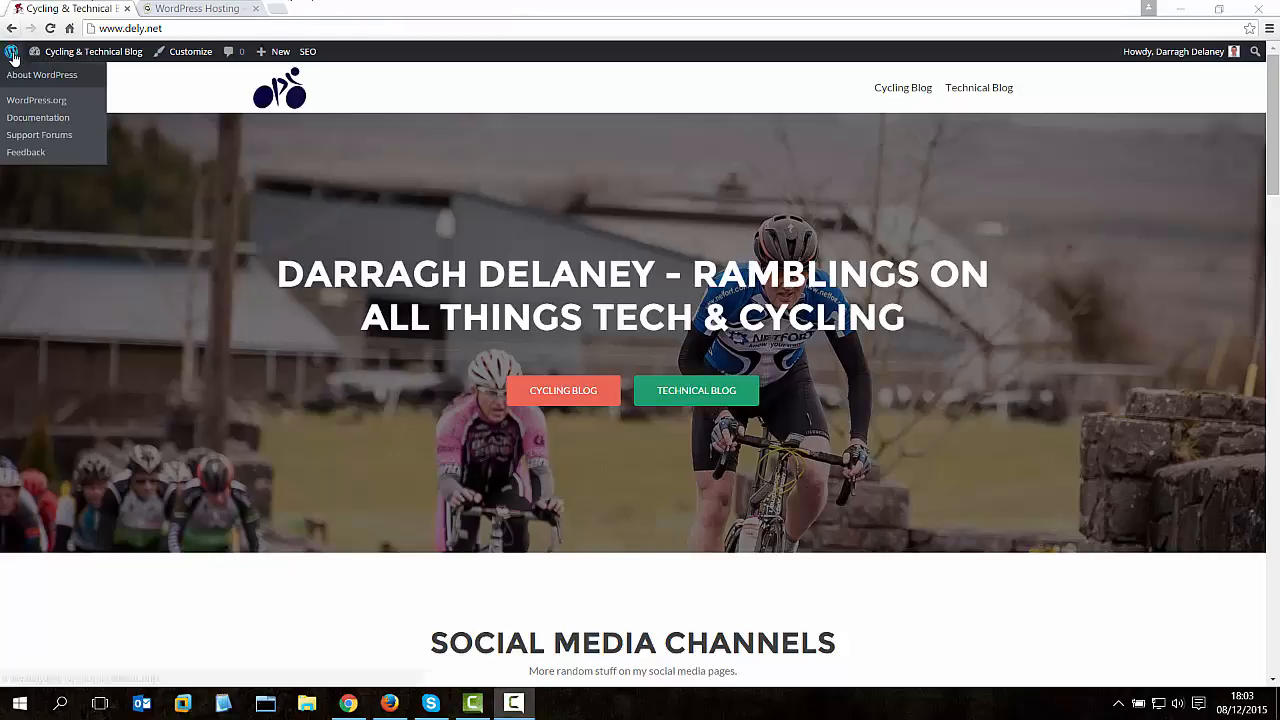
# Examine the WordPress hosting plans, their prices and features on the SiteGround page.
pyautogui.moveTo(10, 51)
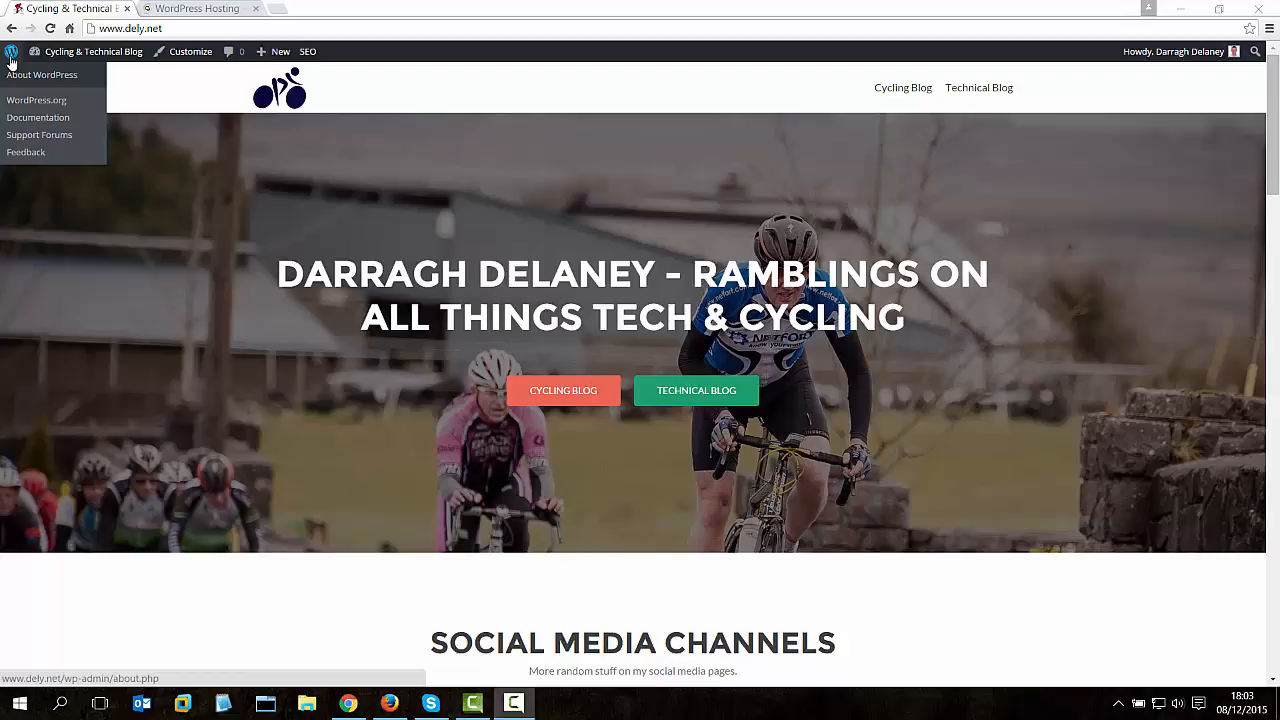
pyautogui.click(190, 8)
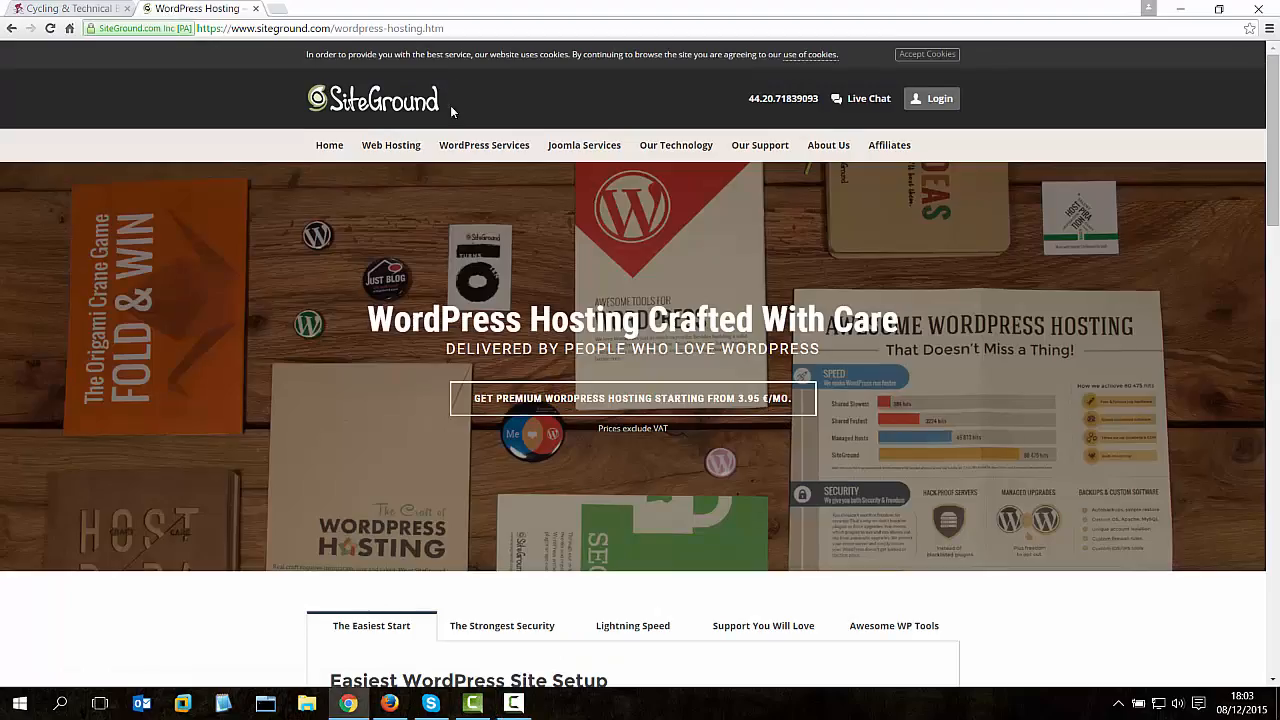
pyautogui.moveTo(391, 145)
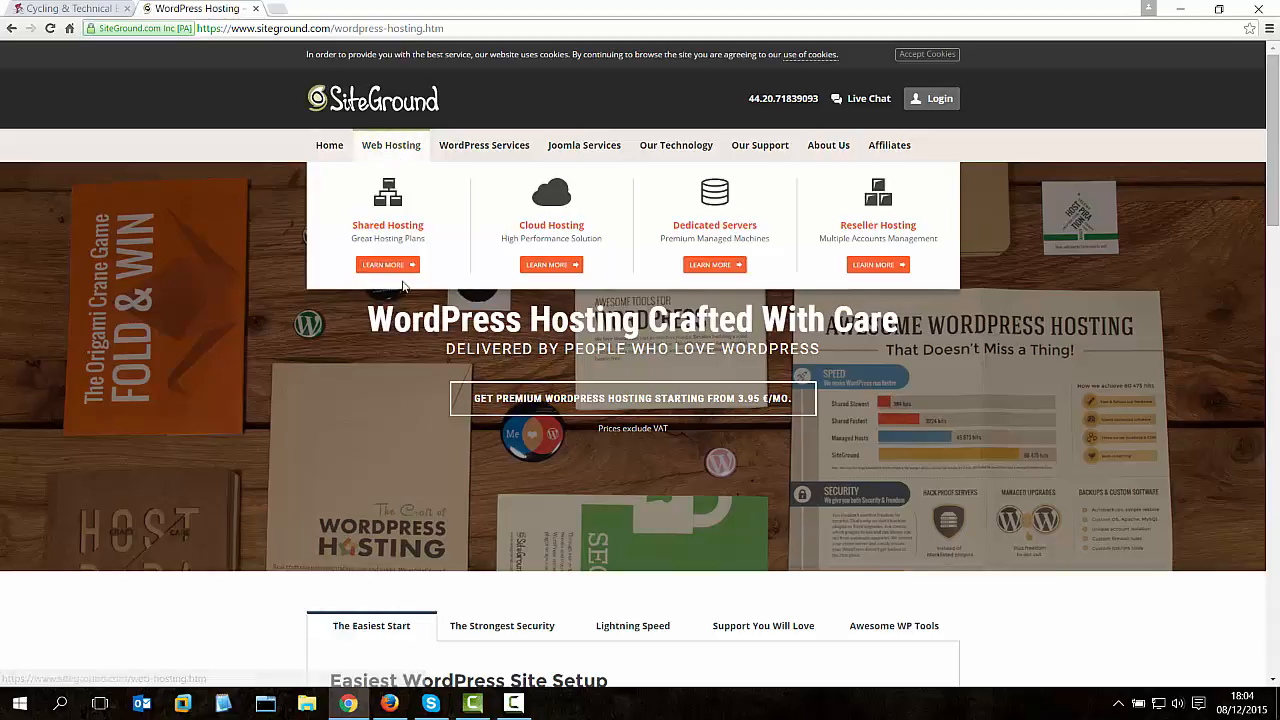
pyautogui.scroll(-4, 375, 268)
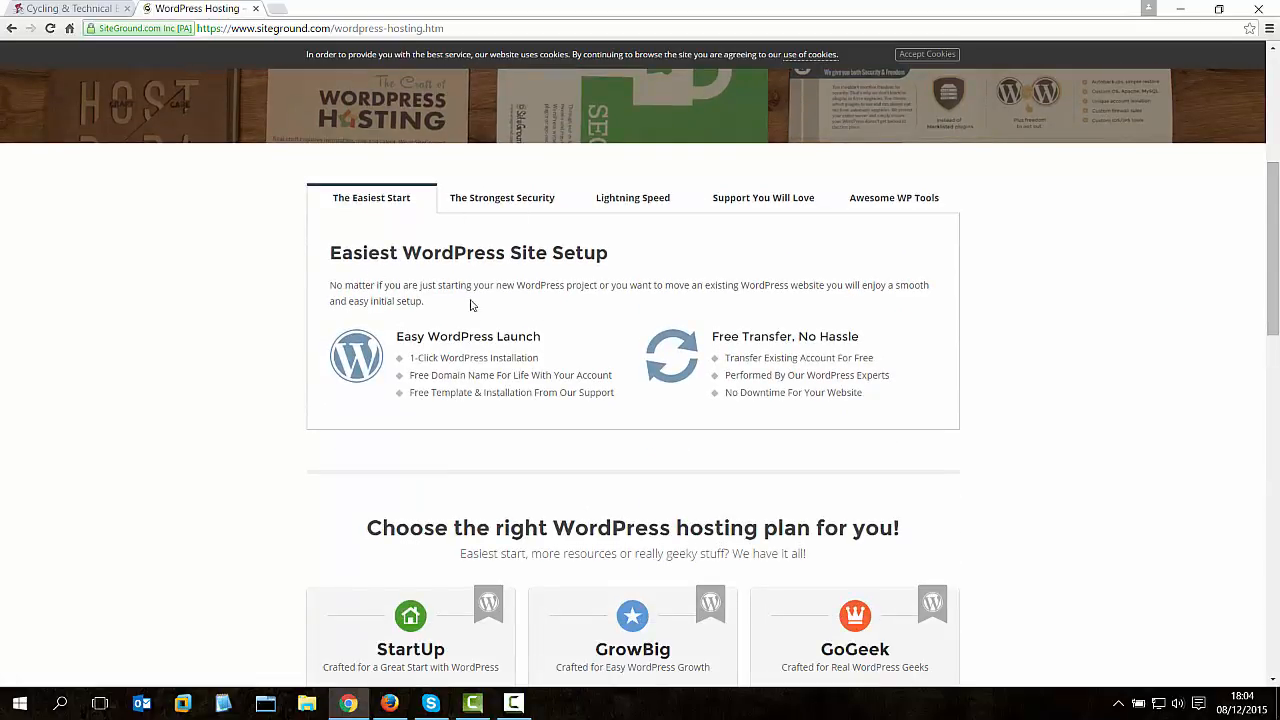
pyautogui.scroll(-2, 476, 308)
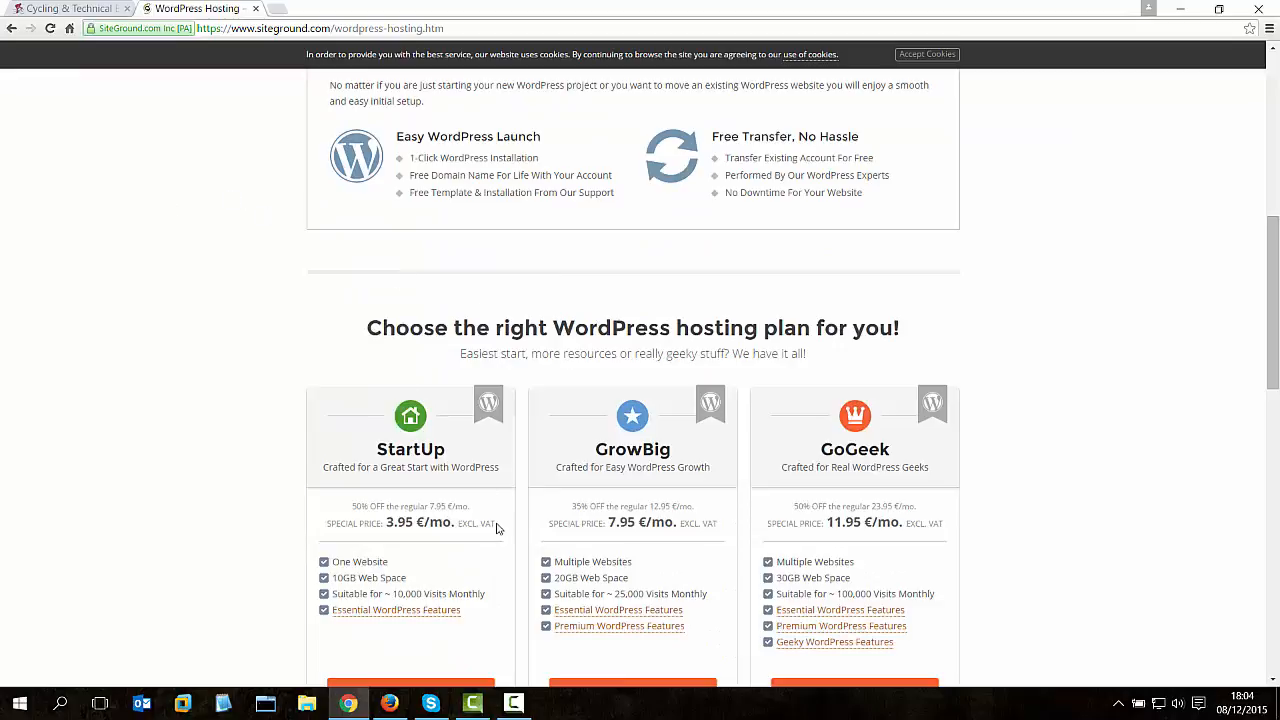
pyautogui.moveTo(389, 520); pyautogui.dragTo(479, 524)
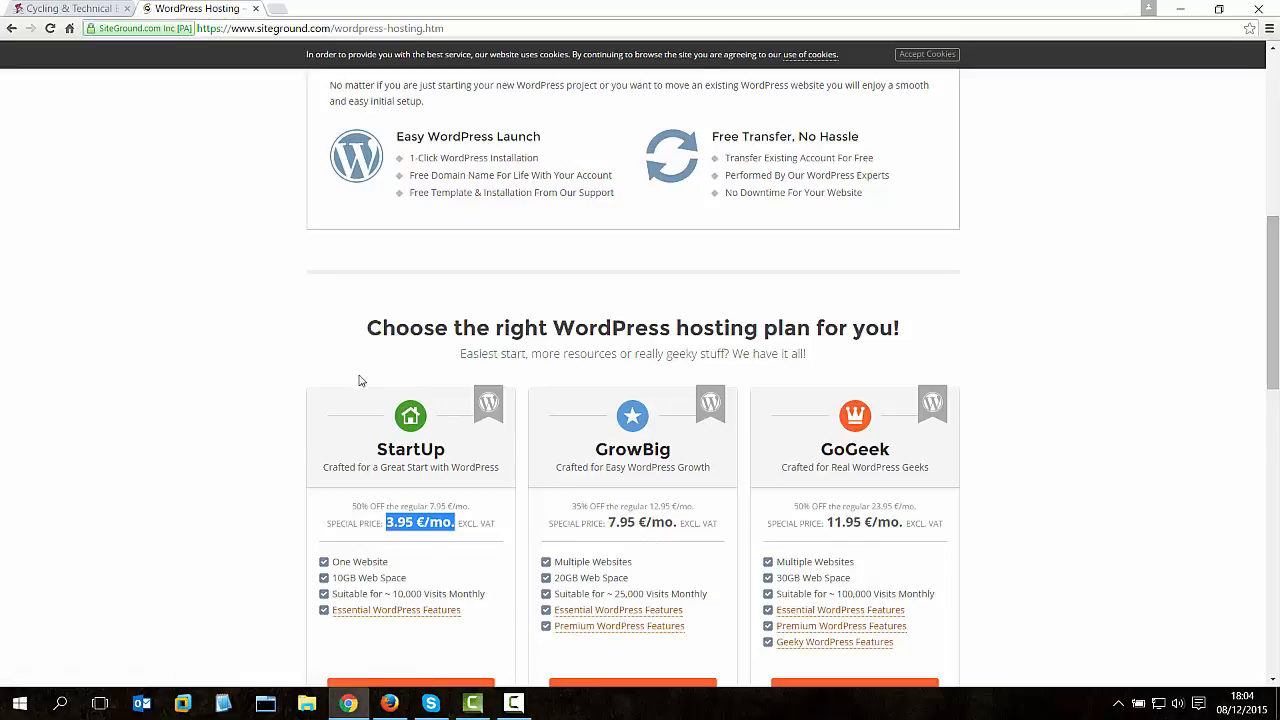
pyautogui.scroll(7, 363, 400)
pyautogui.scroll(-7, 479, 417)
pyautogui.scroll(-3, 479, 417)
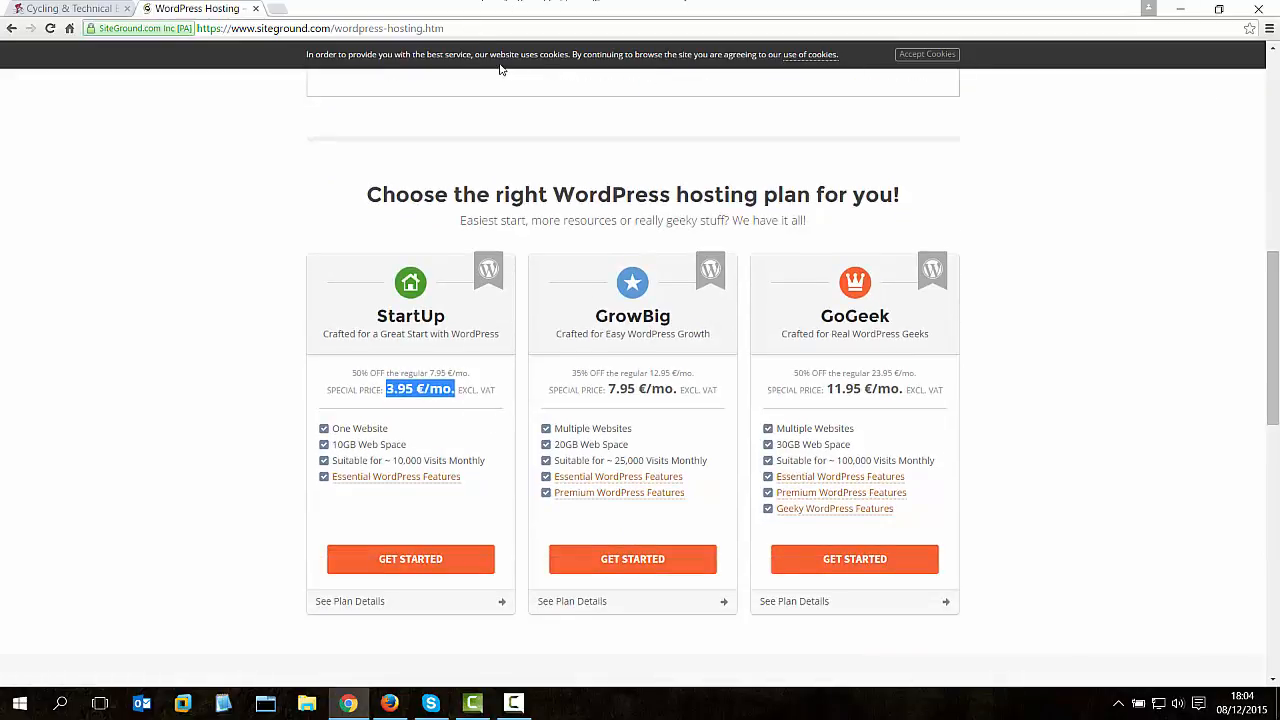
pyautogui.scroll(10, 477, 88)
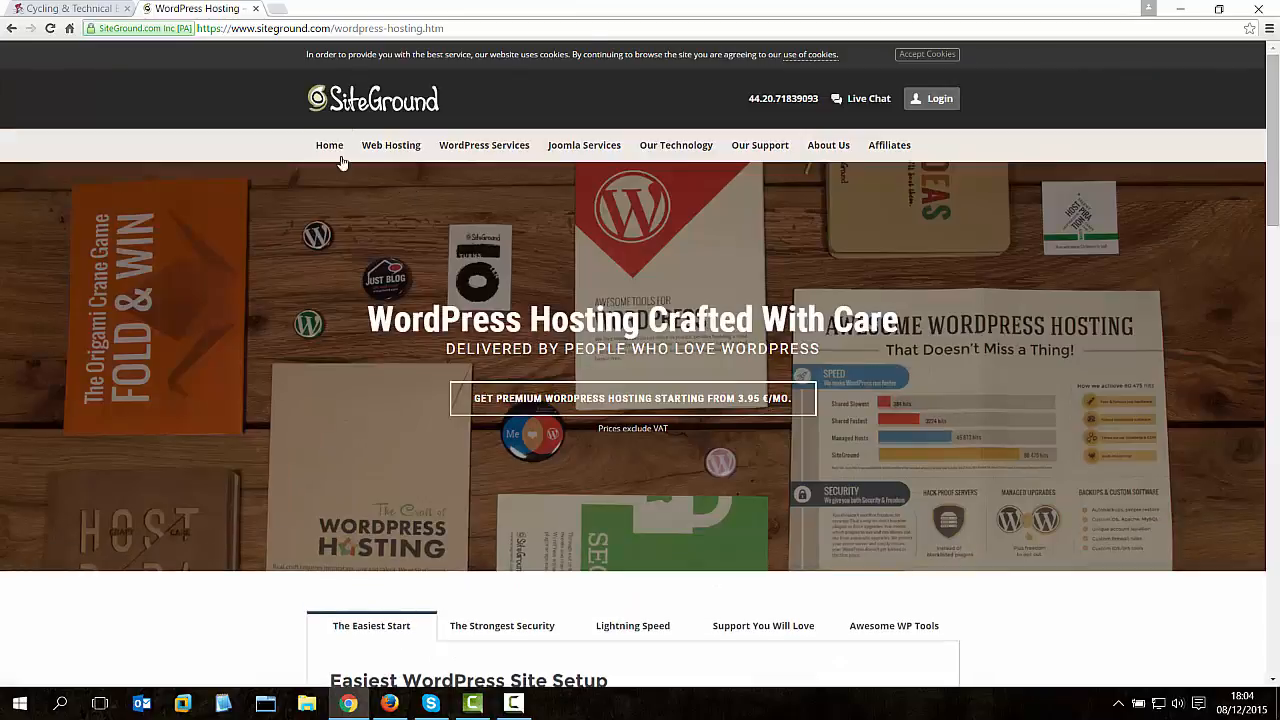
# Return to the cycling blog's homepage and look over its sections down to Latest News.
pyautogui.click(65, 9)
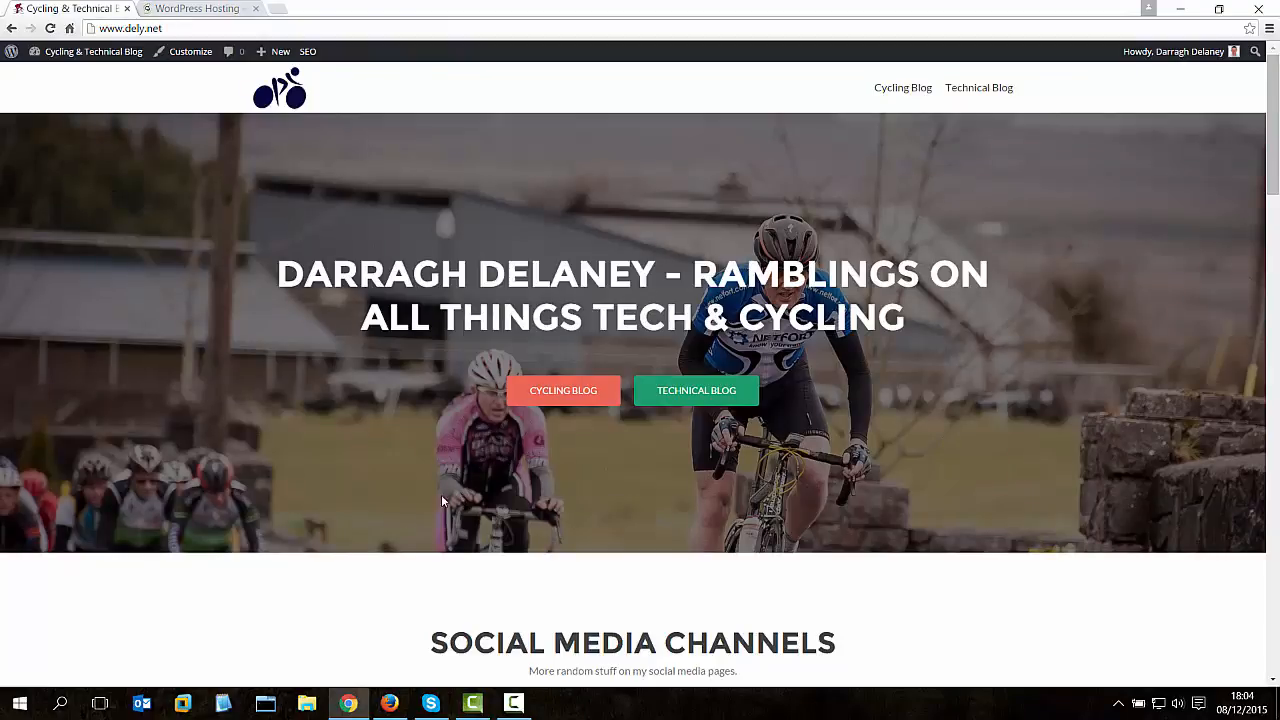
pyautogui.scroll(-9, 459, 491)
pyautogui.scroll(-7, 496, 460)
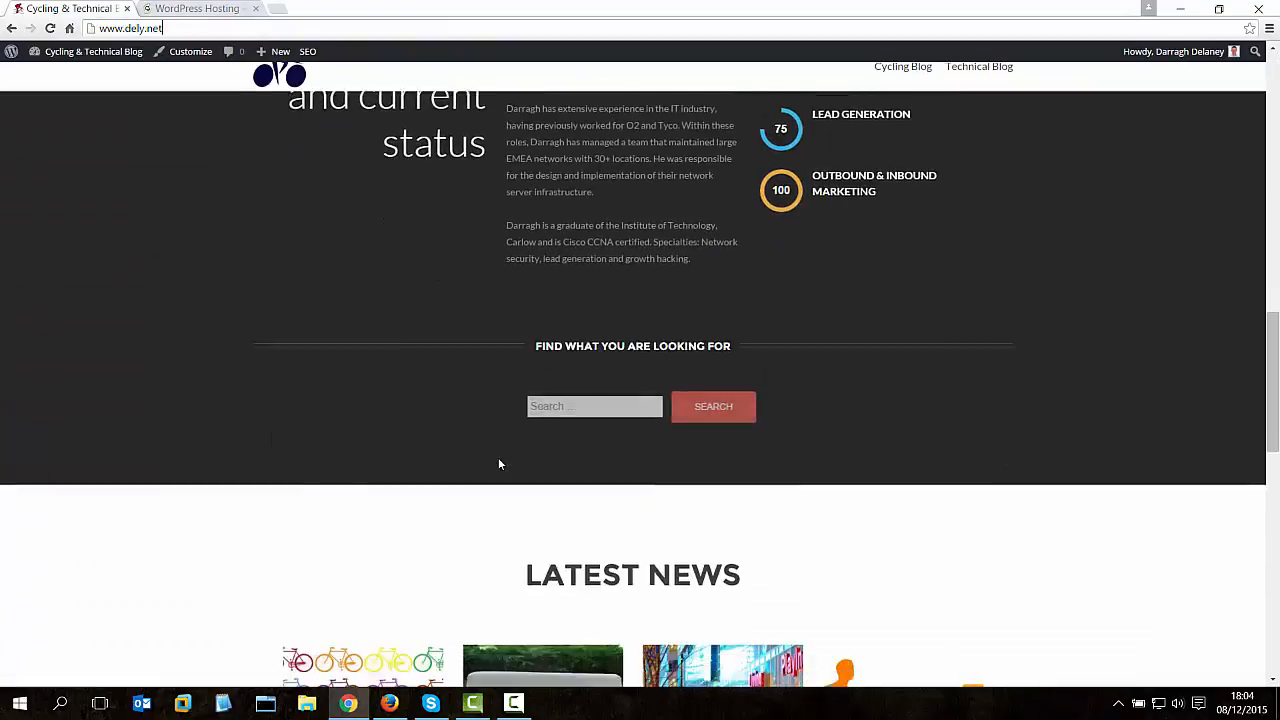
pyautogui.scroll(11, 497, 462)
pyautogui.scroll(5, 497, 462)
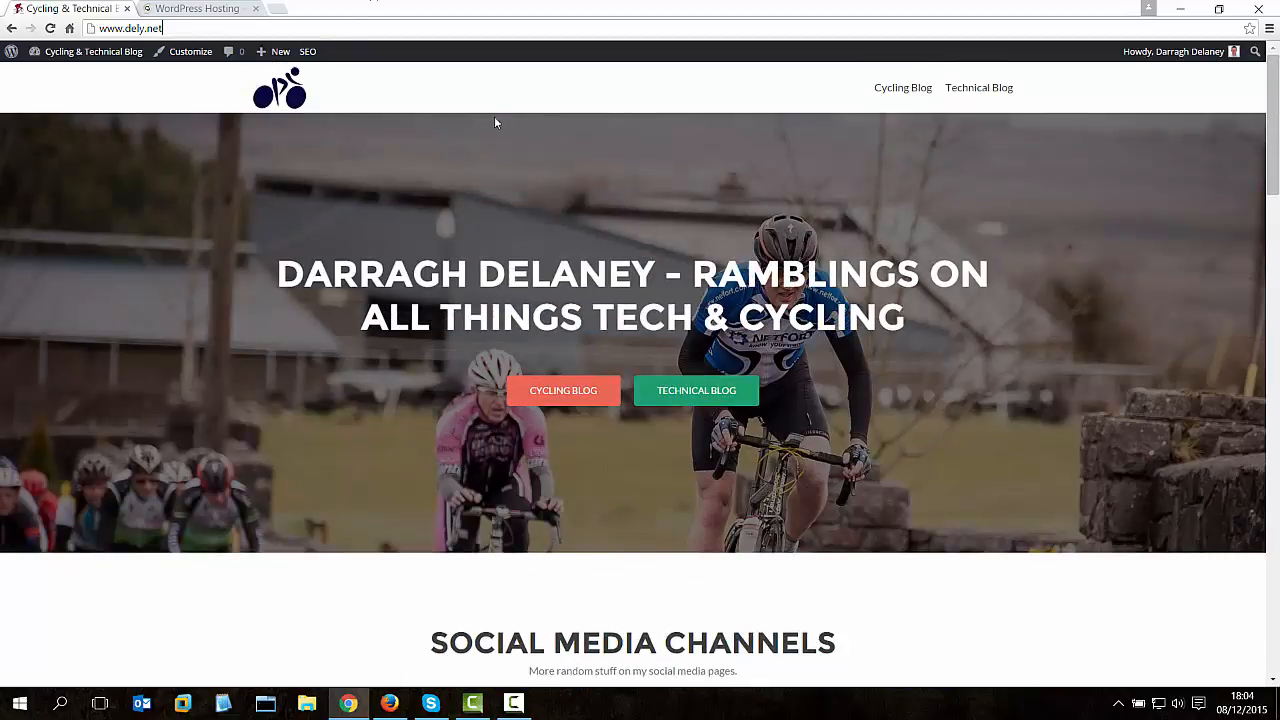
pyautogui.moveTo(297, 48)
pyautogui.moveTo(171, 28); pyautogui.dragTo(92, 21)
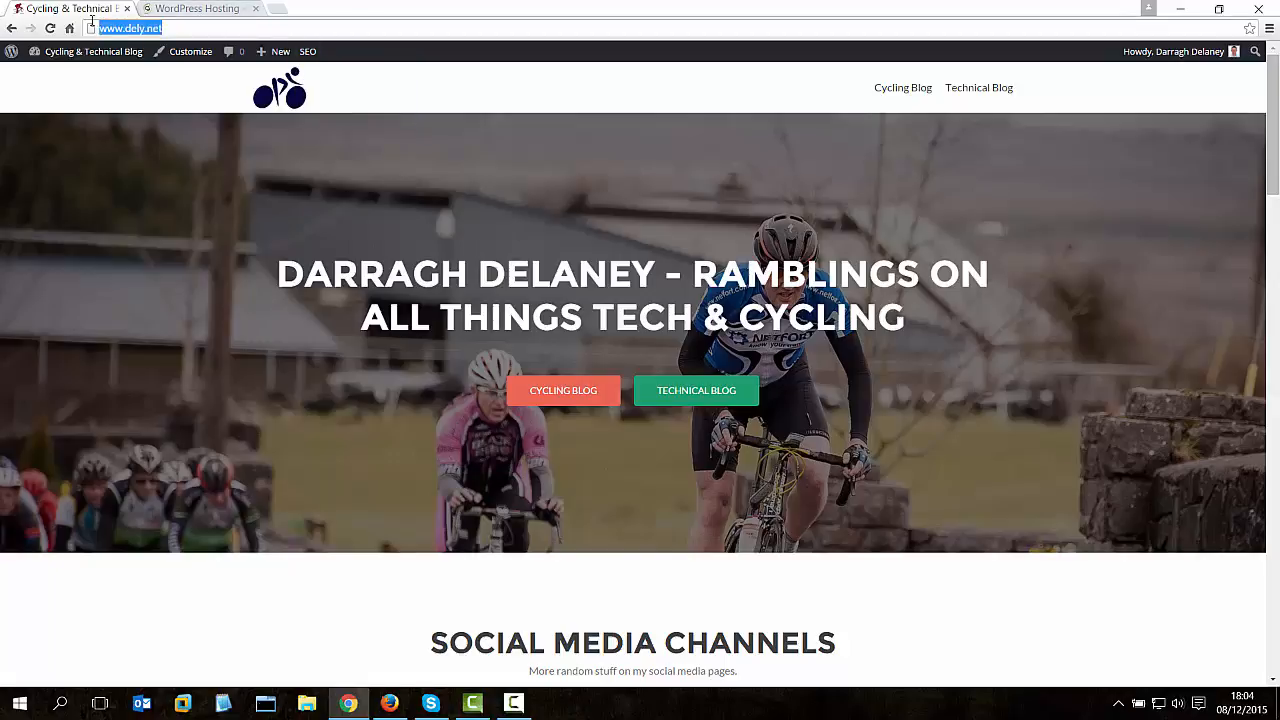
pyautogui.click(172, 27)
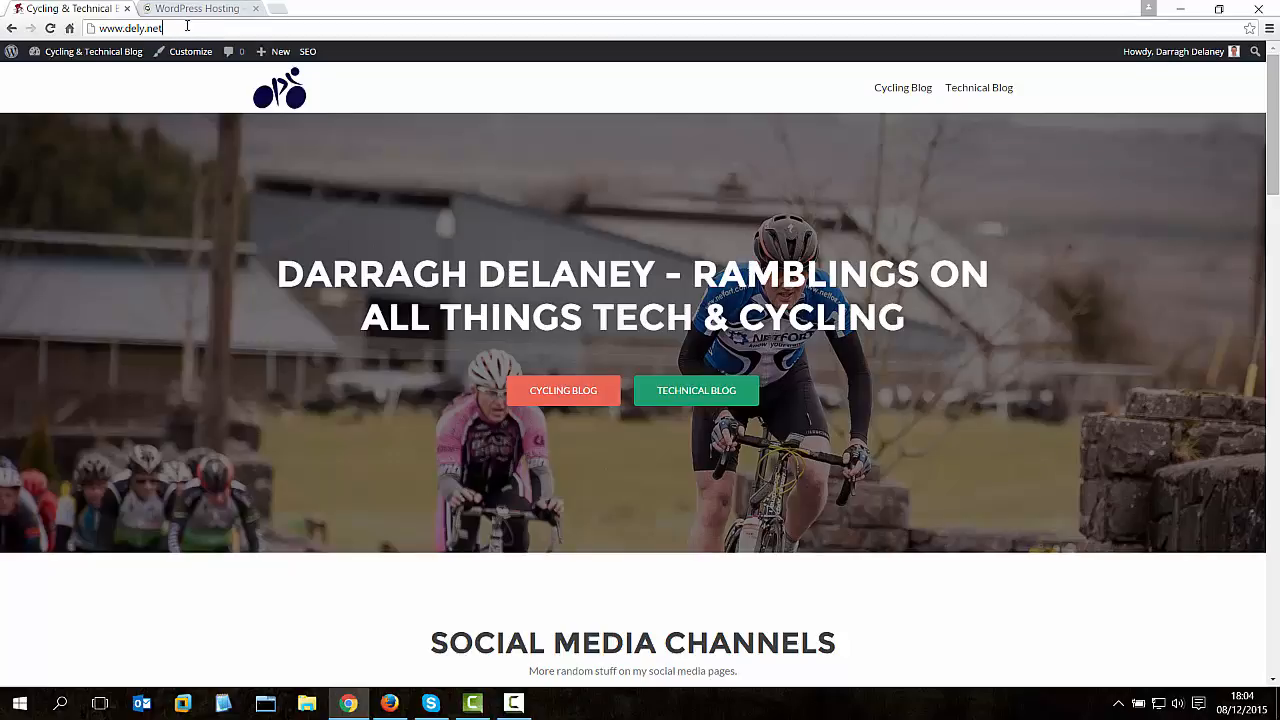
pyautogui.write('/')
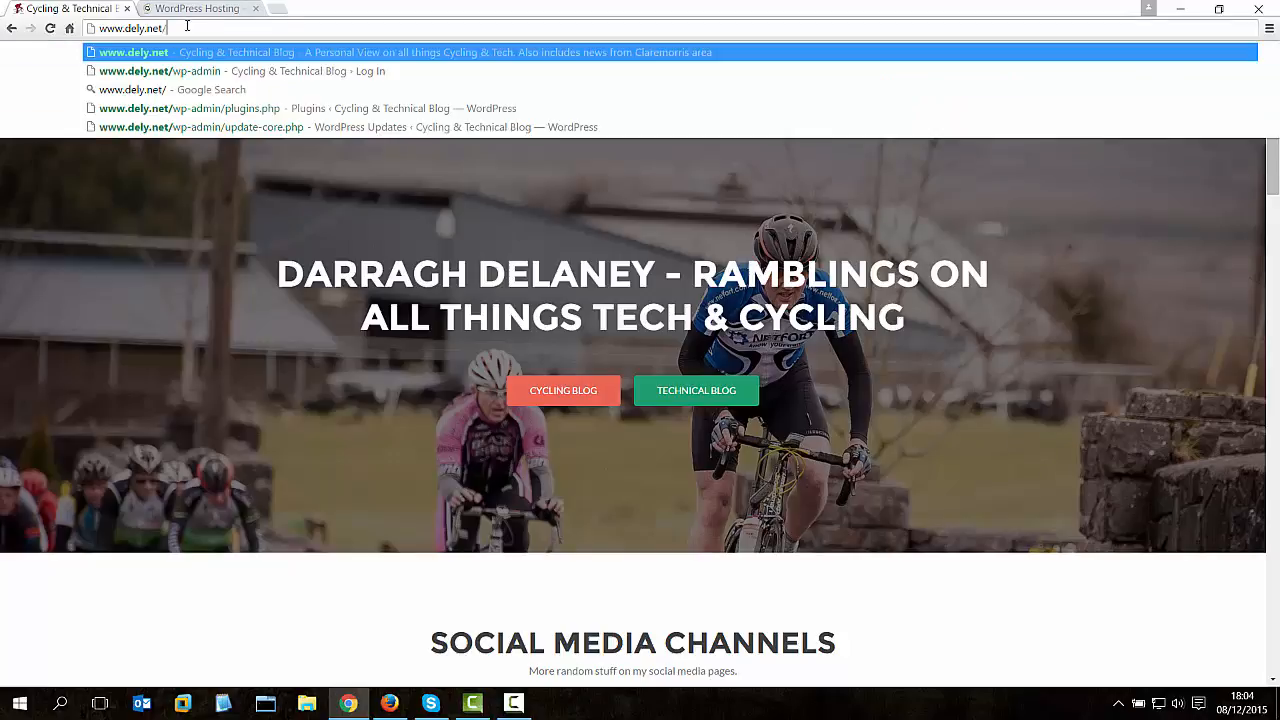
pyautogui.press('Down')
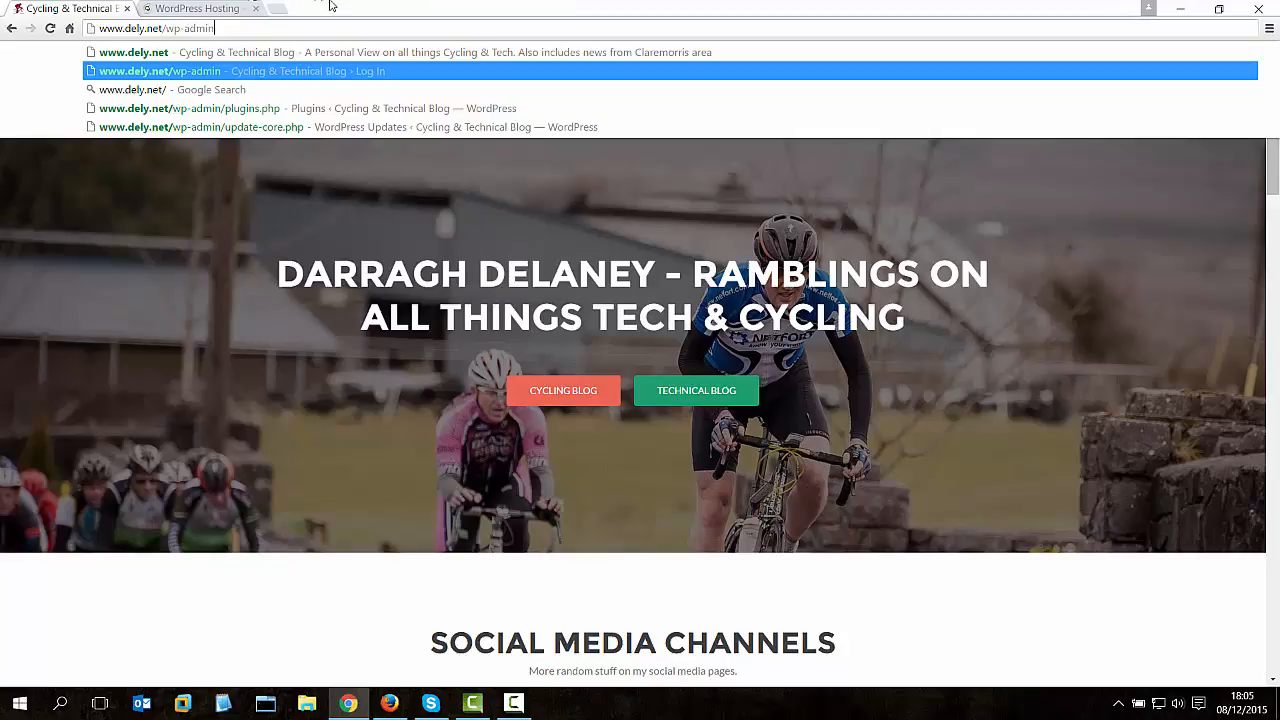
pyautogui.press('Return')
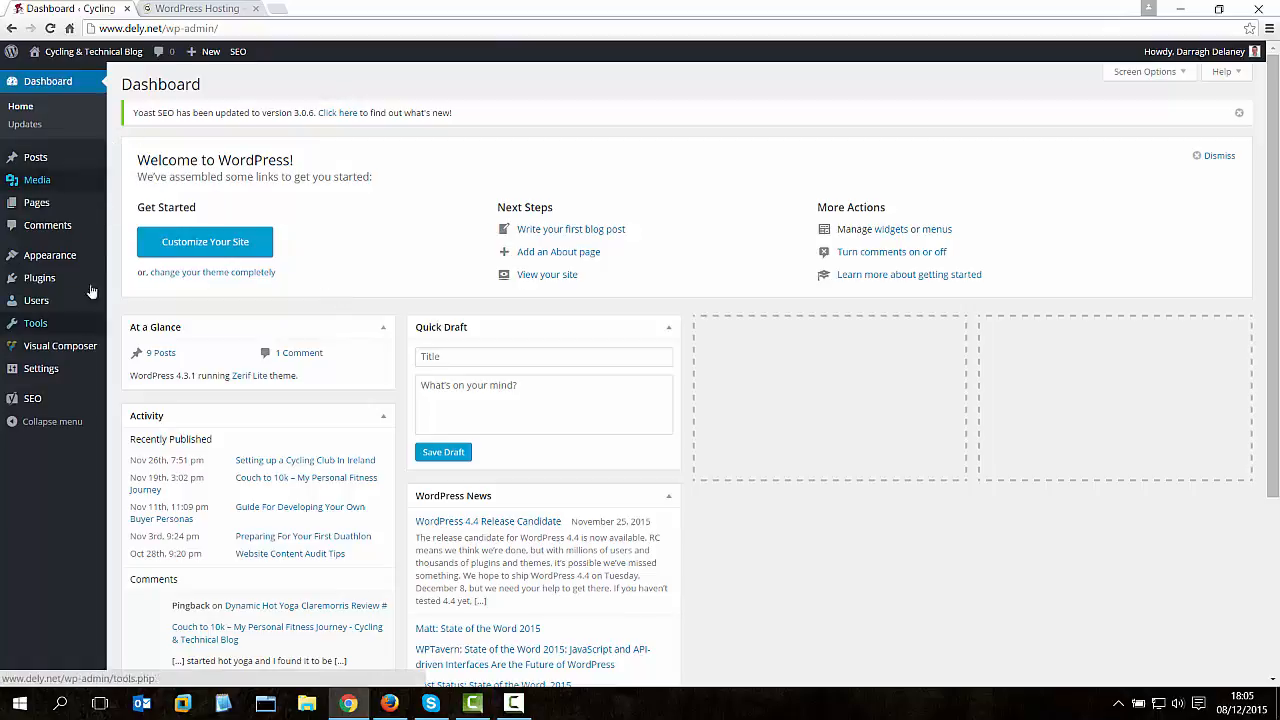
# Open the installed themes page under the site's appearance settings.
pyautogui.moveTo(82, 60)
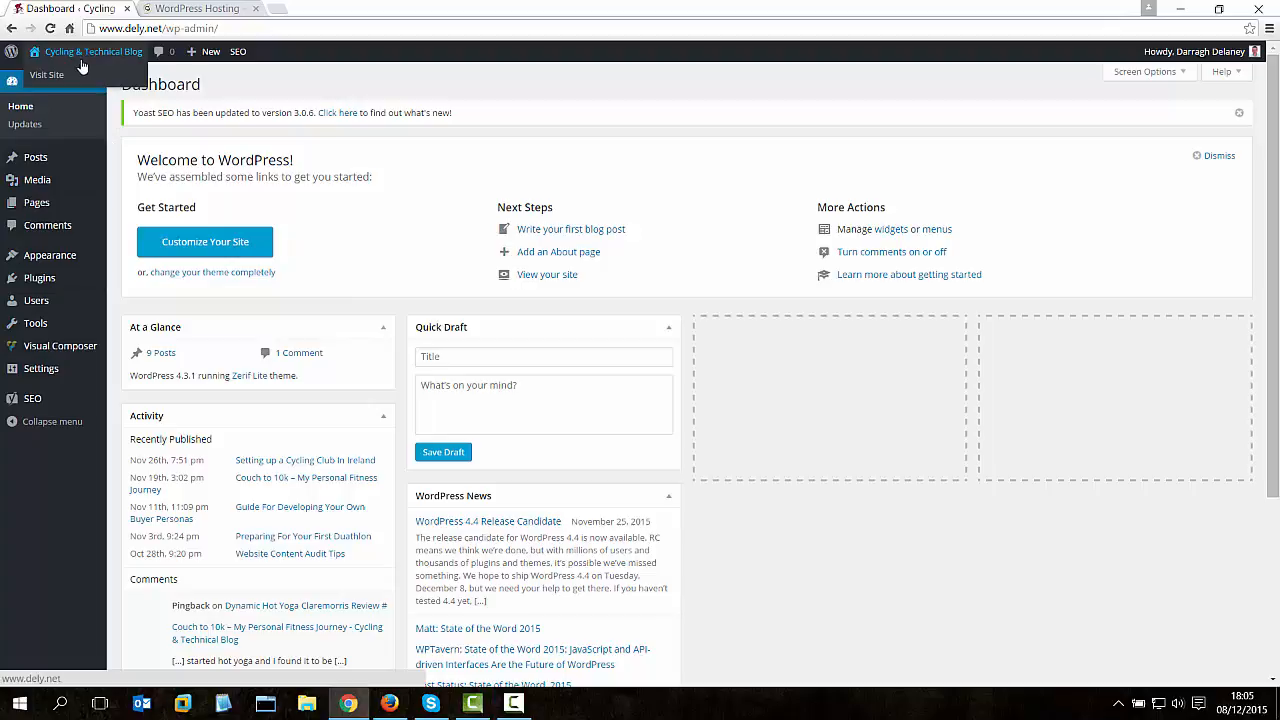
pyautogui.moveTo(95, 348)
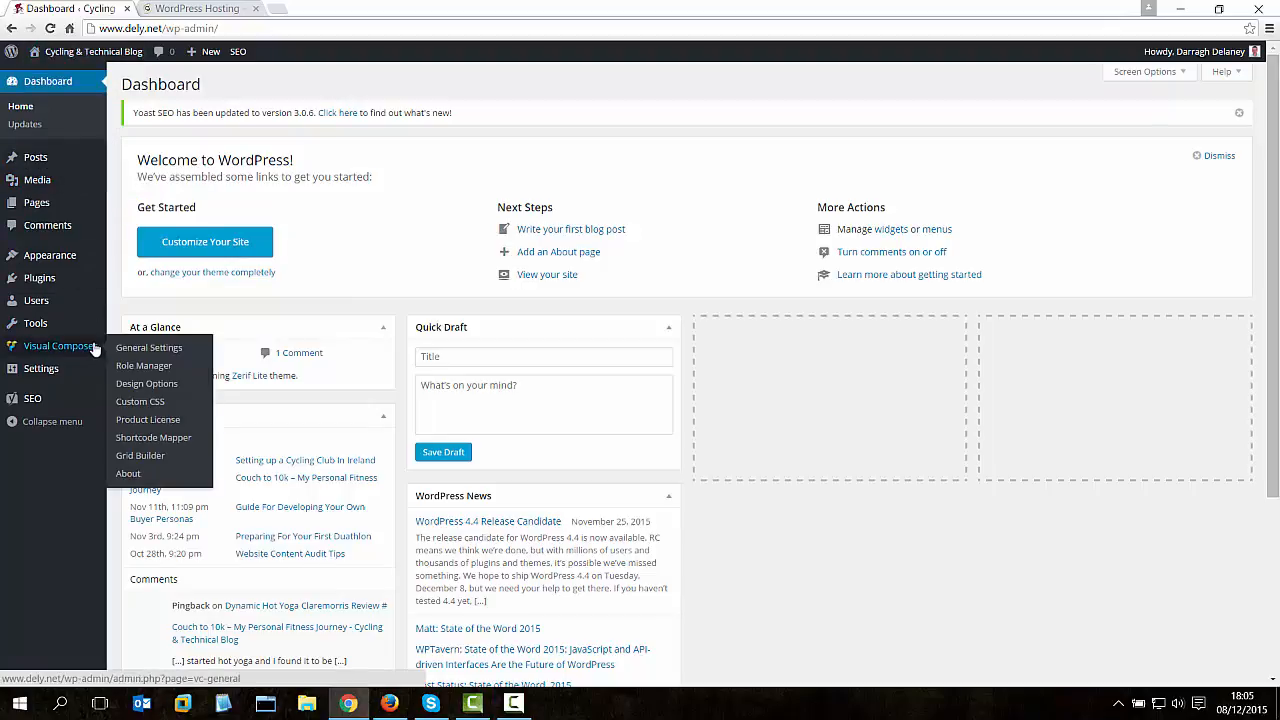
pyautogui.moveTo(60, 266)
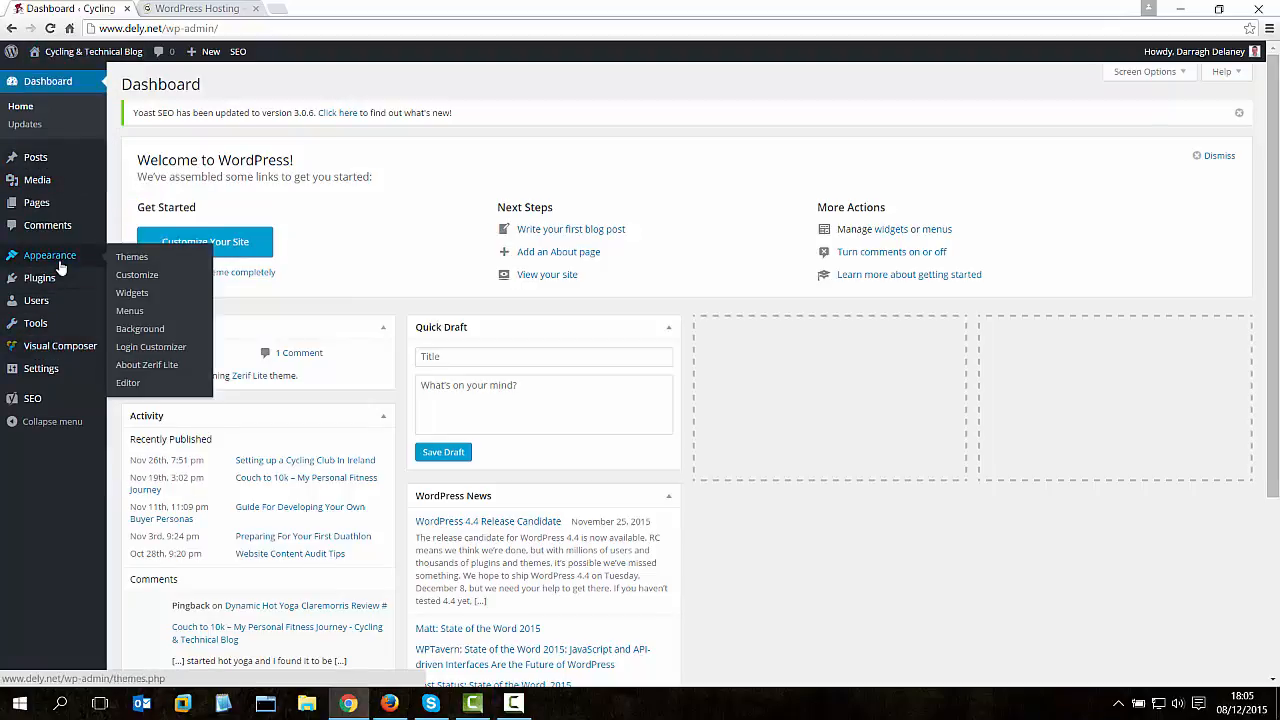
pyautogui.click(134, 259)
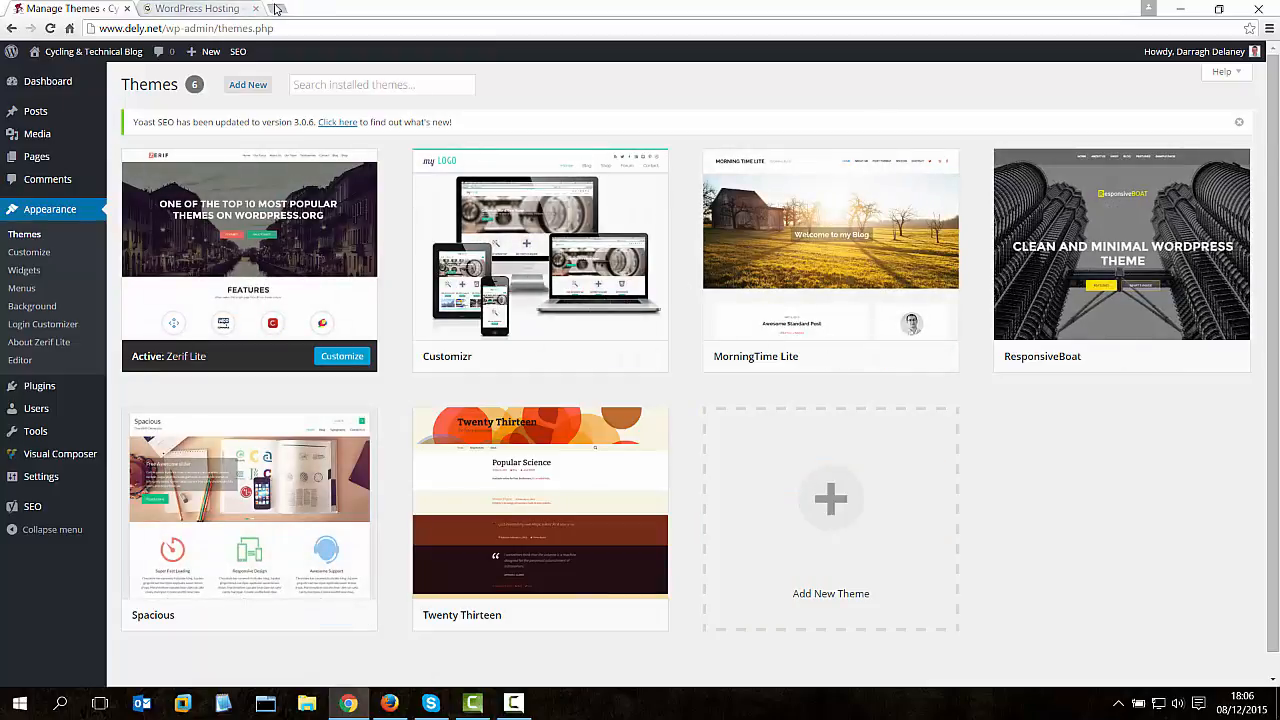
# Open dely.net in a new browser tab and review the homepage down to its contact form.
pyautogui.click(277, 9)
pyautogui.write('dely.net/wp-admin')
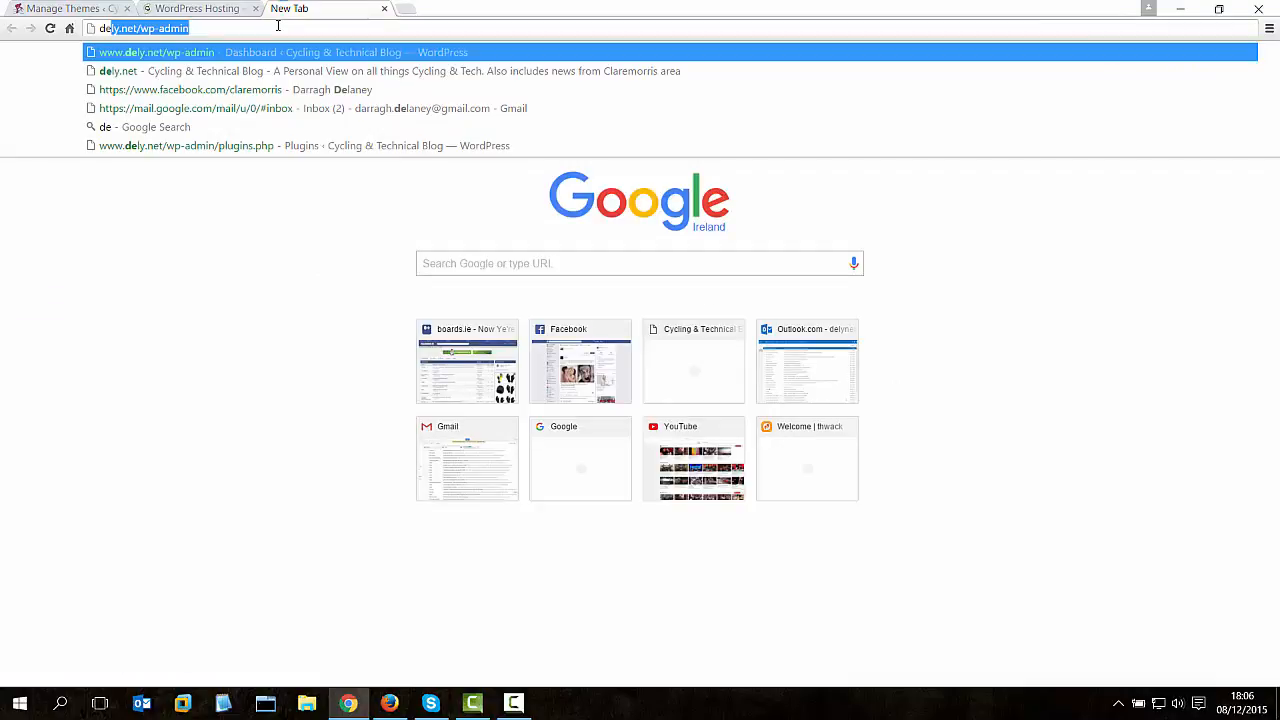
pyautogui.press('Down')
pyautogui.press('Return')
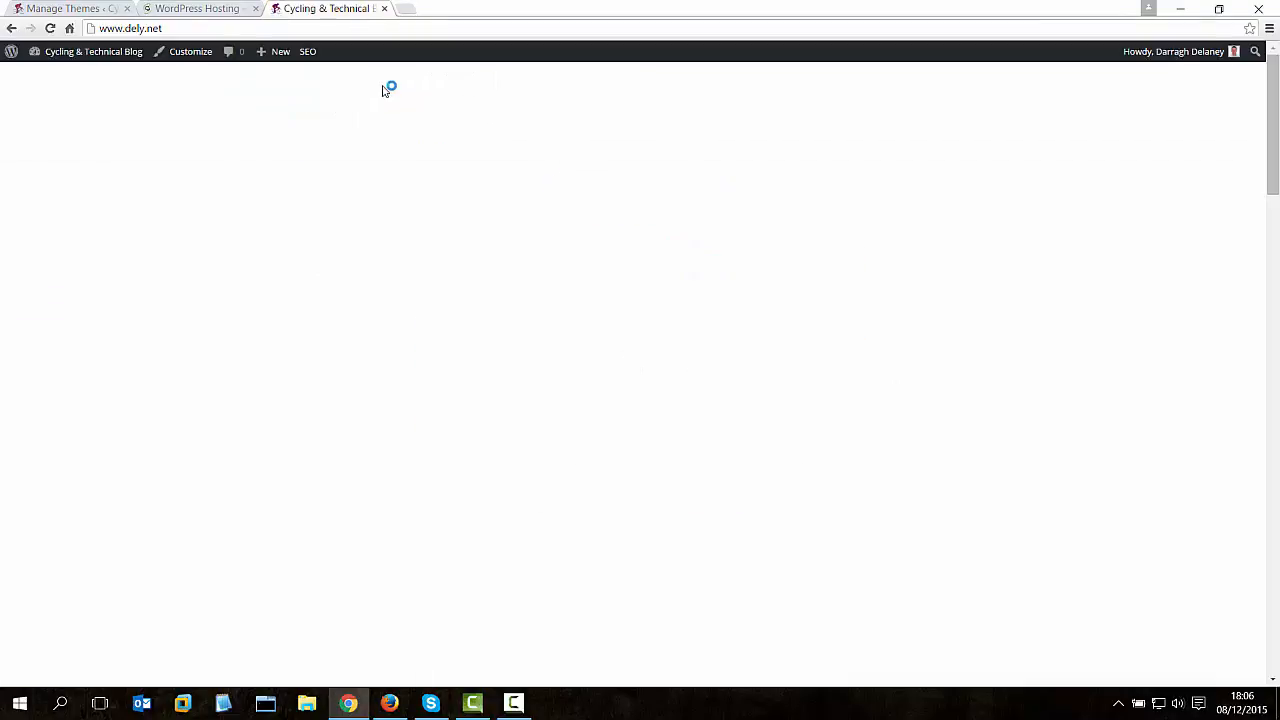
pyautogui.scroll(-10, 763, 198)
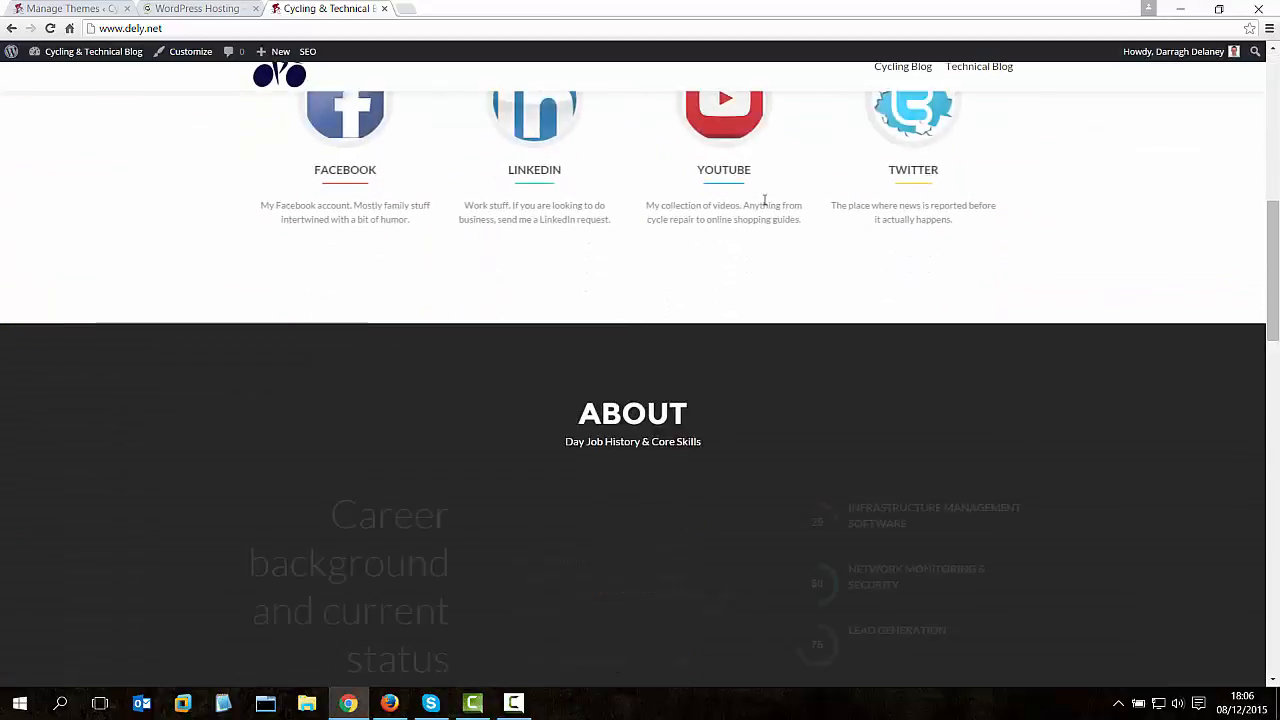
pyautogui.scroll(-12, 764, 204)
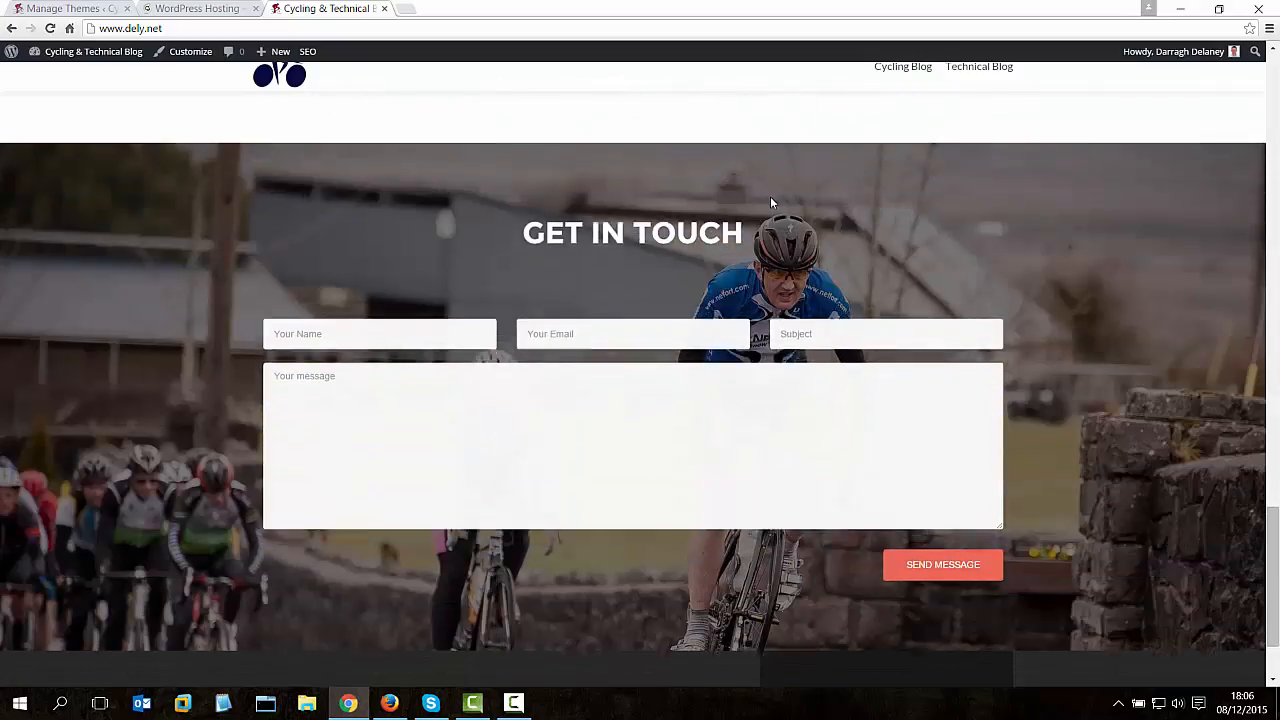
pyautogui.scroll(20, 770, 196)
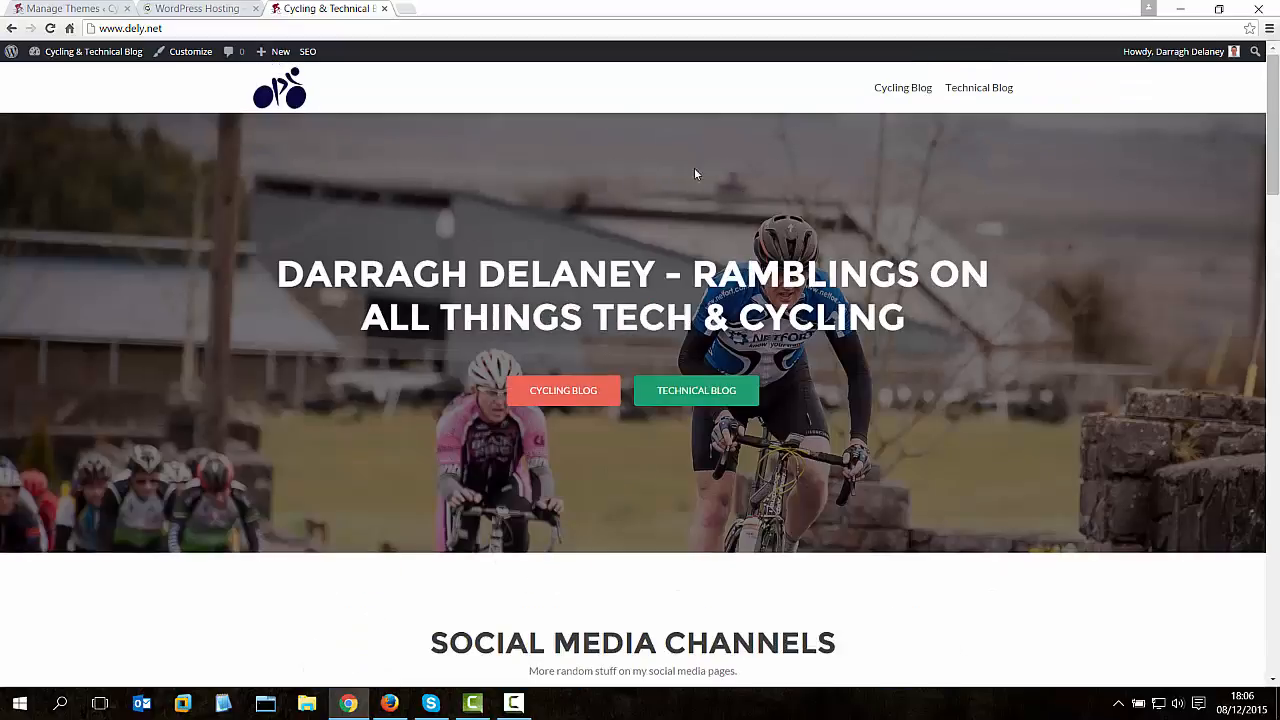
pyautogui.scroll(-1, 694, 173)
# Open the Site Identity settings in the theme Customizer and examine the site title and tagline.
pyautogui.click(56, 8)
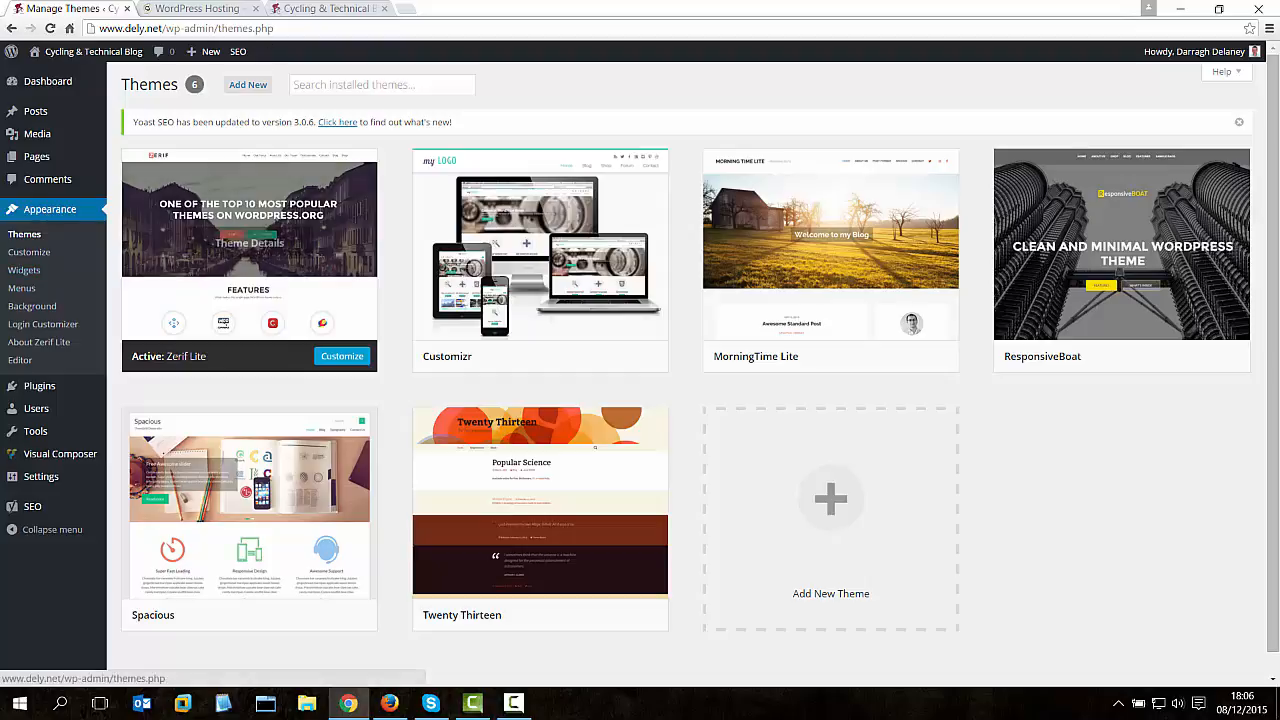
pyautogui.click(30, 253)
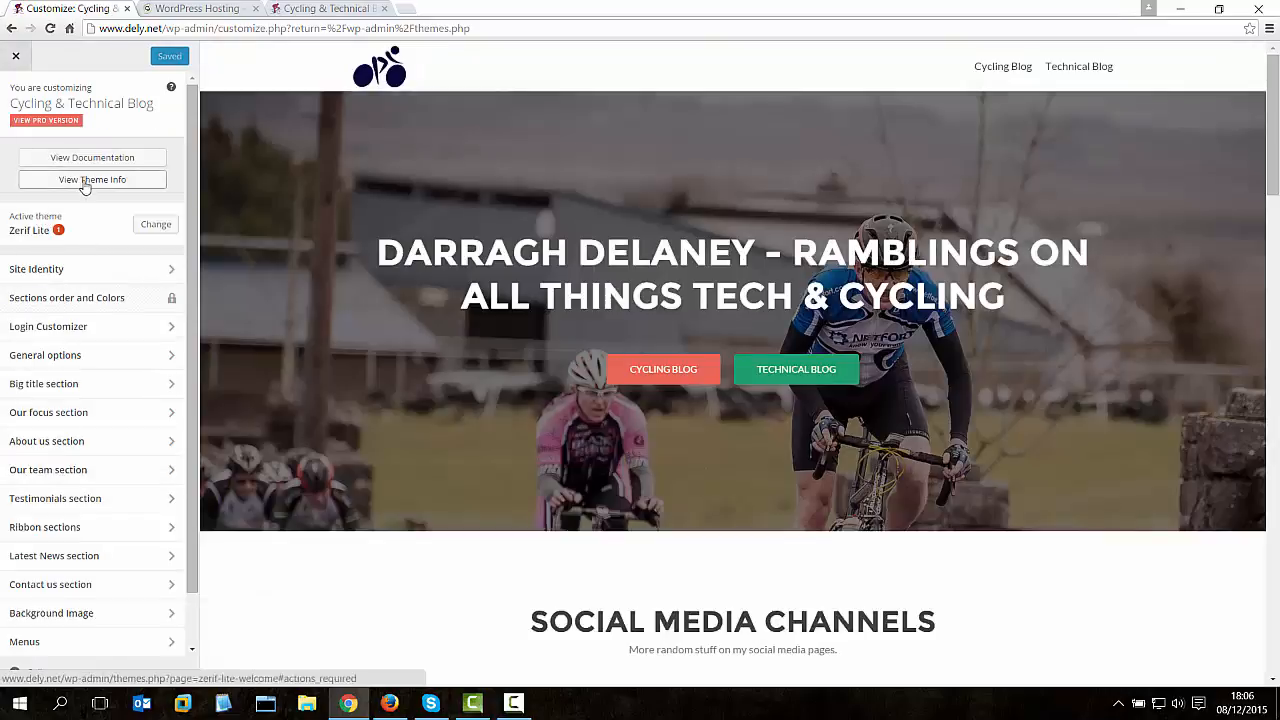
pyautogui.click(44, 272)
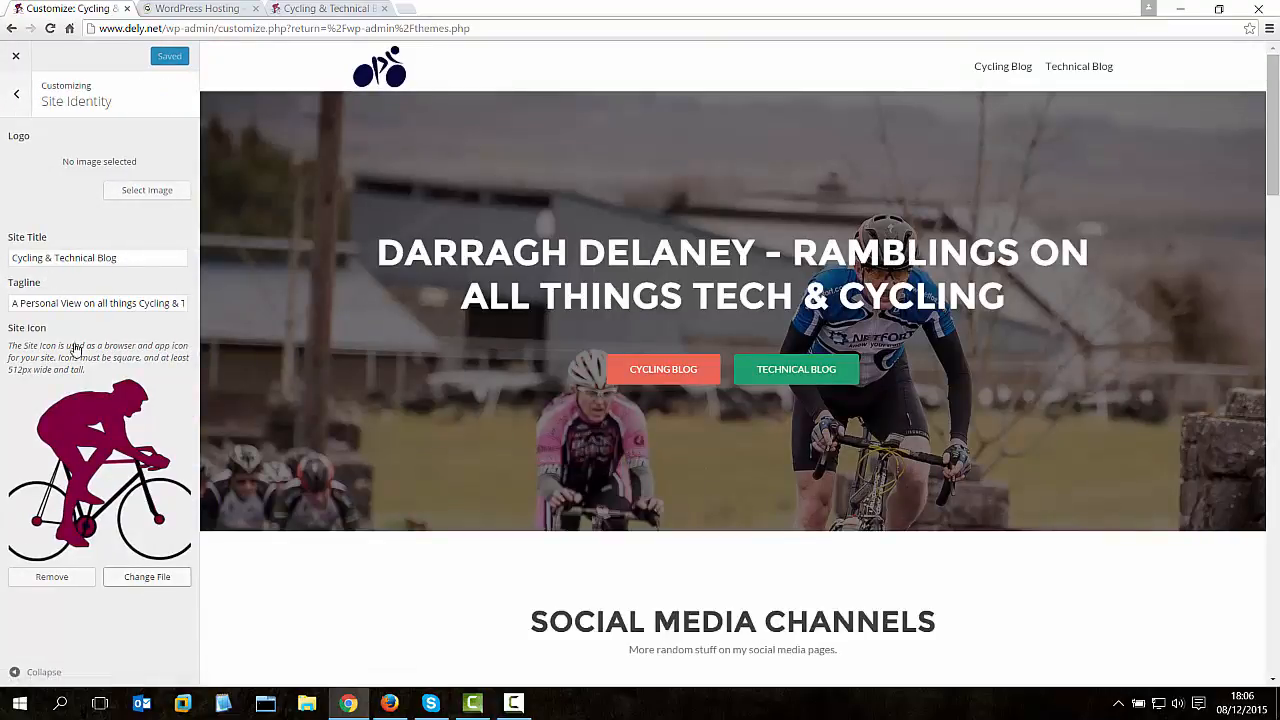
pyautogui.moveTo(117, 257); pyautogui.dragTo(4, 254)
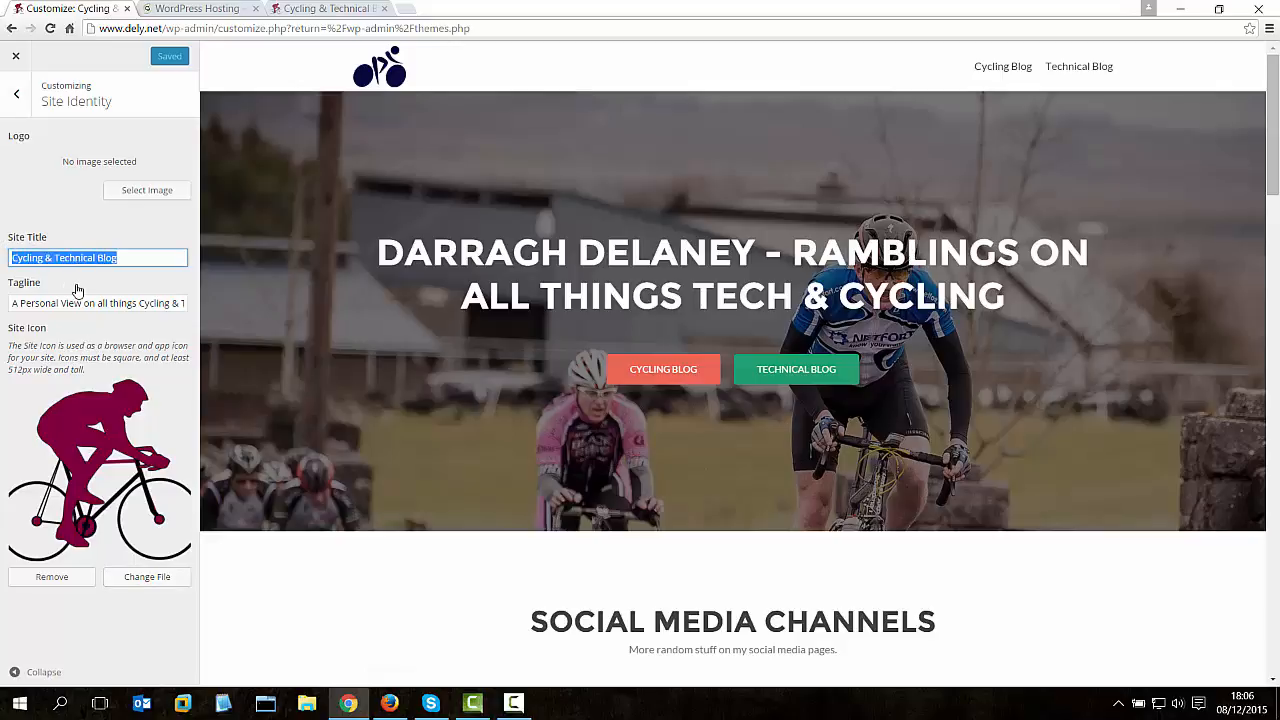
pyautogui.moveTo(21, 309); pyautogui.dragTo(194, 315)
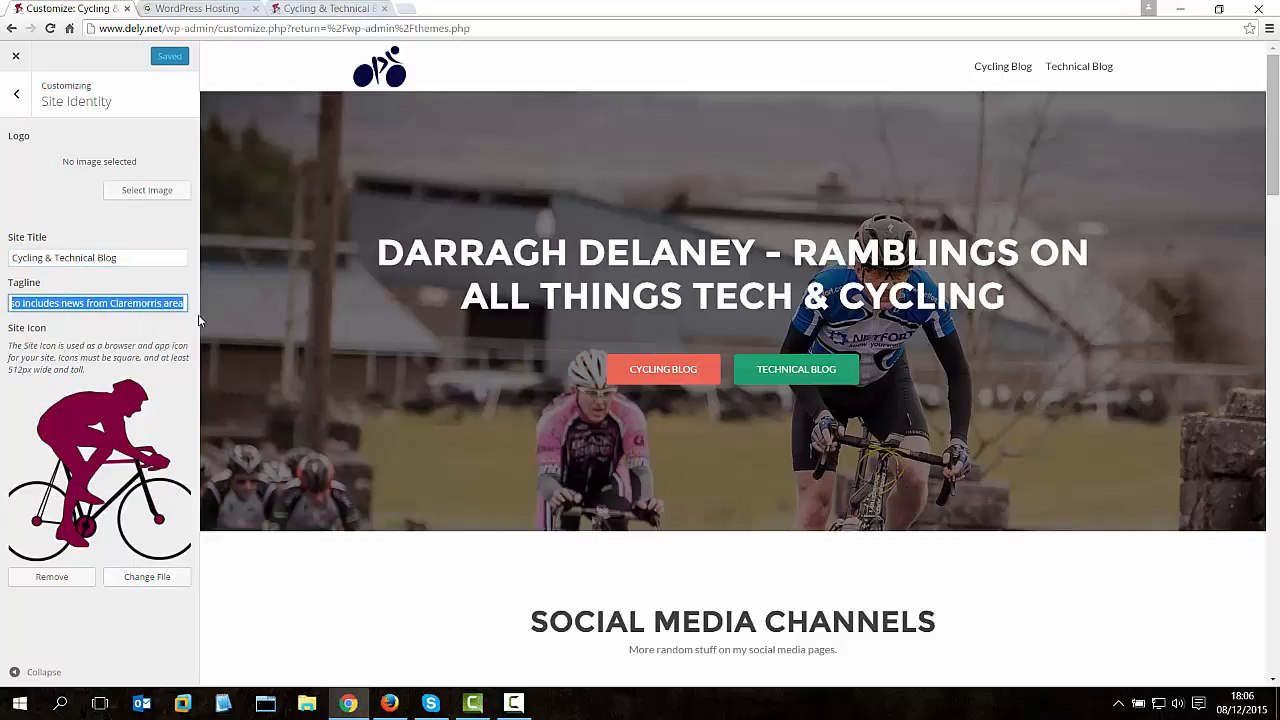
# Search Google for "creative commons search" in a new browser tab.
pyautogui.click(408, 9)
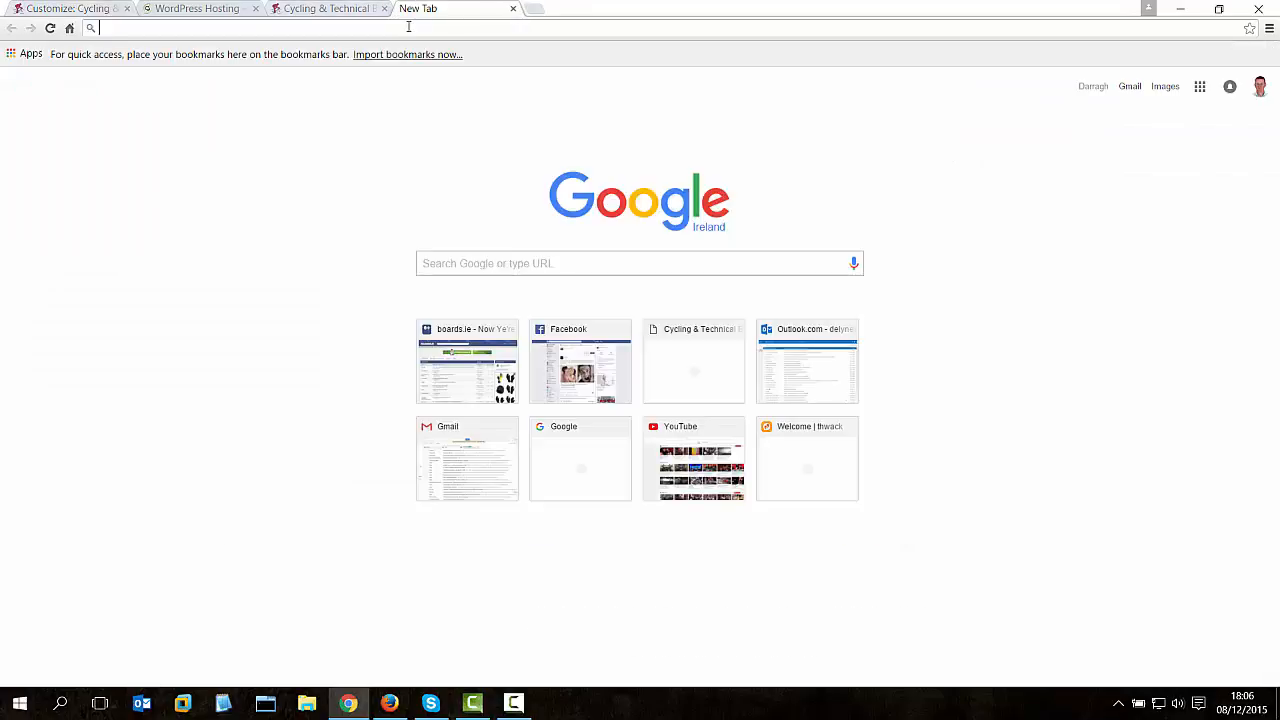
pyautogui.write('creat')
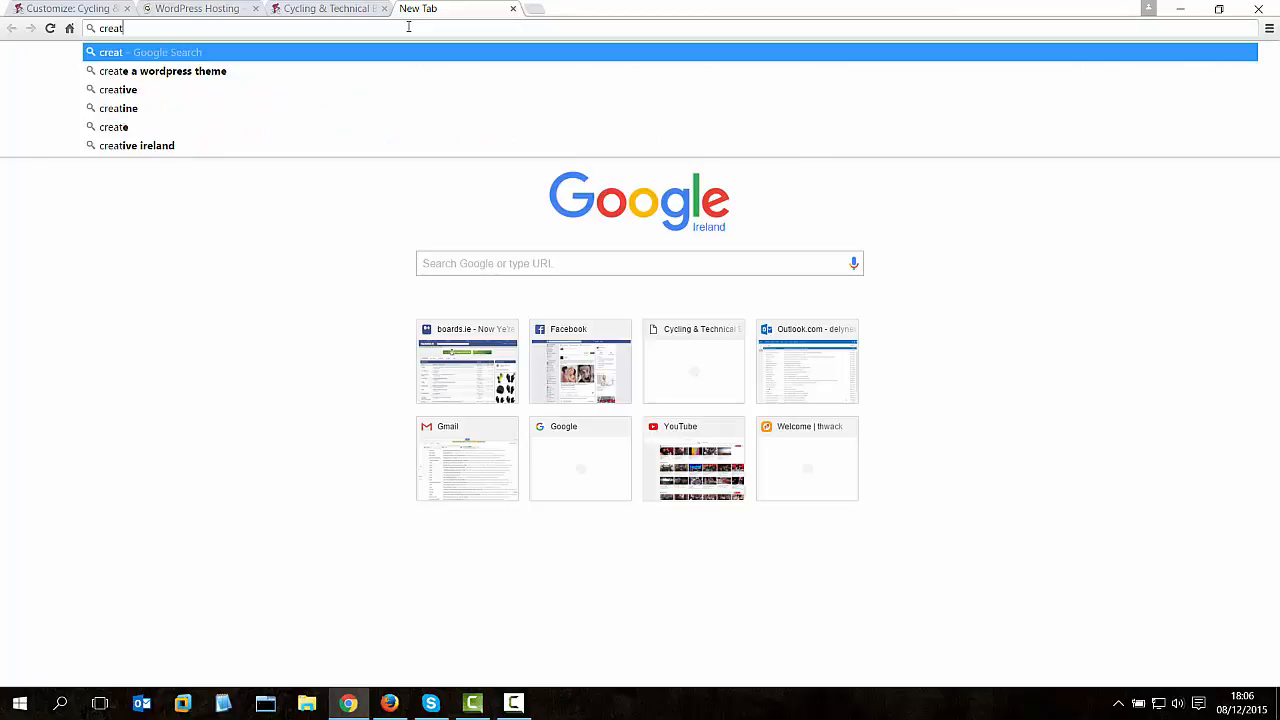
pyautogui.write('ive comm')
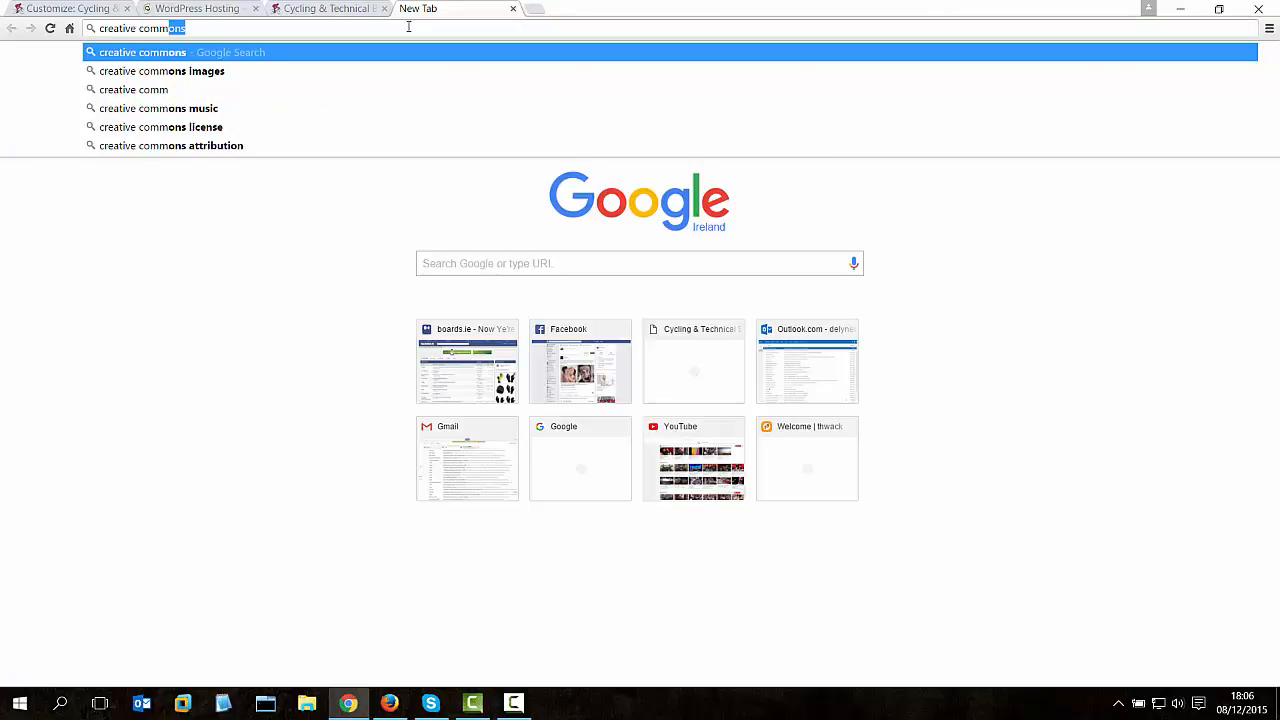
pyautogui.write('ons sear')
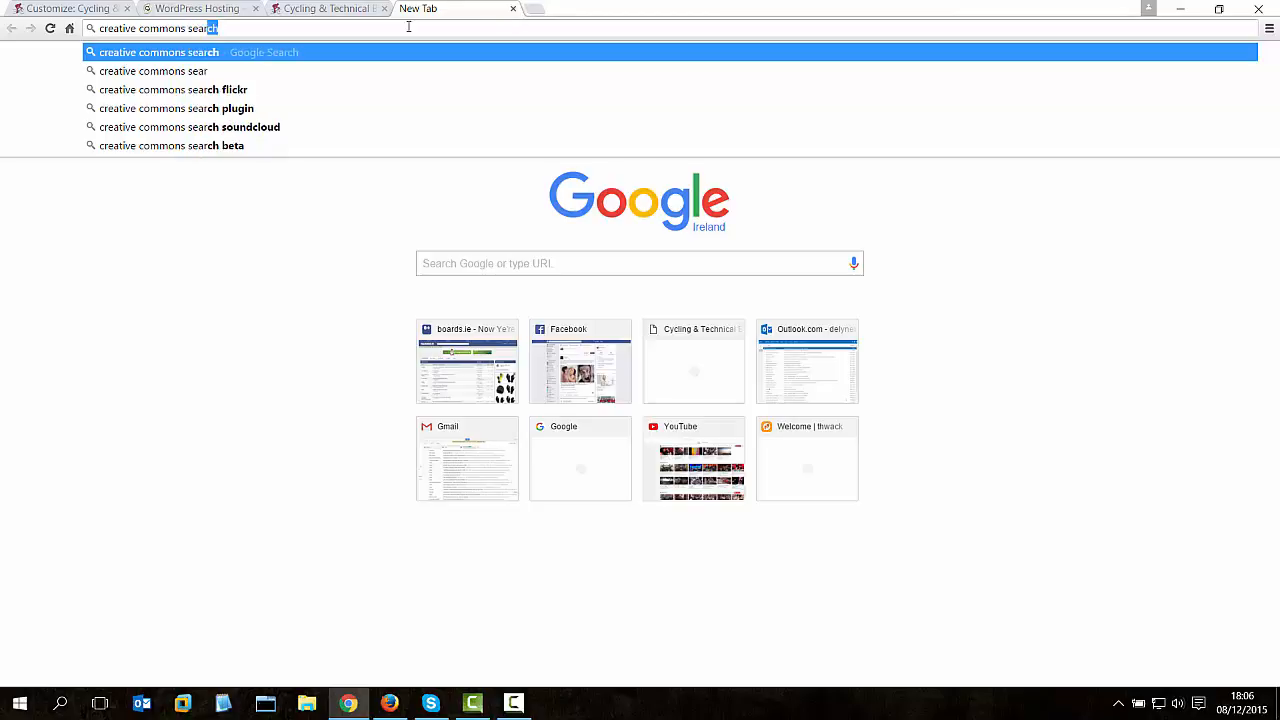
pyautogui.press('Return')
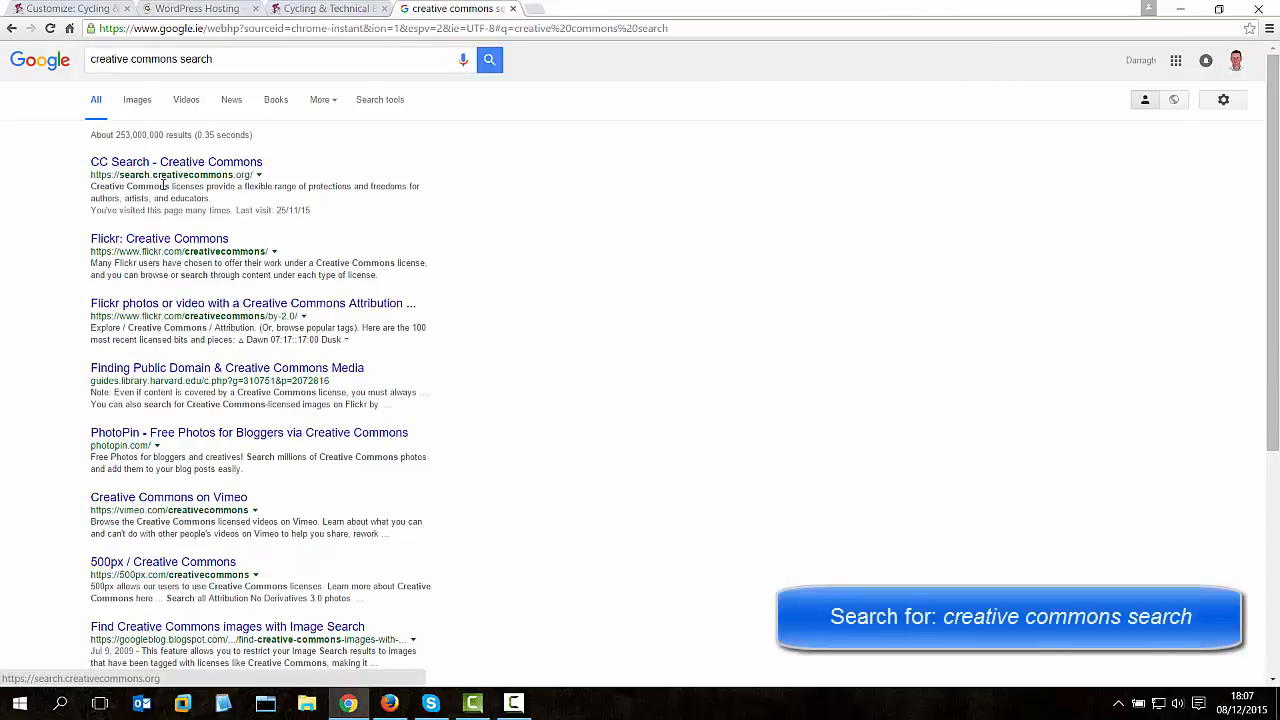
# Open the Creative Commons CC Search page and search Google Images for "motor".
pyautogui.click(249, 164)
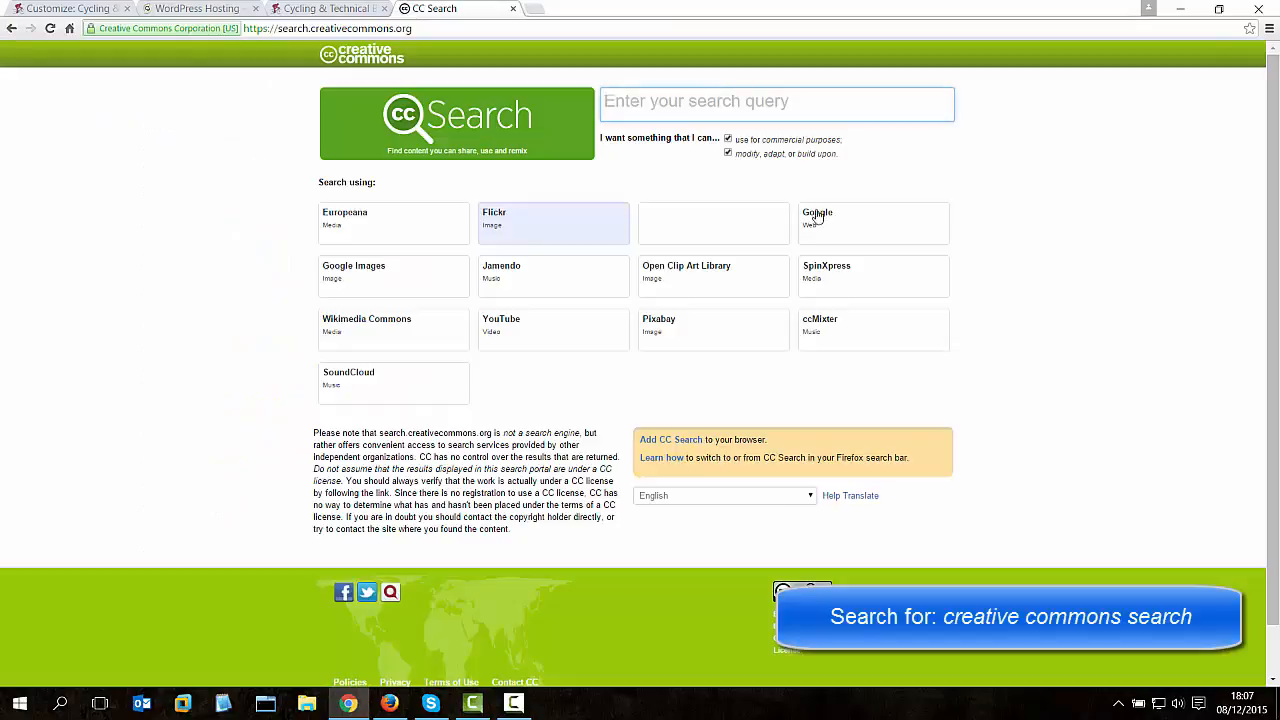
pyautogui.click(370, 290)
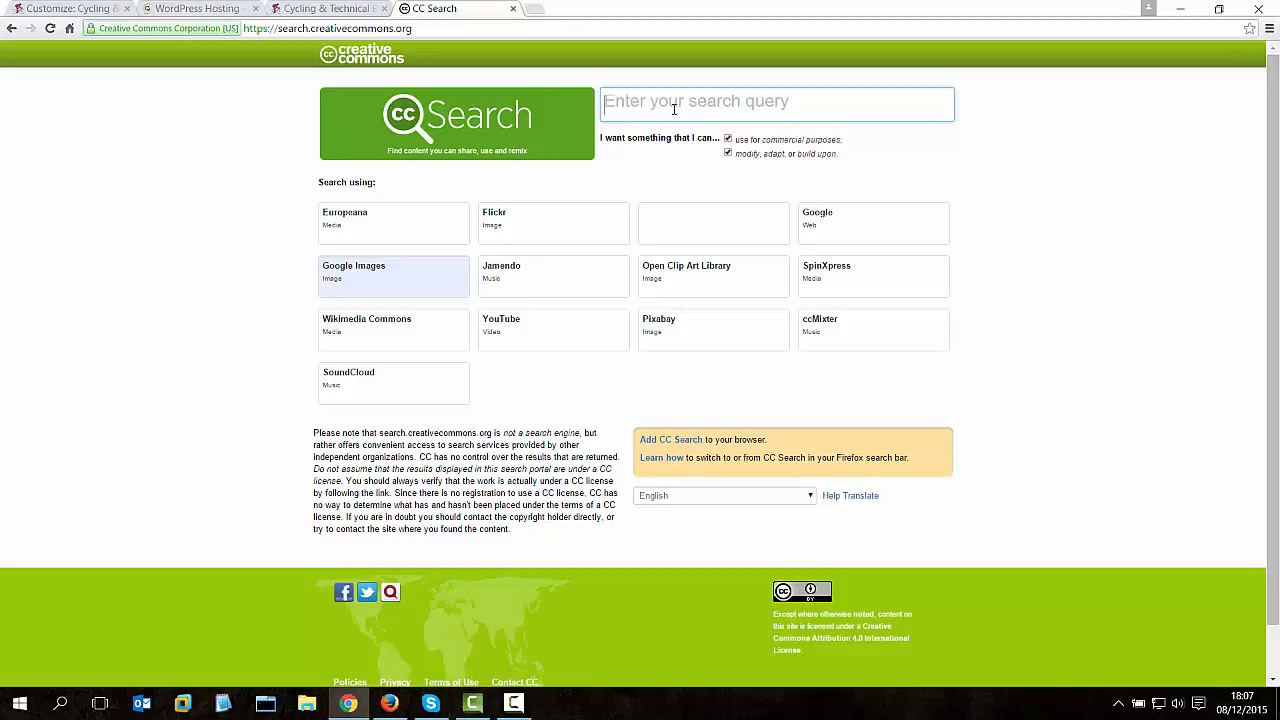
pyautogui.write('motor')
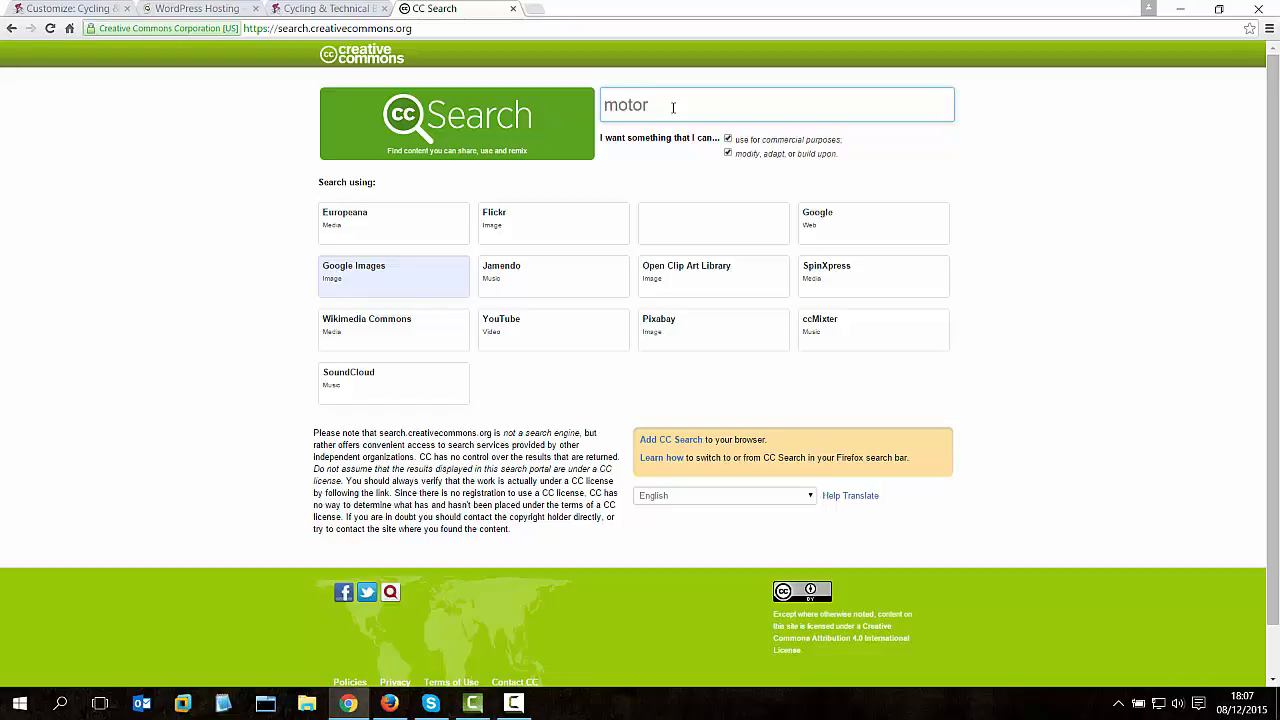
pyautogui.press('Return')
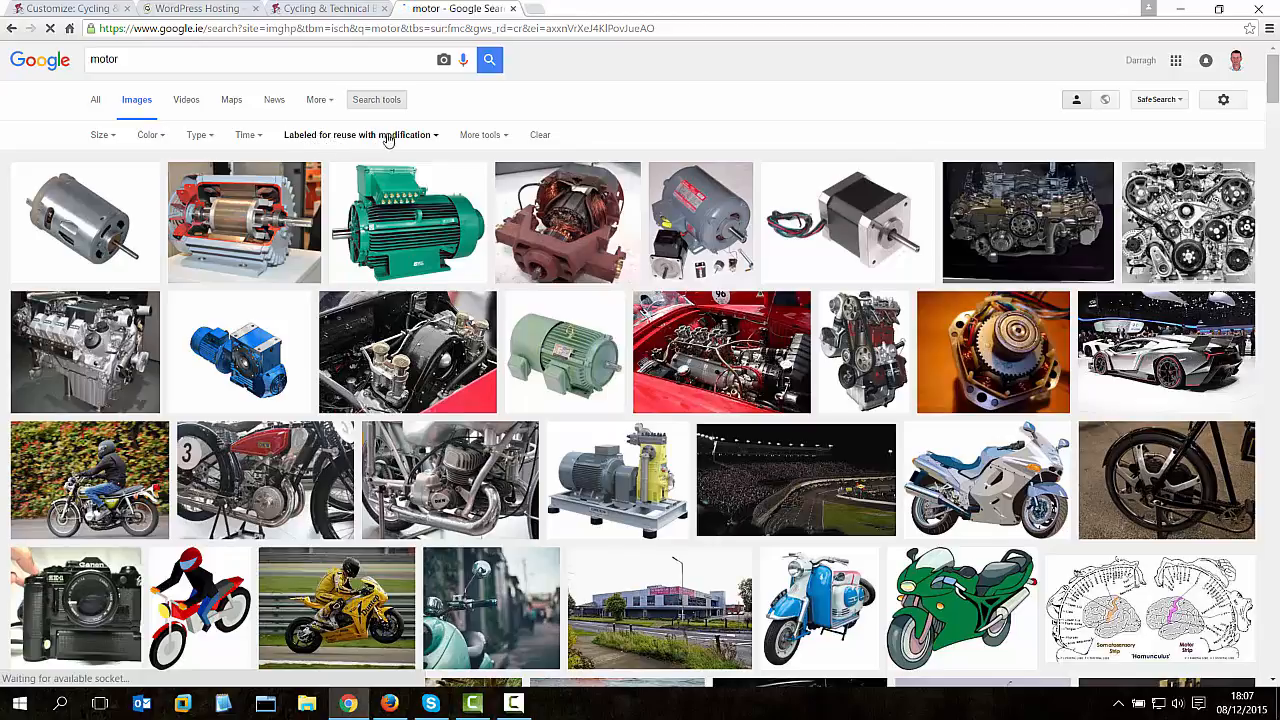
# Examine the usage-rights filter options and browse the motor images, and close the image search tab.
pyautogui.click(430, 136)
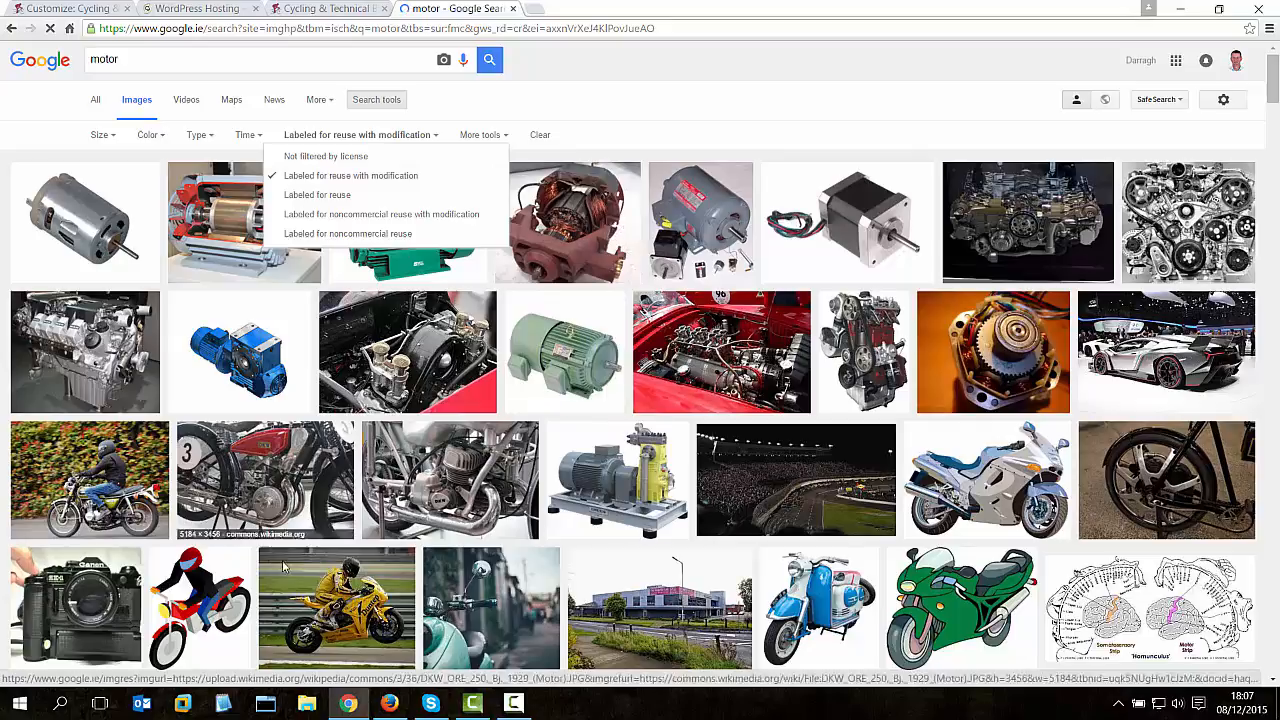
pyautogui.scroll(-3, 283, 567)
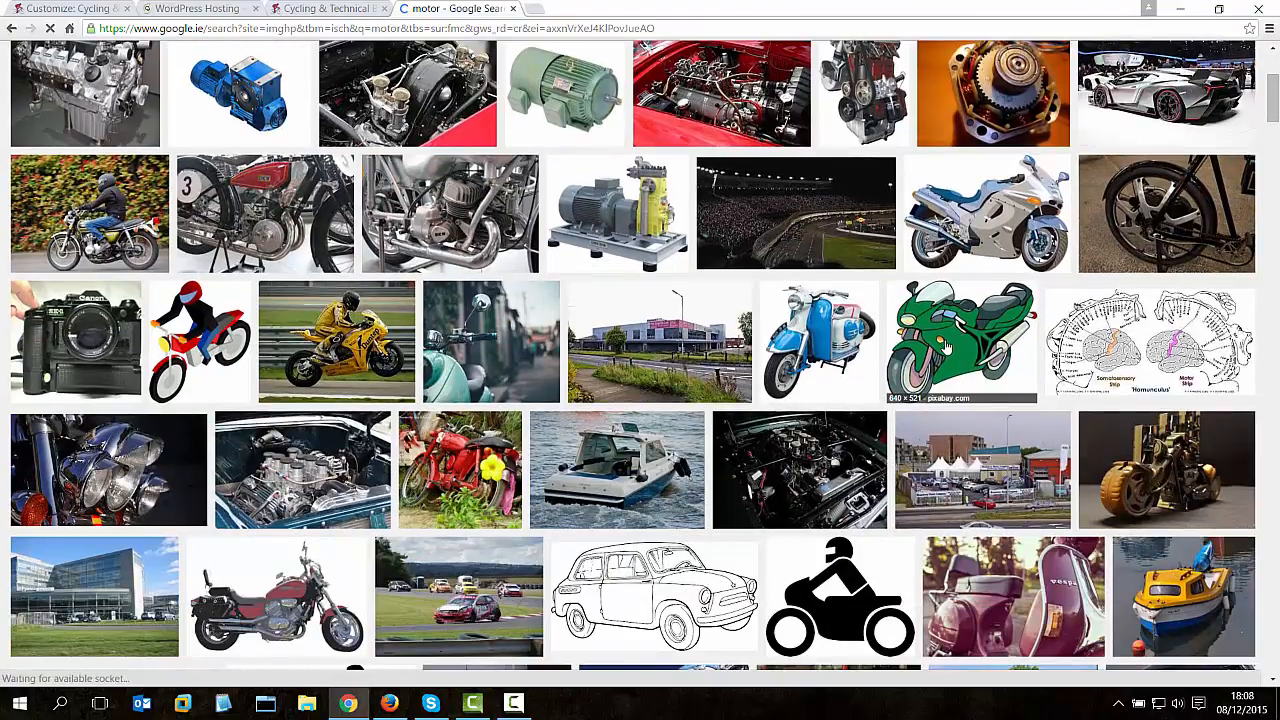
pyautogui.click(513, 8)
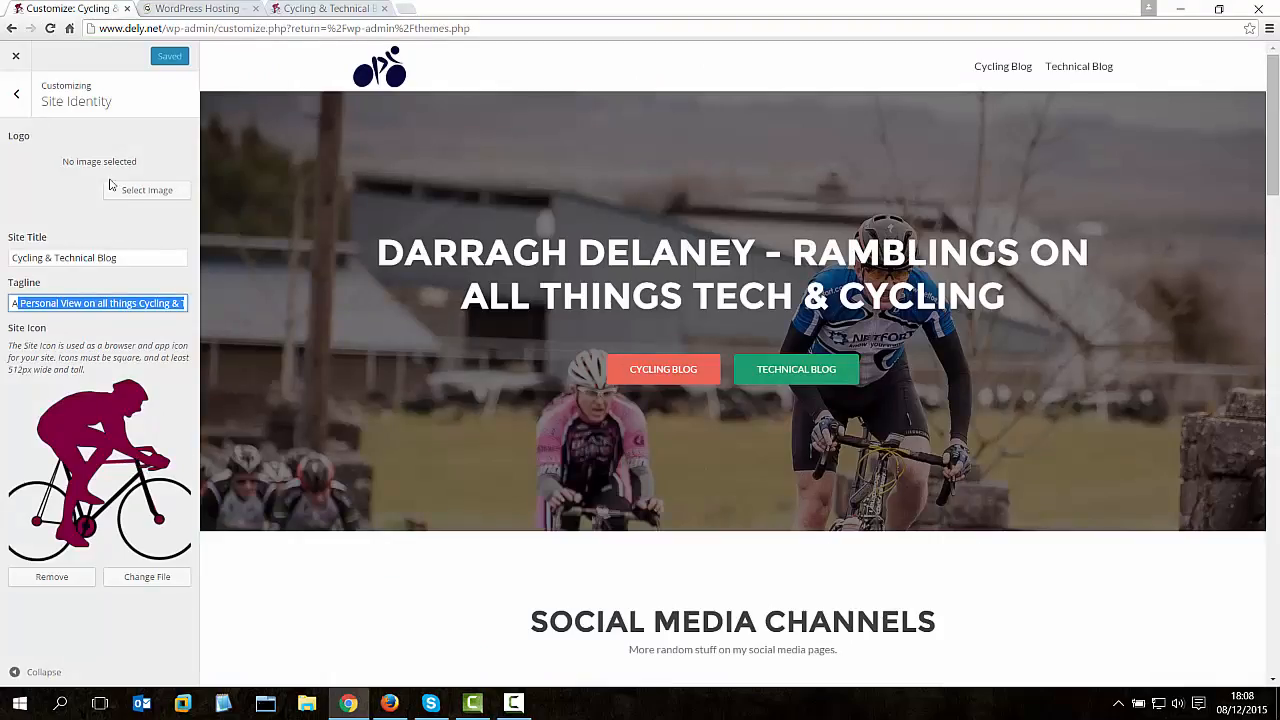
# Review the General and Socials settings under the Customizer's General options, and return to the main Customizer list.
pyautogui.click(15, 96)
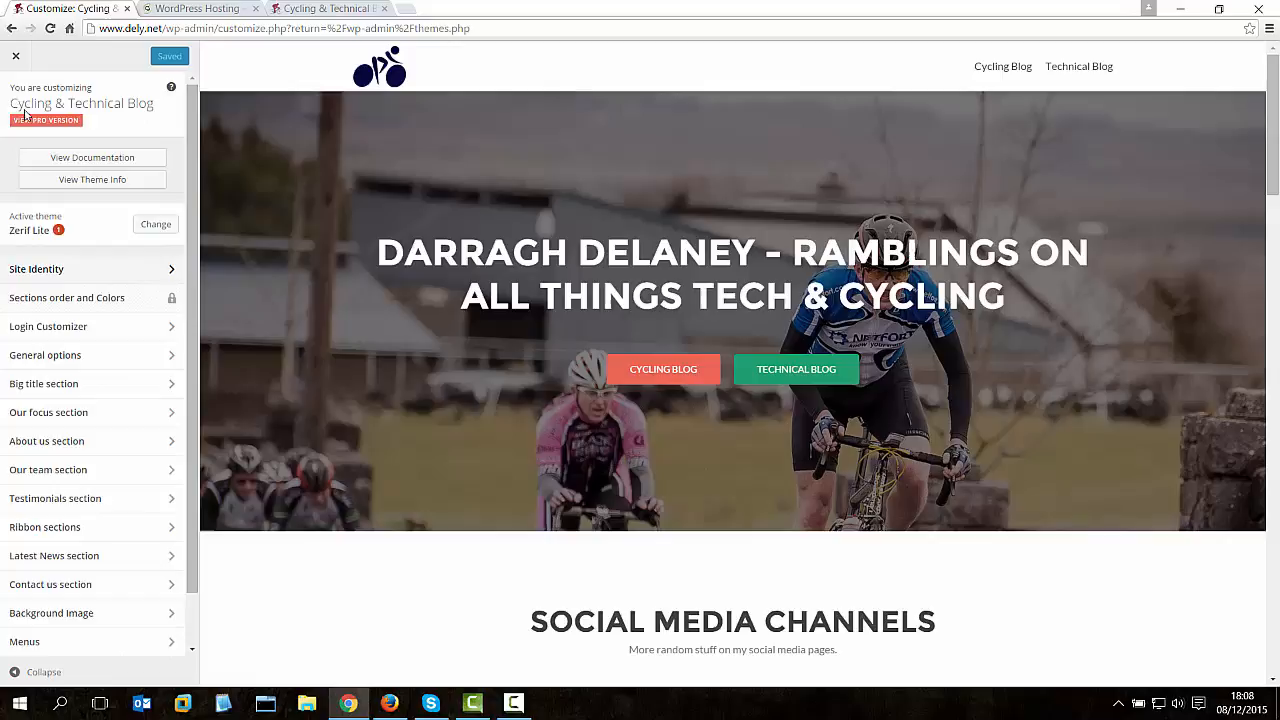
pyautogui.scroll(-1, 54, 294)
pyautogui.click(58, 296)
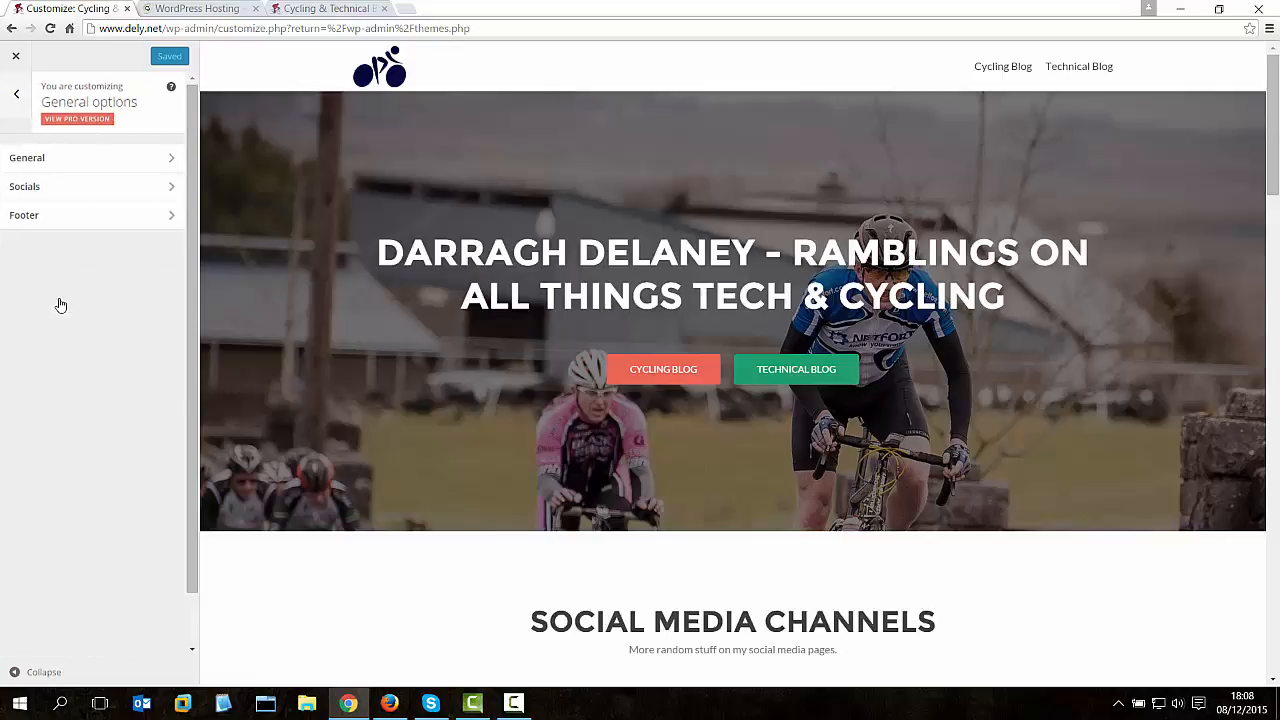
pyautogui.click(51, 163)
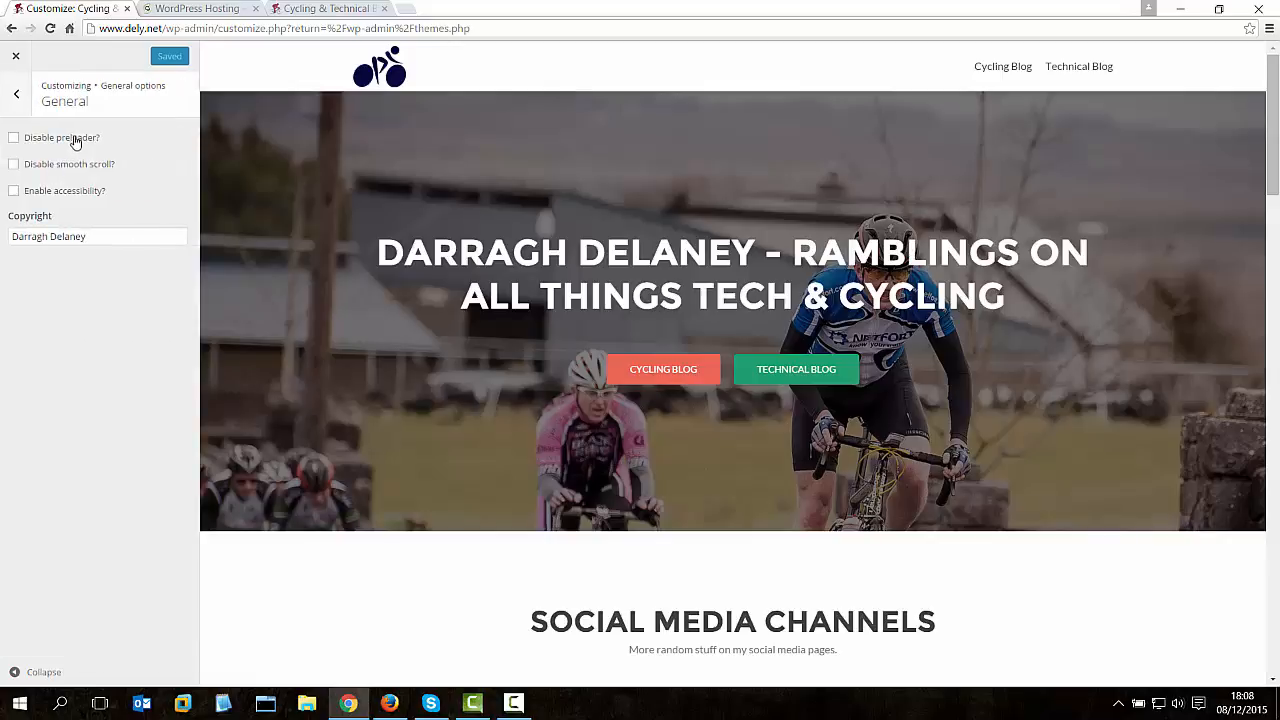
pyautogui.click(17, 93)
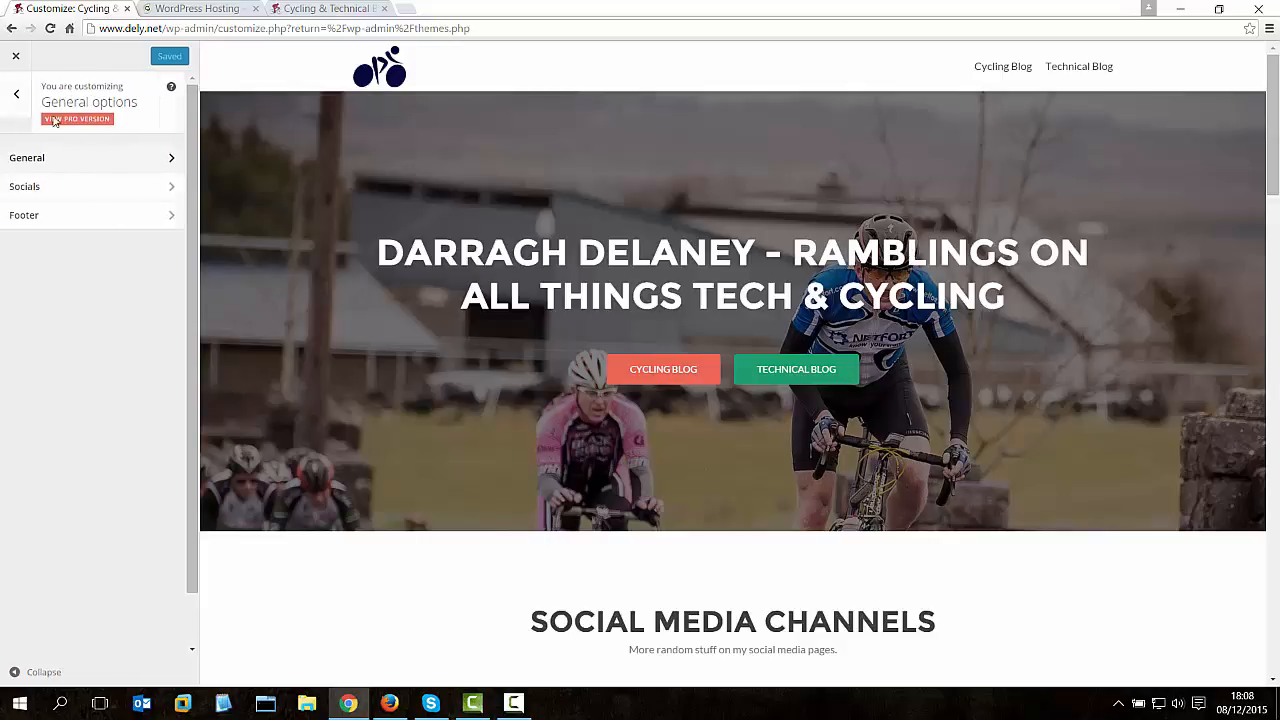
pyautogui.click(66, 190)
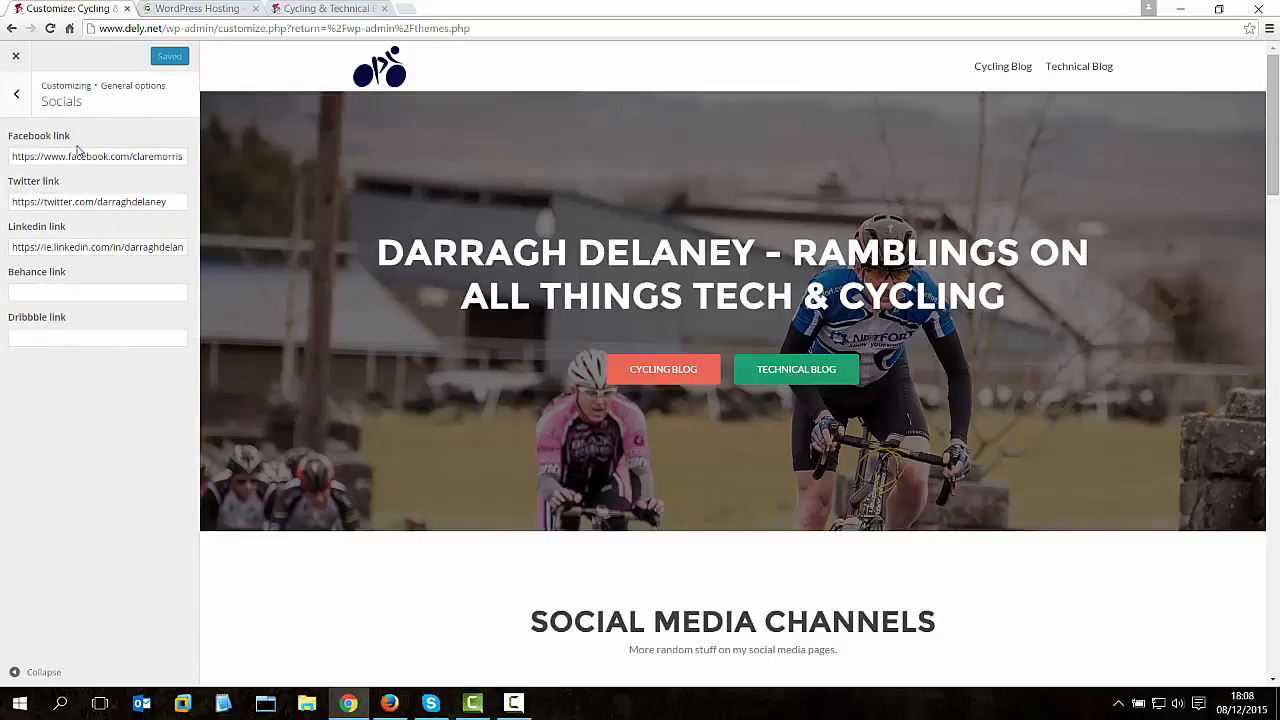
pyautogui.click(16, 92)
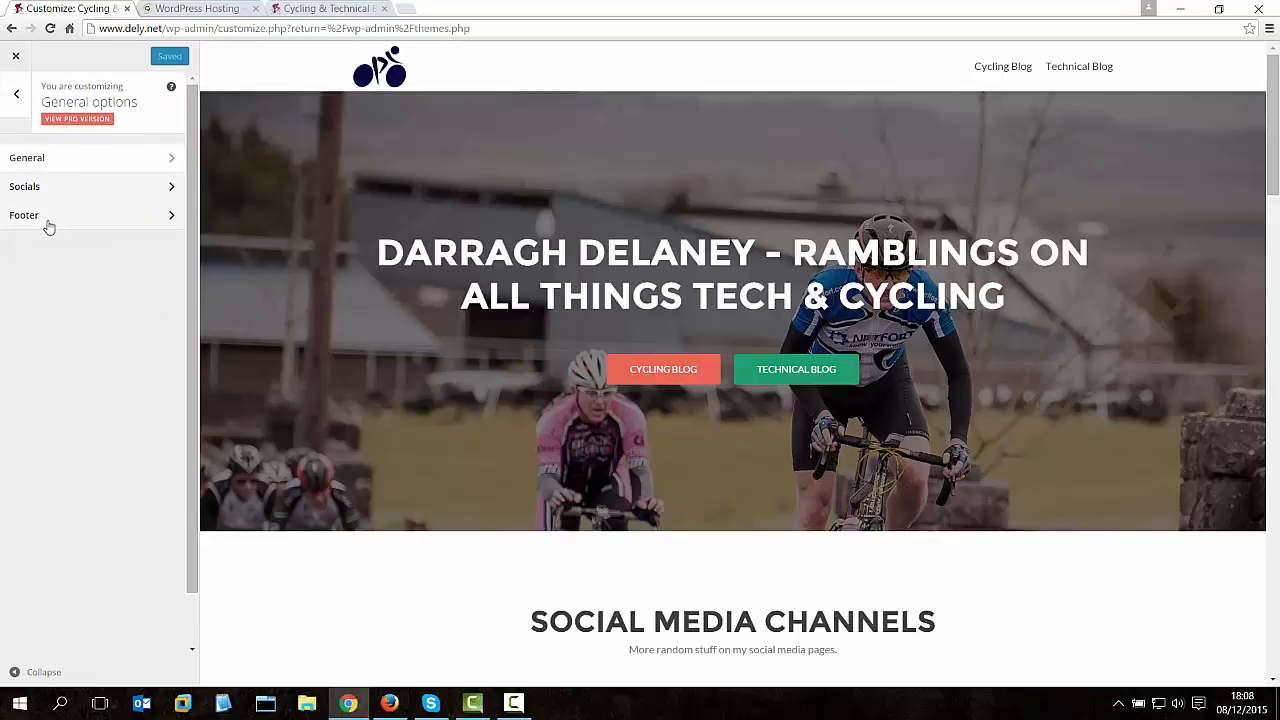
pyautogui.click(17, 95)
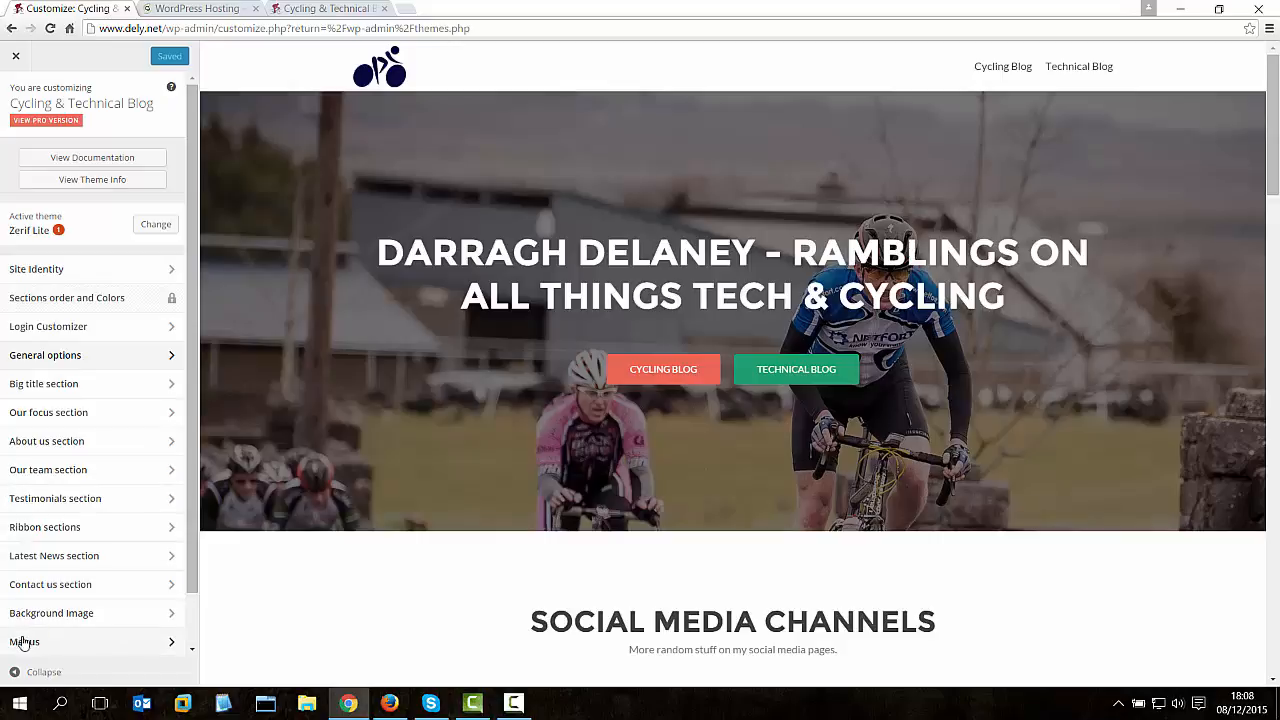
# Close the theme Customizer and open the site's installed plugins page.
pyautogui.click(17, 60)
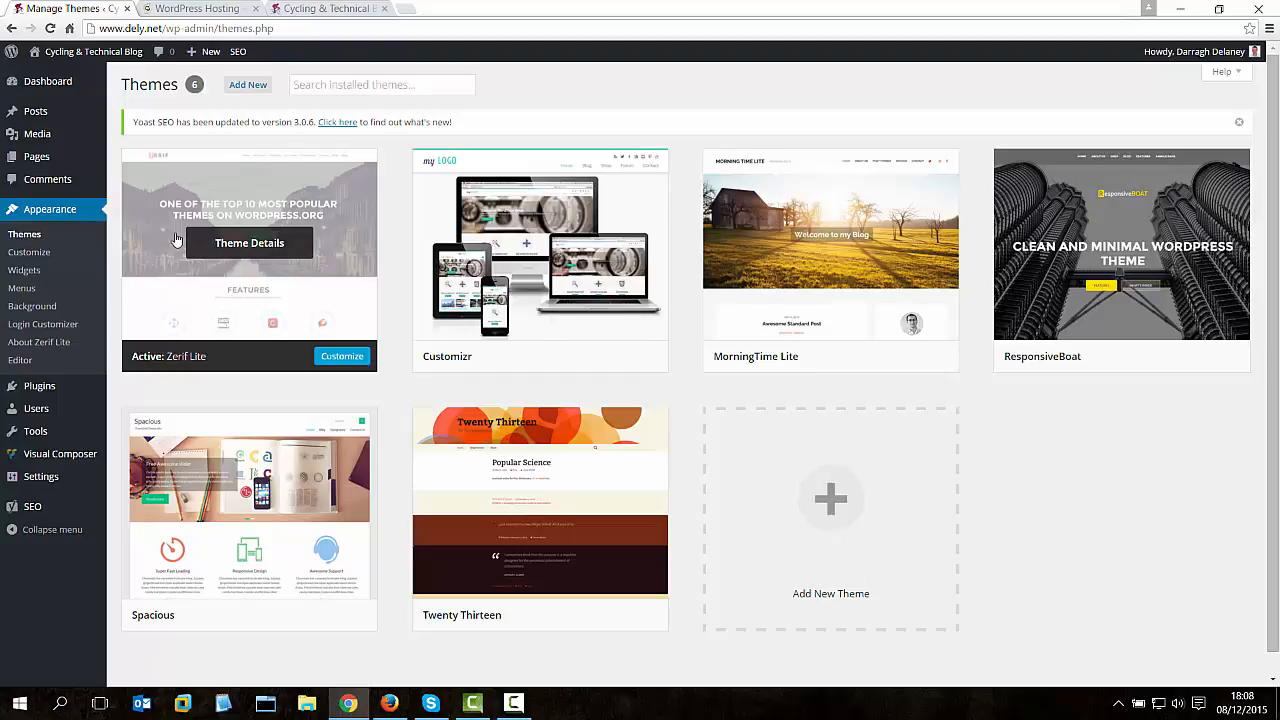
pyautogui.moveTo(35, 391)
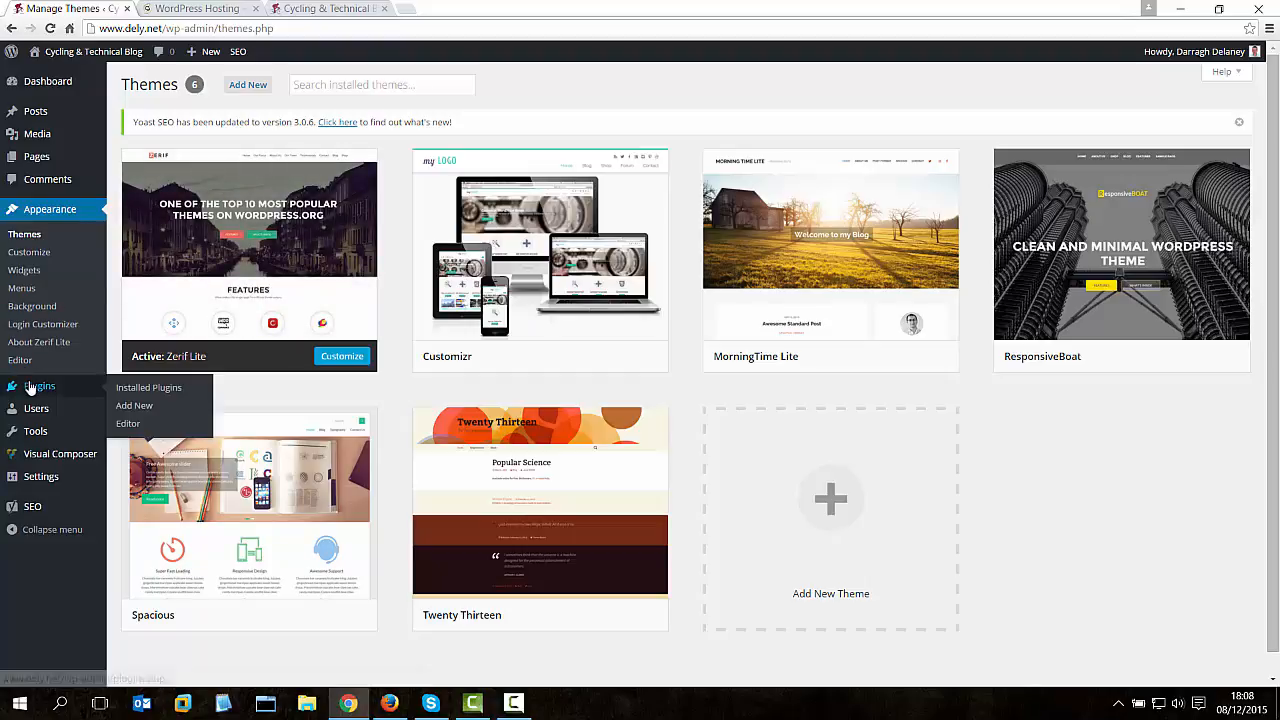
pyautogui.click(37, 389)
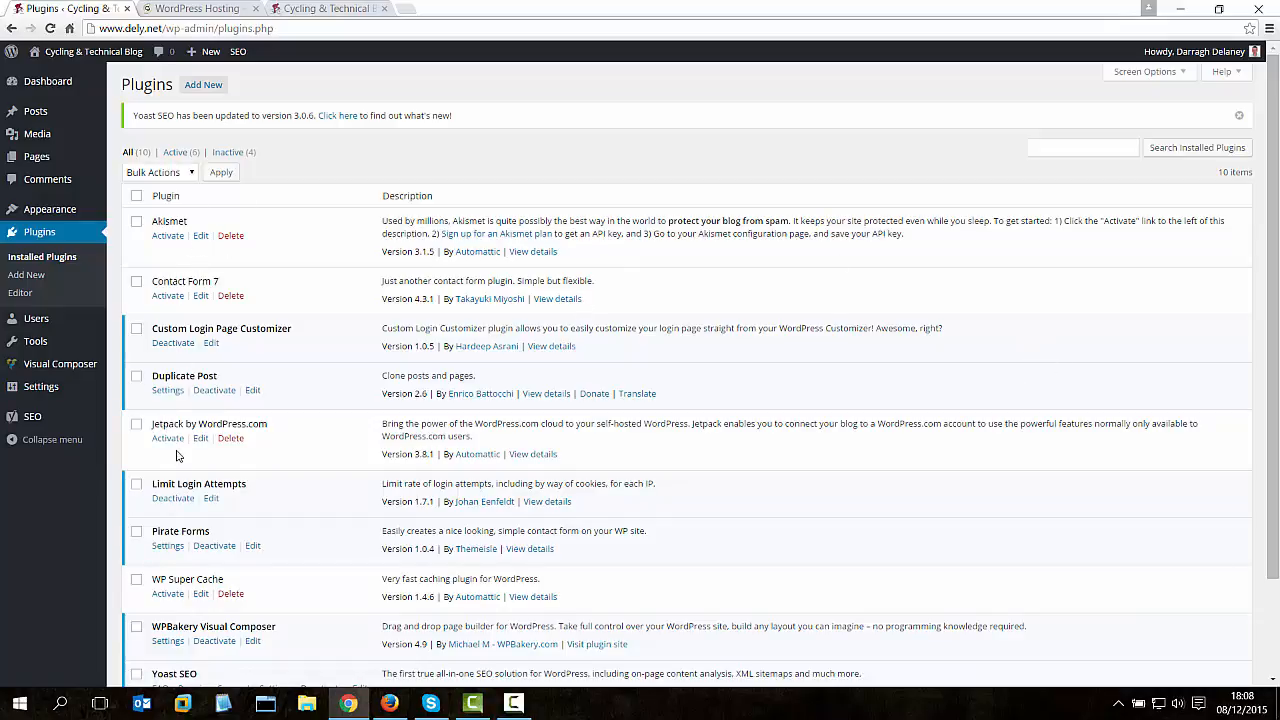
# Review the installed plugins list, including Limit Login Attempts, WP Super Cache and Yoast SEO.
pyautogui.scroll(-2, 176, 456)
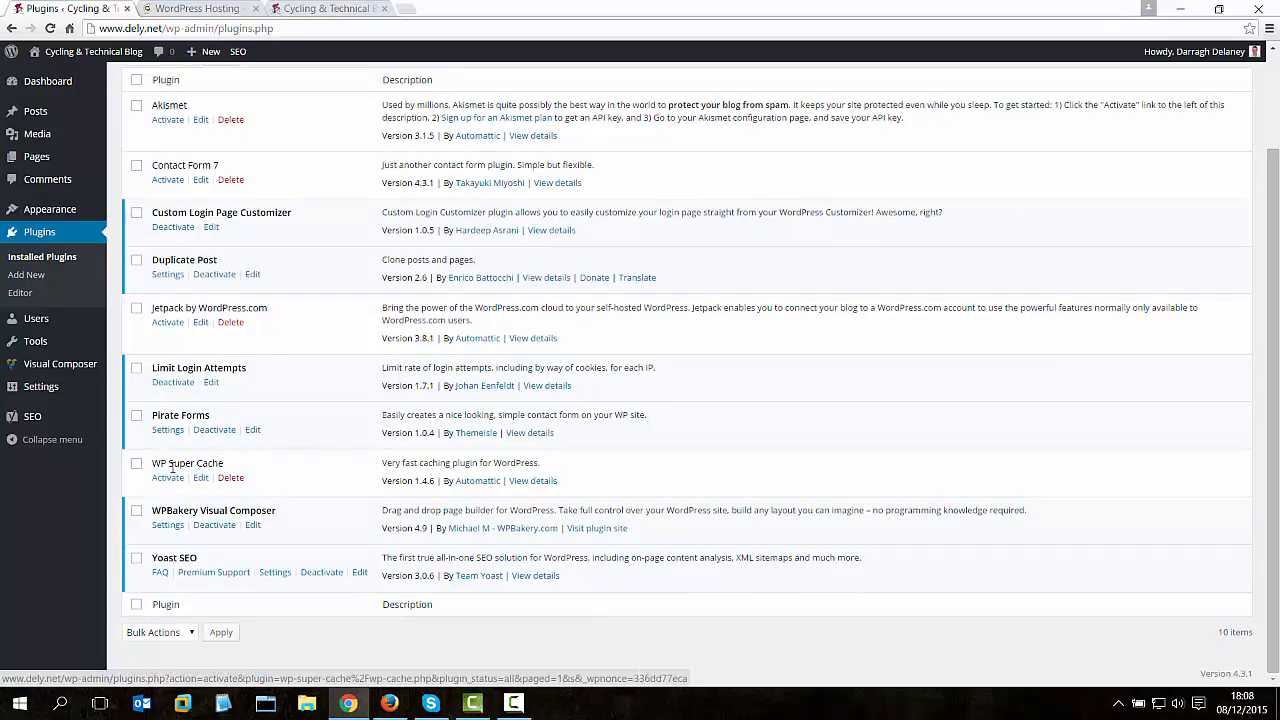
pyautogui.scroll(2, 176, 460)
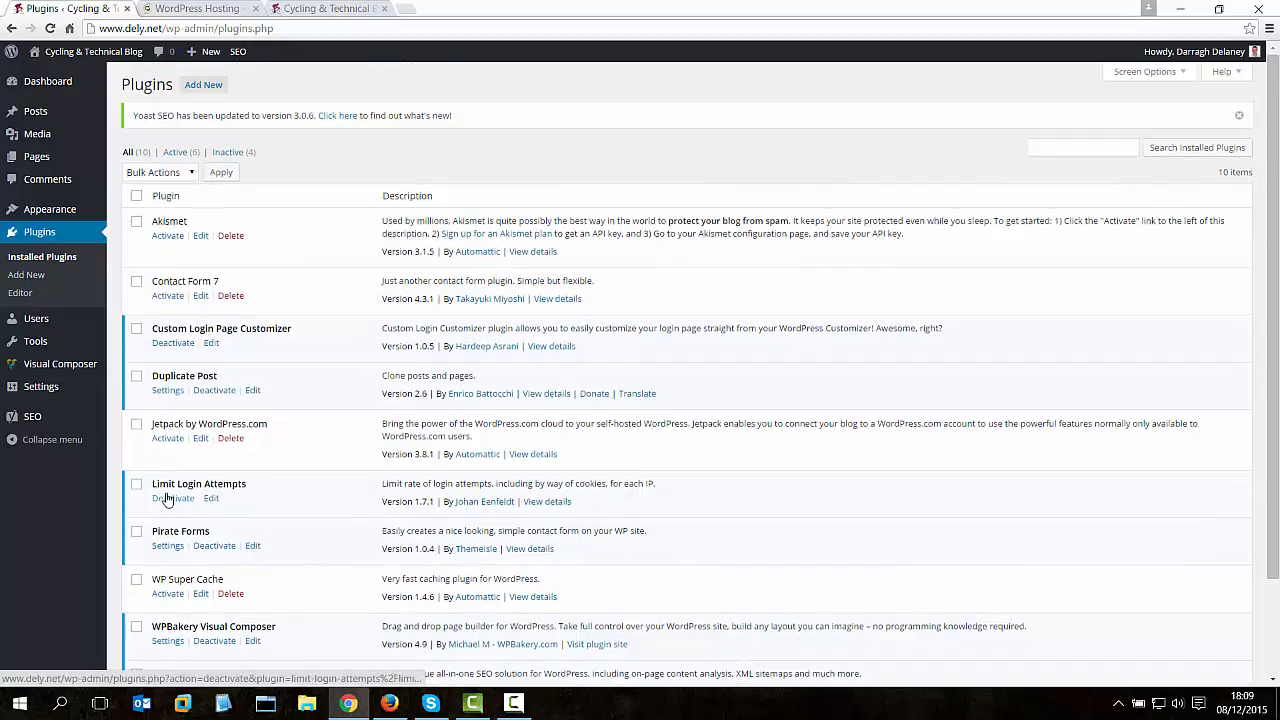
pyautogui.scroll(-2, 170, 500)
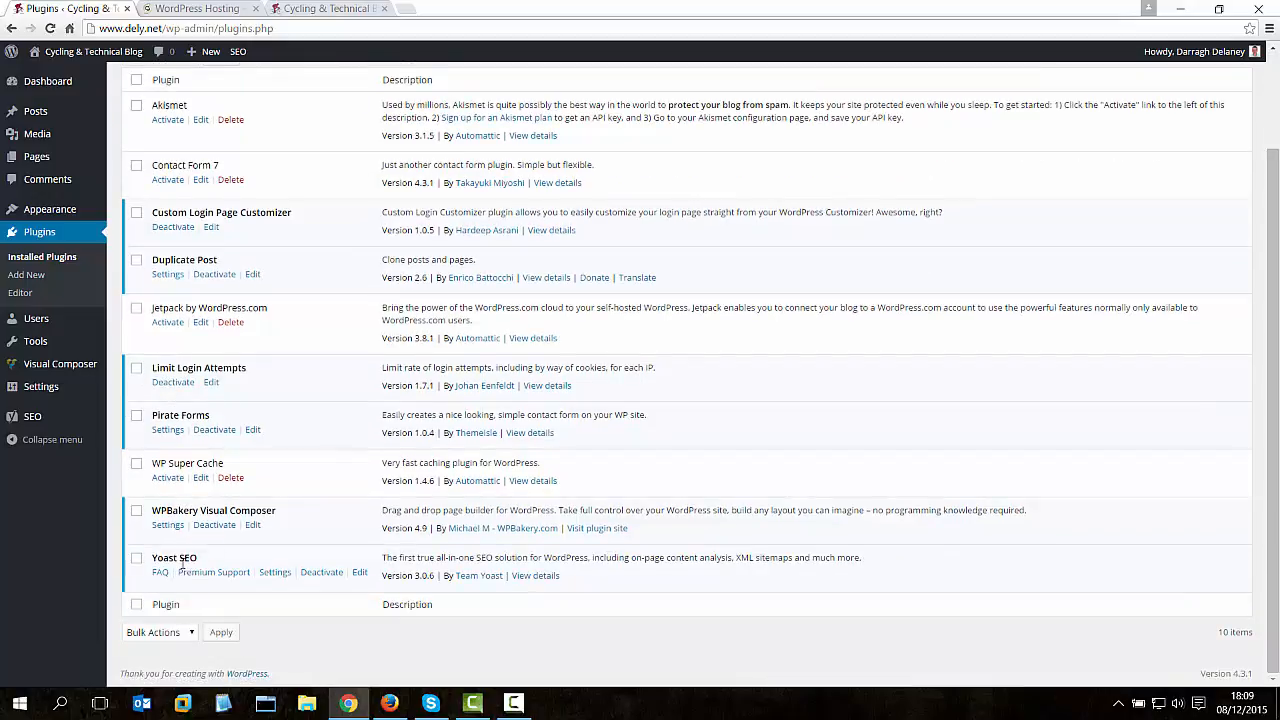
pyautogui.moveTo(200, 558); pyautogui.dragTo(152, 553)
pyautogui.click(212, 567)
pyautogui.scroll(1, 282, 608)
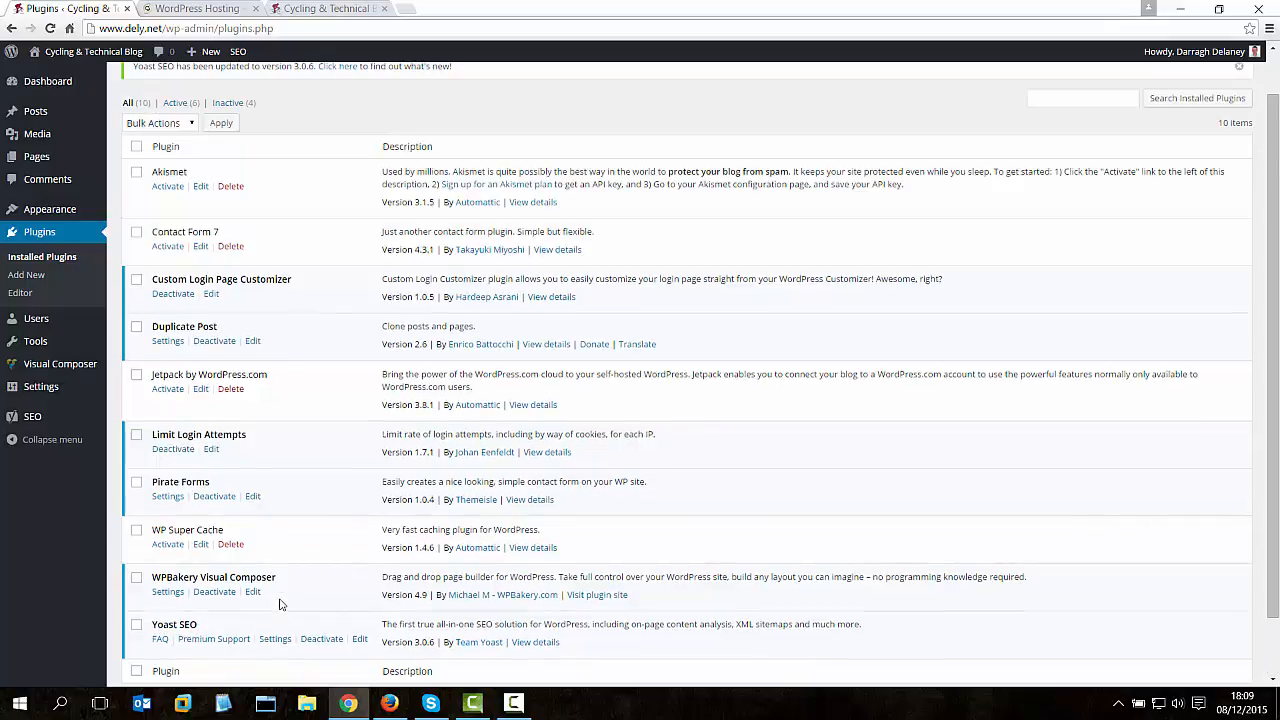
pyautogui.scroll(1, 282, 604)
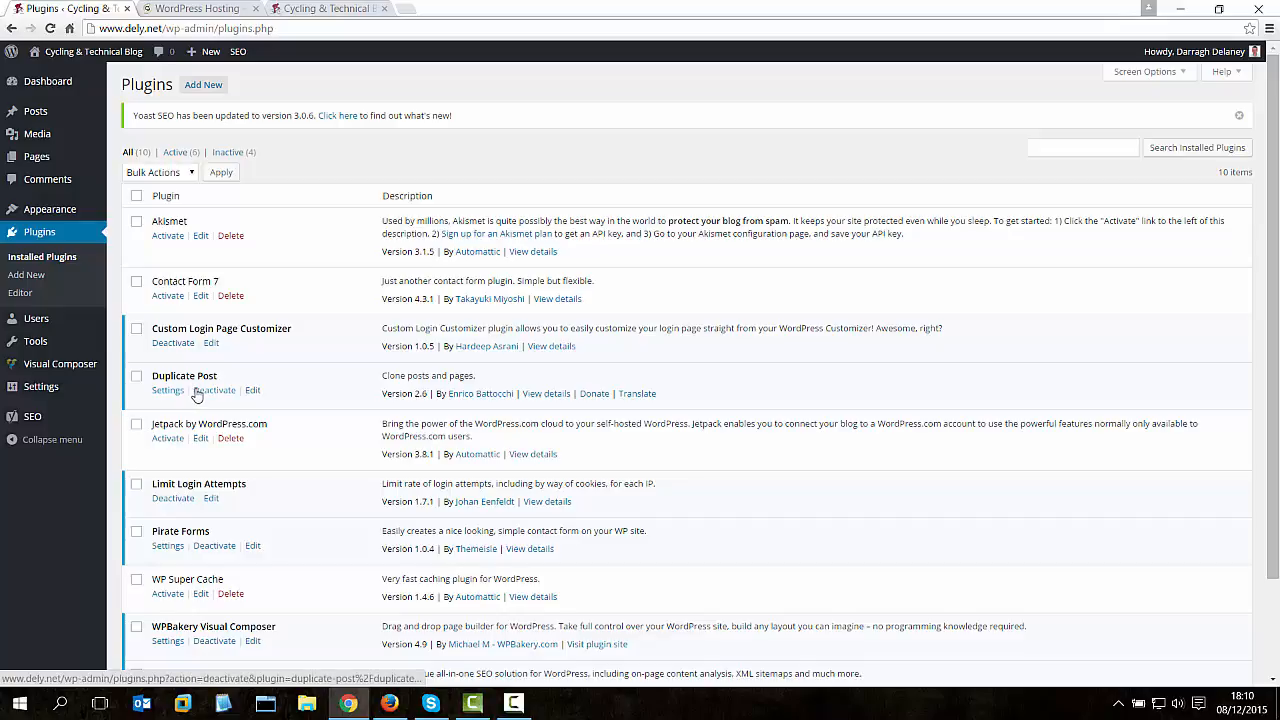
# Activate the WP Super Cache plugin and open its settings page.
pyautogui.scroll(-2, 200, 395)
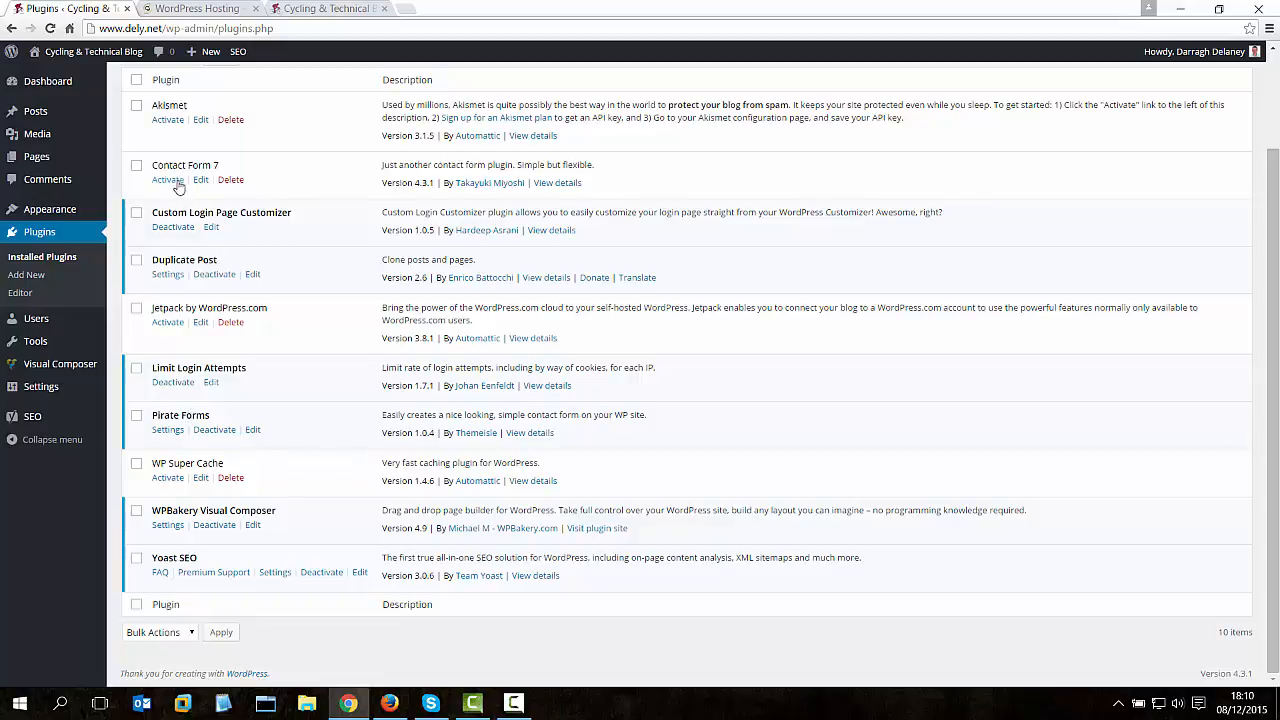
pyautogui.click(170, 479)
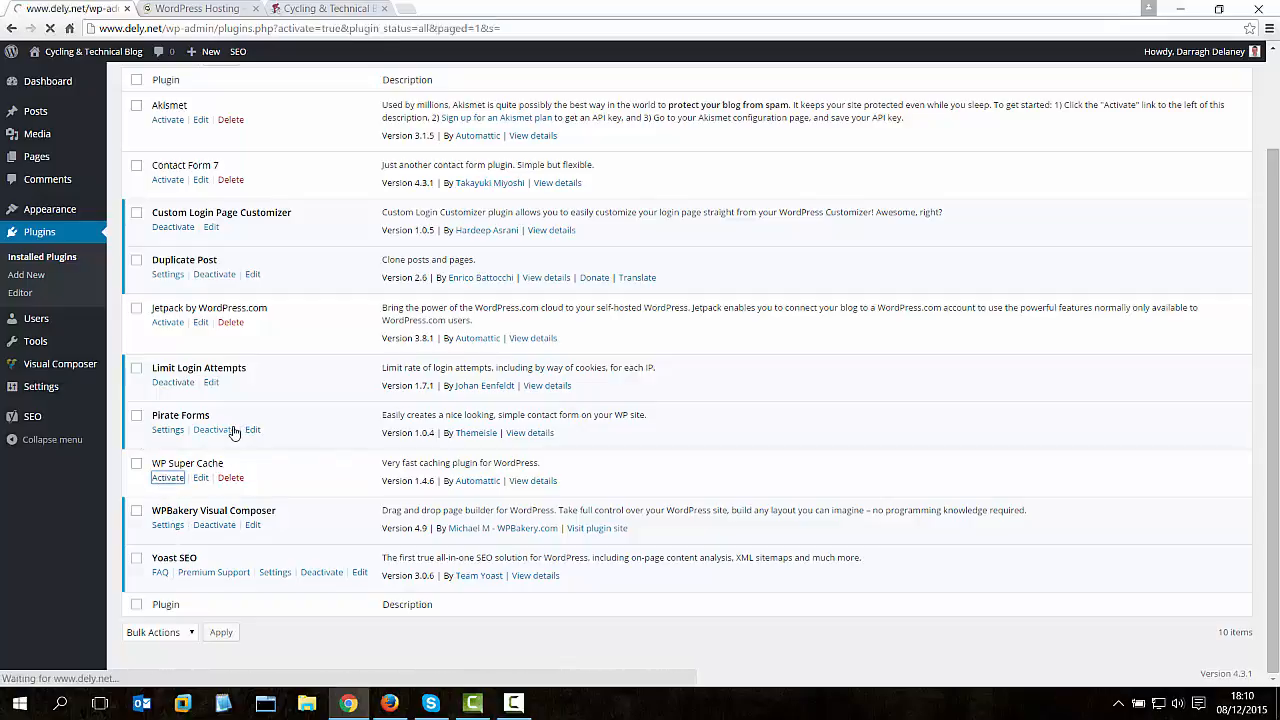
pyautogui.scroll(-2, 230, 430)
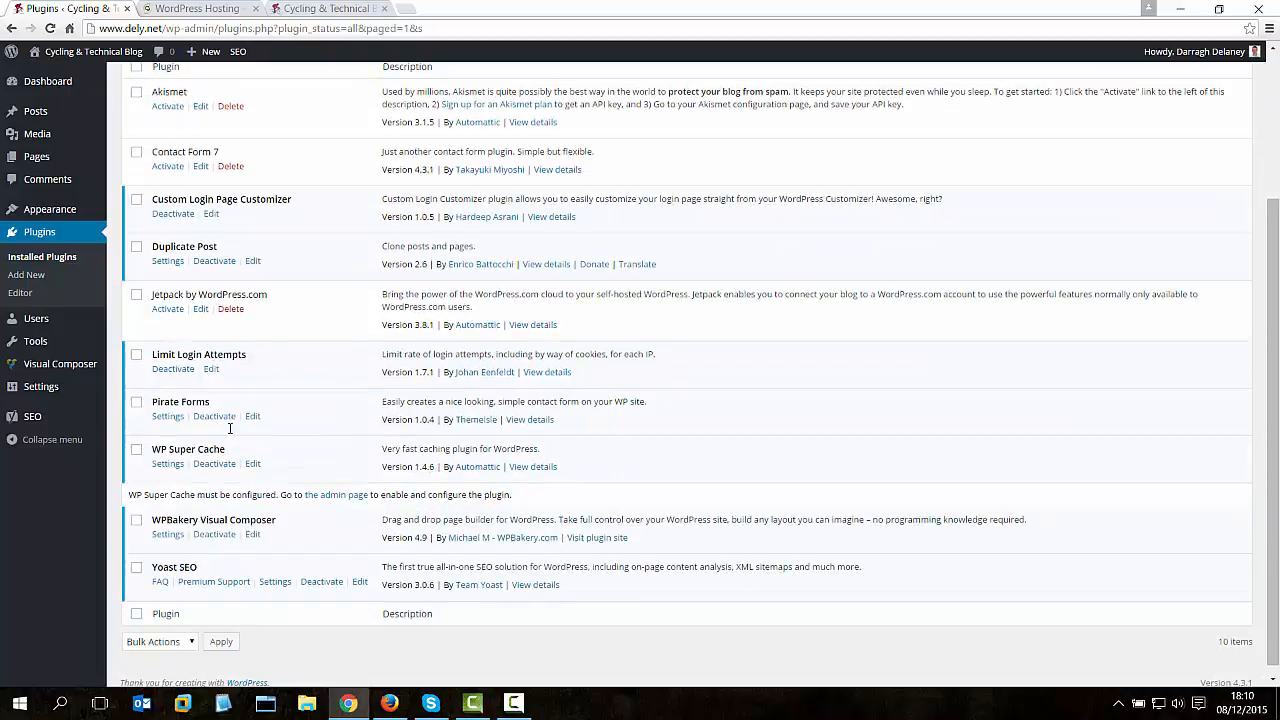
pyautogui.click(168, 464)
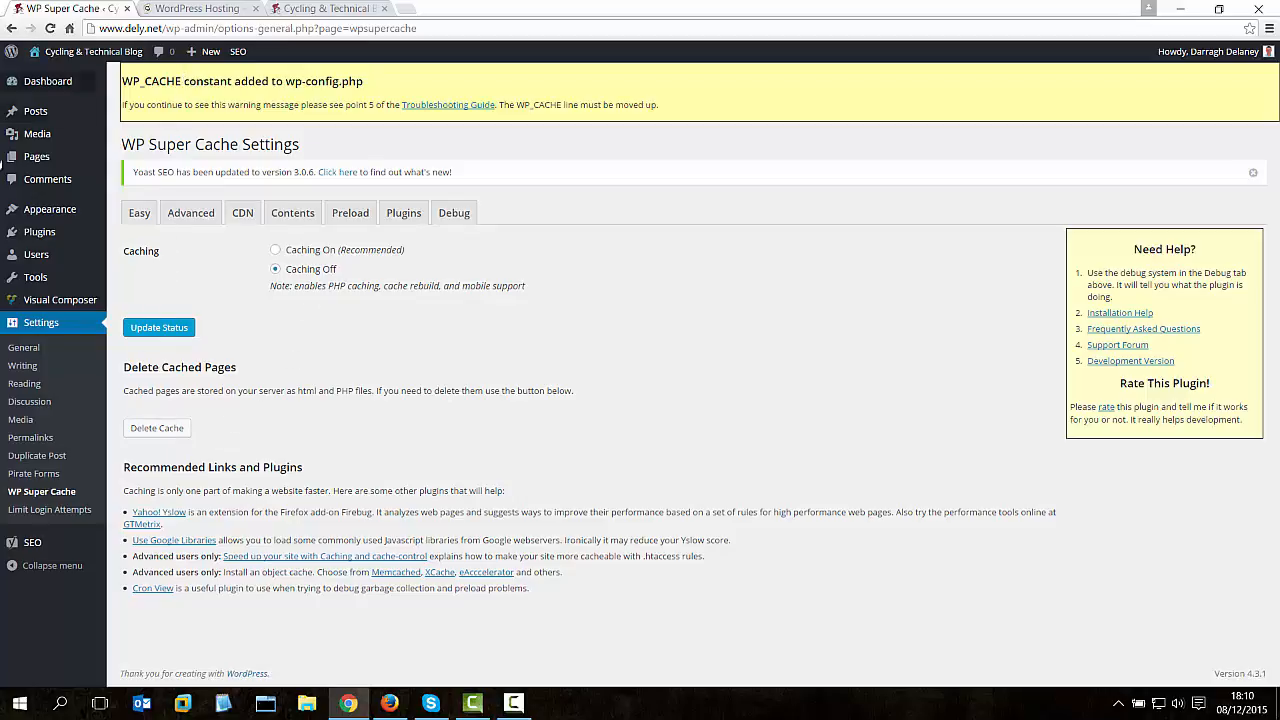
# Return to the installed plugins list and deactivate WP Super Cache.
pyautogui.click(35, 241)
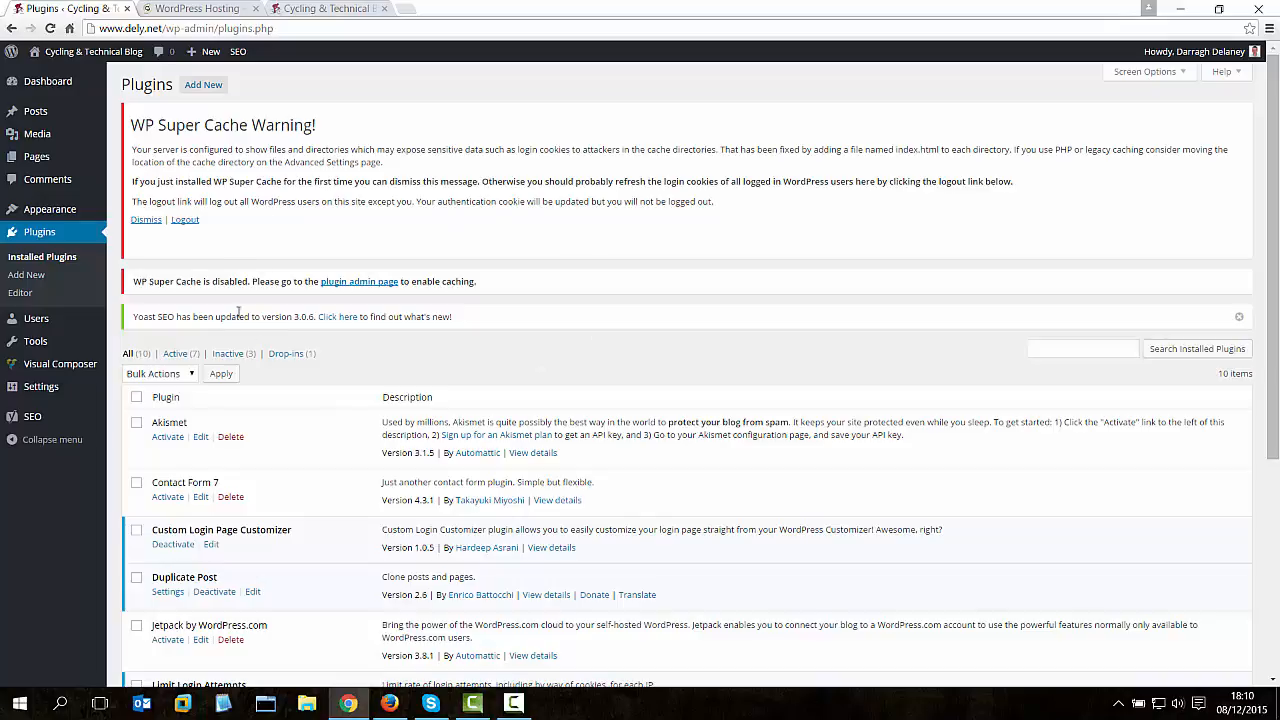
pyautogui.scroll(-2, 233, 316)
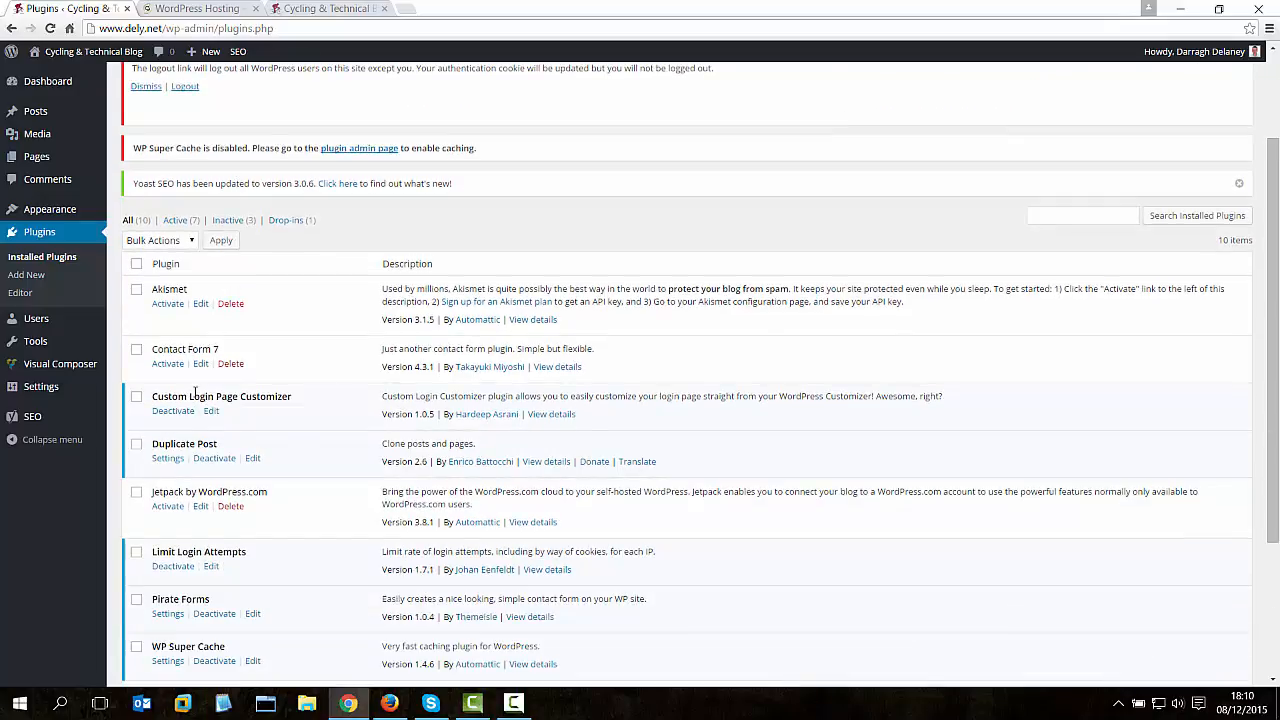
pyautogui.scroll(-1, 208, 490)
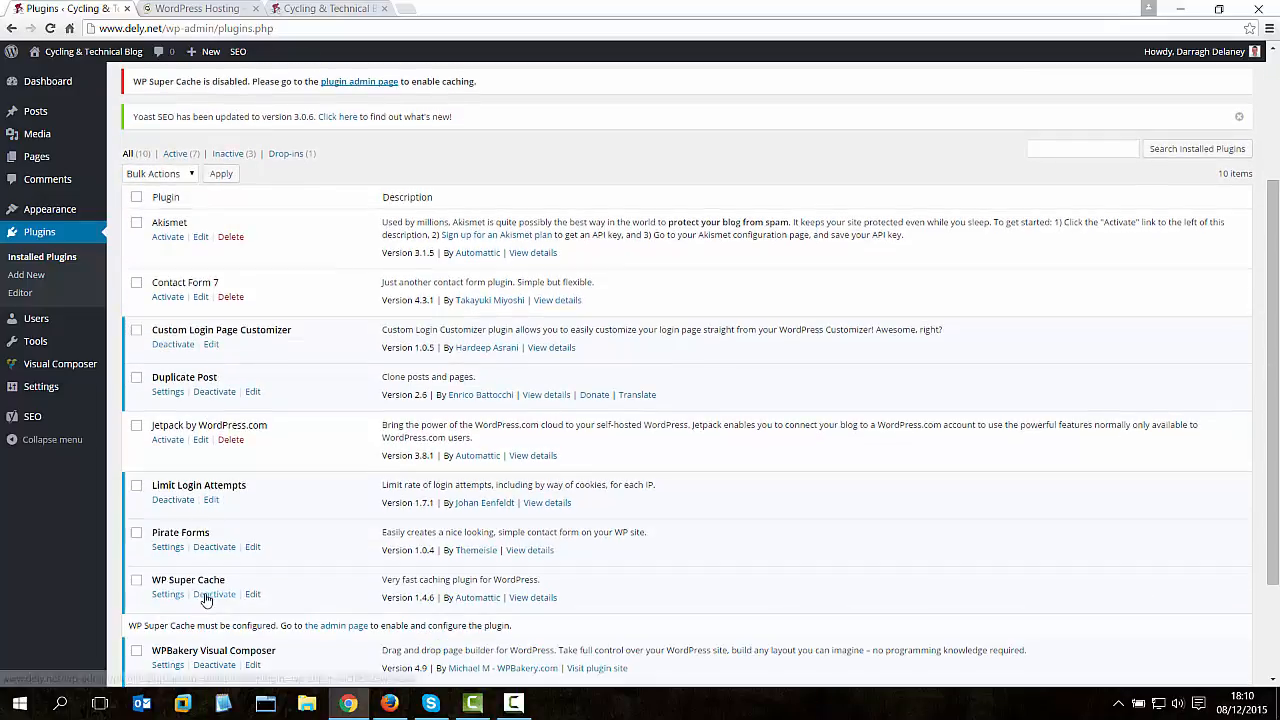
pyautogui.click(207, 597)
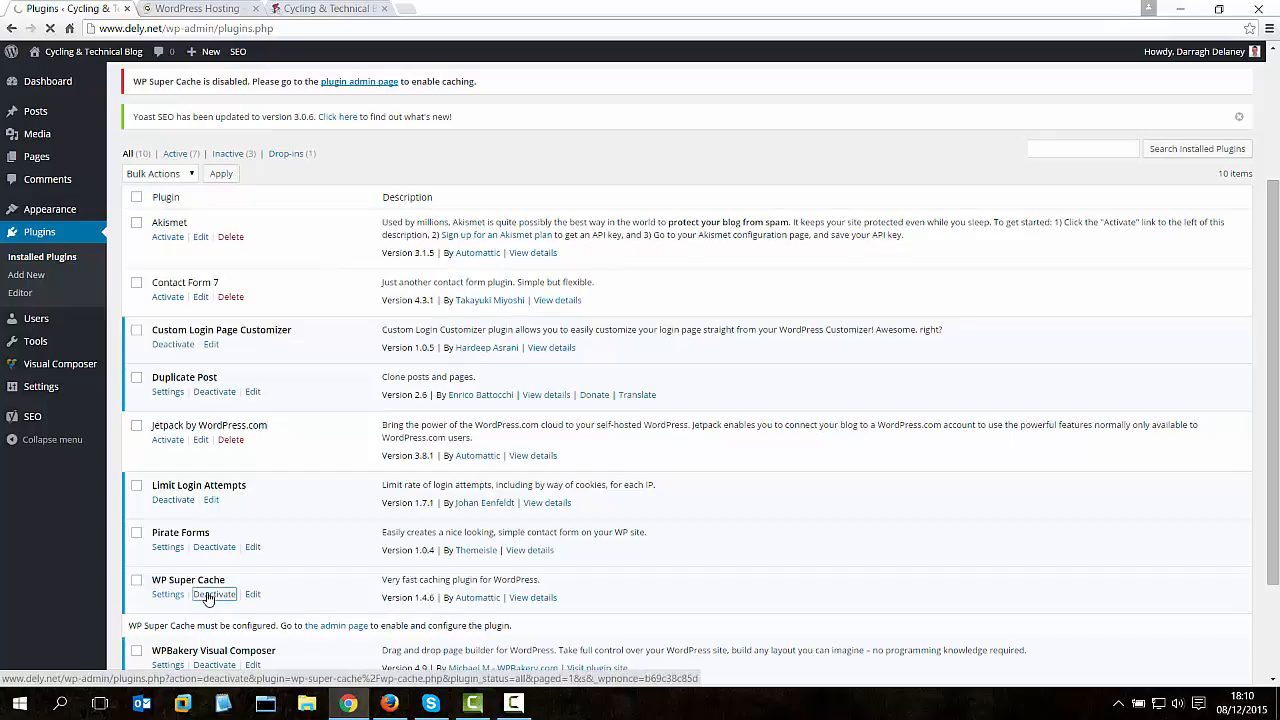
# Open the Yoast SEO settings and review the Webmaster Tools, Security and General sections.
pyautogui.scroll(-2, 330, 498)
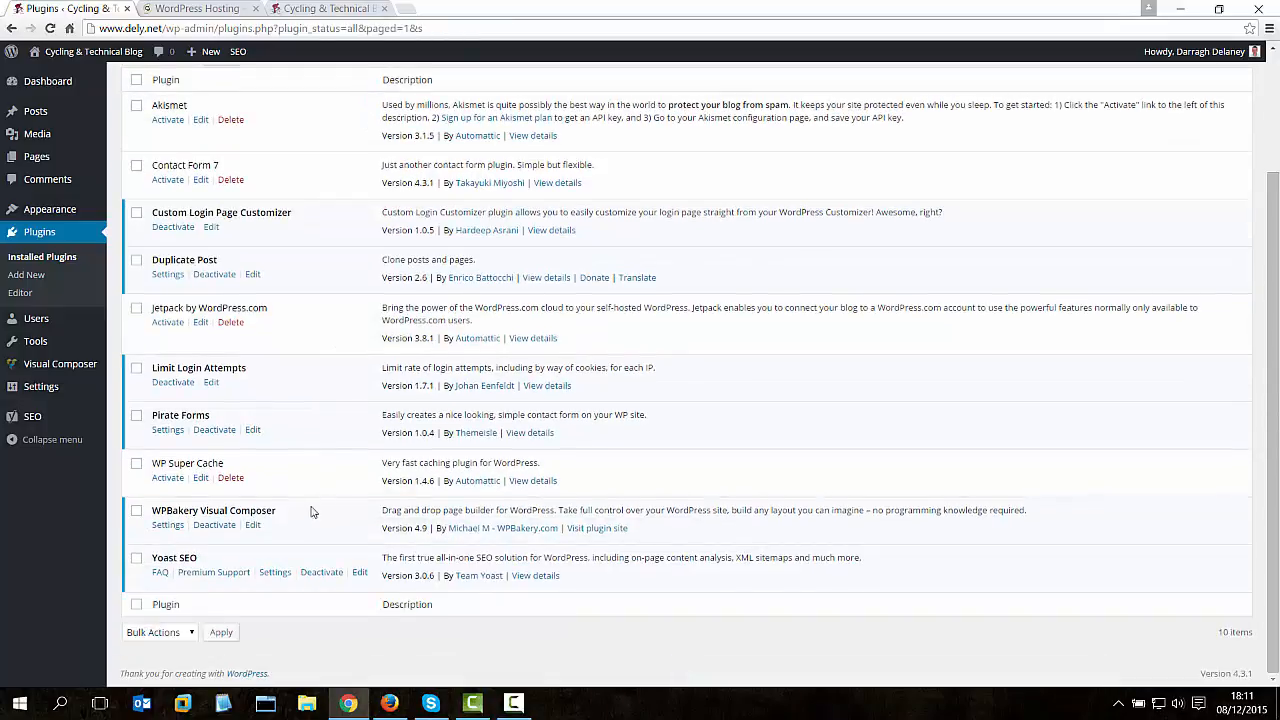
pyautogui.click(276, 573)
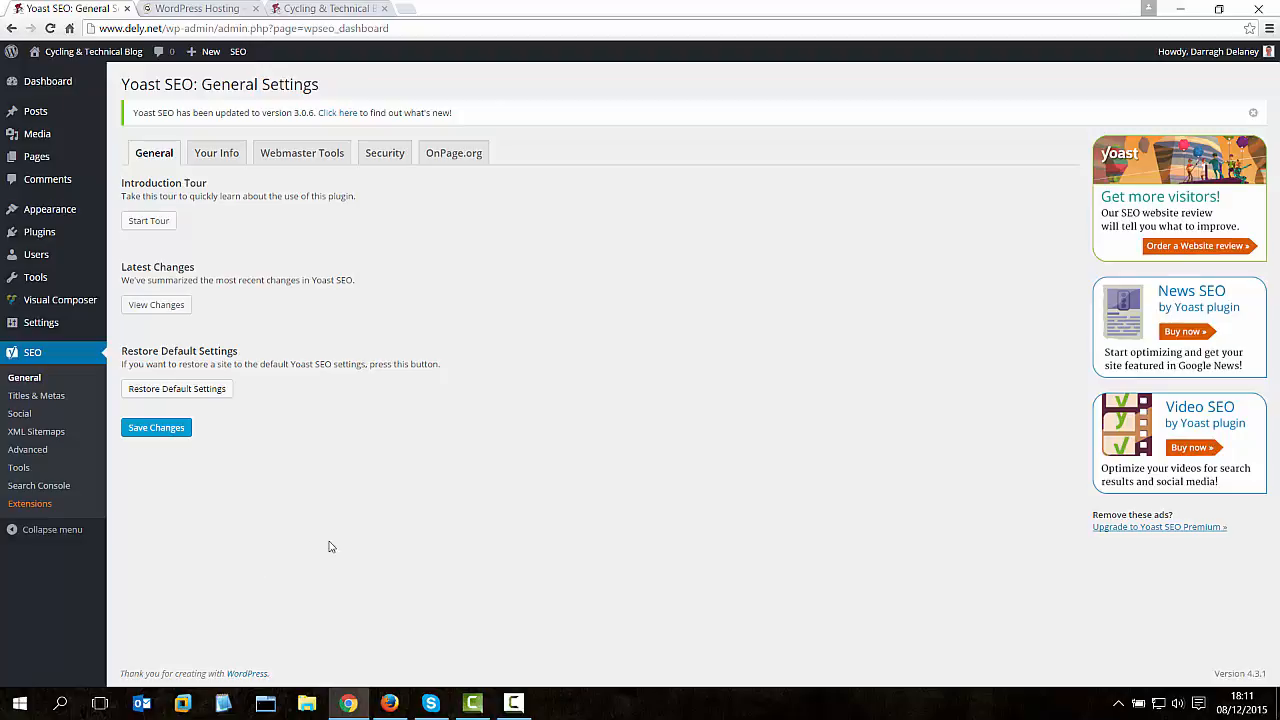
pyautogui.click(312, 160)
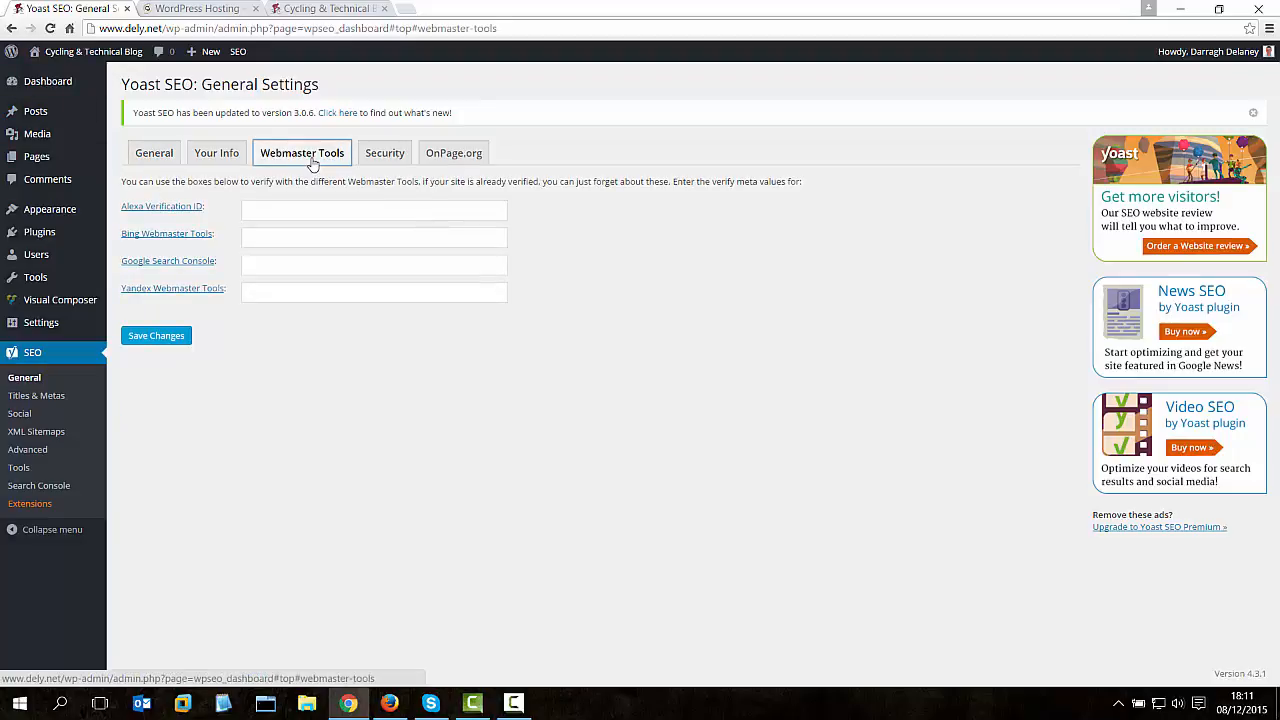
pyautogui.click(387, 162)
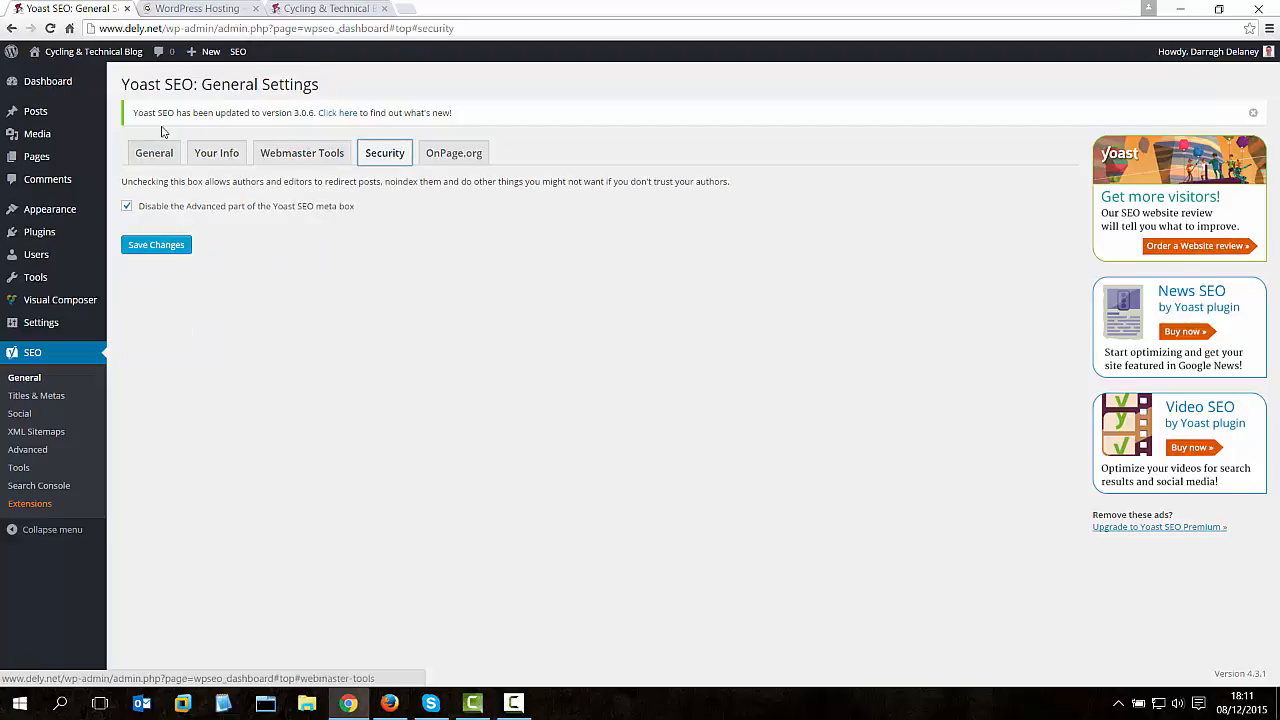
pyautogui.click(150, 157)
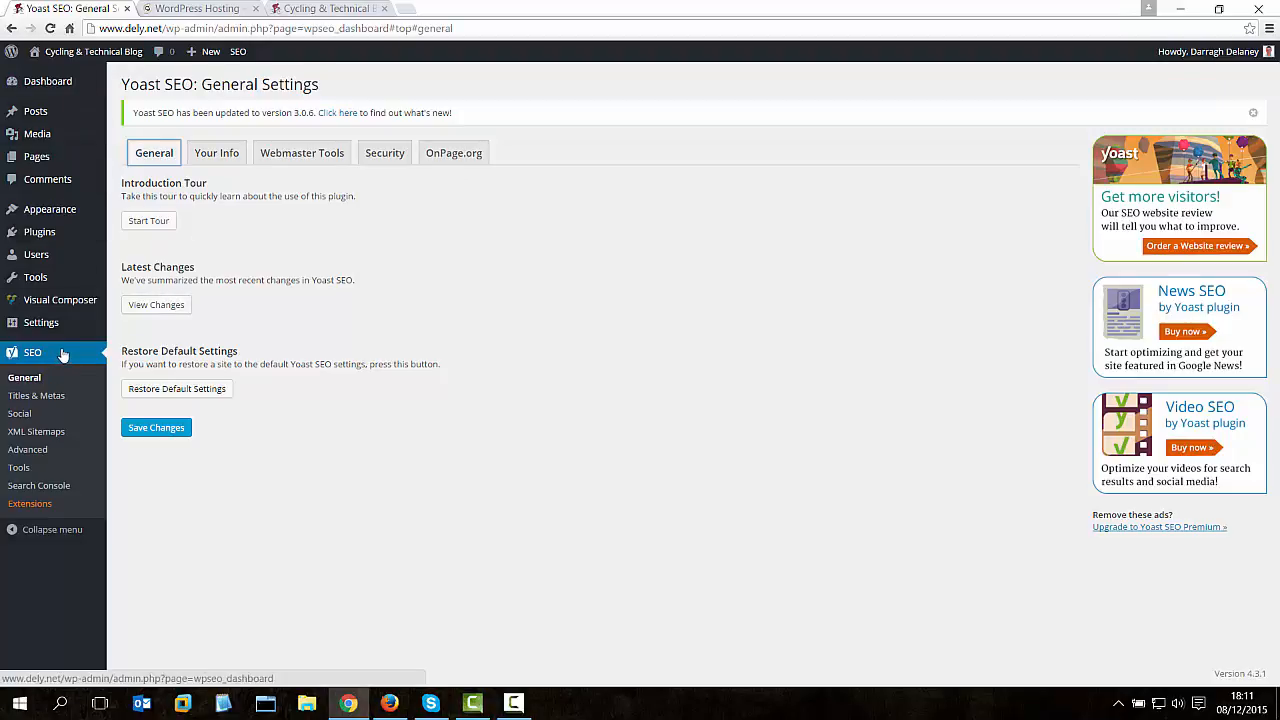
# Review the Yoast XML Sitemaps settings, including user sitemap, post types, excluded posts, taxonomies and general options.
pyautogui.click(48, 438)
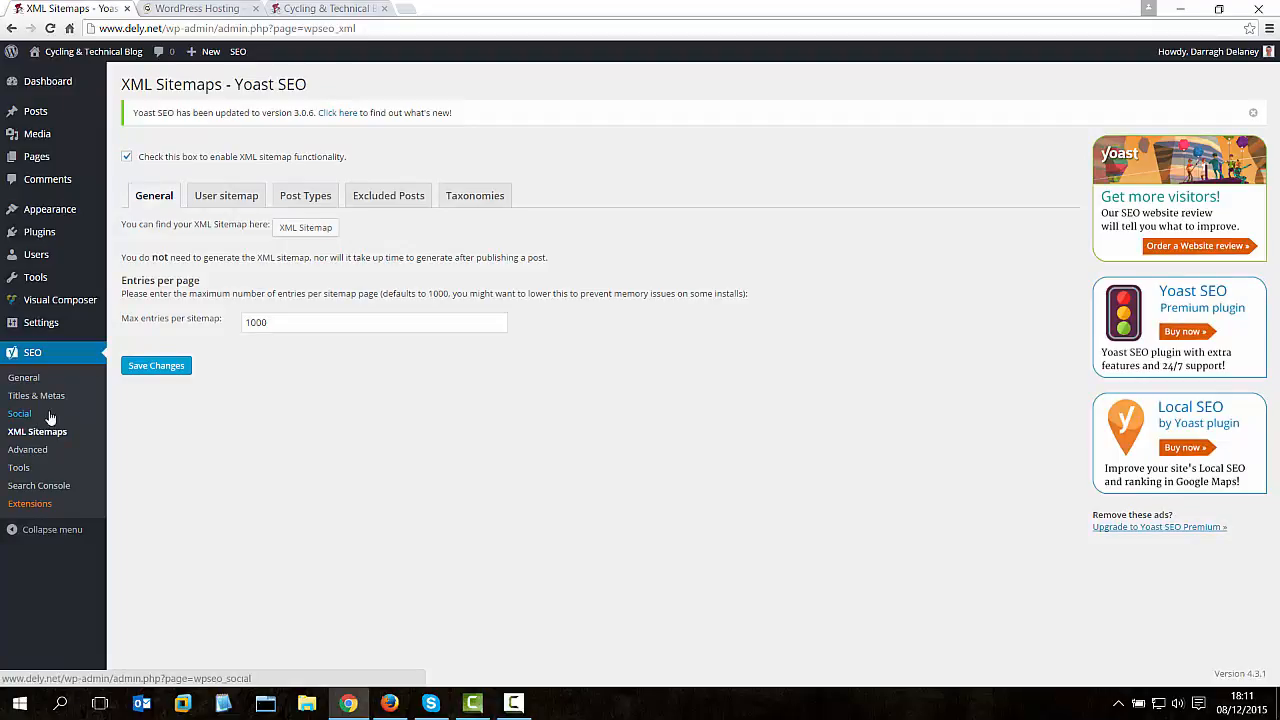
pyautogui.click(223, 200)
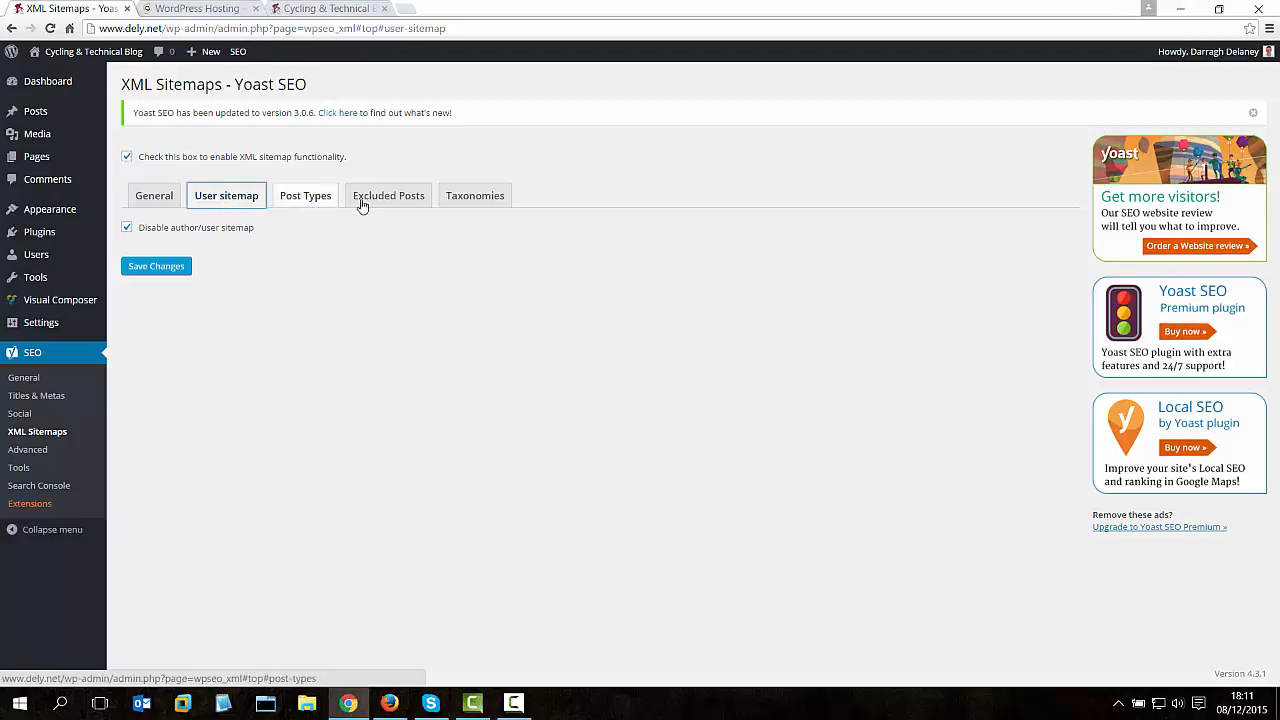
pyautogui.click(468, 201)
pyautogui.click(405, 200)
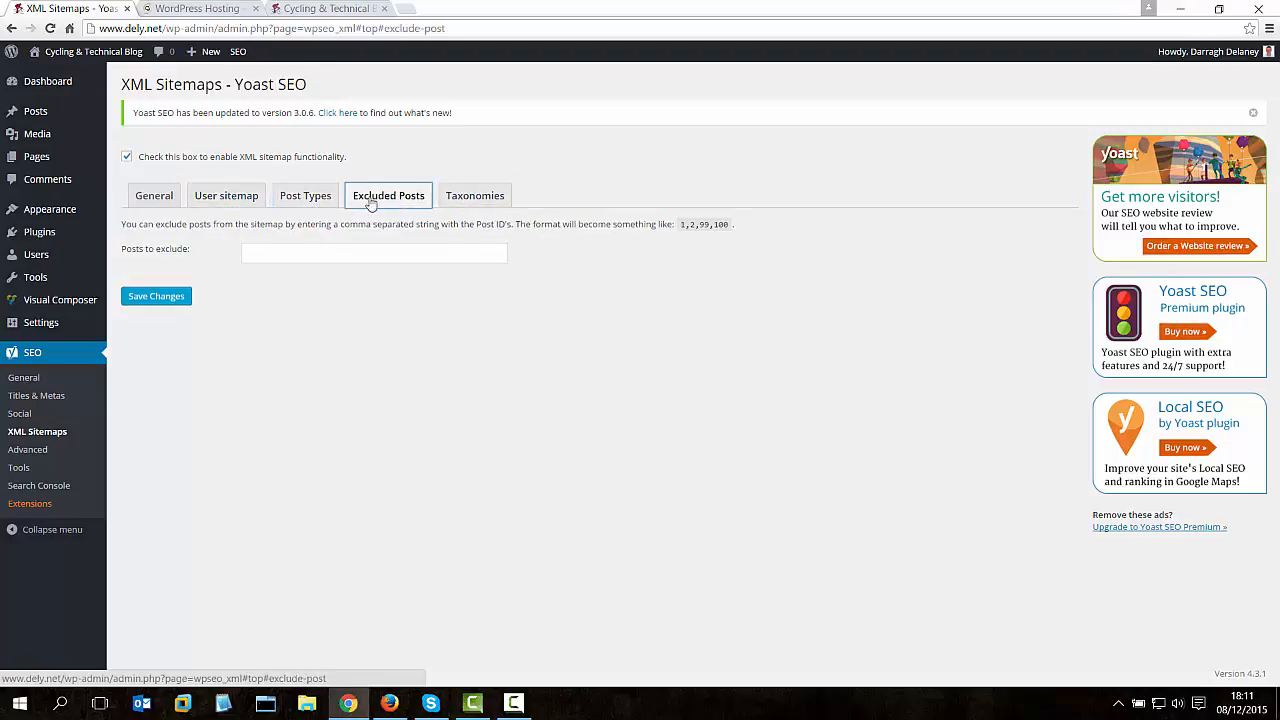
pyautogui.click(301, 199)
pyautogui.click(226, 197)
pyautogui.click(154, 197)
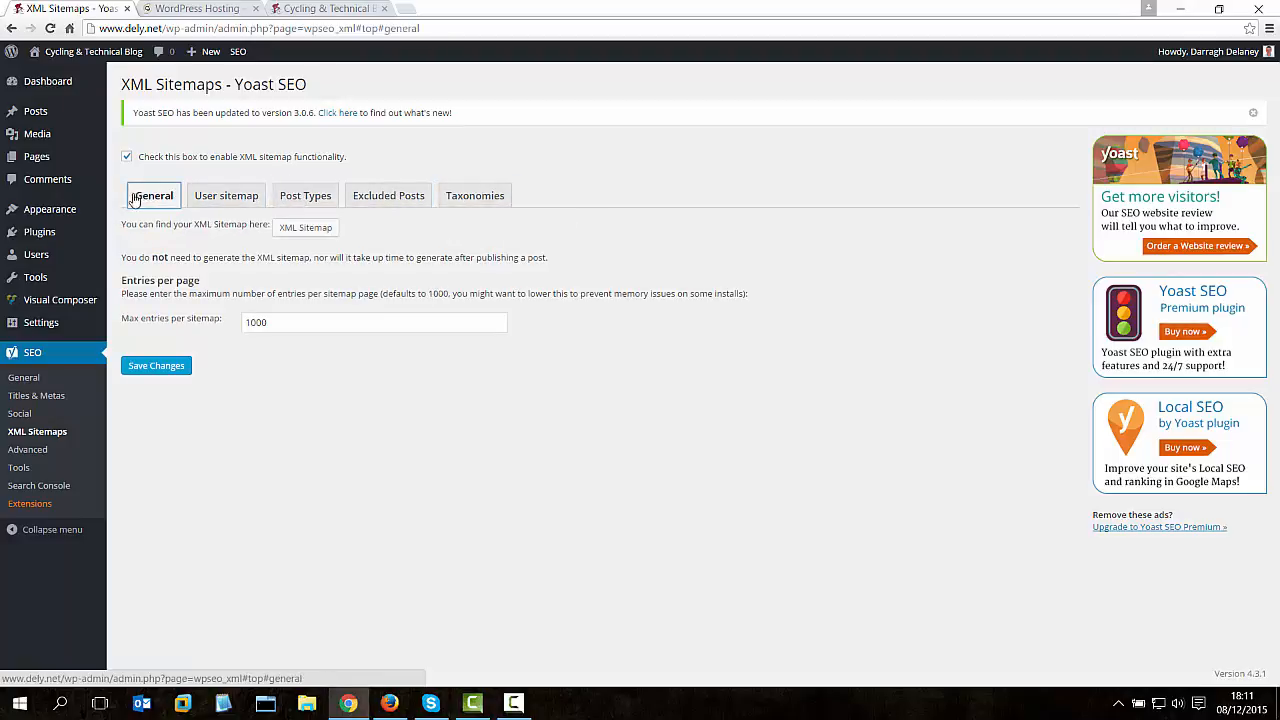
# Open the site's generated XML sitemap and copy its web address.
pyautogui.click(307, 233)
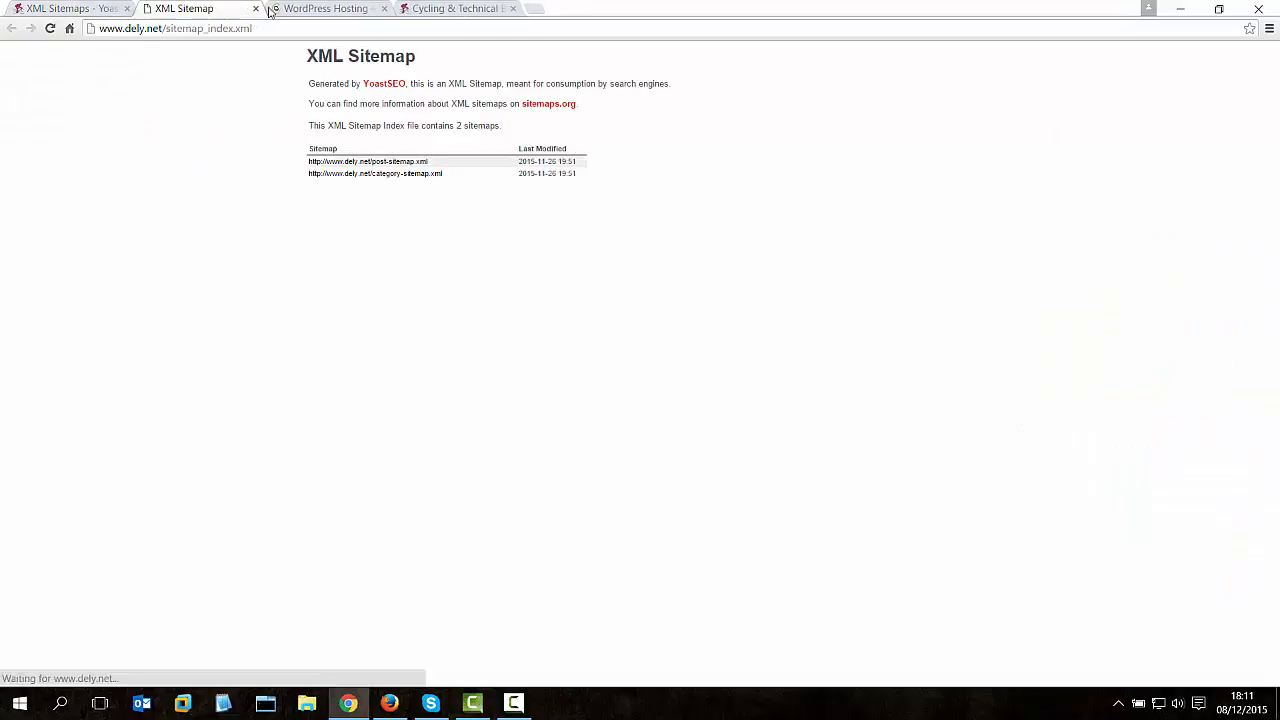
pyautogui.click(227, 31)
pyautogui.rightClick(228, 33)
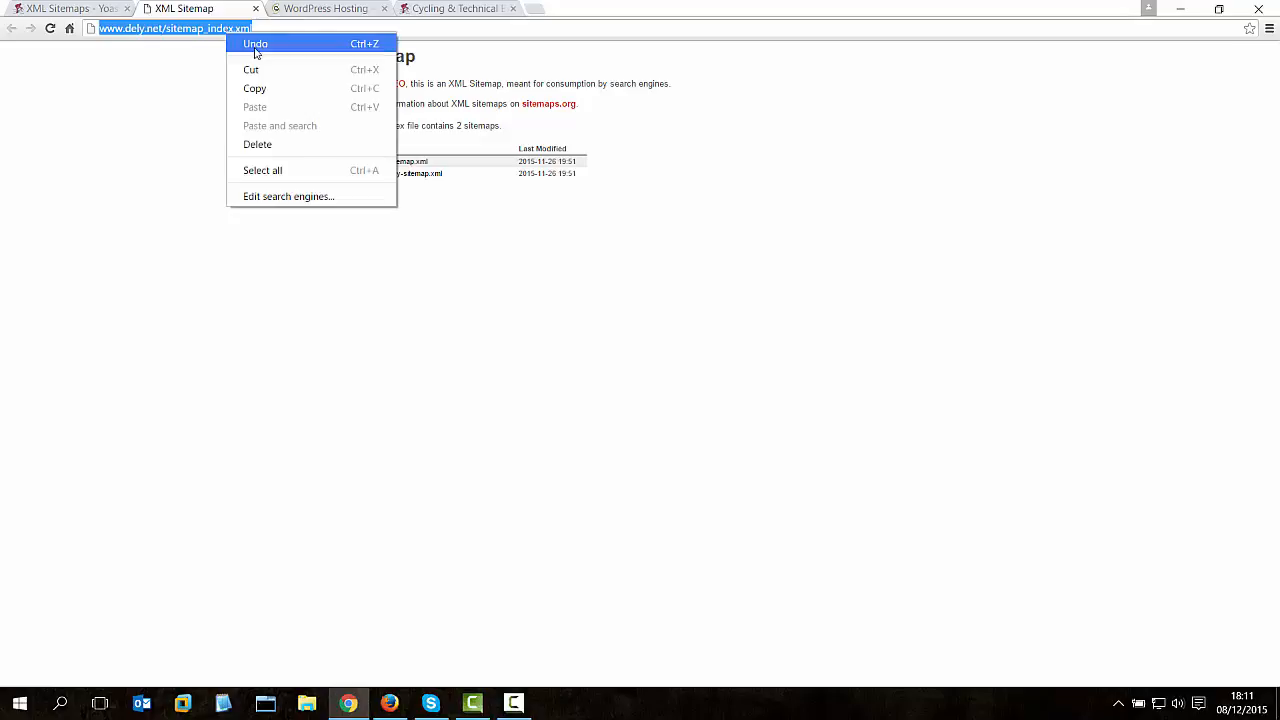
pyautogui.click(272, 87)
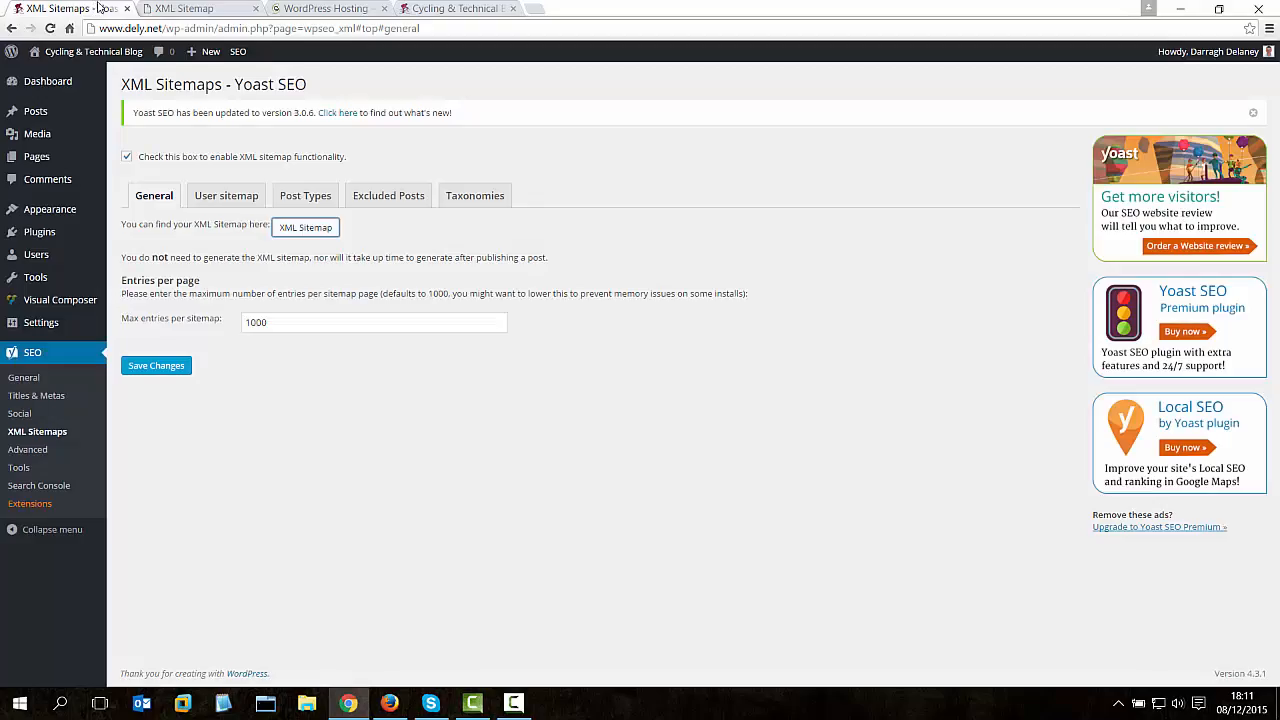
# Return to the Yoast SEO settings and review the Tools page and the Advanced options for breadcrumbs, permalinks and RSS.
pyautogui.click(95, 9)
pyautogui.moveTo(37, 335)
pyautogui.click(38, 485)
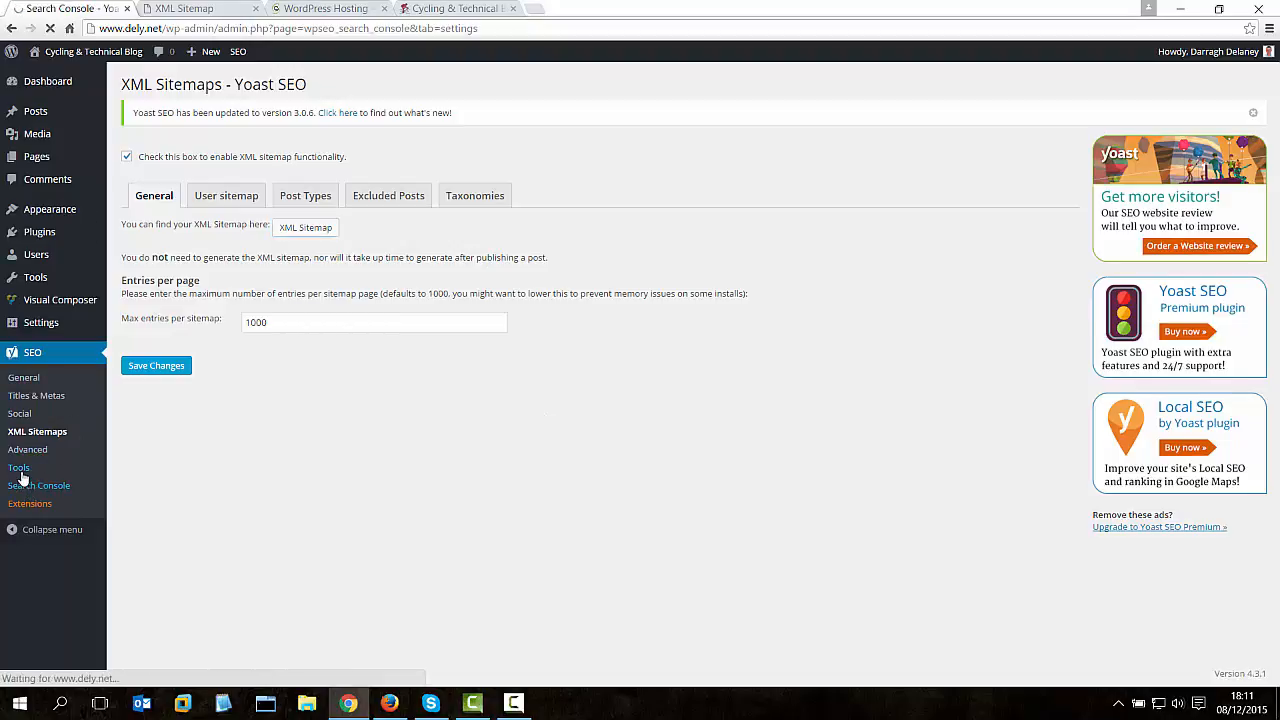
pyautogui.click(20, 470)
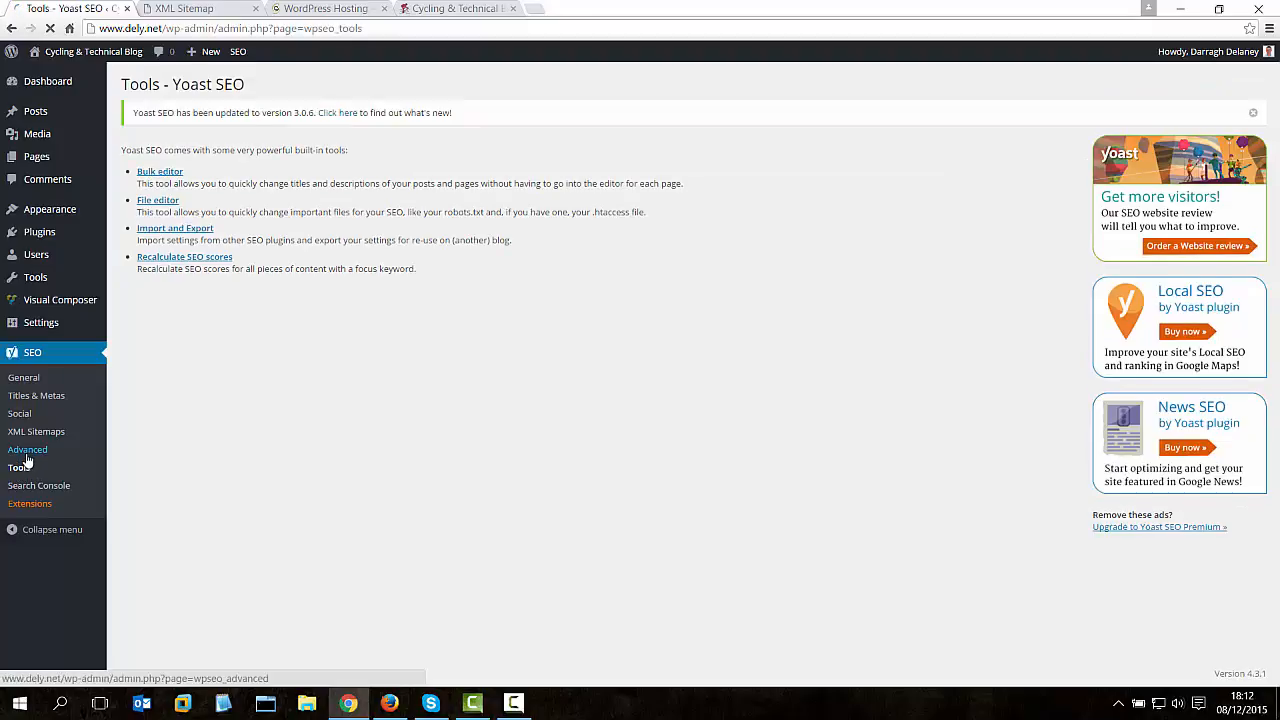
pyautogui.click(29, 452)
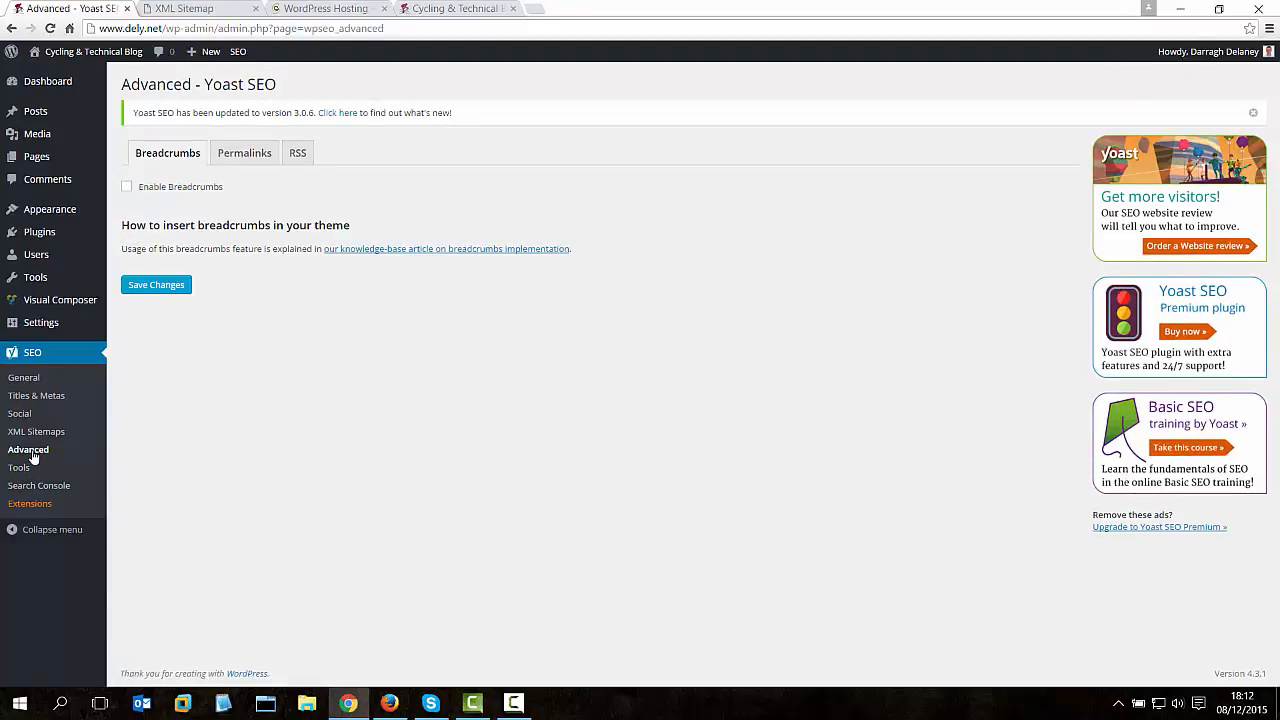
pyautogui.click(33, 455)
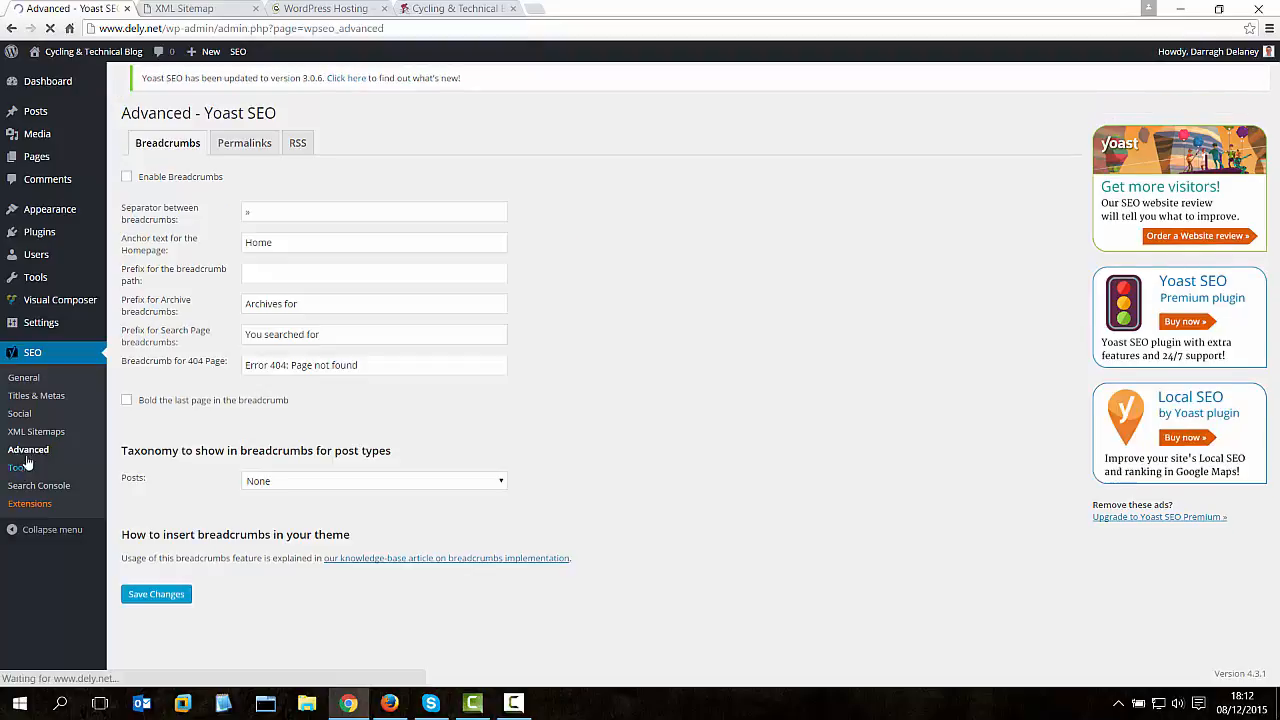
pyautogui.click(248, 151)
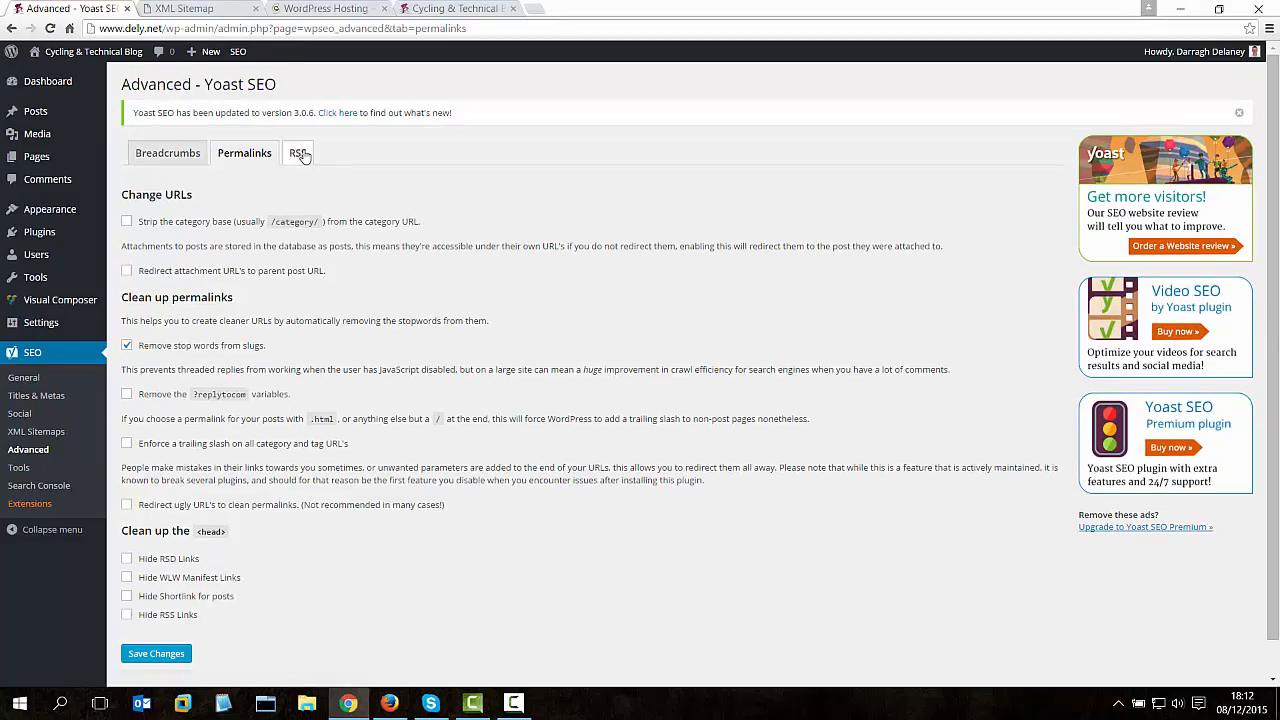
pyautogui.click(302, 155)
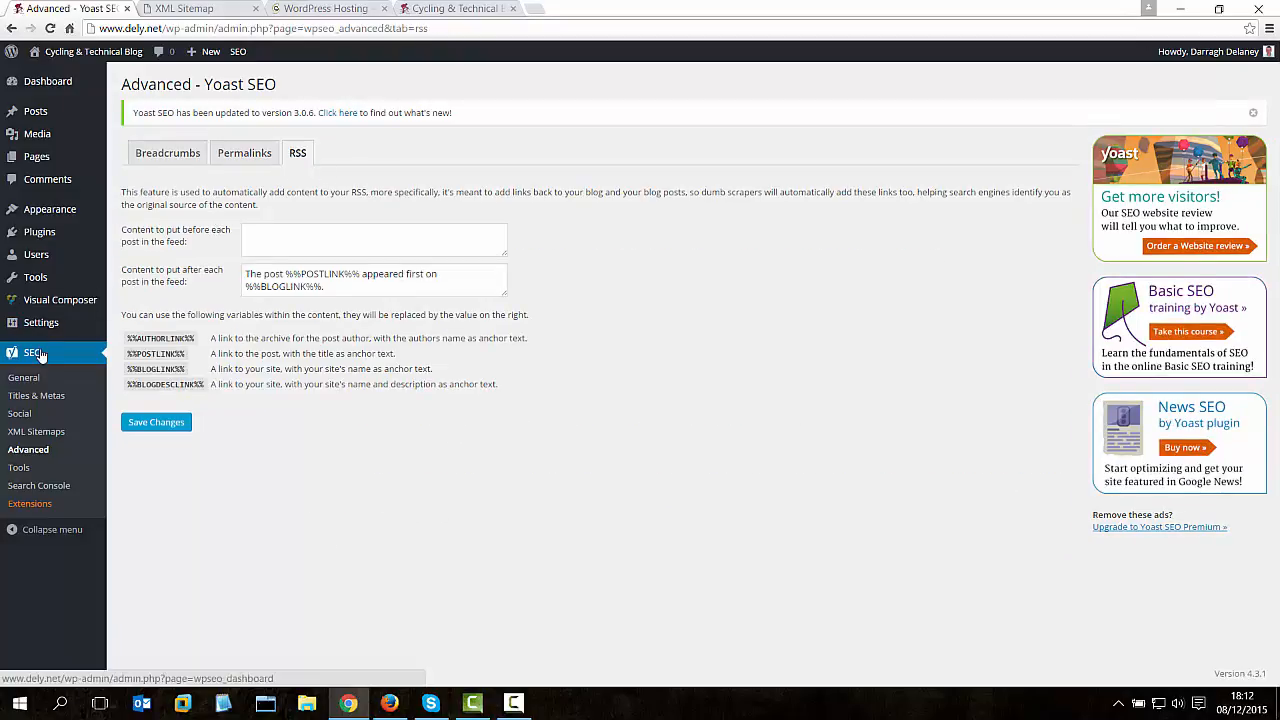
# Review the Post Types title and meta description templates in the Yoast Titles & Metas settings.
pyautogui.click(38, 398)
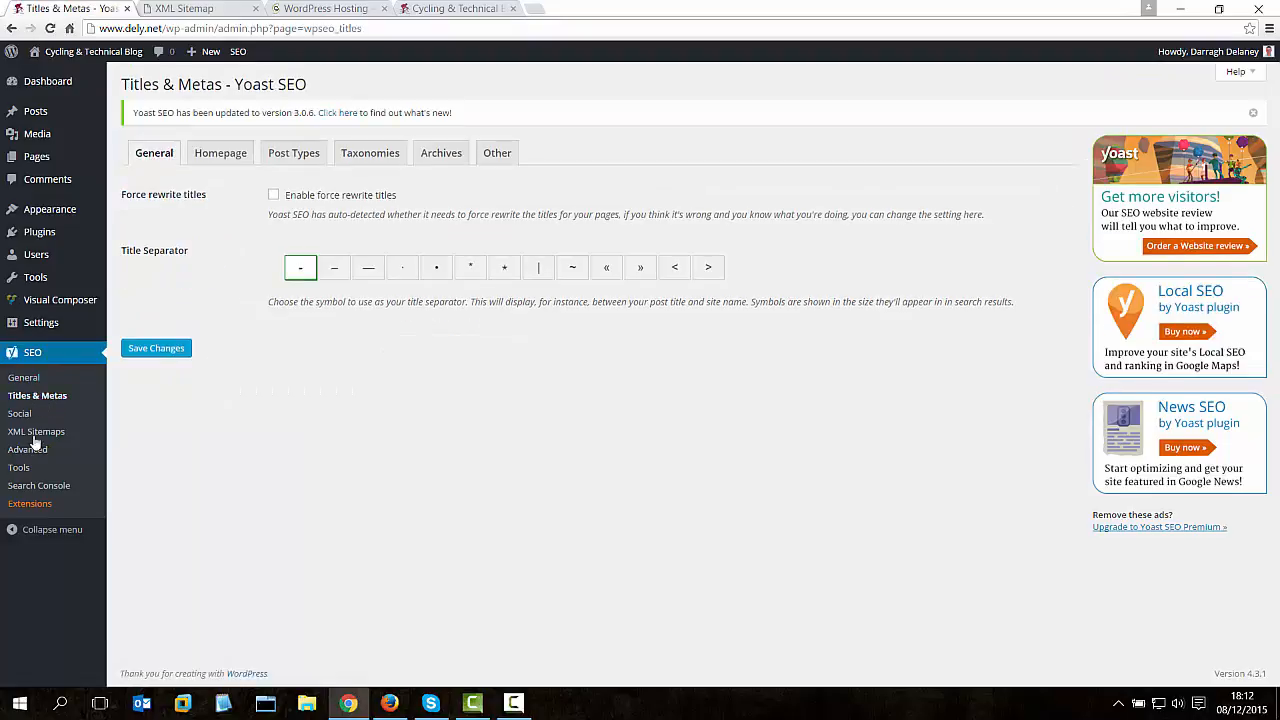
pyautogui.click(274, 160)
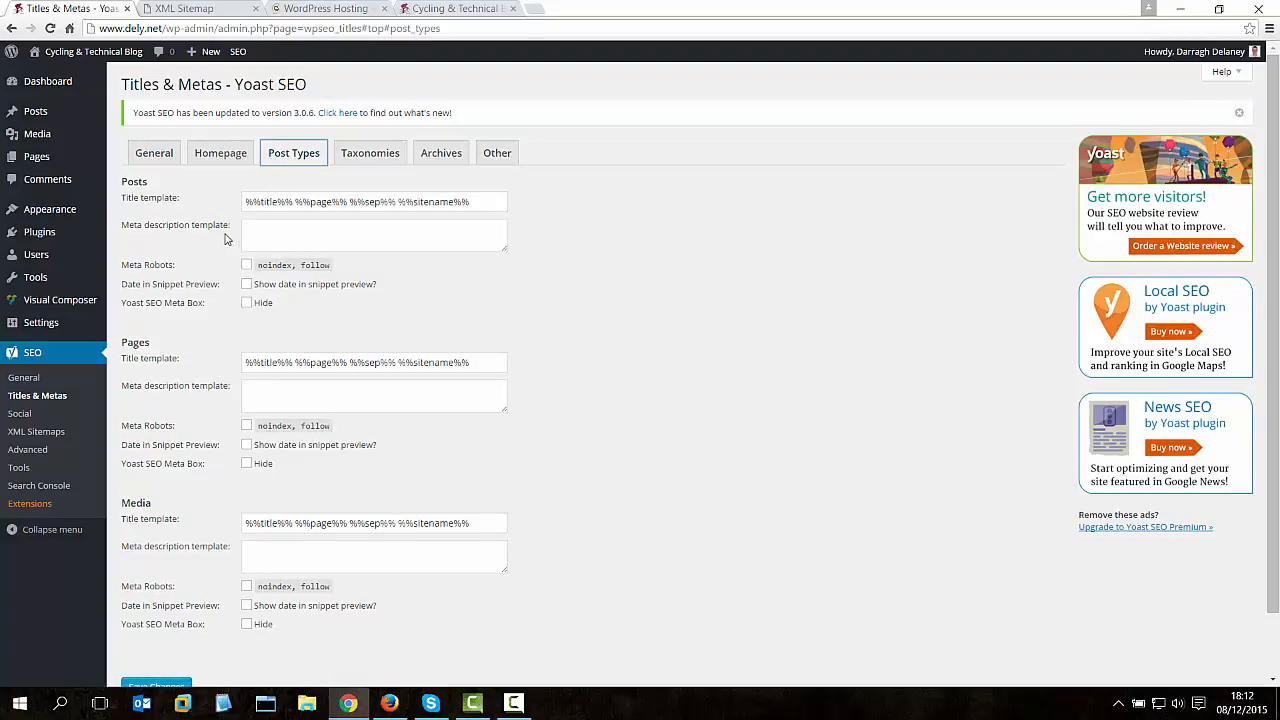
pyautogui.scroll(-1, 216, 236)
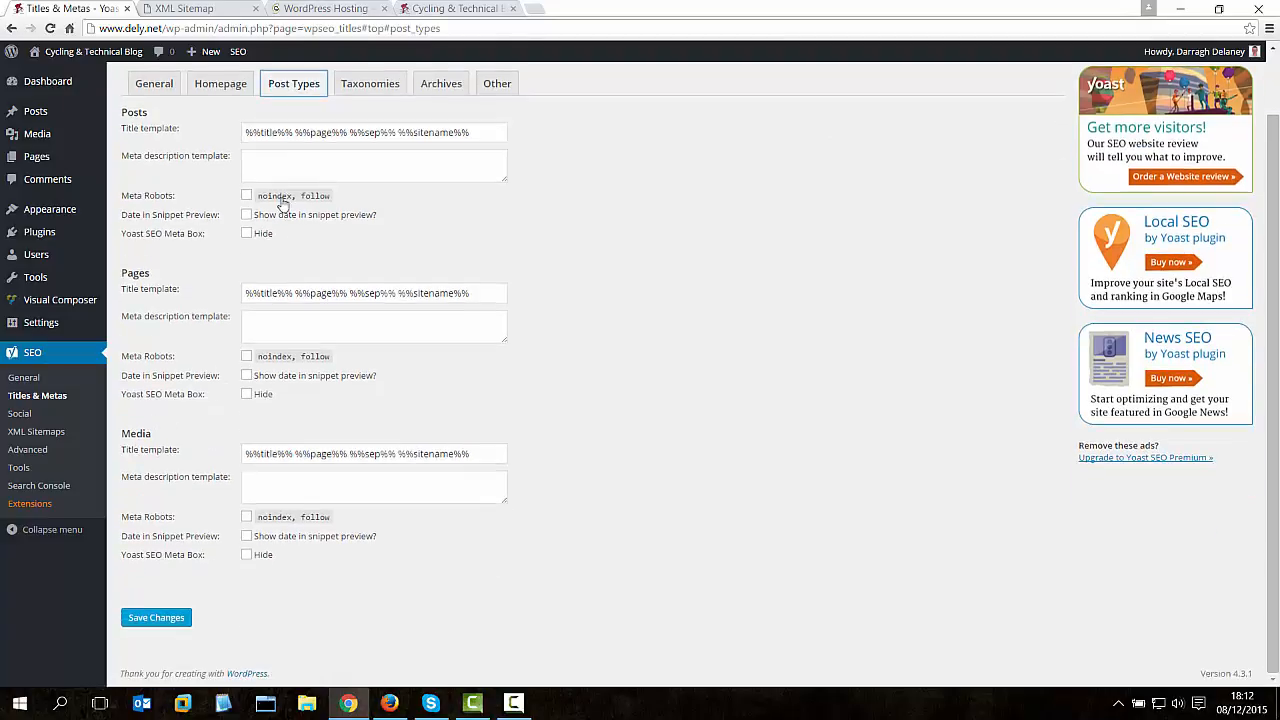
pyautogui.scroll(1, 277, 197)
# Set Meta Robots for Tags to "noindex, follow" in the Titles & Metas taxonomy settings and save the changes.
pyautogui.click(362, 160)
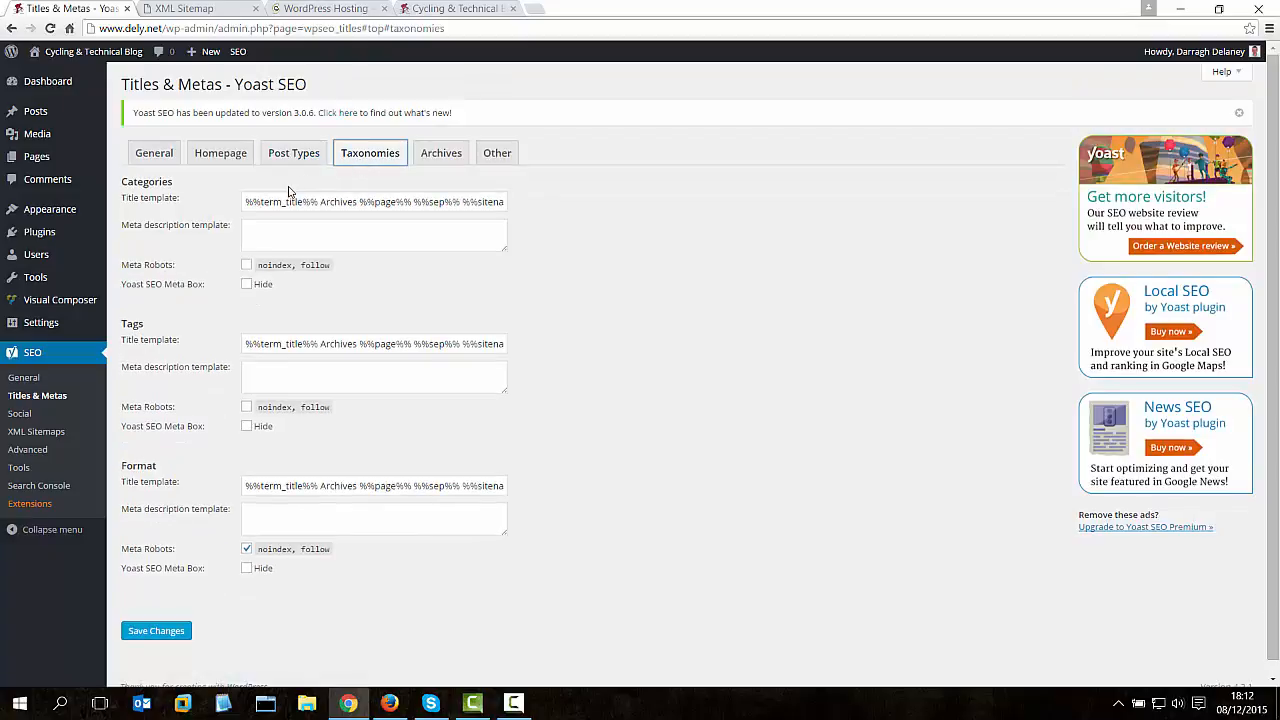
pyautogui.click(246, 408)
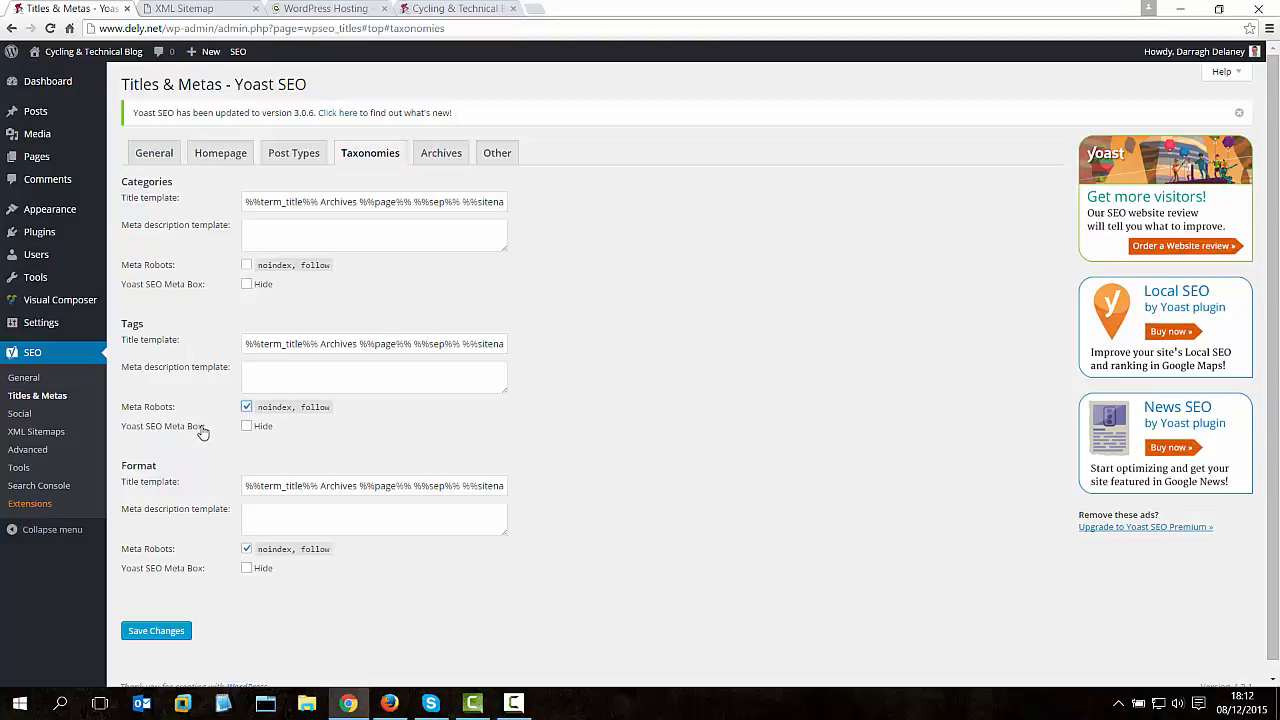
pyautogui.moveTo(148, 324); pyautogui.dragTo(120, 319)
pyautogui.click(149, 333)
pyautogui.click(165, 630)
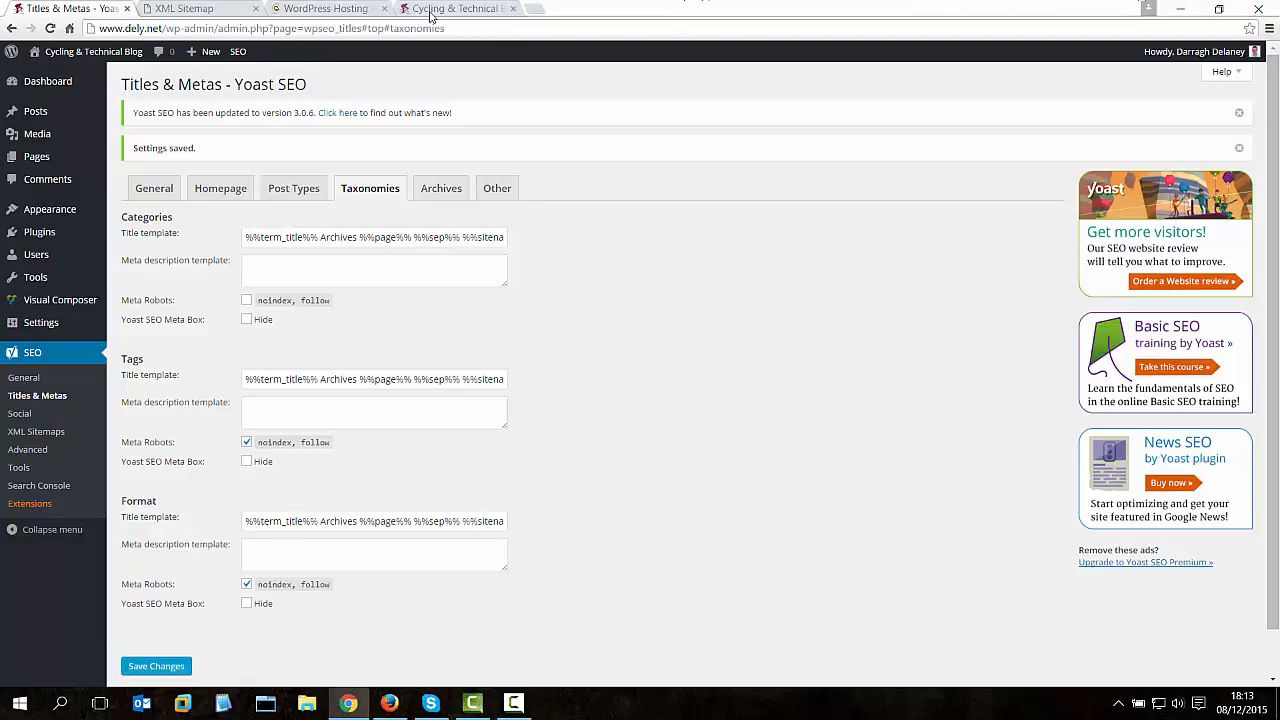
# Search Google for "search console" in a new browser tab and open Google Search Console.
pyautogui.click(532, 8)
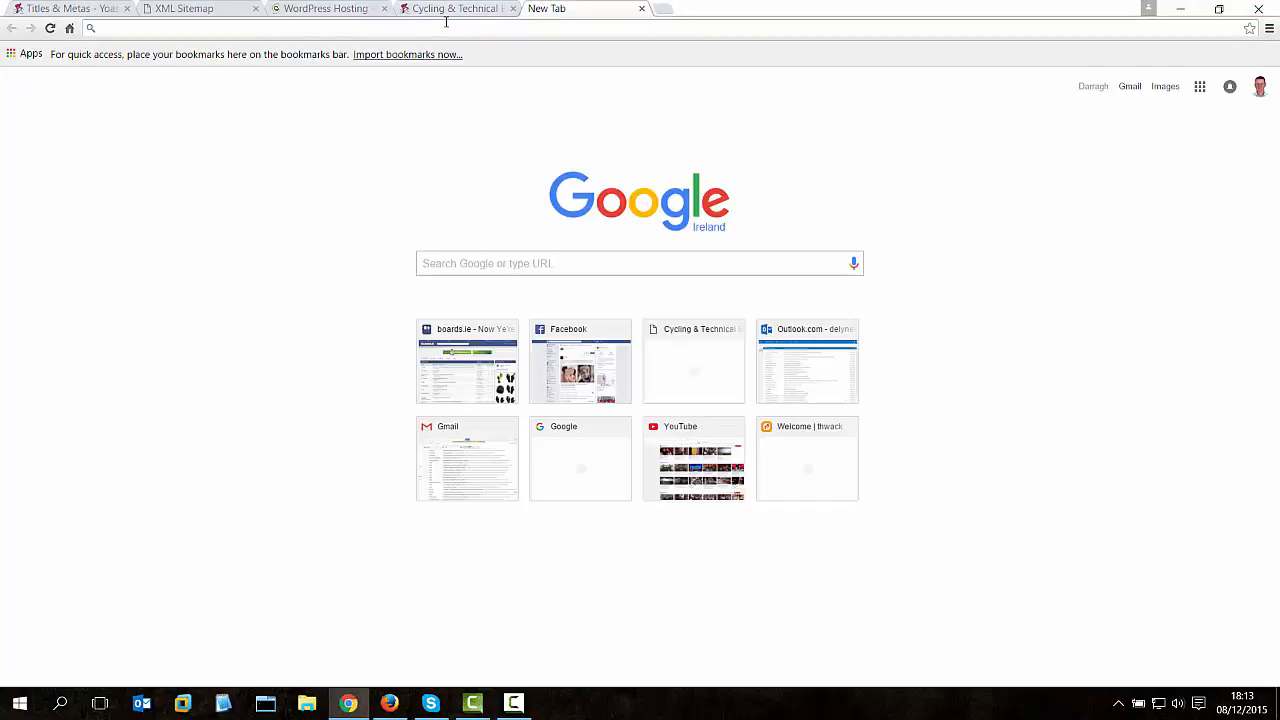
pyautogui.write('search c')
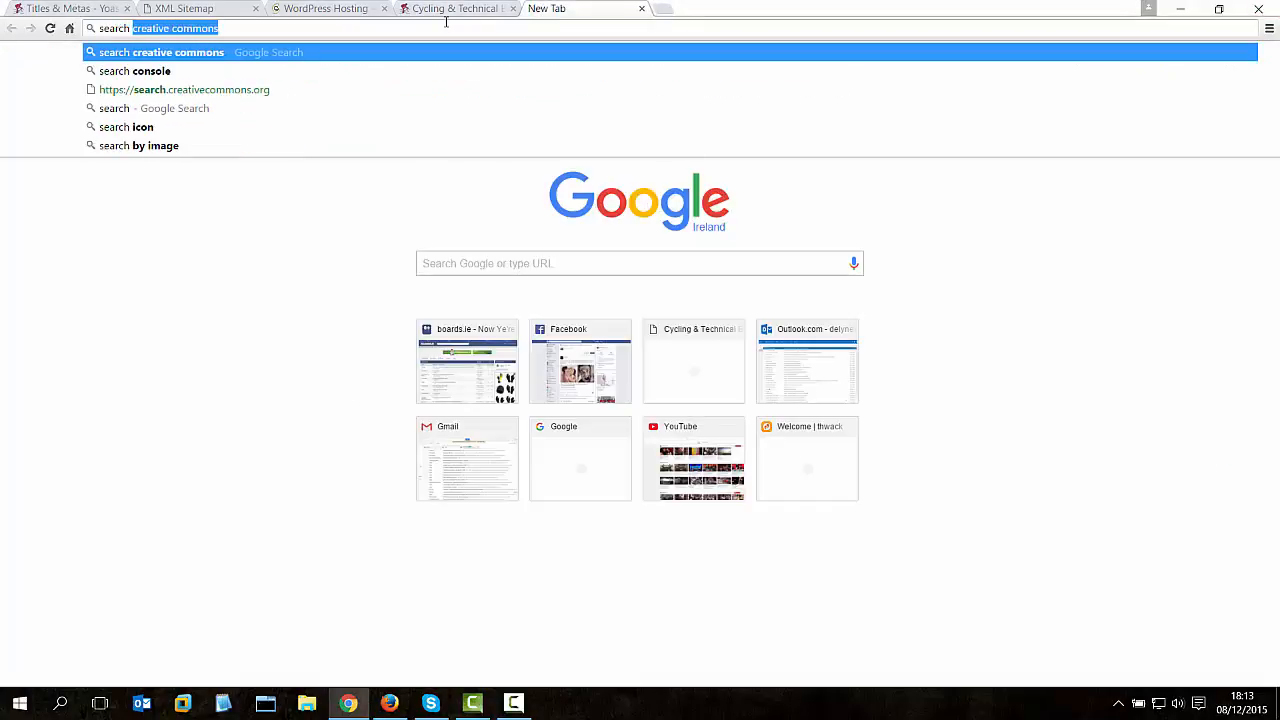
pyautogui.write('on')
pyautogui.press('Delete')
pyautogui.press('Return')
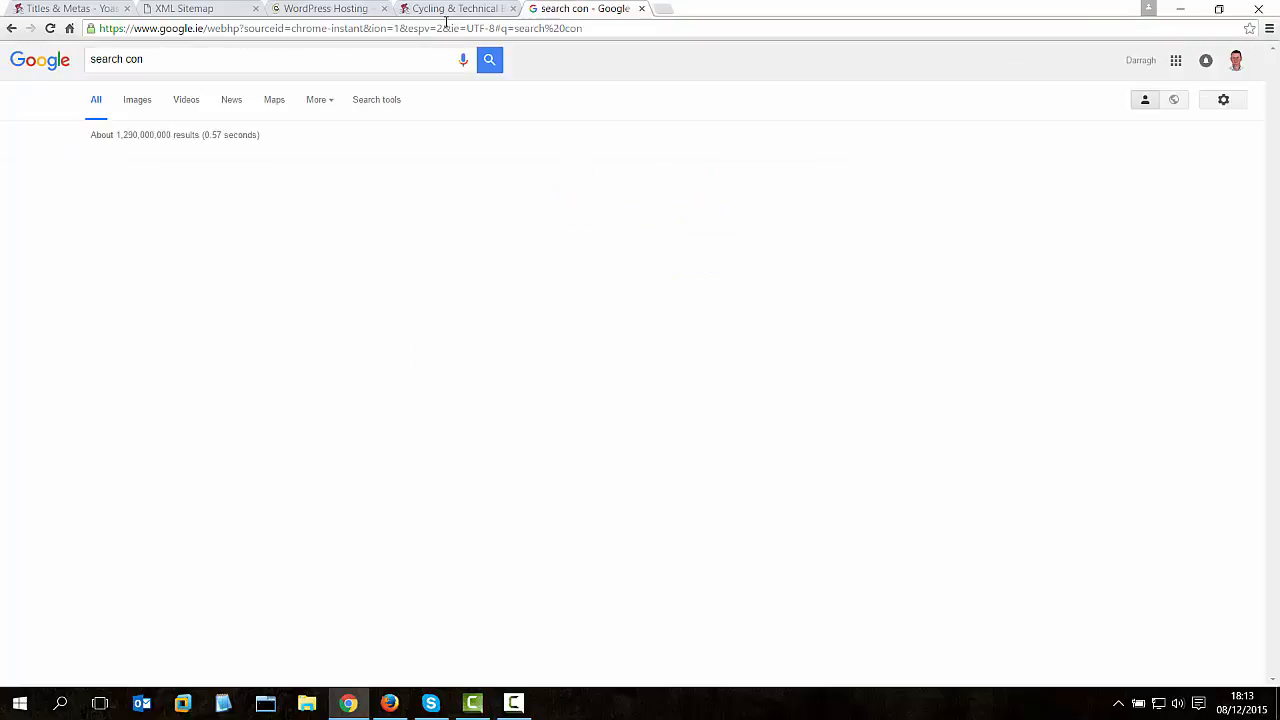
pyautogui.click(187, 54)
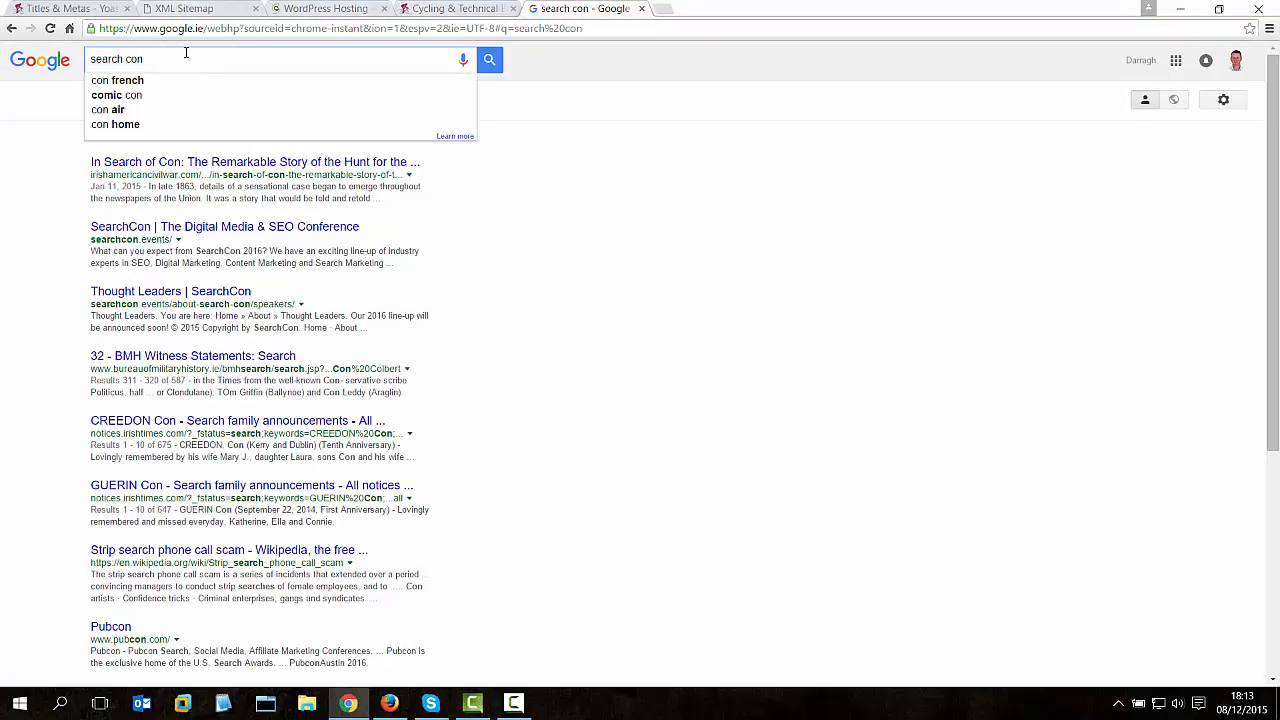
pyautogui.write('sole')
pyautogui.press('Return')
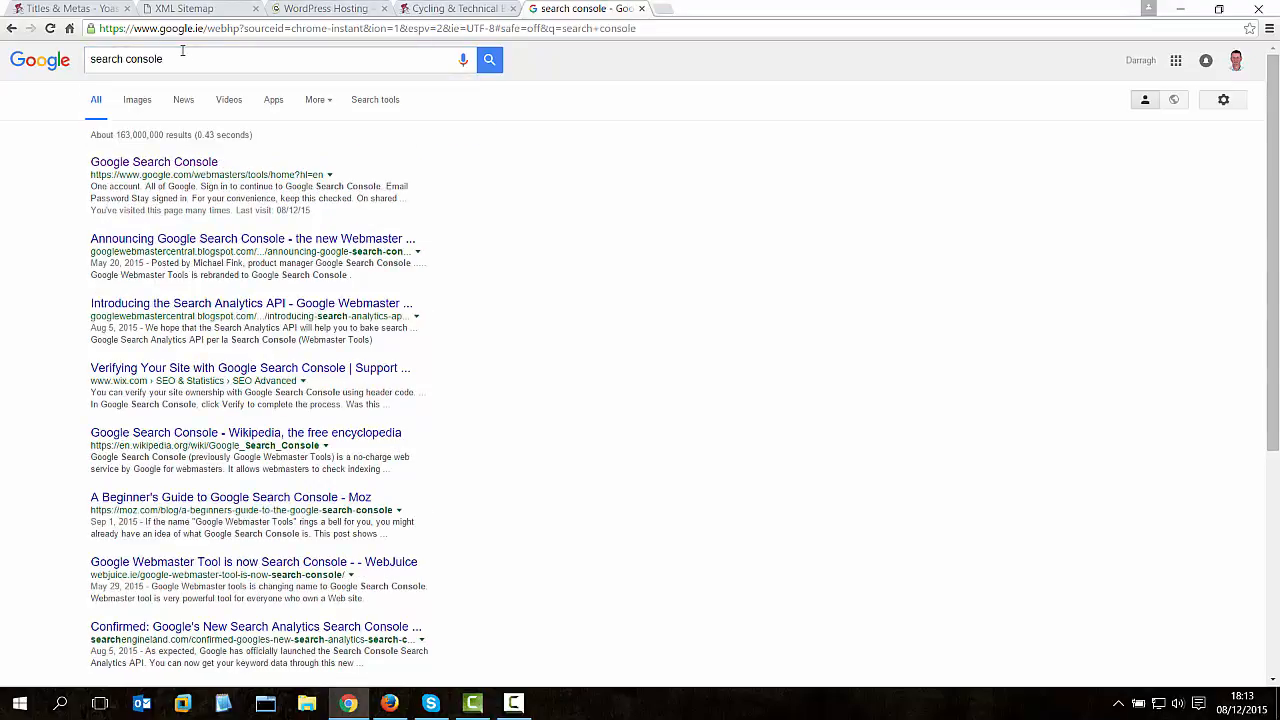
pyautogui.click(166, 162)
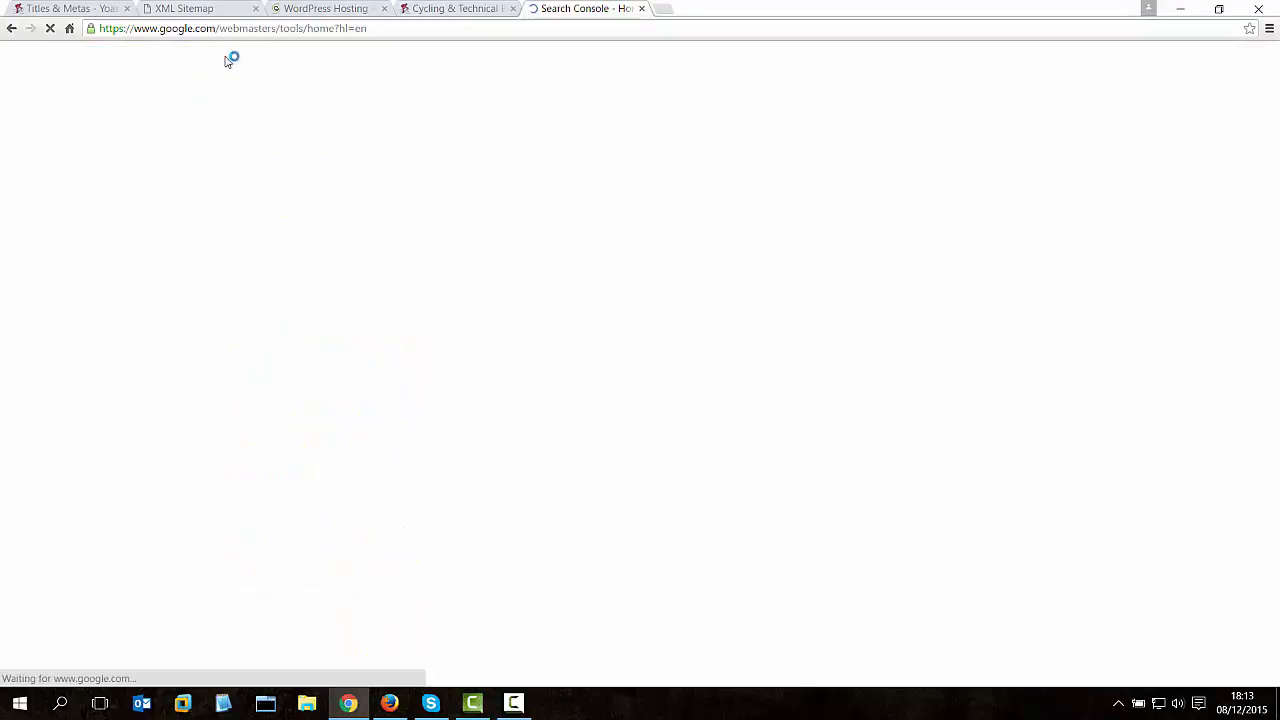
# Examine the Search Console home page and the form for adding a property, leaving it without adding one.
pyautogui.moveTo(219, 29); pyautogui.dragTo(280, 30)
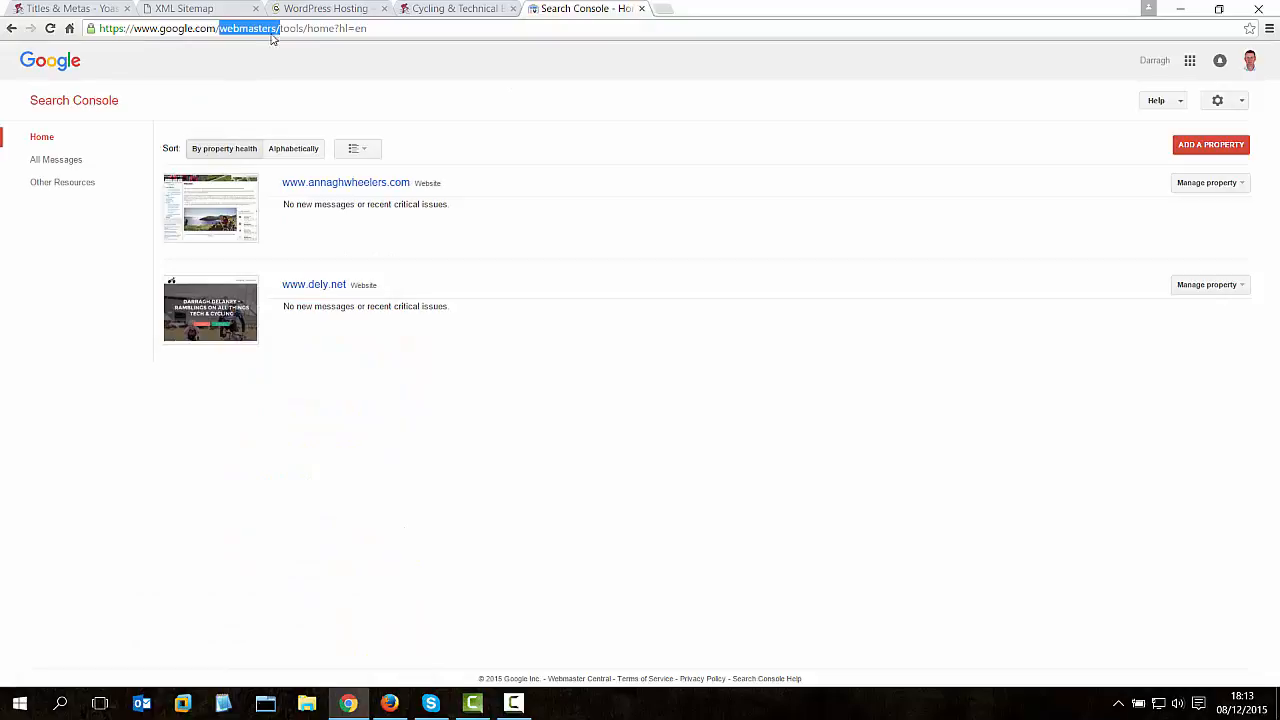
pyautogui.moveTo(103, 108); pyautogui.dragTo(30, 104)
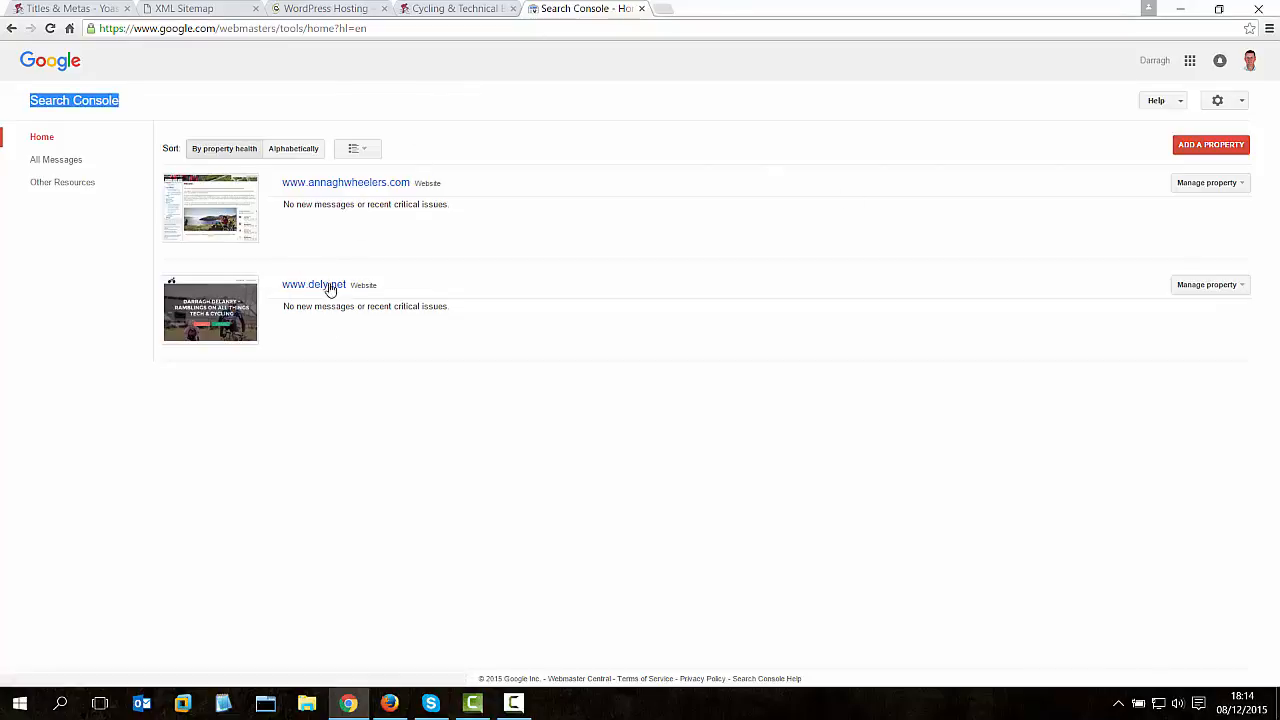
pyautogui.click(1204, 148)
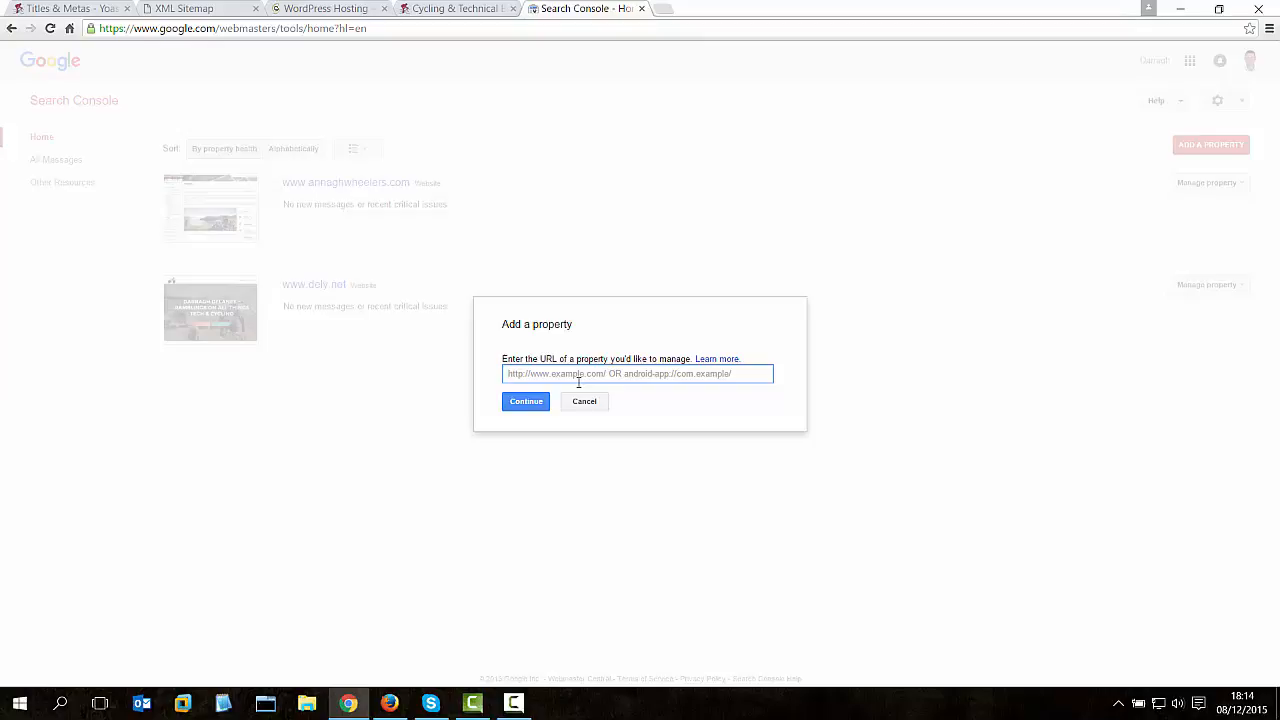
pyautogui.click(582, 401)
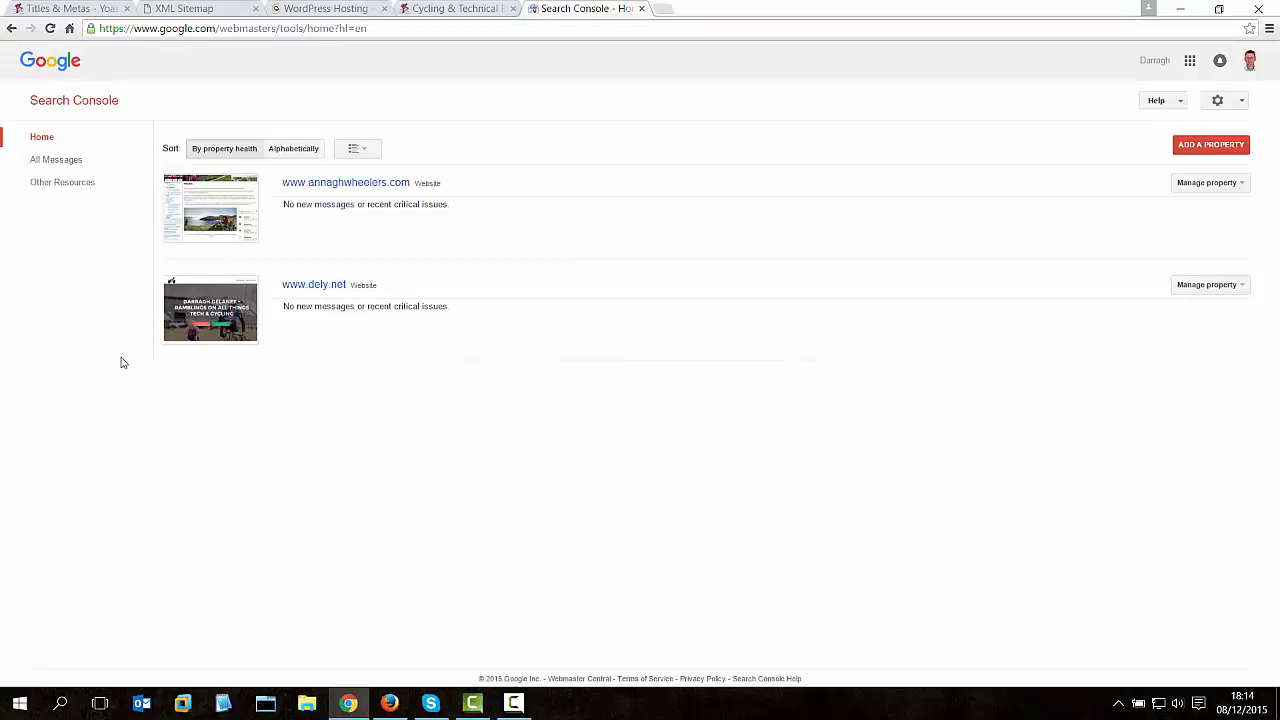
pyautogui.click(328, 286)
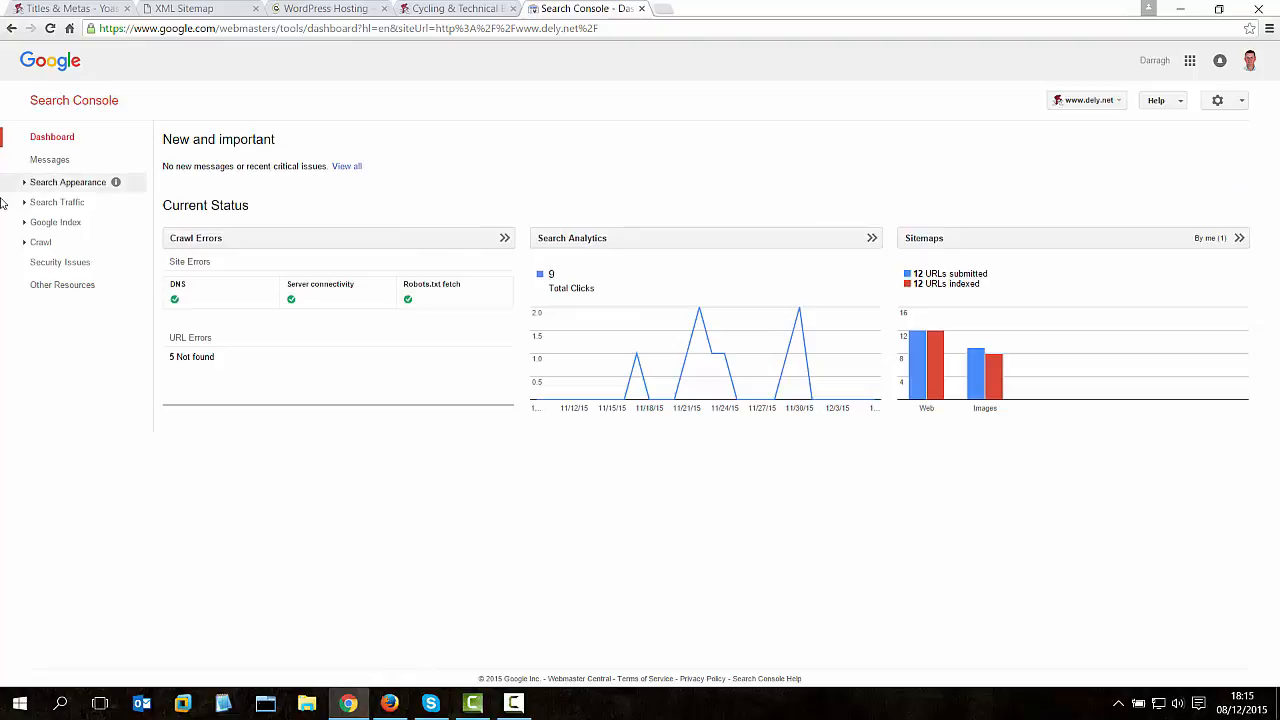
pyautogui.click(26, 243)
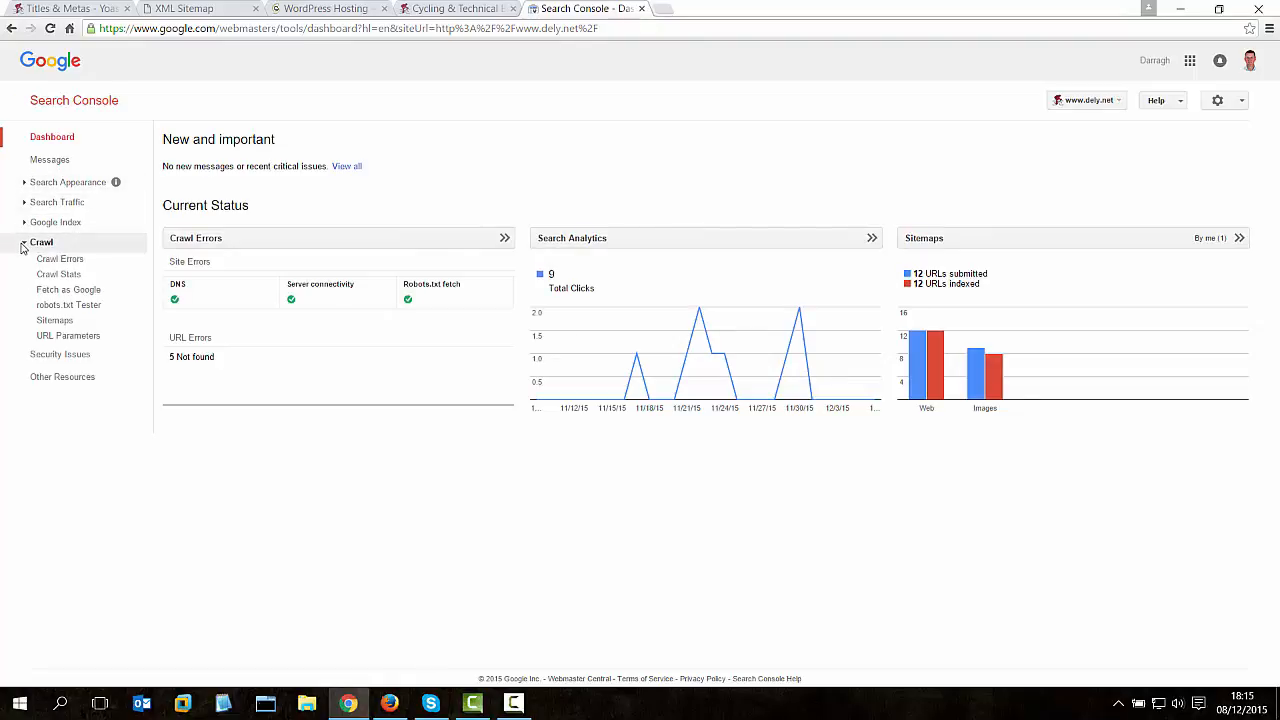
pyautogui.click(24, 223)
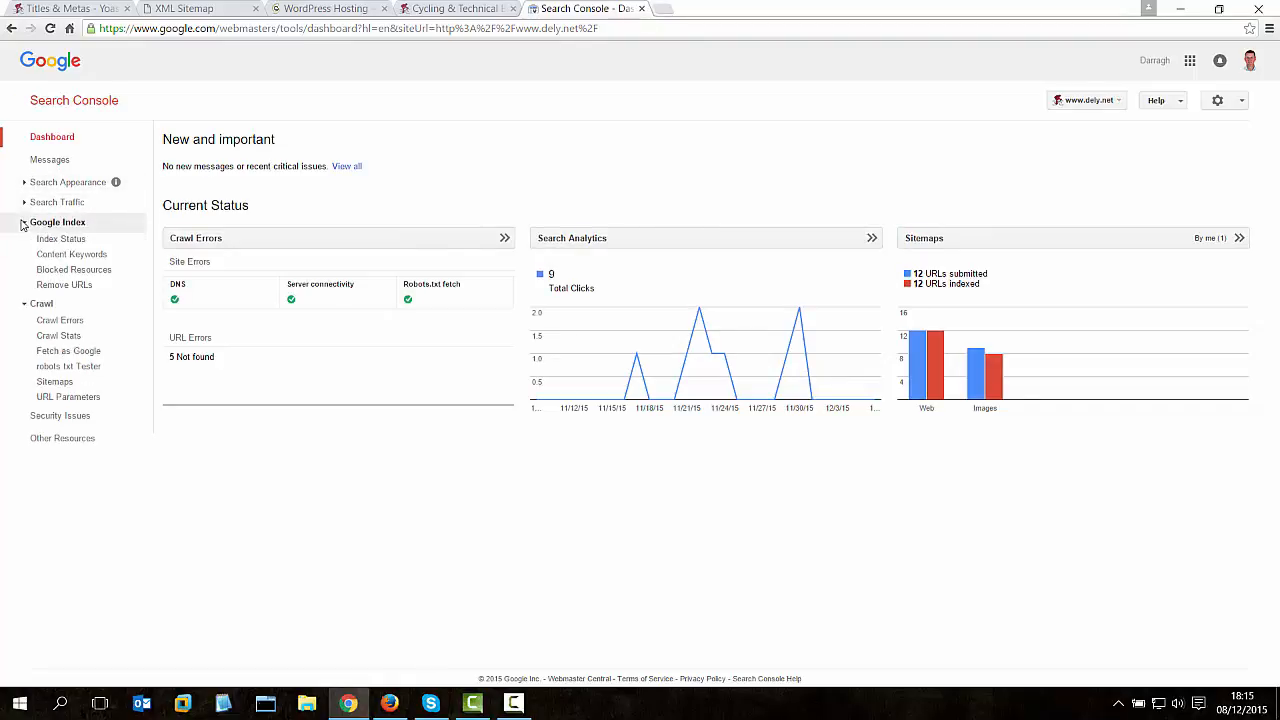
pyautogui.click(24, 203)
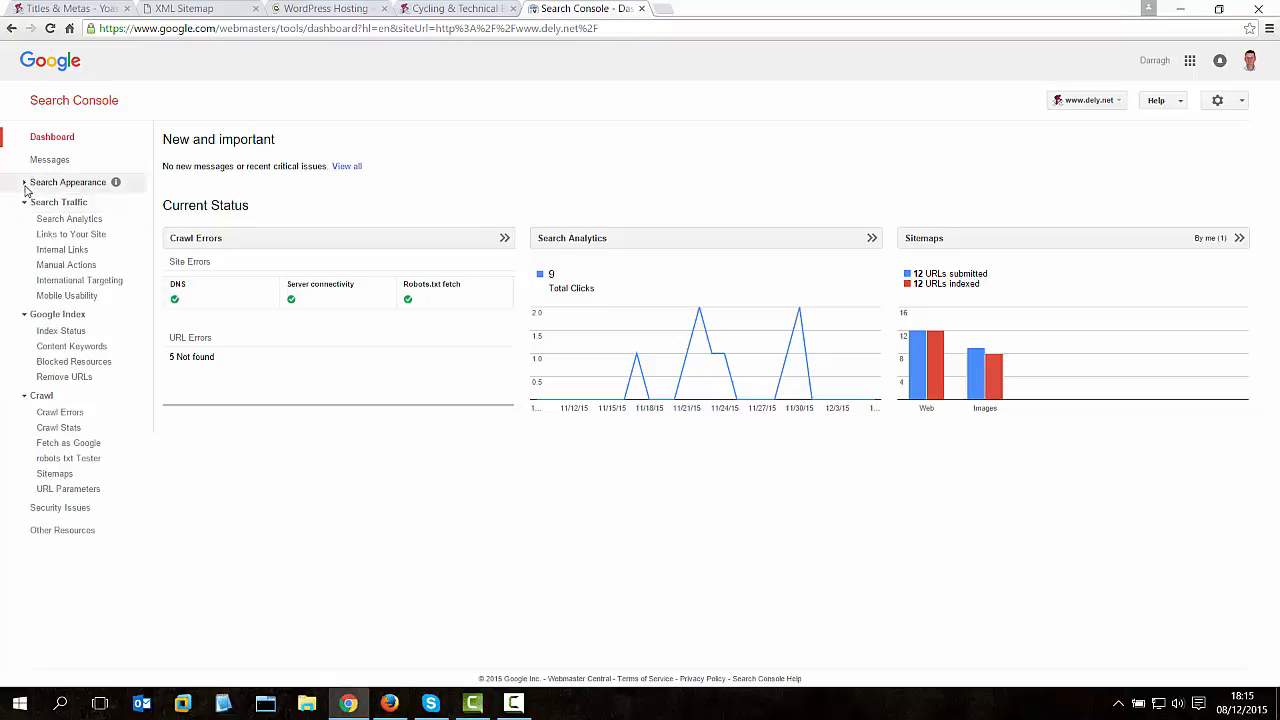
pyautogui.click(26, 184)
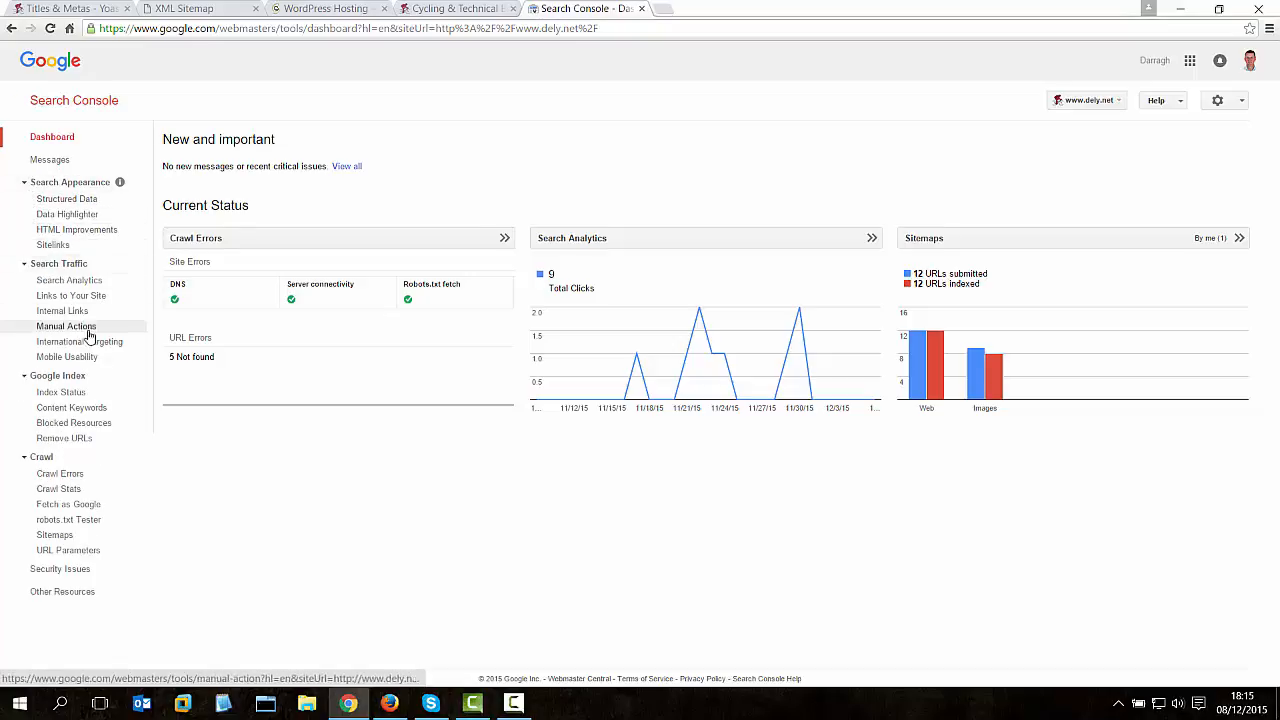
pyautogui.click(55, 536)
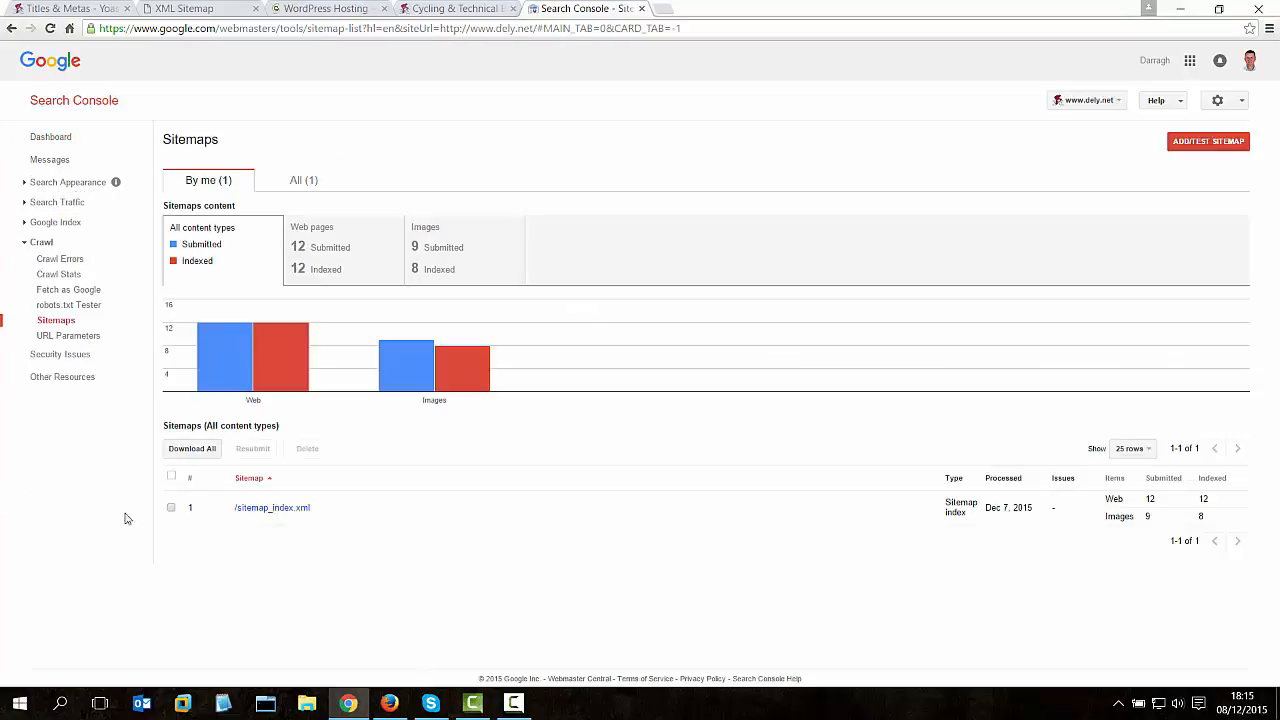
pyautogui.click(1218, 148)
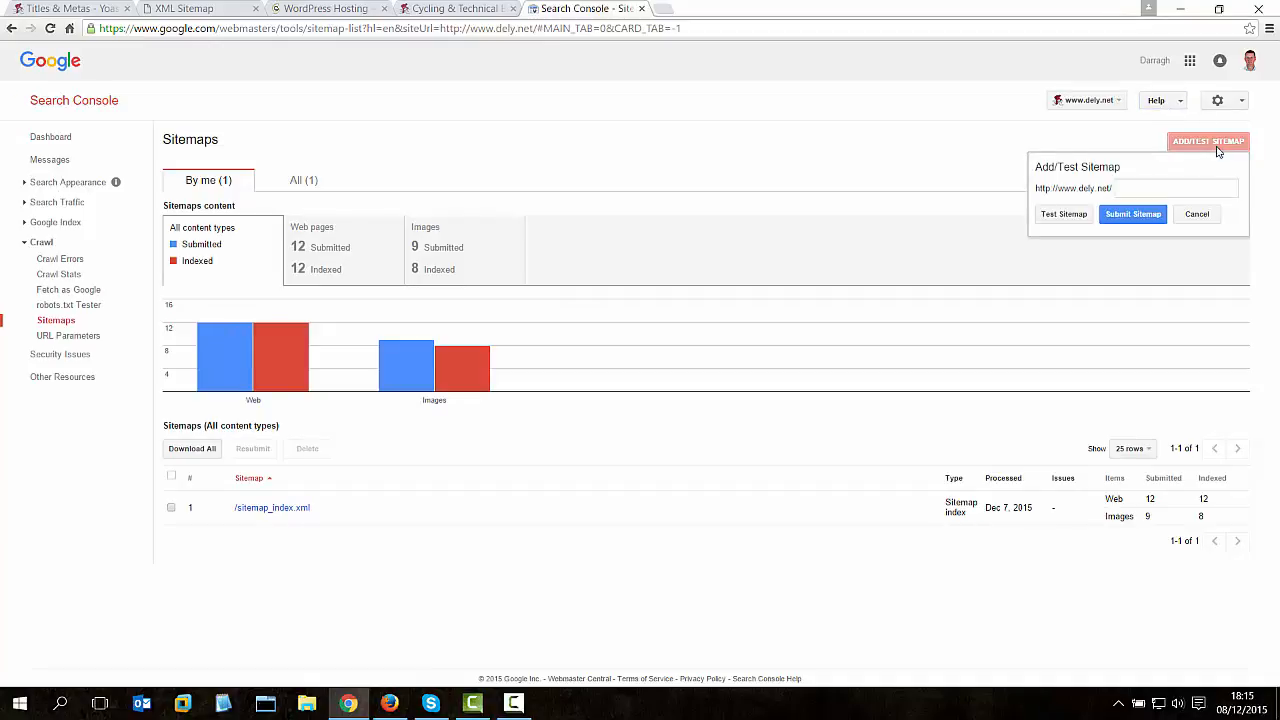
pyautogui.rightClick(1128, 187)
pyautogui.click(1158, 281)
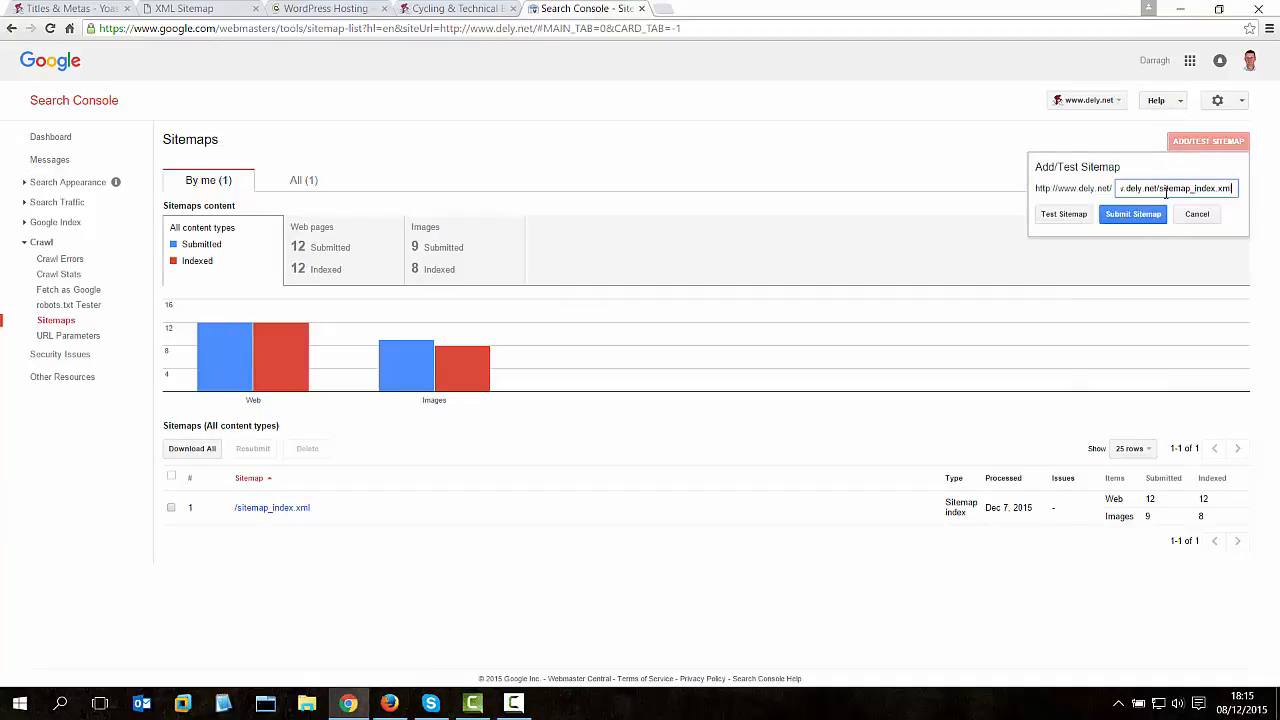
pyautogui.moveTo(1158, 188); pyautogui.dragTo(1054, 180)
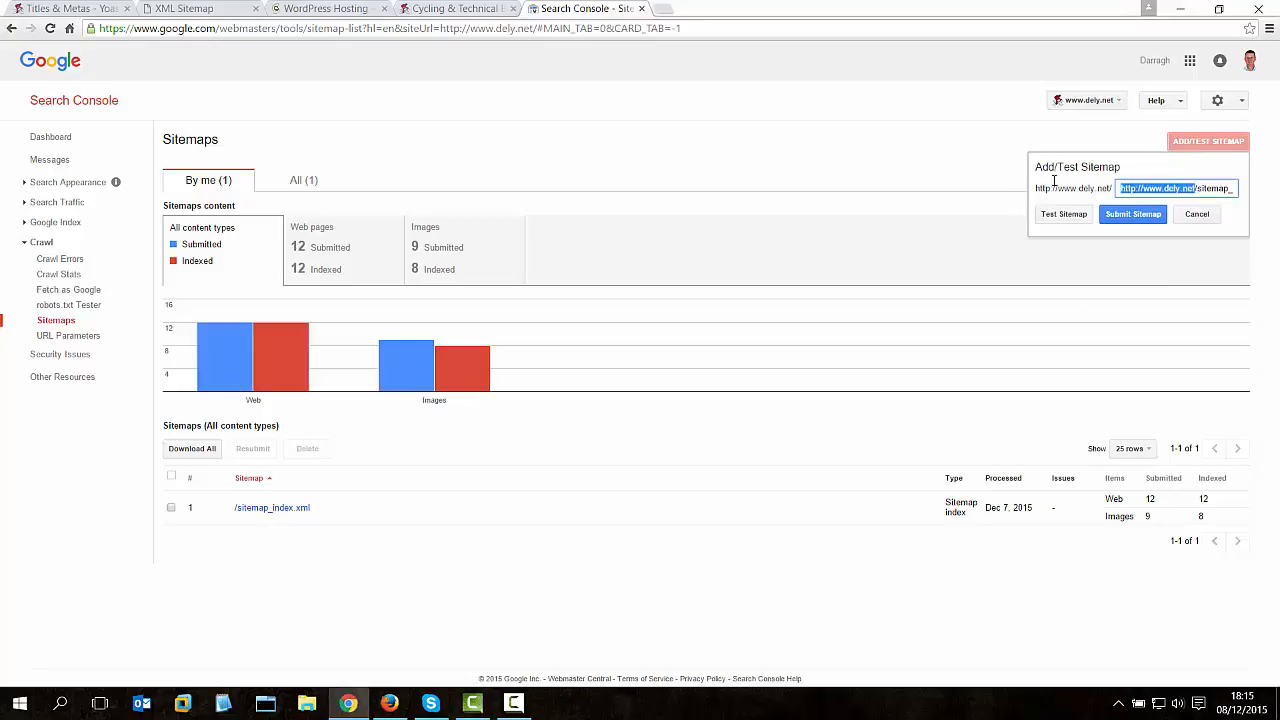
pyautogui.press('BackSpace')
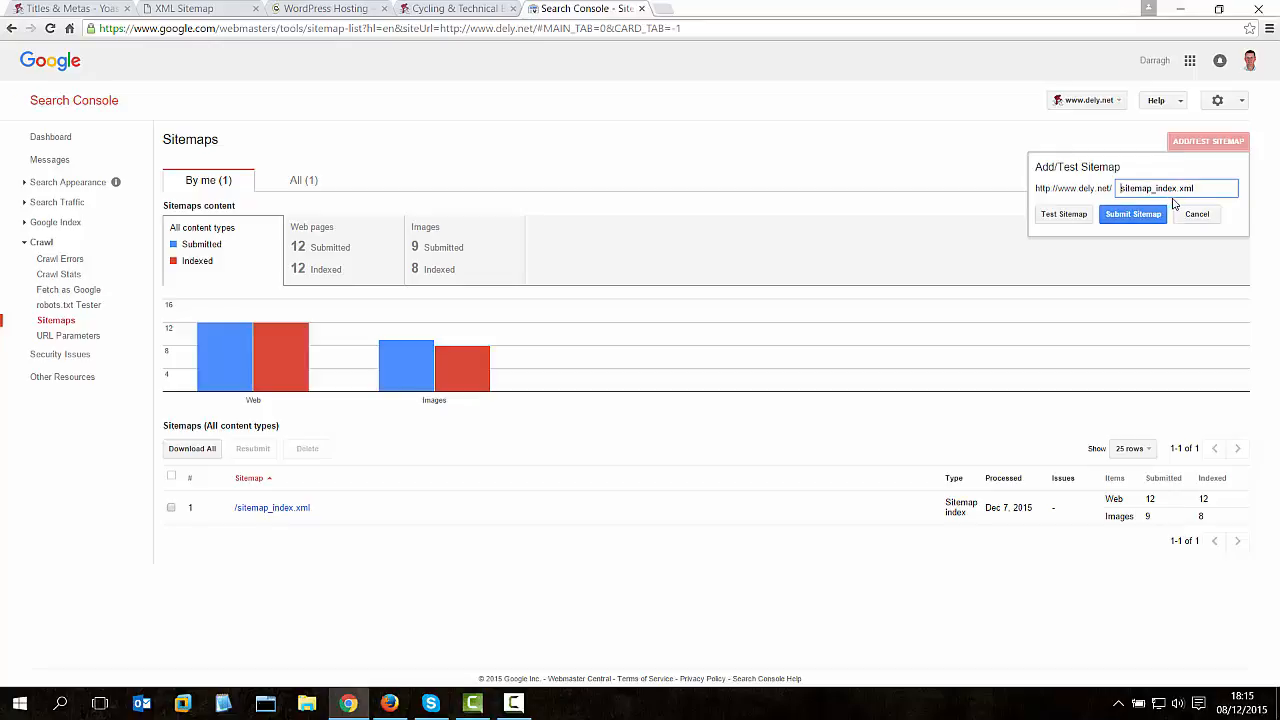
pyautogui.click(1137, 215)
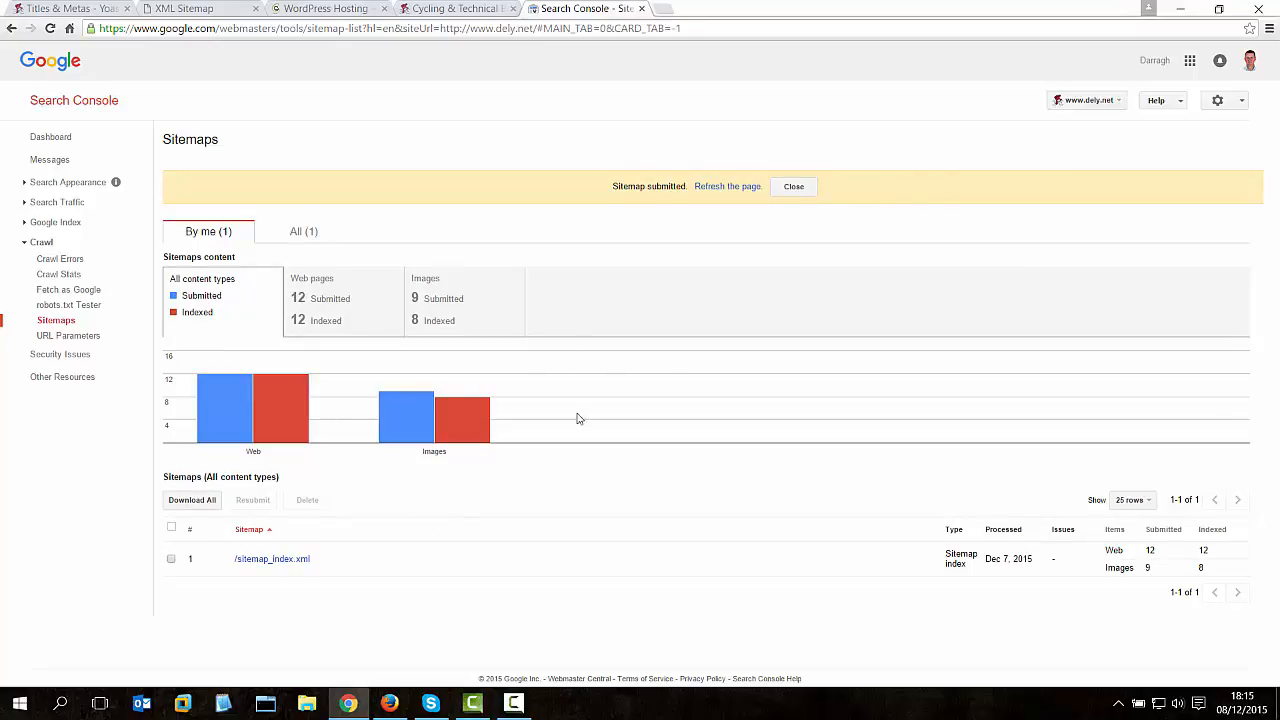
pyautogui.click(745, 186)
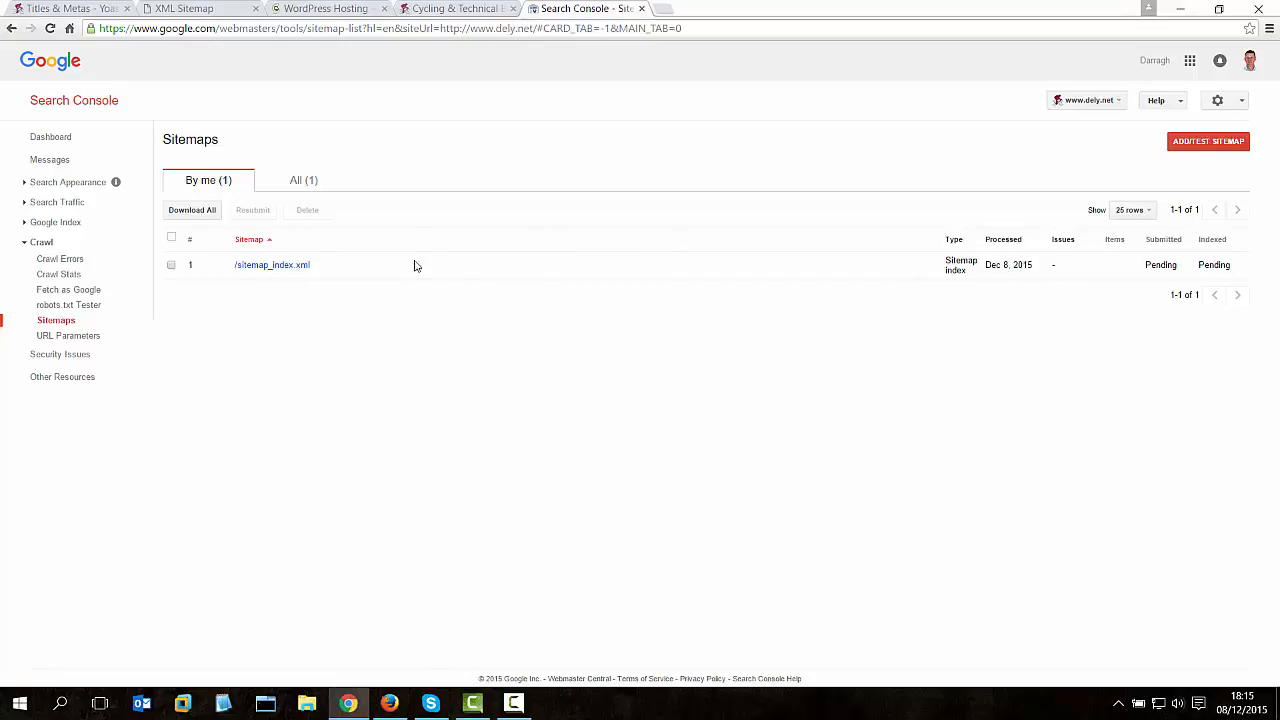
# Examine the details of /sitemap_index.xml, including its sitemap errors, index errors and contained sitemaps, and collapse the Crawl category.
pyautogui.click(275, 267)
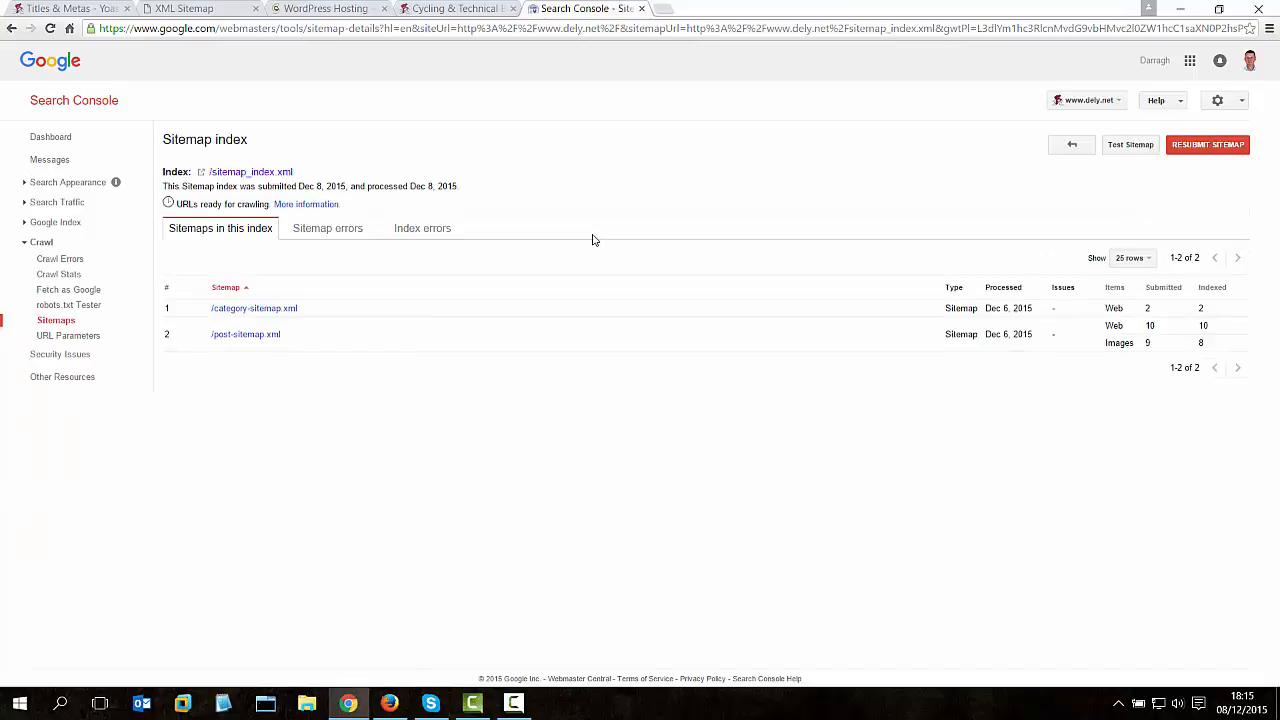
pyautogui.click(424, 227)
pyautogui.click(326, 230)
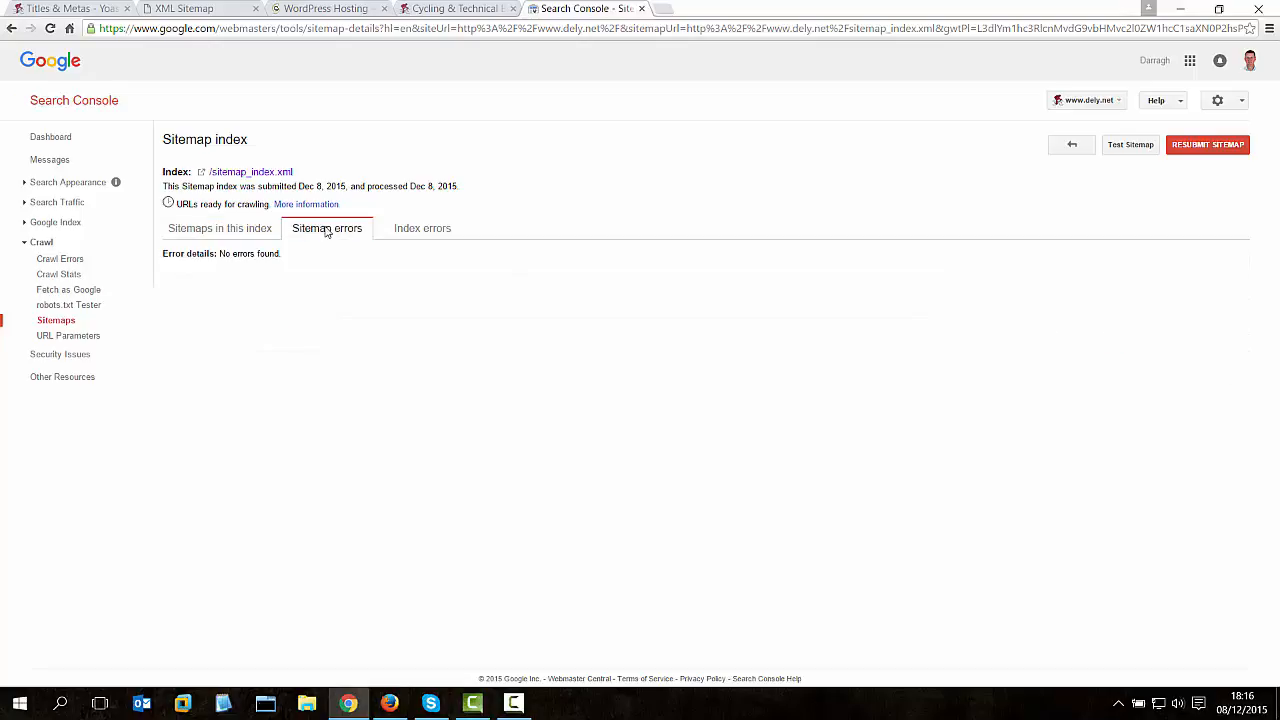
pyautogui.click(442, 229)
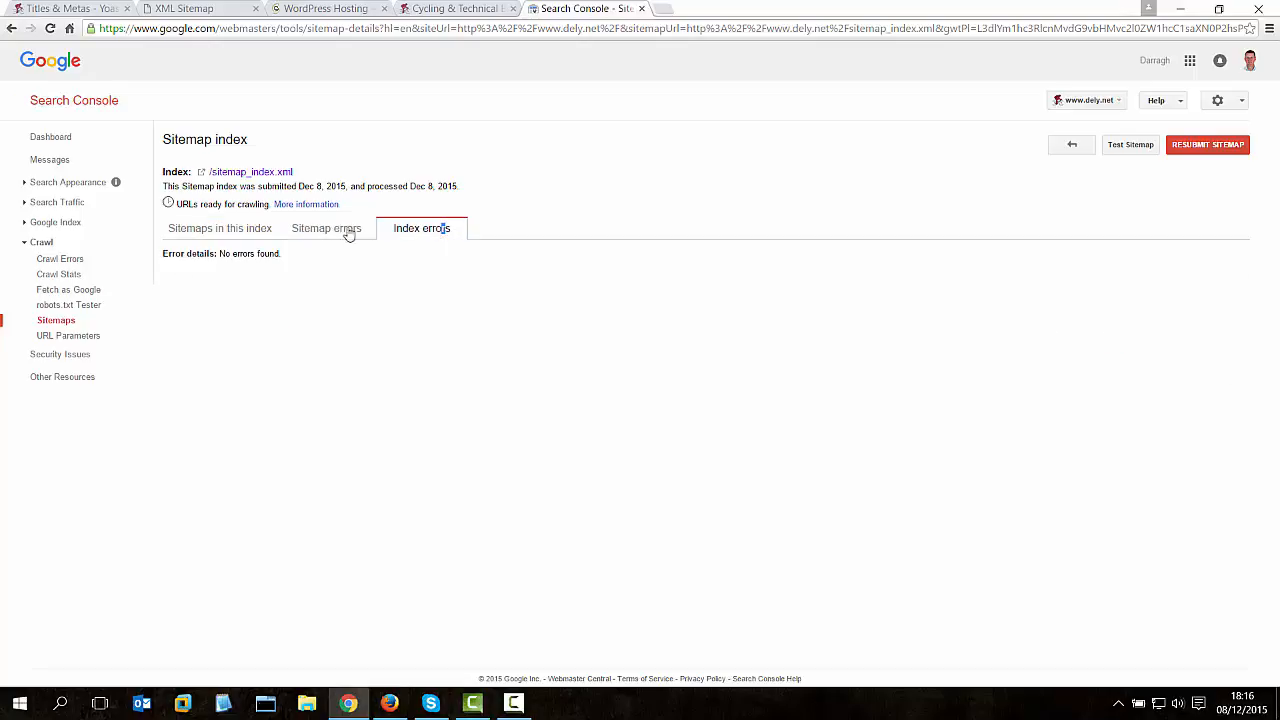
pyautogui.click(231, 229)
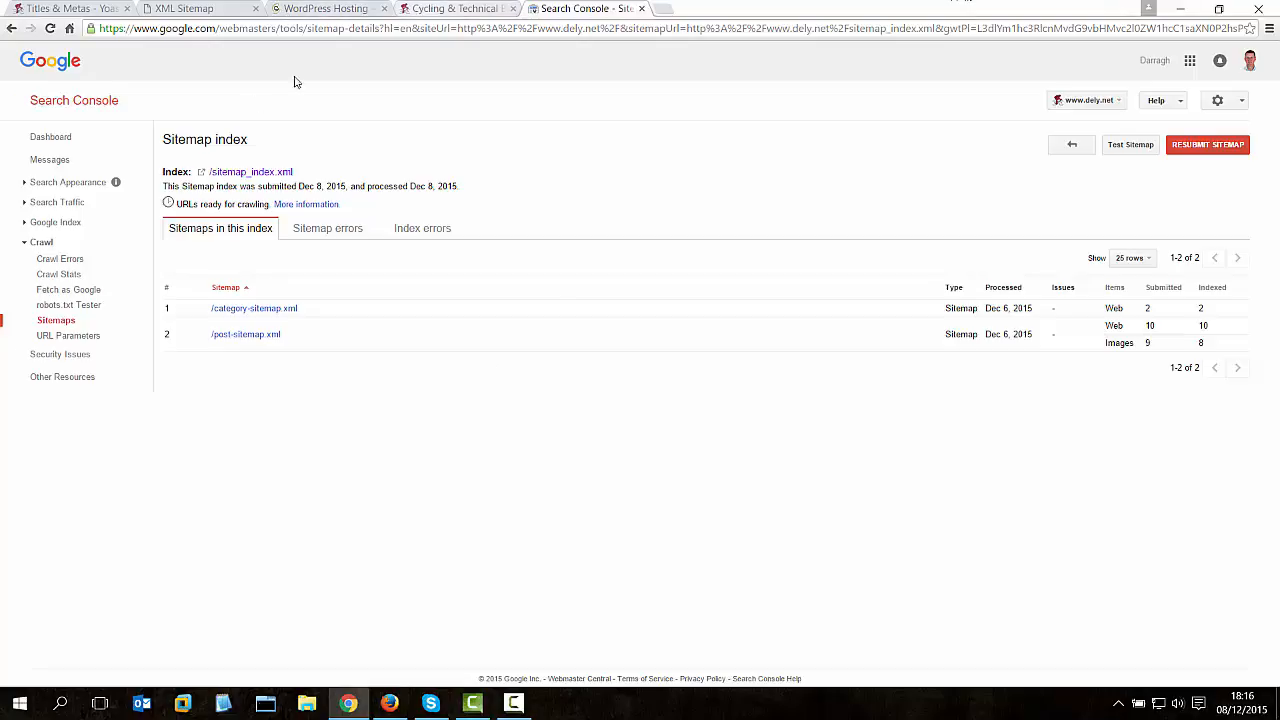
pyautogui.click(32, 244)
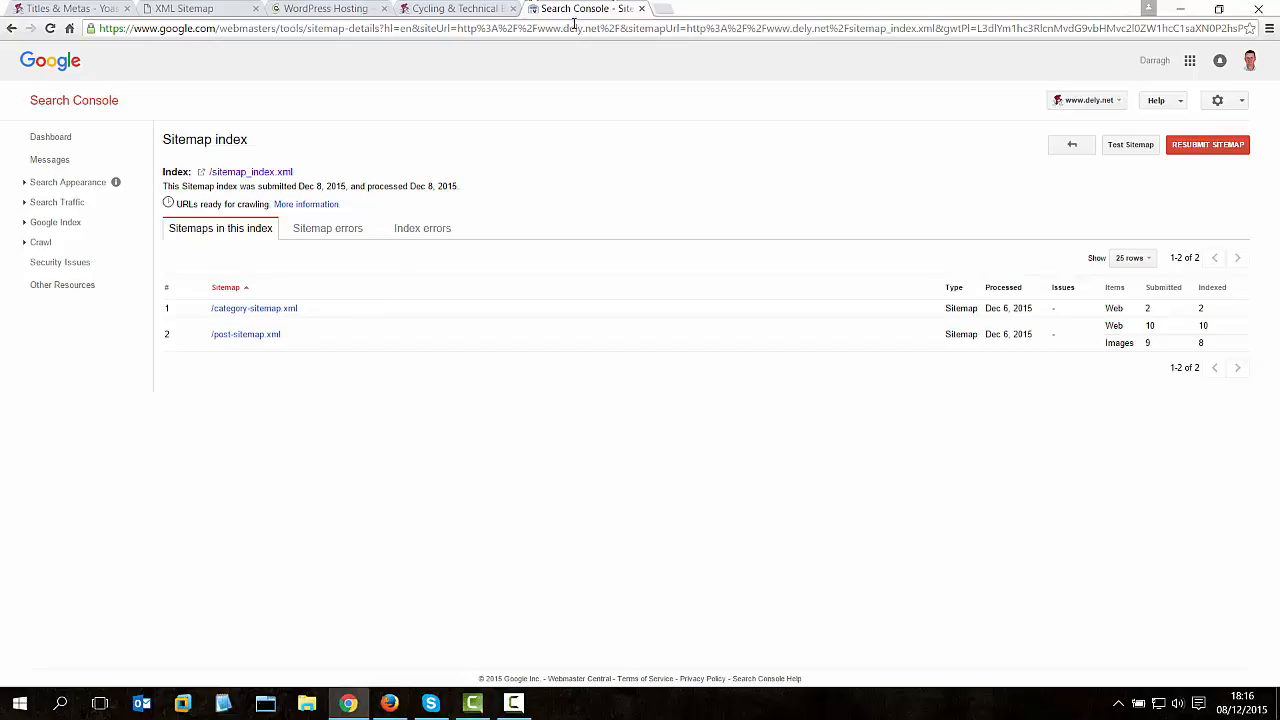
# Search Google for "google analytics" in a new browser tab and open the Google Analytics web application from the results.
pyautogui.click(662, 9)
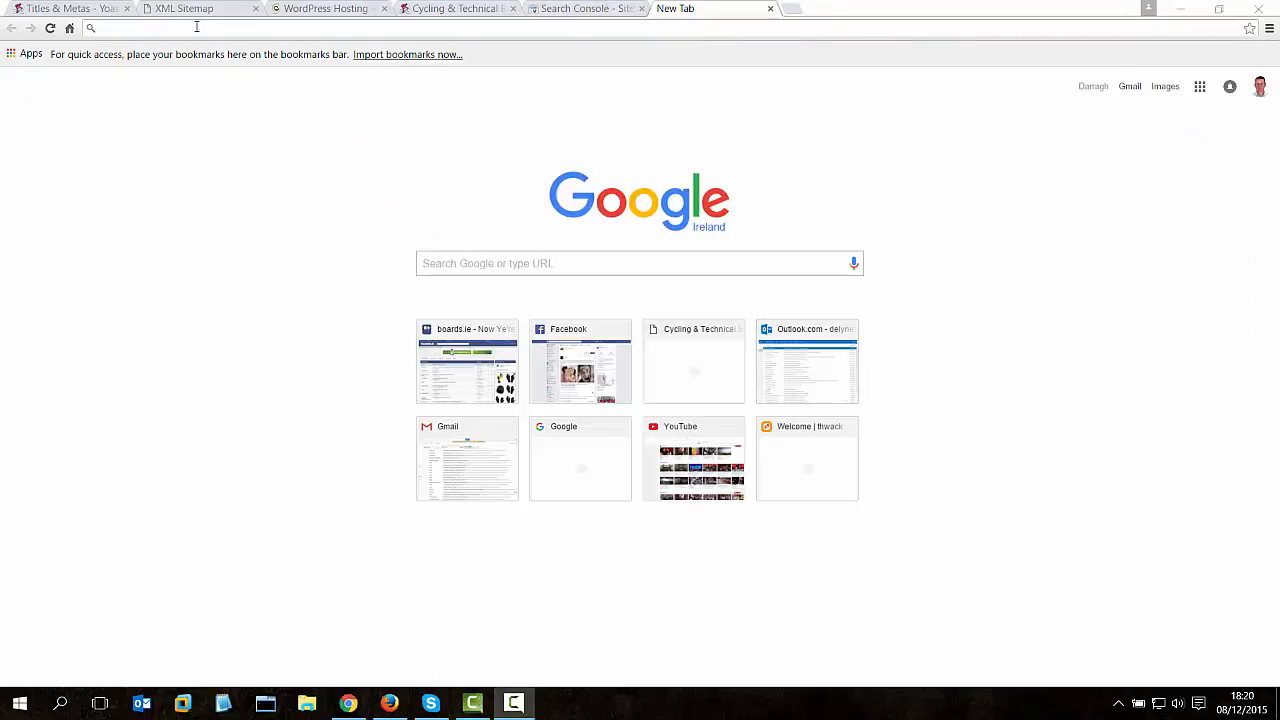
pyautogui.click(197, 27)
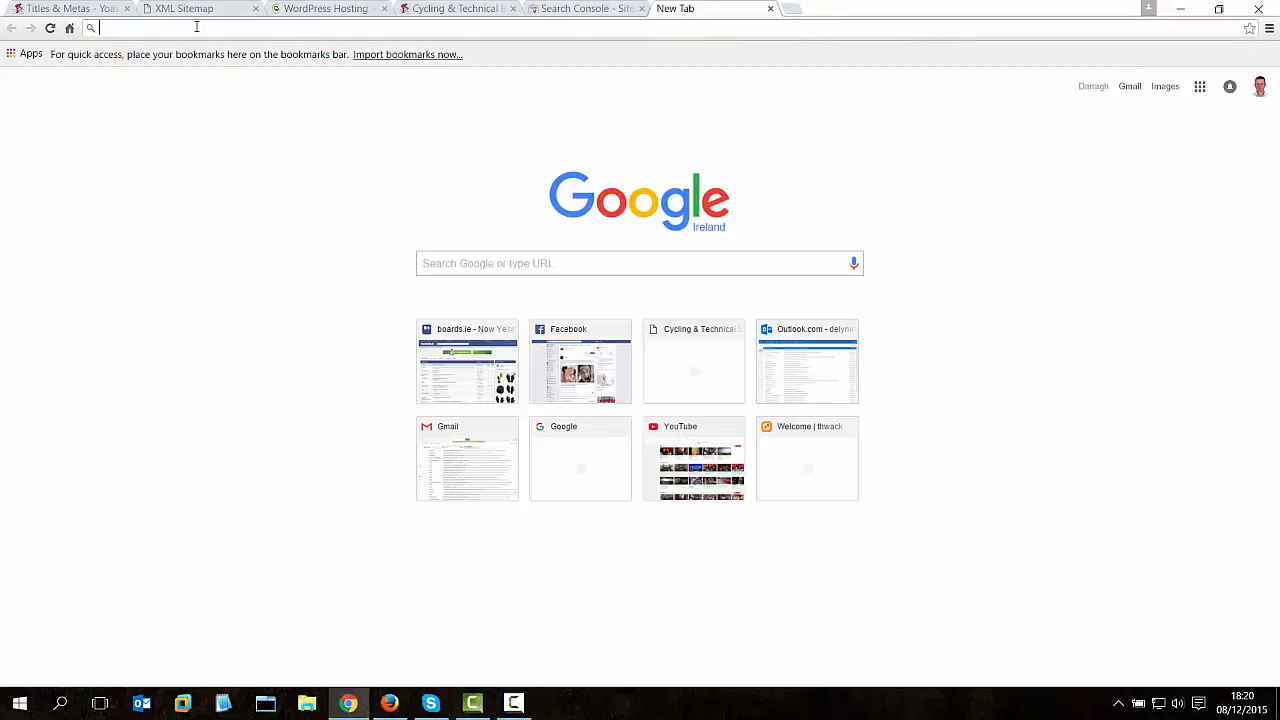
pyautogui.write('g')
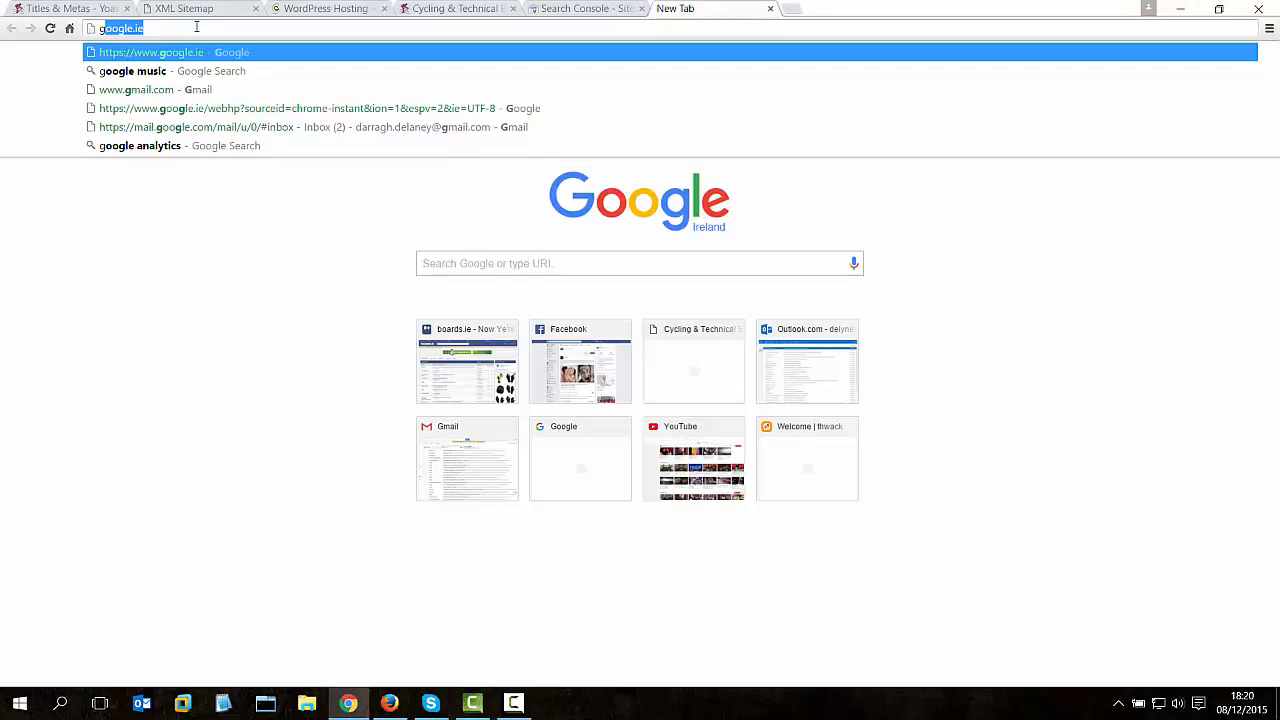
pyautogui.write('eoo')
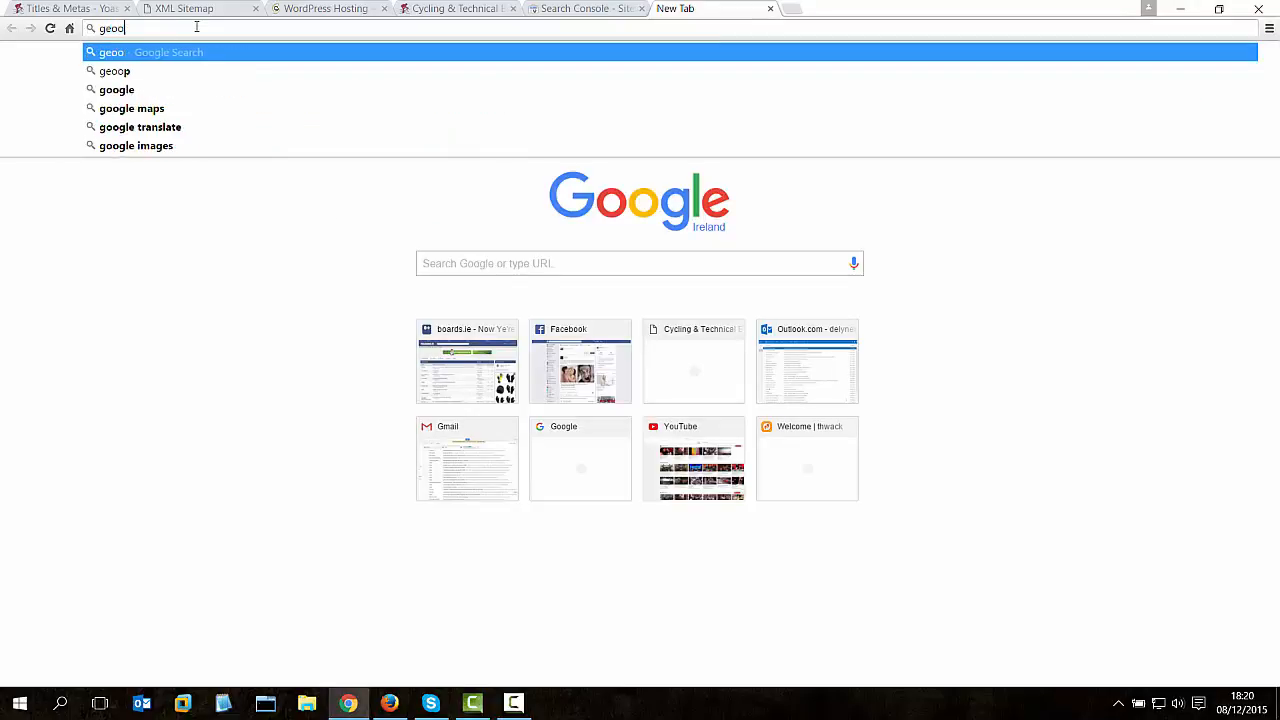
pyautogui.write('g')
pyautogui.press('BackSpace')
pyautogui.press('BackSpace')
pyautogui.press('BackSpace')
pyautogui.press('BackSpace')
pyautogui.write('oogle ana')
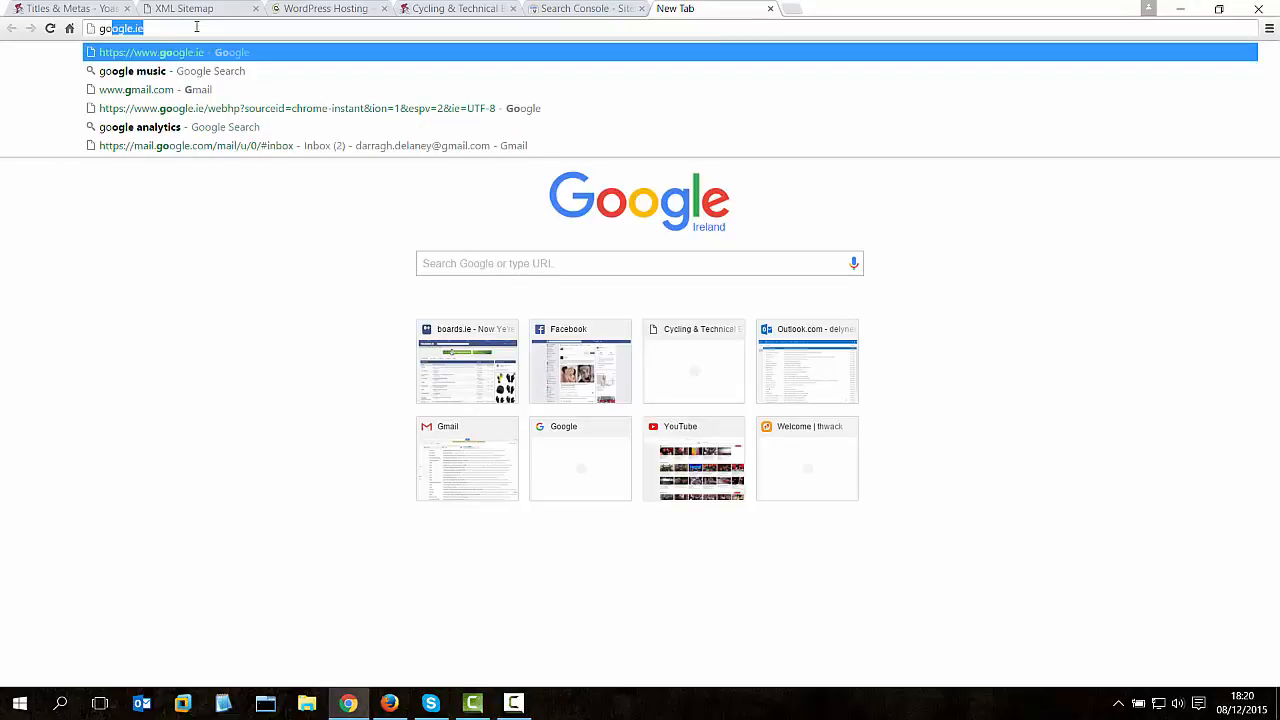
pyautogui.press('Return')
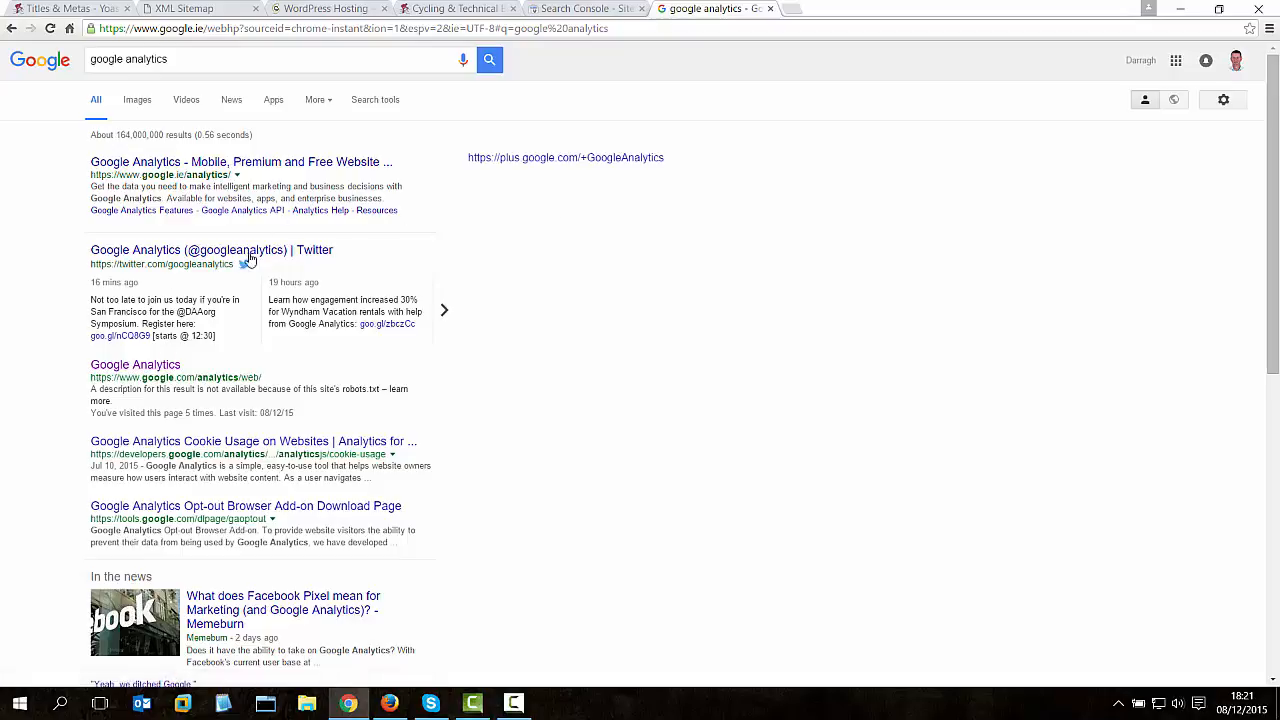
pyautogui.click(159, 367)
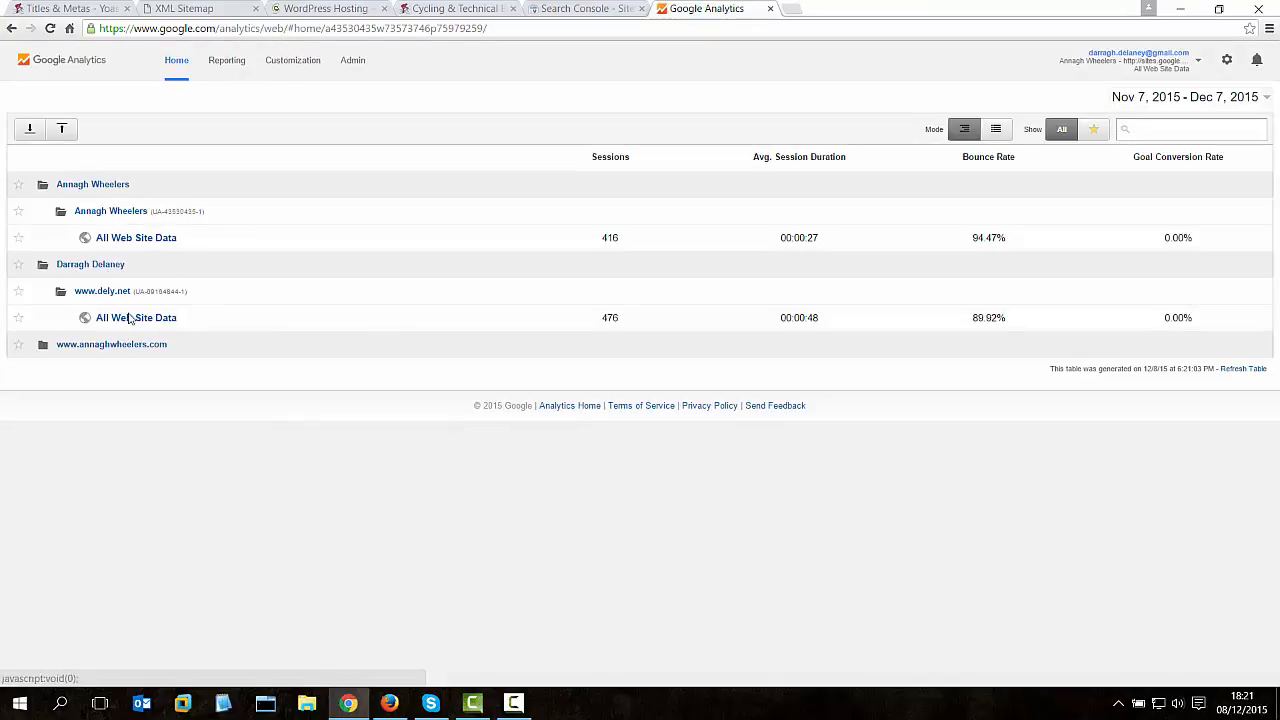
pyautogui.click(355, 64)
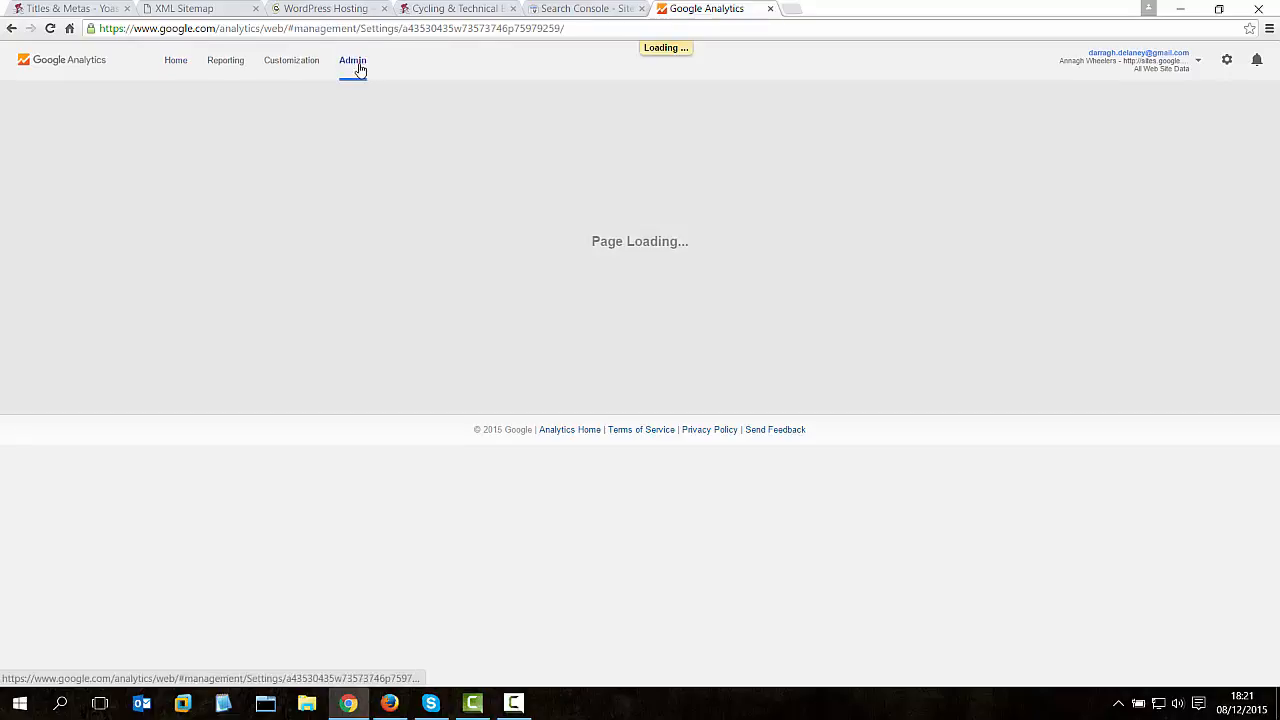
pyautogui.click(456, 165)
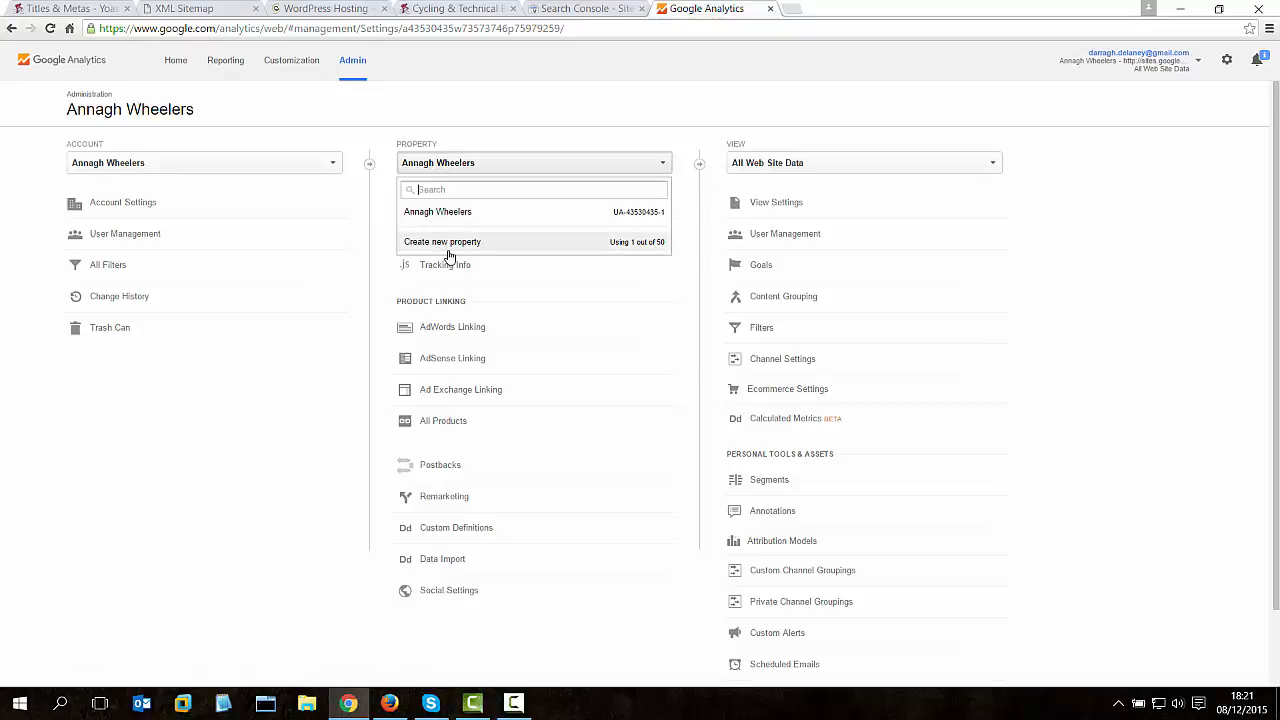
pyautogui.click(277, 160)
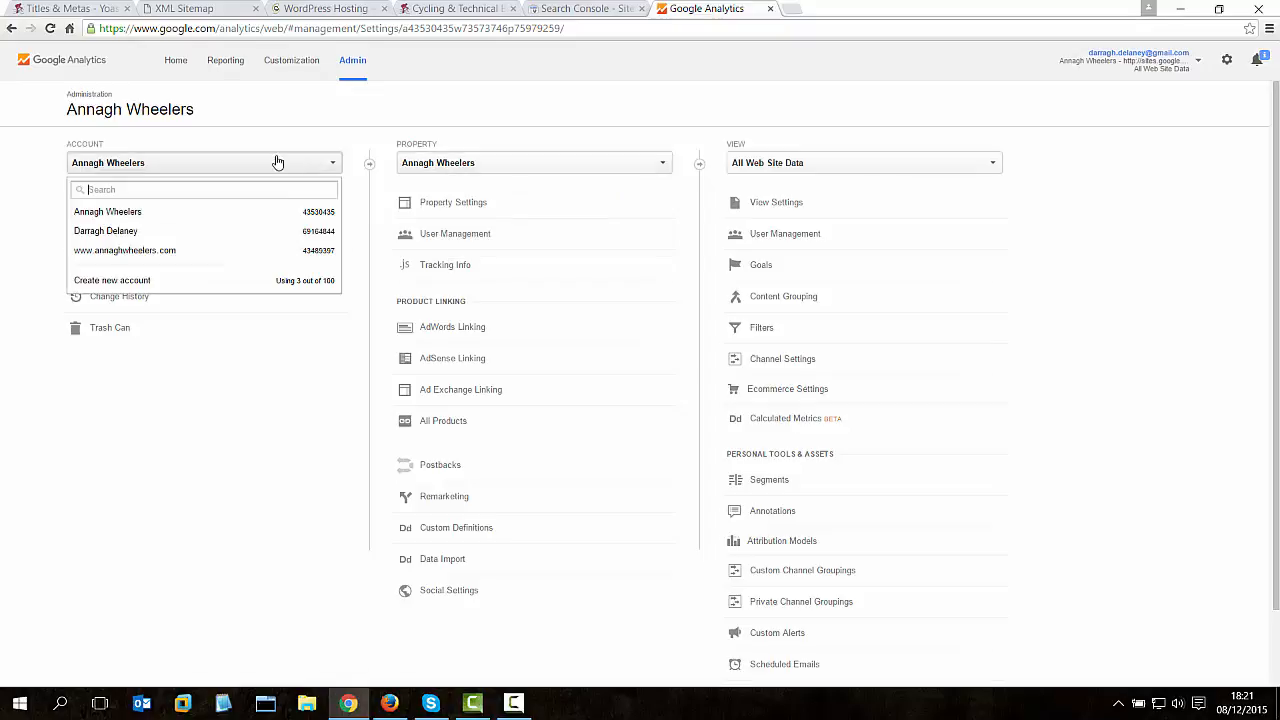
pyautogui.click(148, 233)
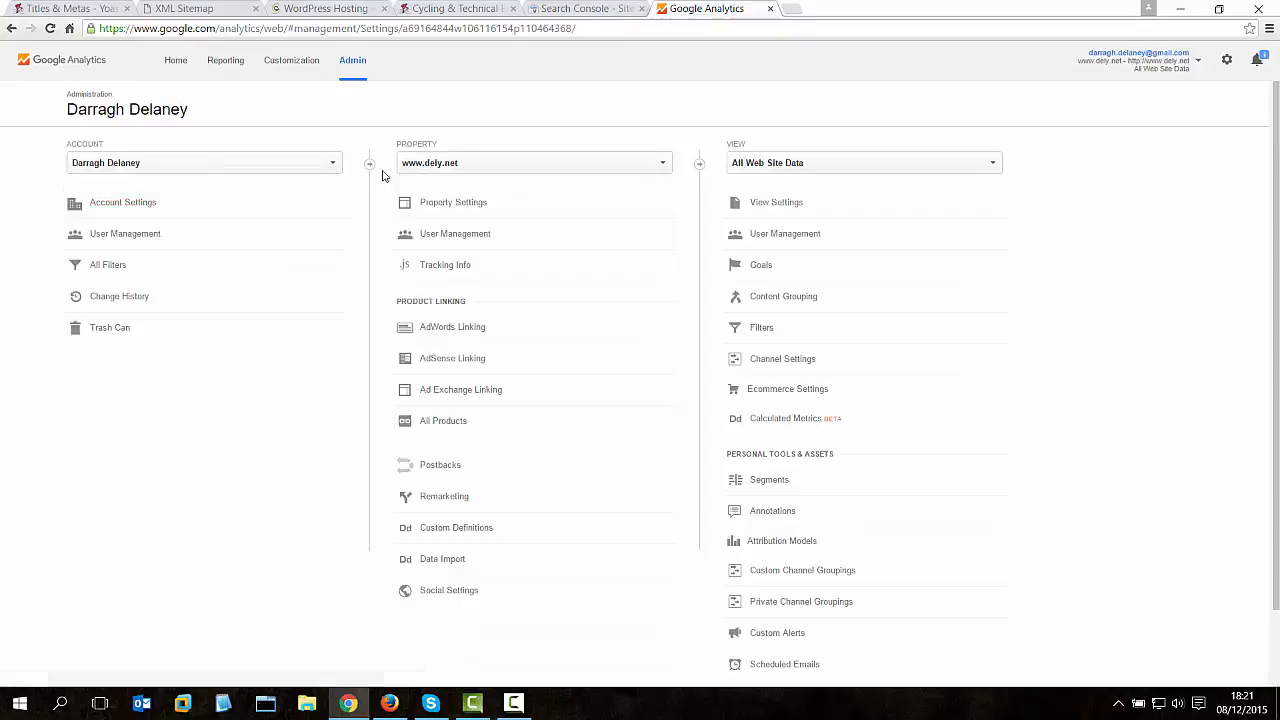
pyautogui.click(428, 165)
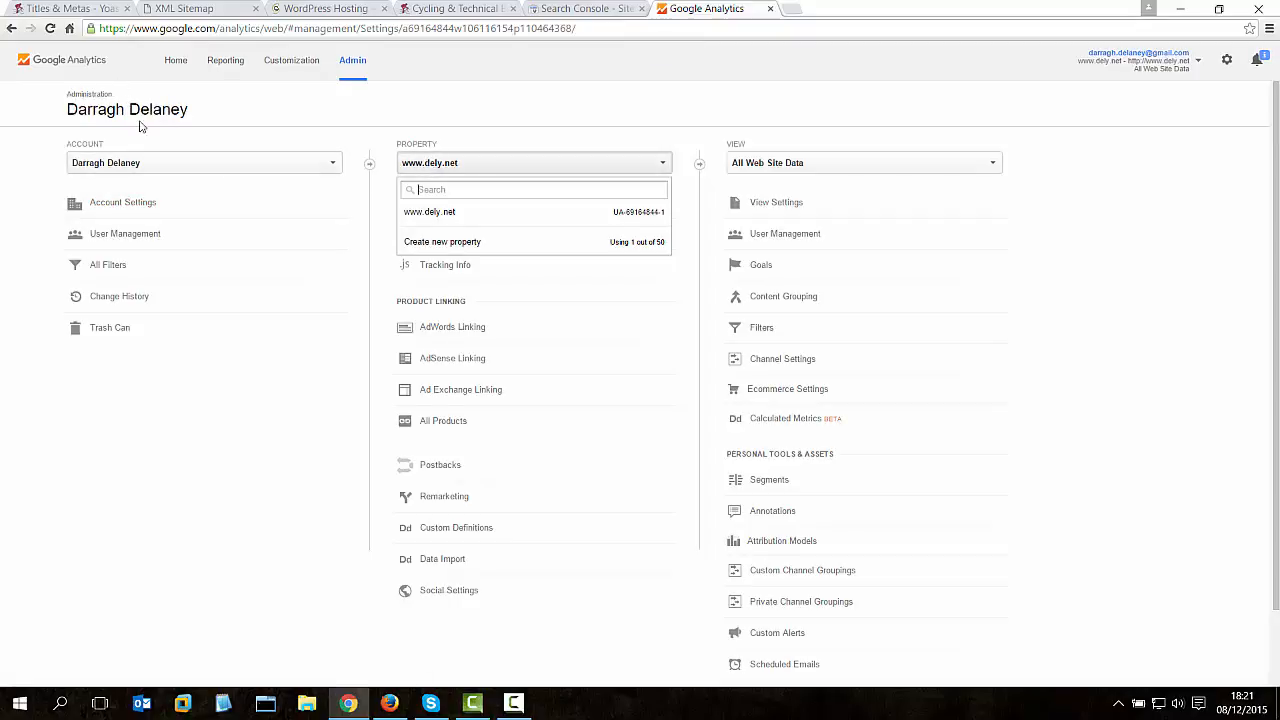
pyautogui.click(171, 166)
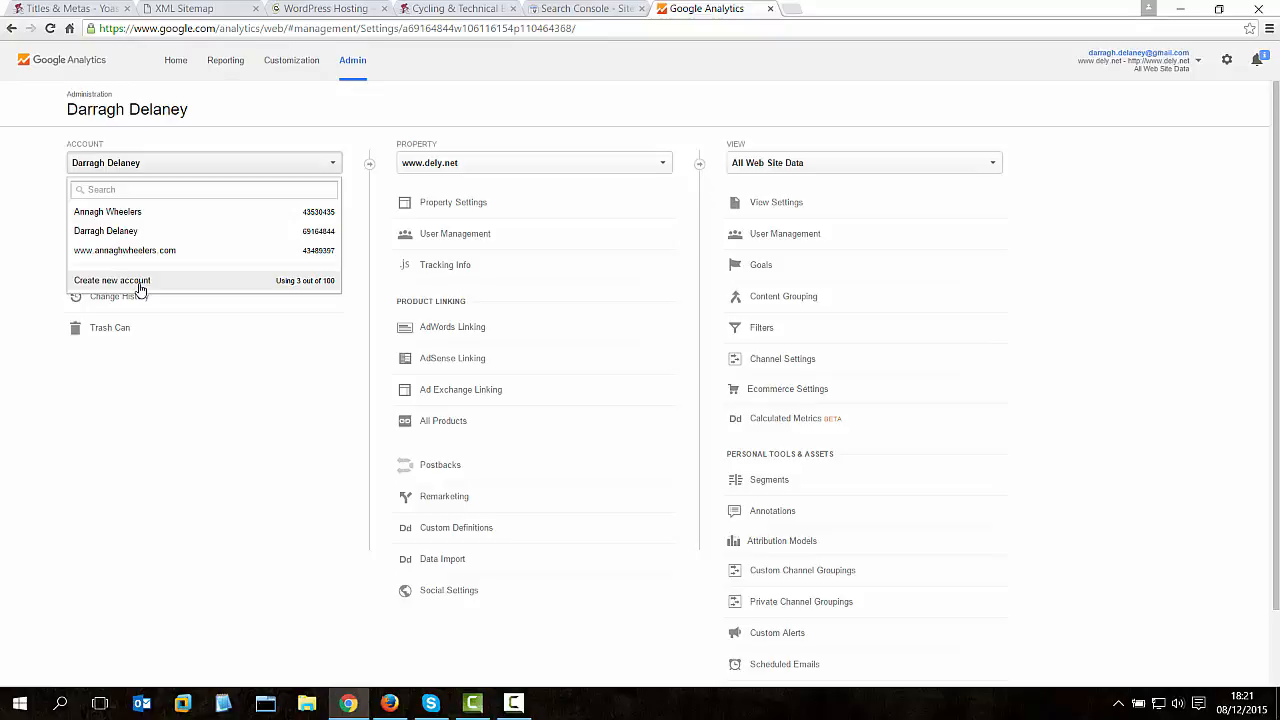
pyautogui.click(431, 107)
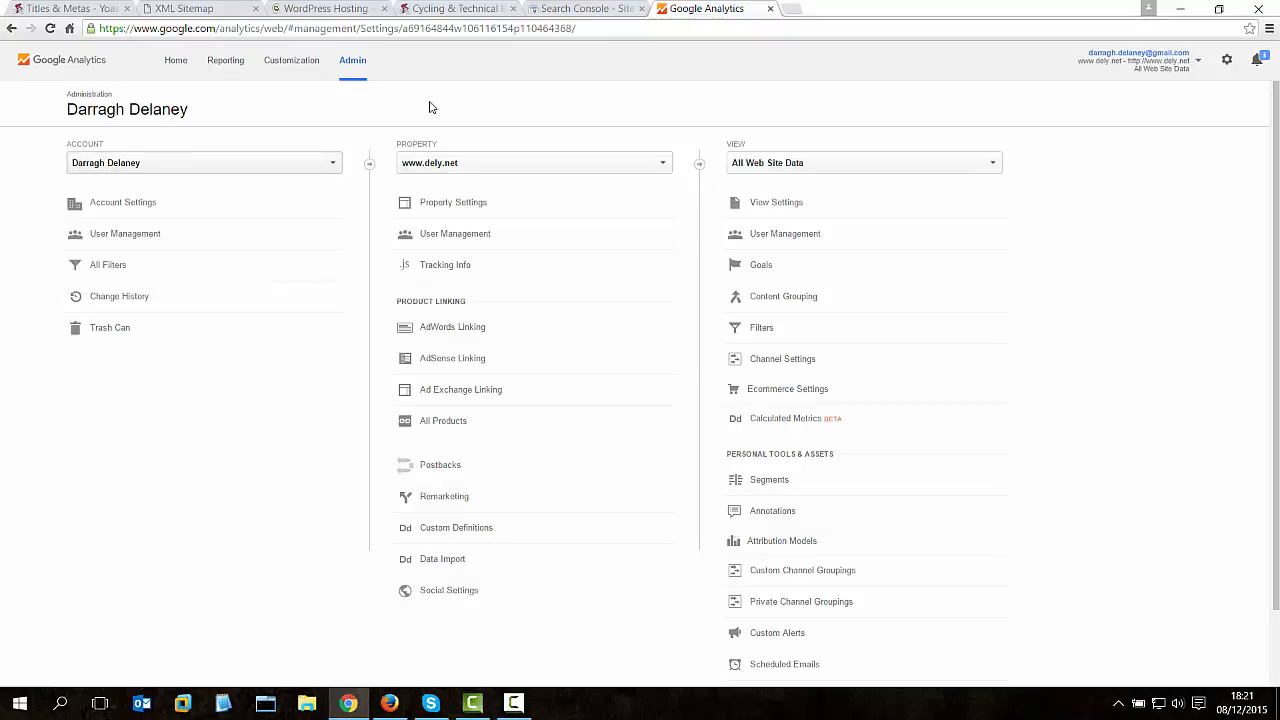
pyautogui.click(459, 167)
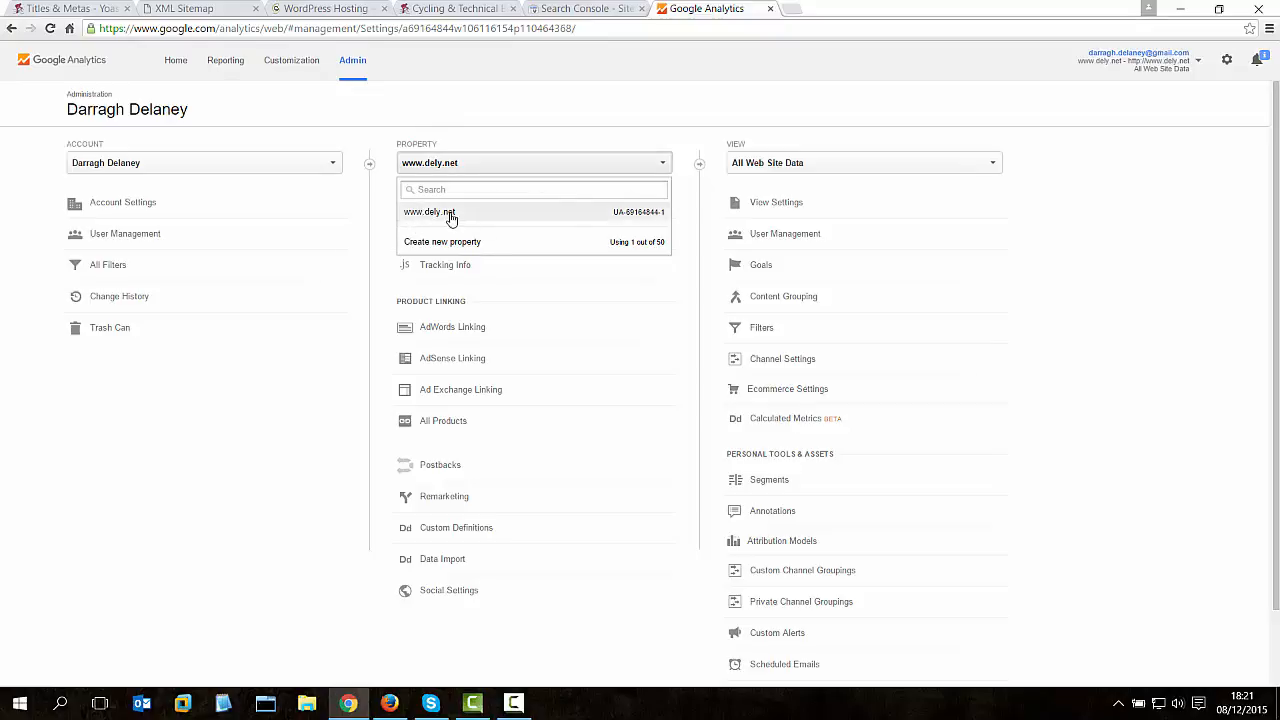
pyautogui.click(449, 214)
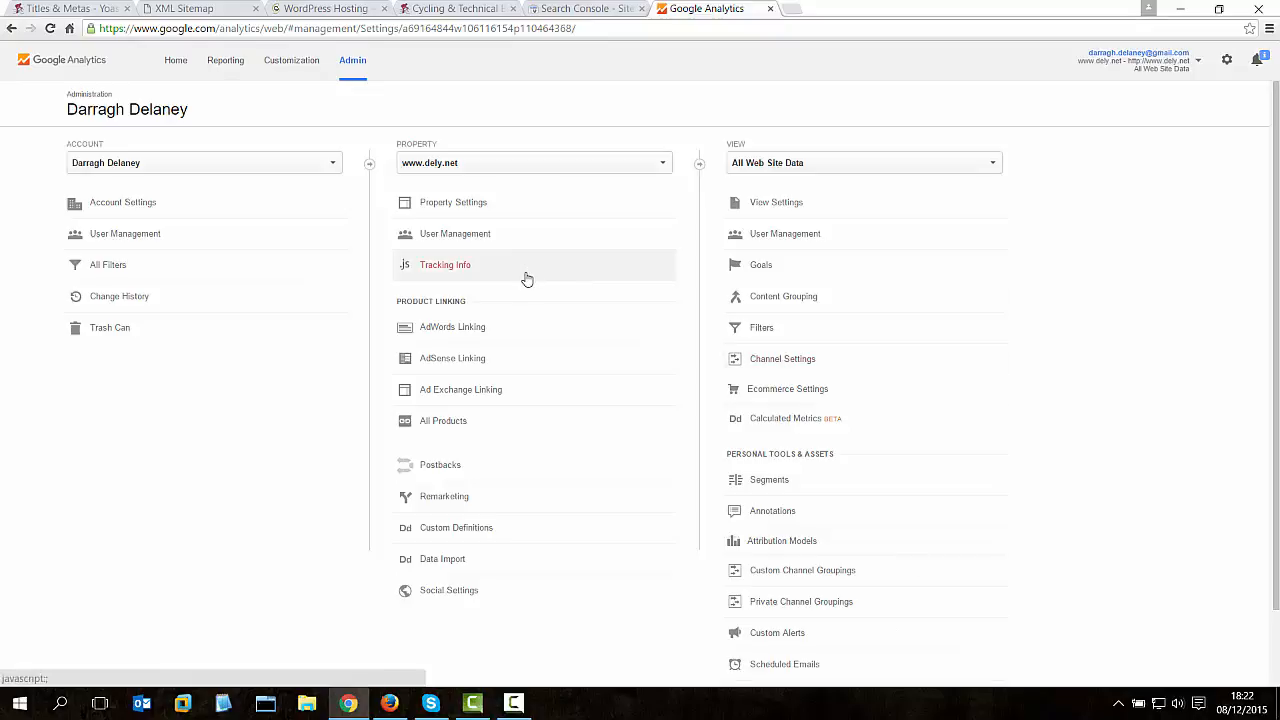
pyautogui.click(464, 272)
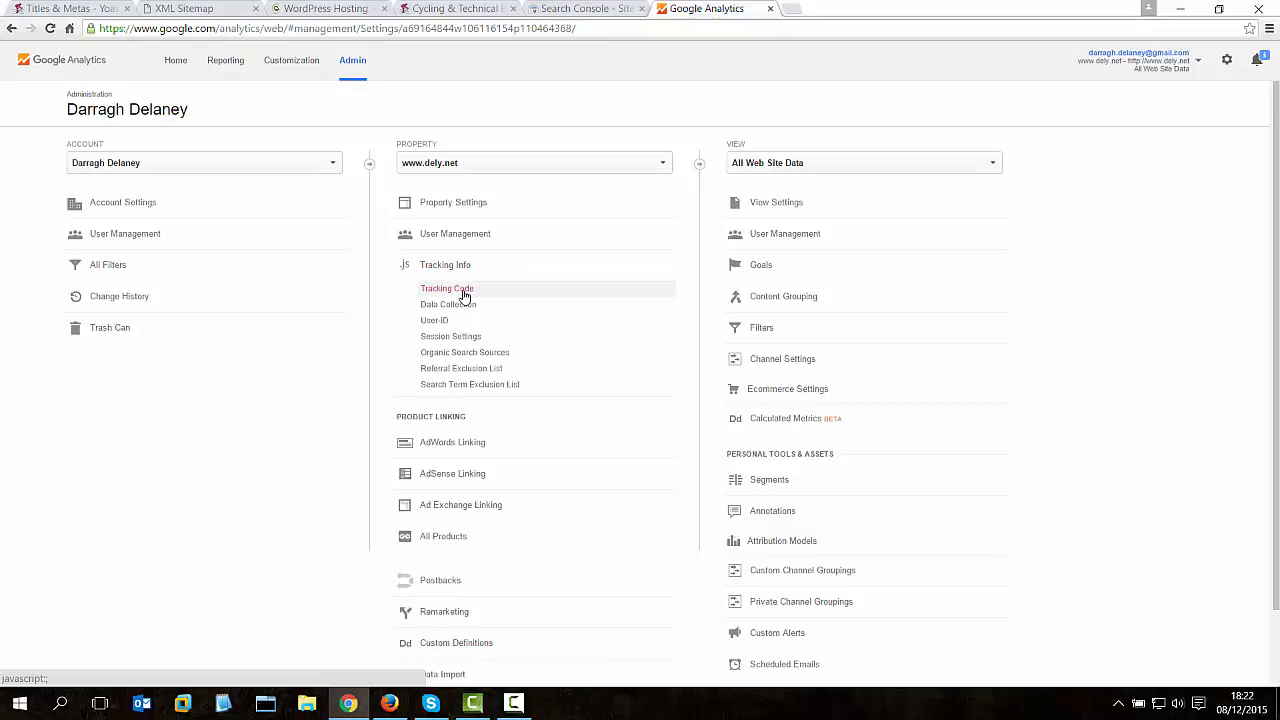
pyautogui.click(464, 295)
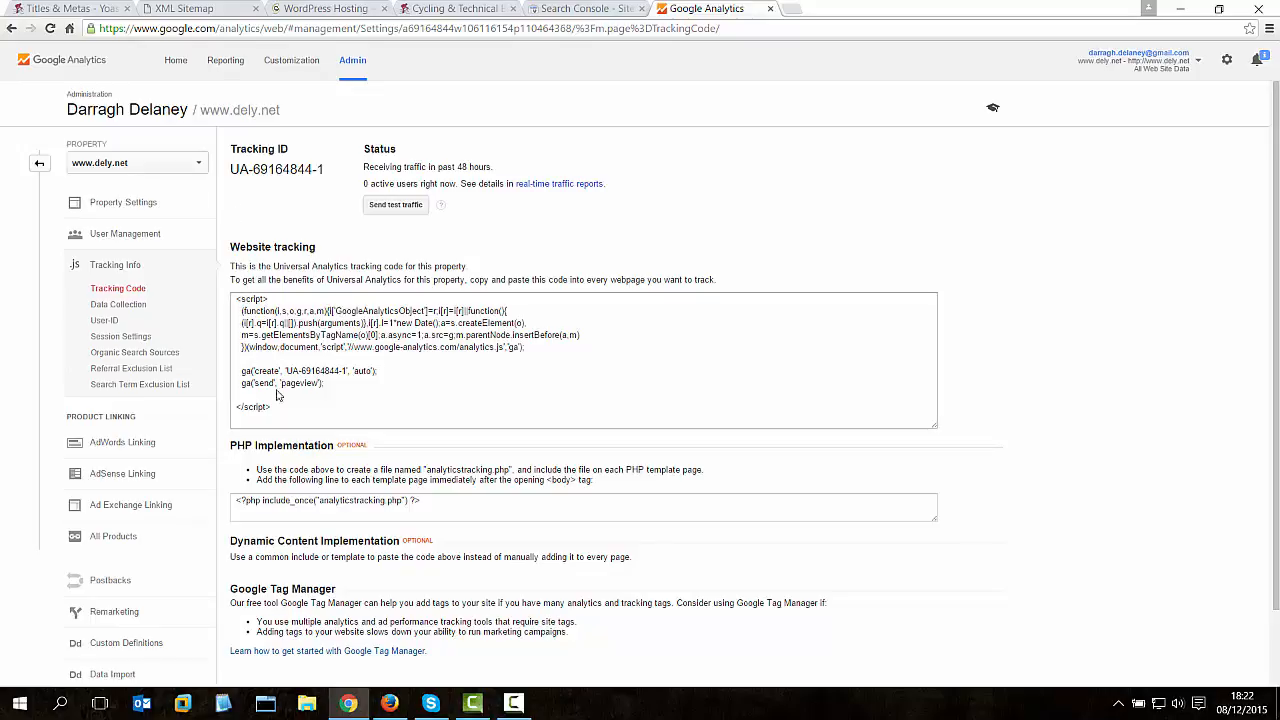
pyautogui.moveTo(278, 410); pyautogui.dragTo(247, 322)
pyautogui.rightClick(251, 319)
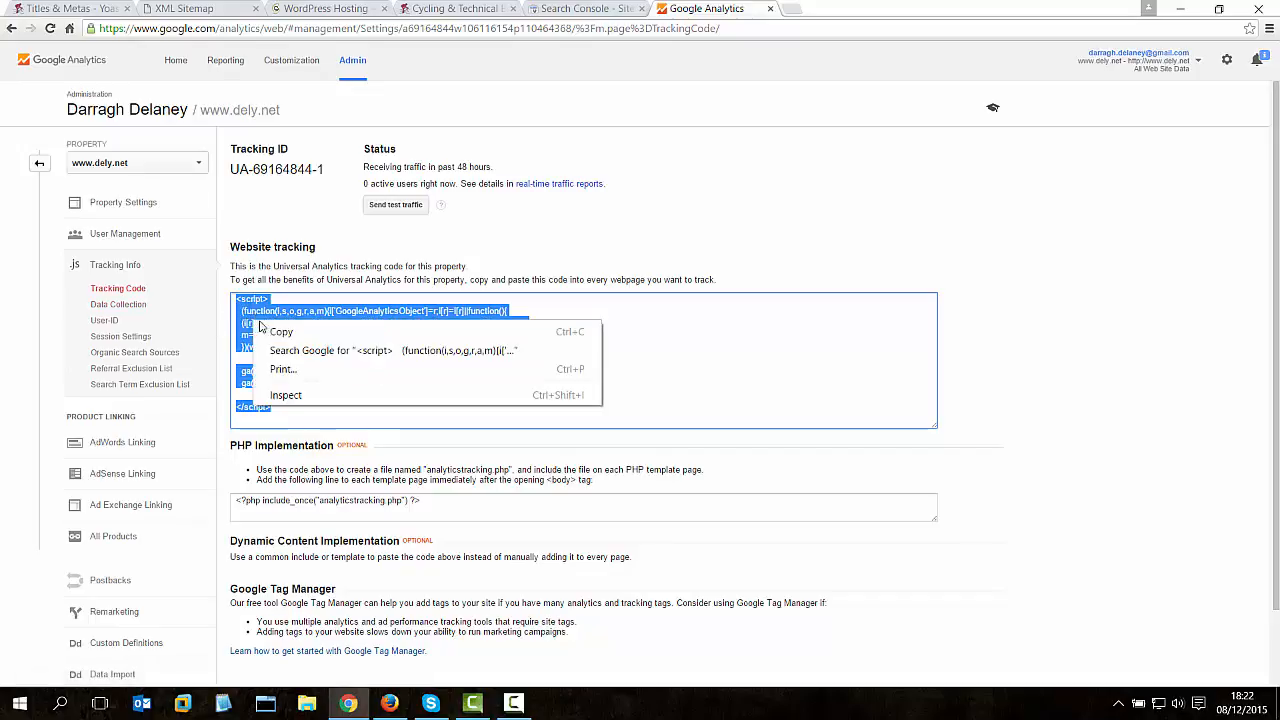
pyautogui.click(285, 332)
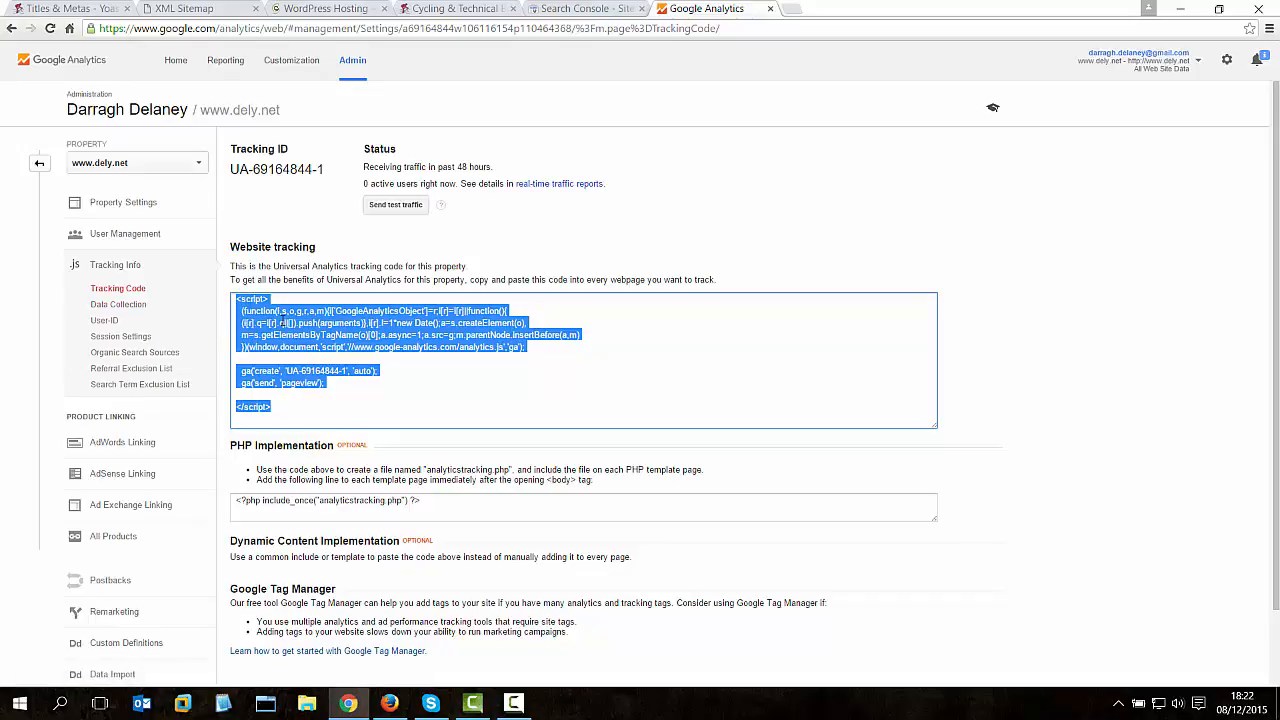
pyautogui.scroll(-1, 285, 330)
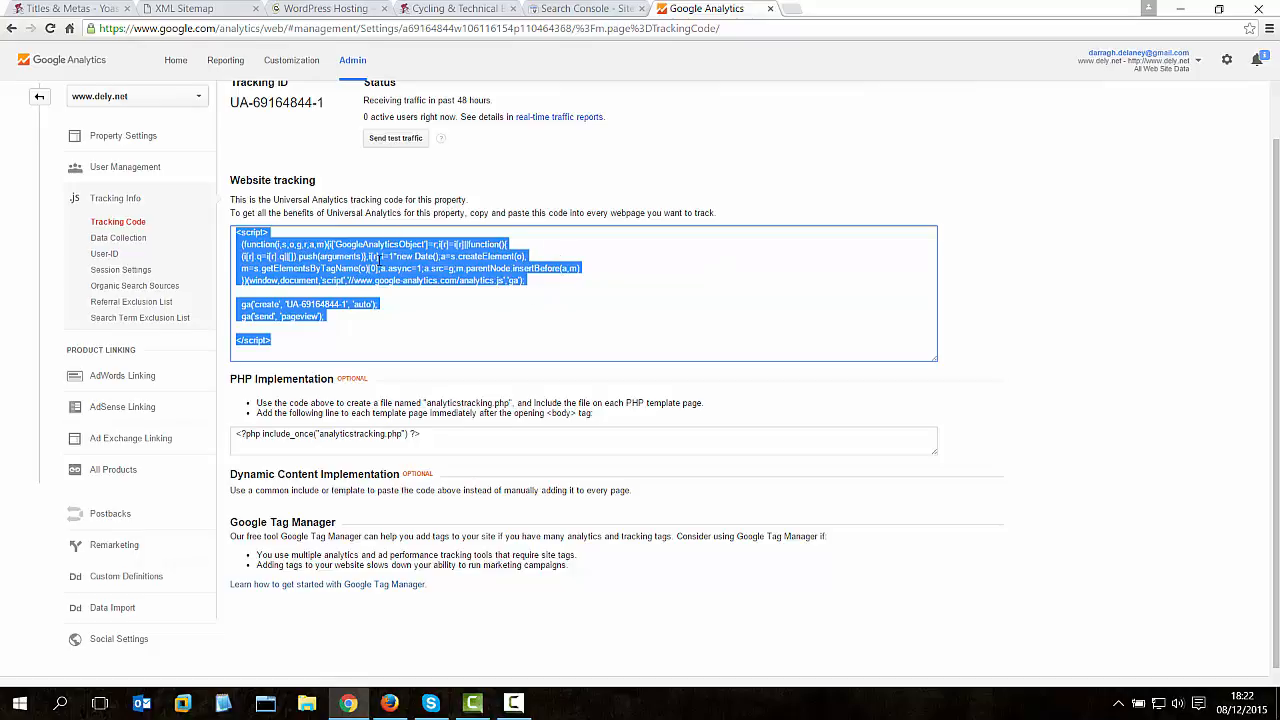
pyautogui.rightClick(390, 264)
pyautogui.click(470, 271)
# Switch to the WordPress admin tab and open the theme editor for the Zerif Lite theme.
pyautogui.click(86, 8)
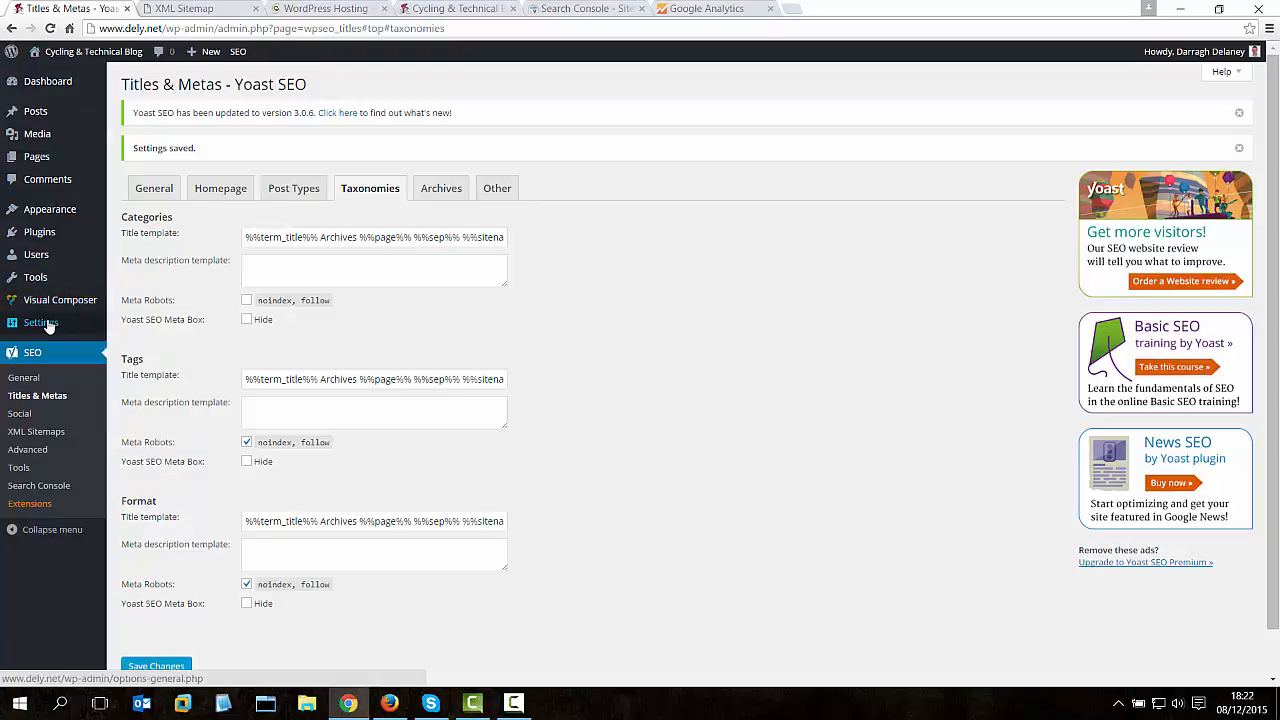
pyautogui.moveTo(51, 209)
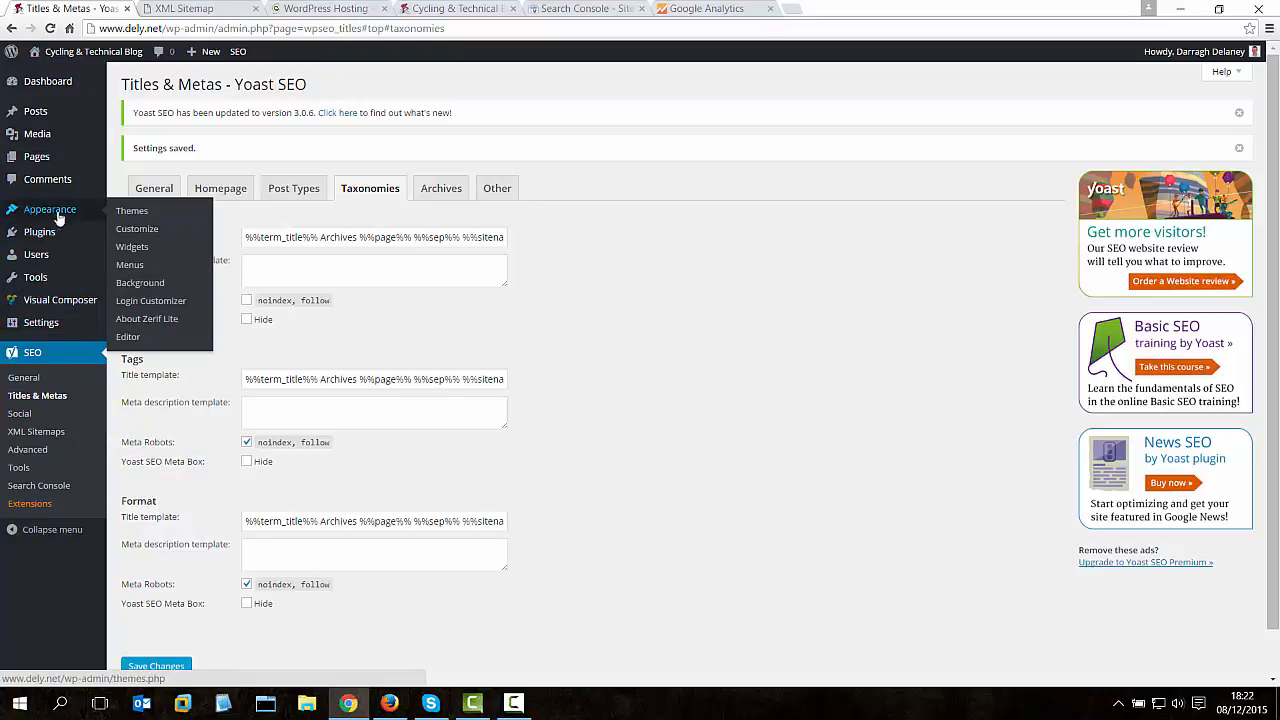
pyautogui.click(128, 338)
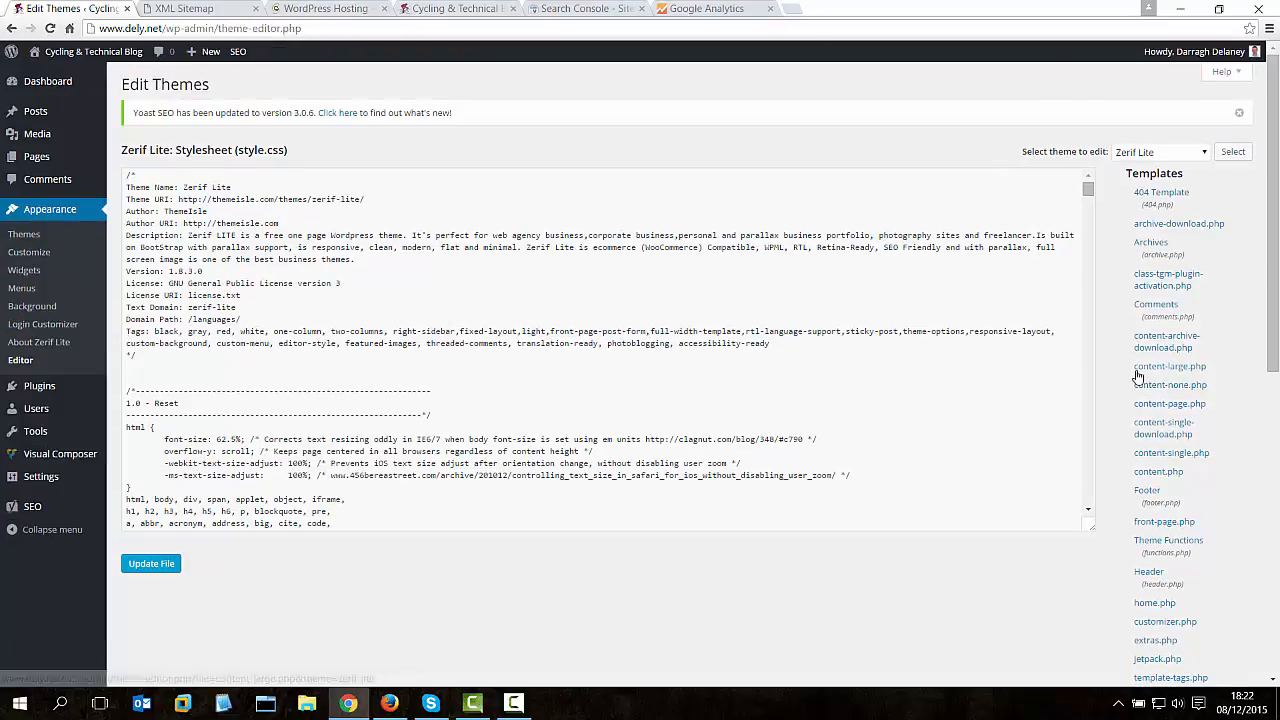
# Open the Header template (header.php) of the Zerif Lite theme for editing.
pyautogui.scroll(-2, 1165, 420)
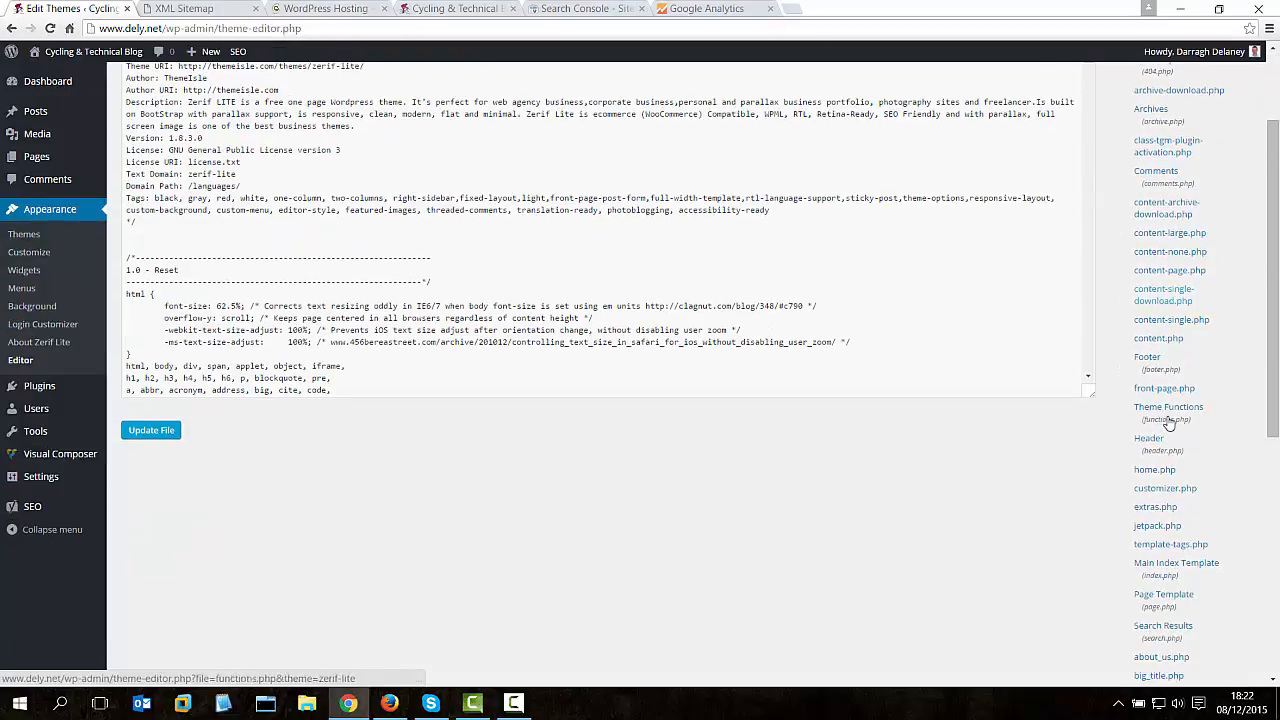
pyautogui.scroll(-1, 1157, 249)
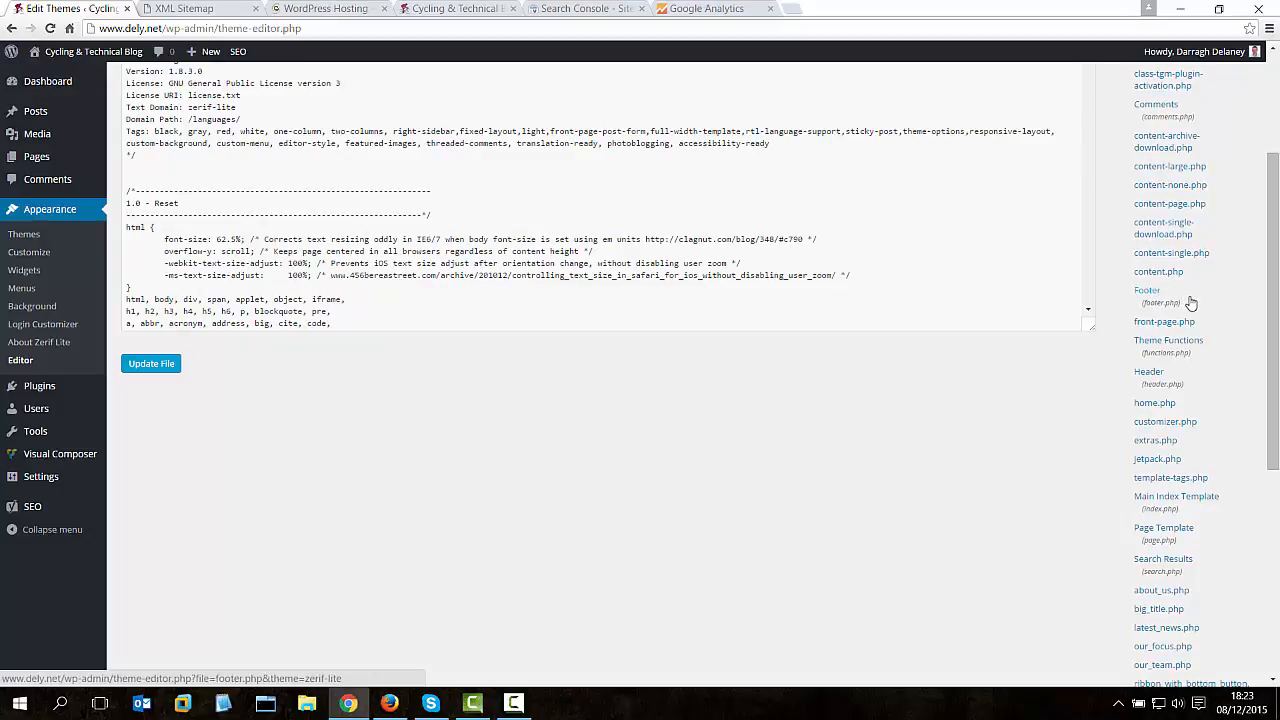
pyautogui.click(1150, 372)
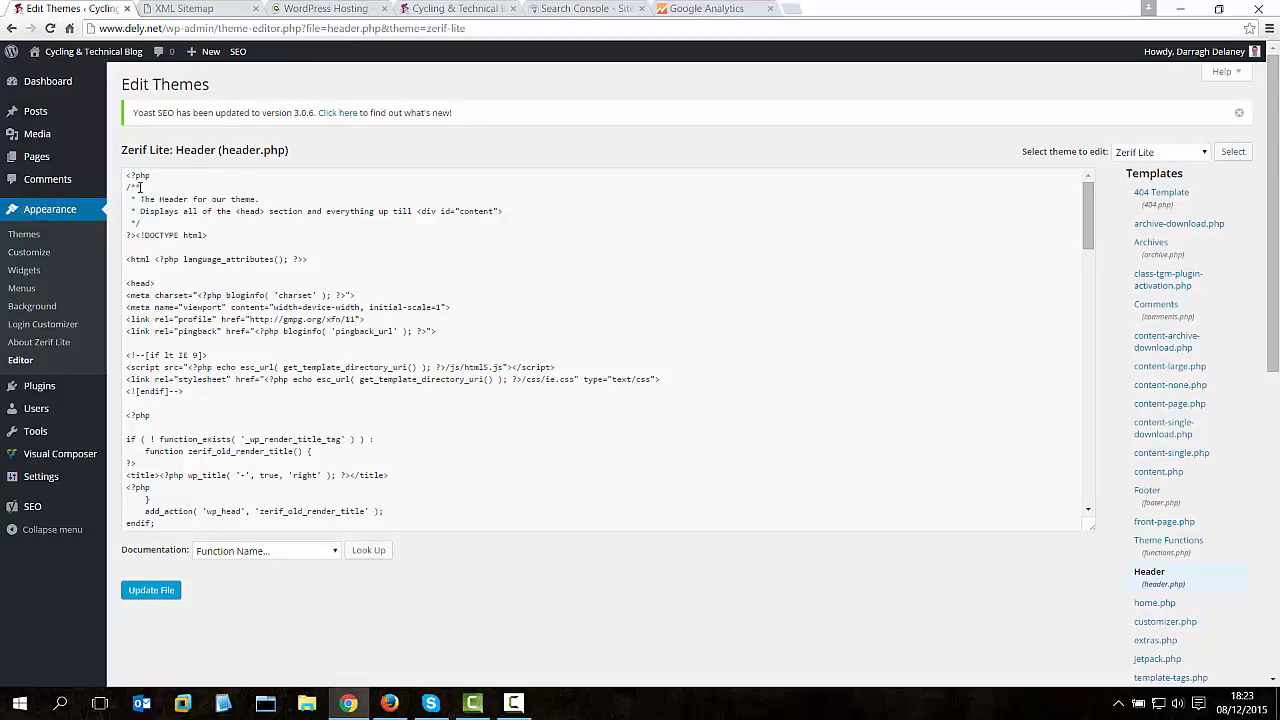
# Examine header.php from the opening <head> tag to the closing </head> tag to find where the tracking script belongs.
pyautogui.moveTo(155, 283); pyautogui.dragTo(129, 284)
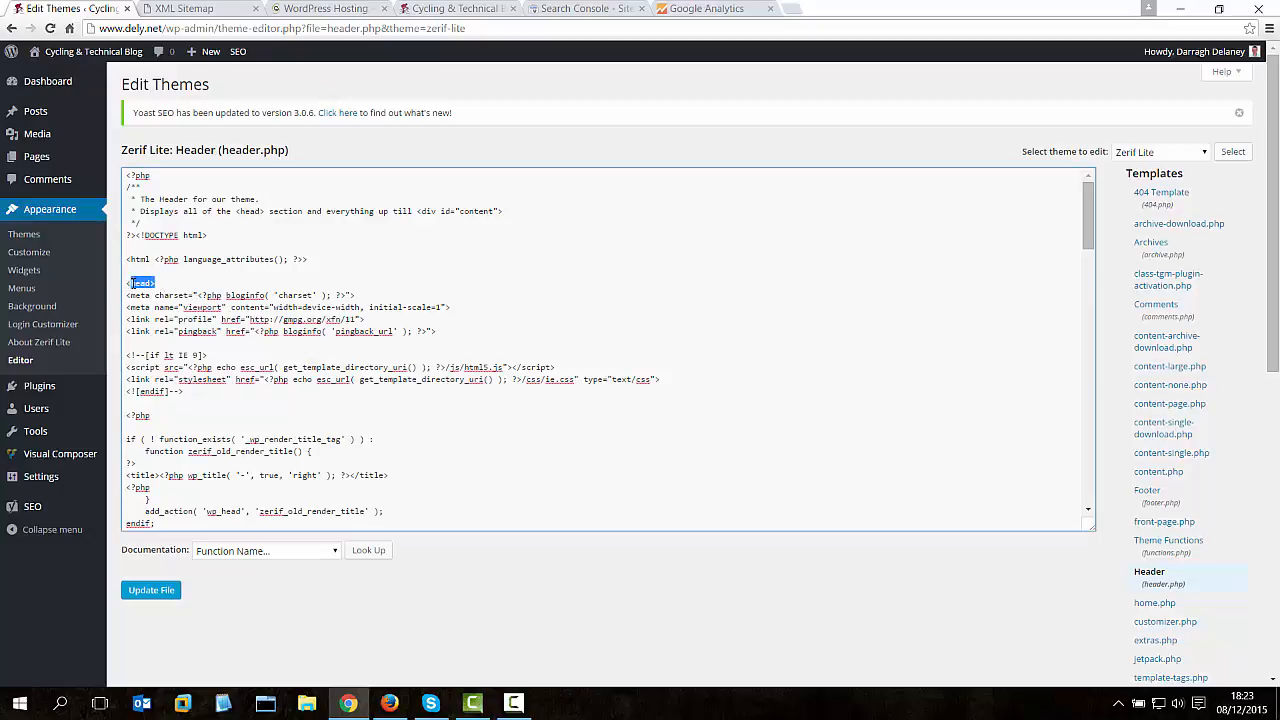
pyautogui.click(131, 285)
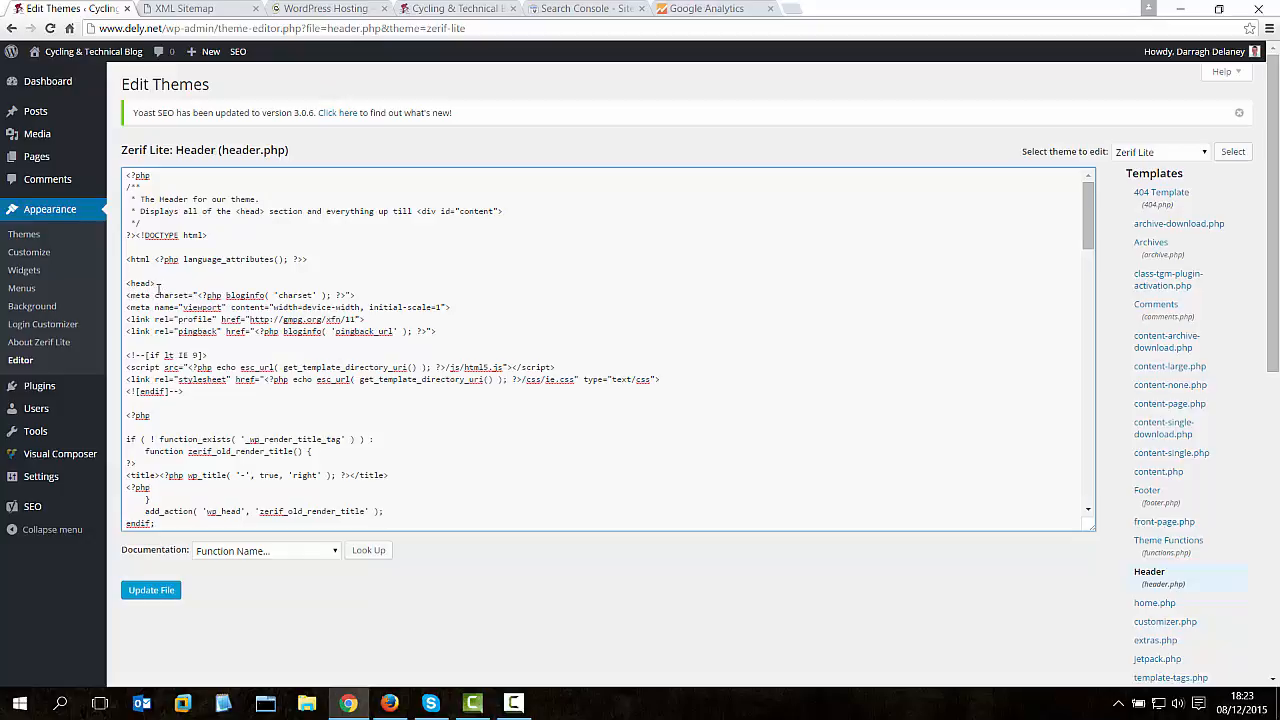
pyautogui.moveTo(157, 283); pyautogui.dragTo(126, 285)
pyautogui.click(158, 284)
pyautogui.moveTo(159, 283); pyautogui.dragTo(119, 285)
pyautogui.scroll(-2, 205, 265)
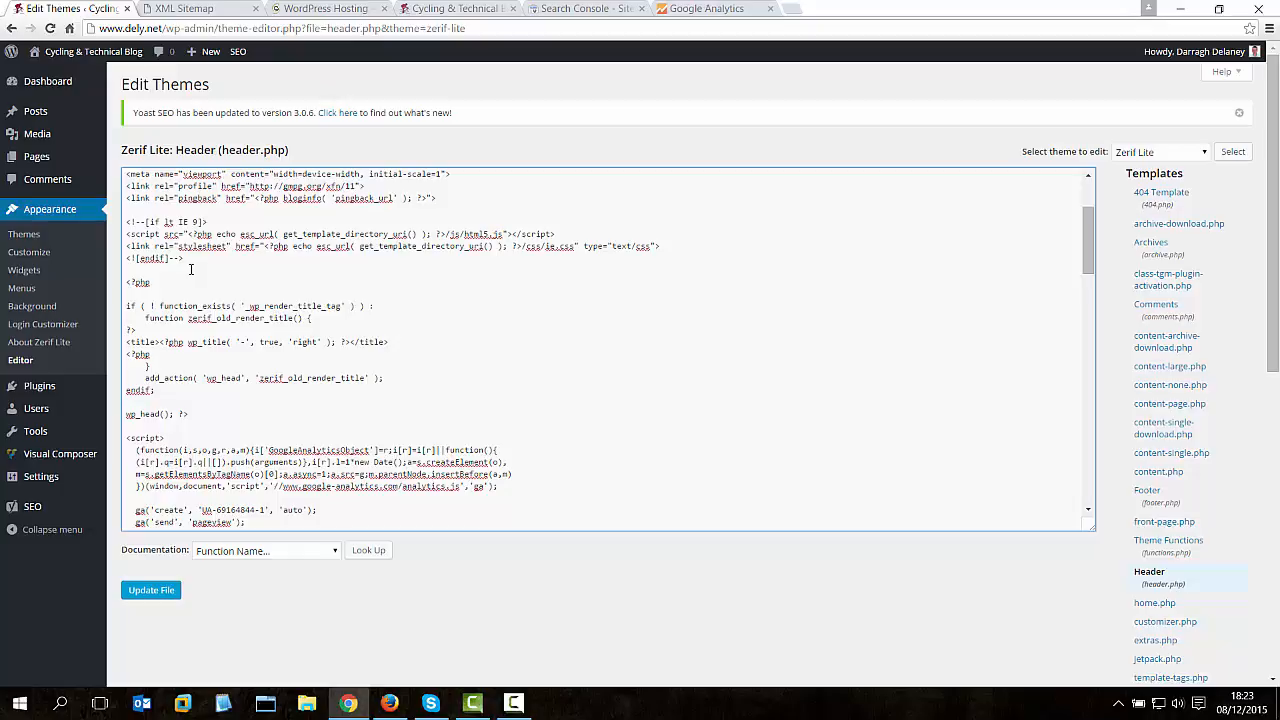
pyautogui.scroll(-2, 190, 269)
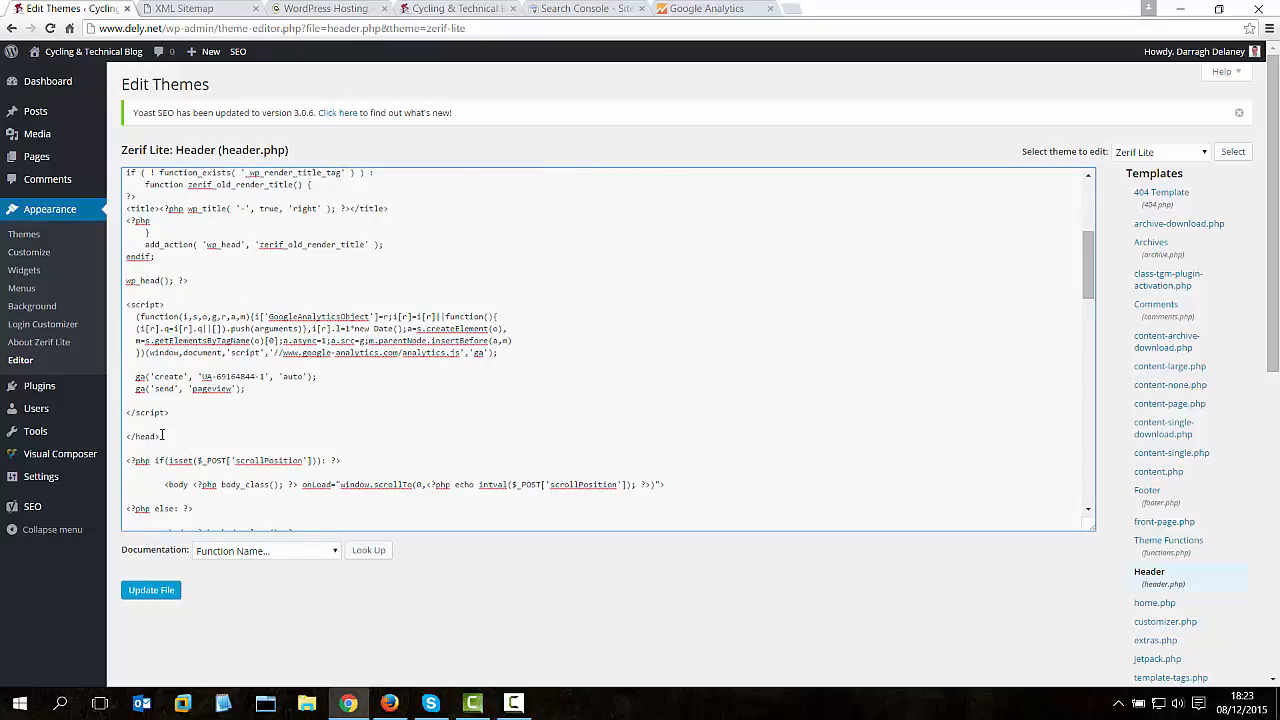
pyautogui.moveTo(162, 436); pyautogui.dragTo(124, 436)
# Replace the existing Google Analytics script above the </head> tag with the copied tracking script and update the file.
pyautogui.moveTo(170, 413); pyautogui.dragTo(119, 311)
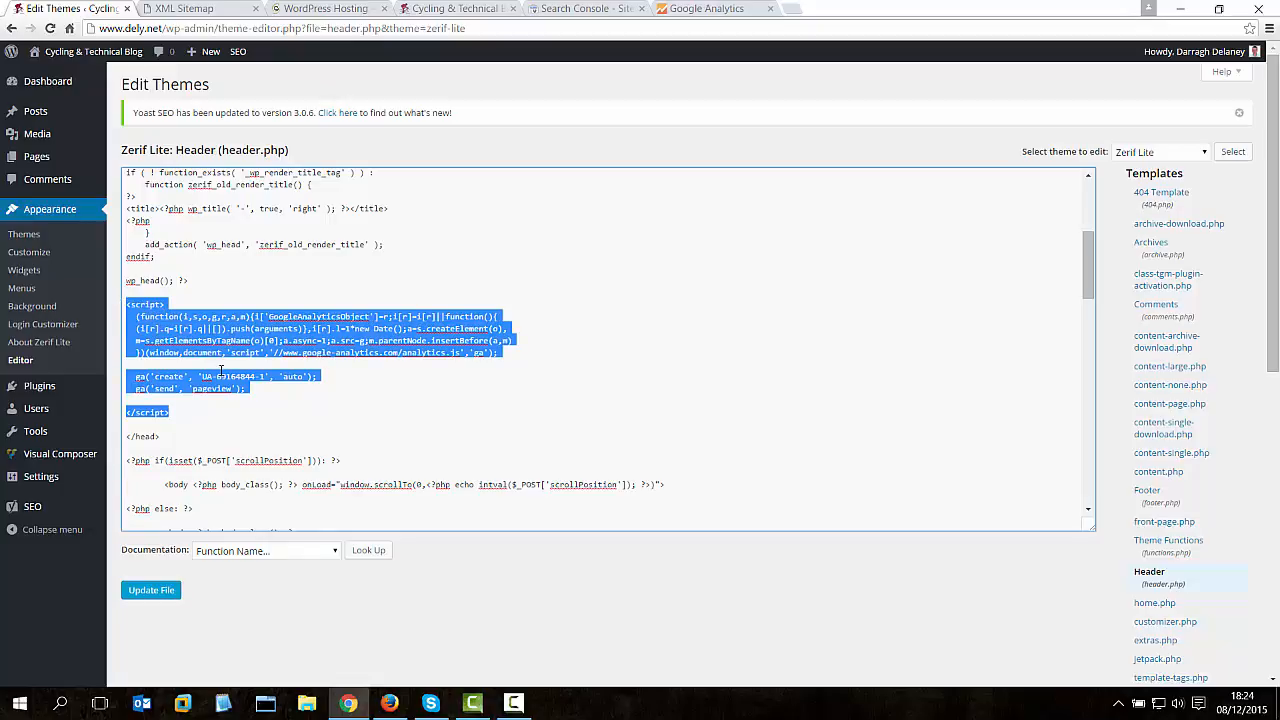
pyautogui.press('Delete')
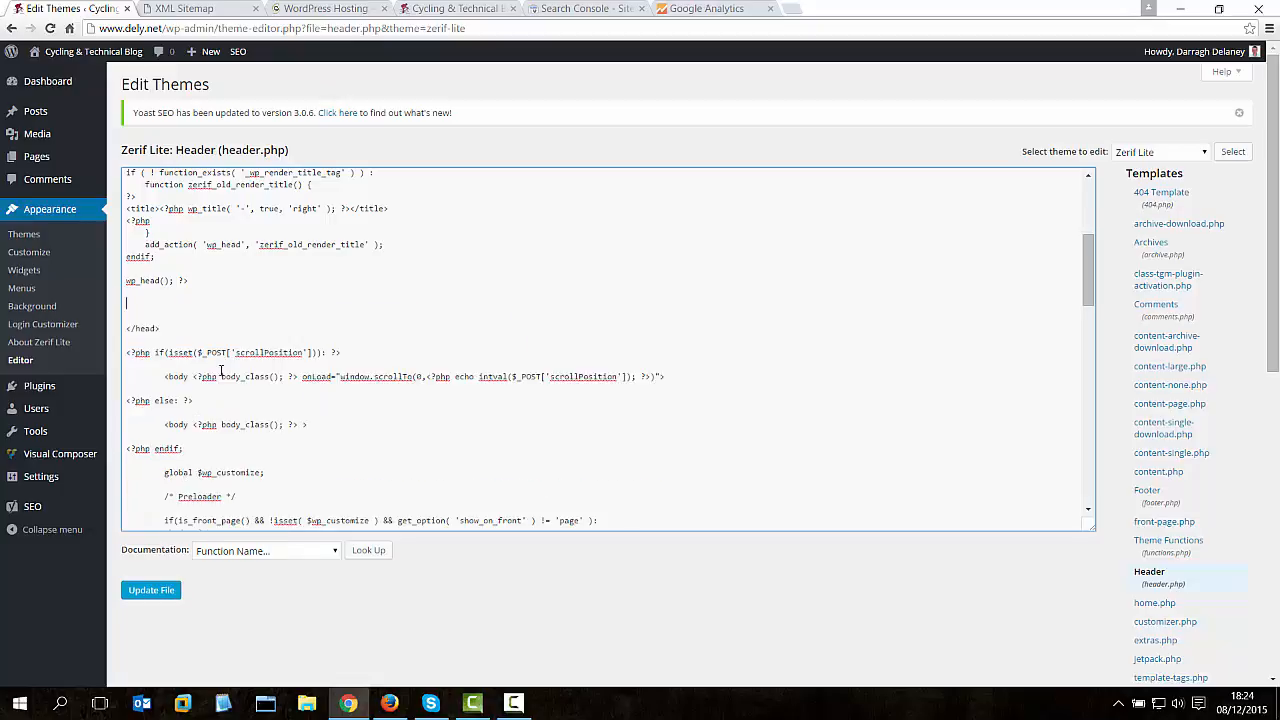
pyautogui.hotkey('ctrl', 'v')
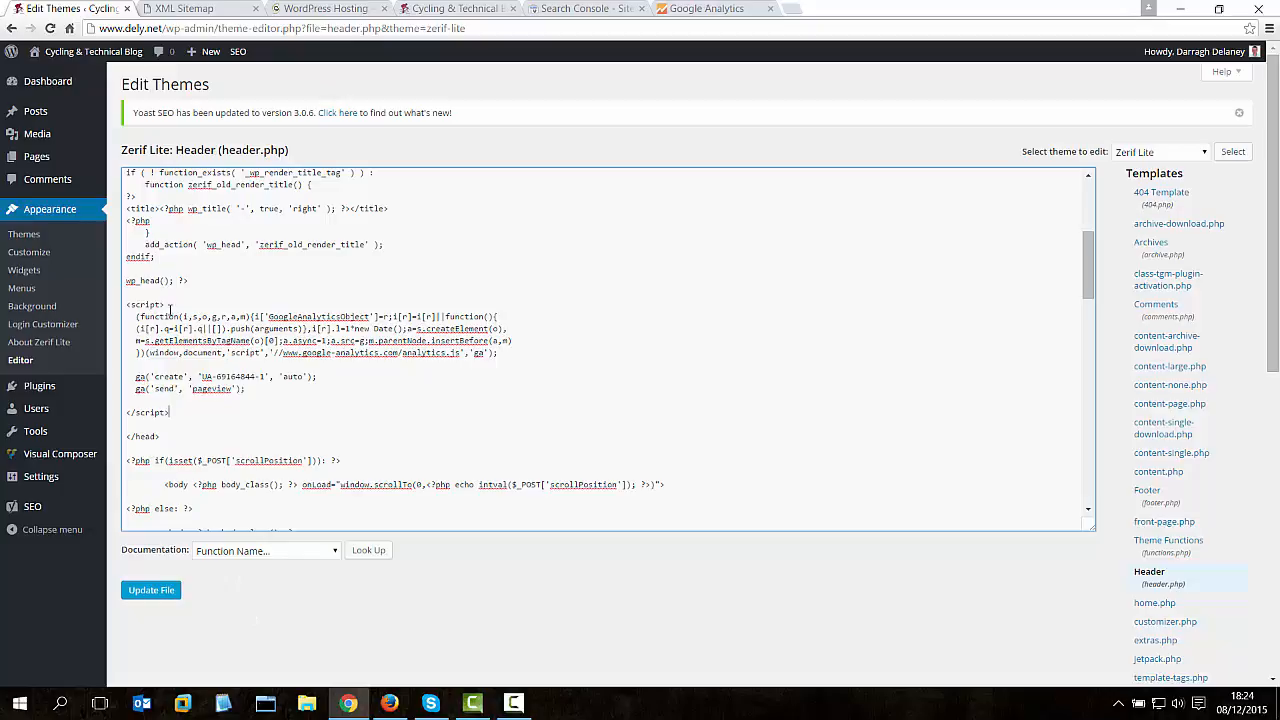
pyautogui.moveTo(164, 304); pyautogui.dragTo(127, 304)
pyautogui.click(115, 419)
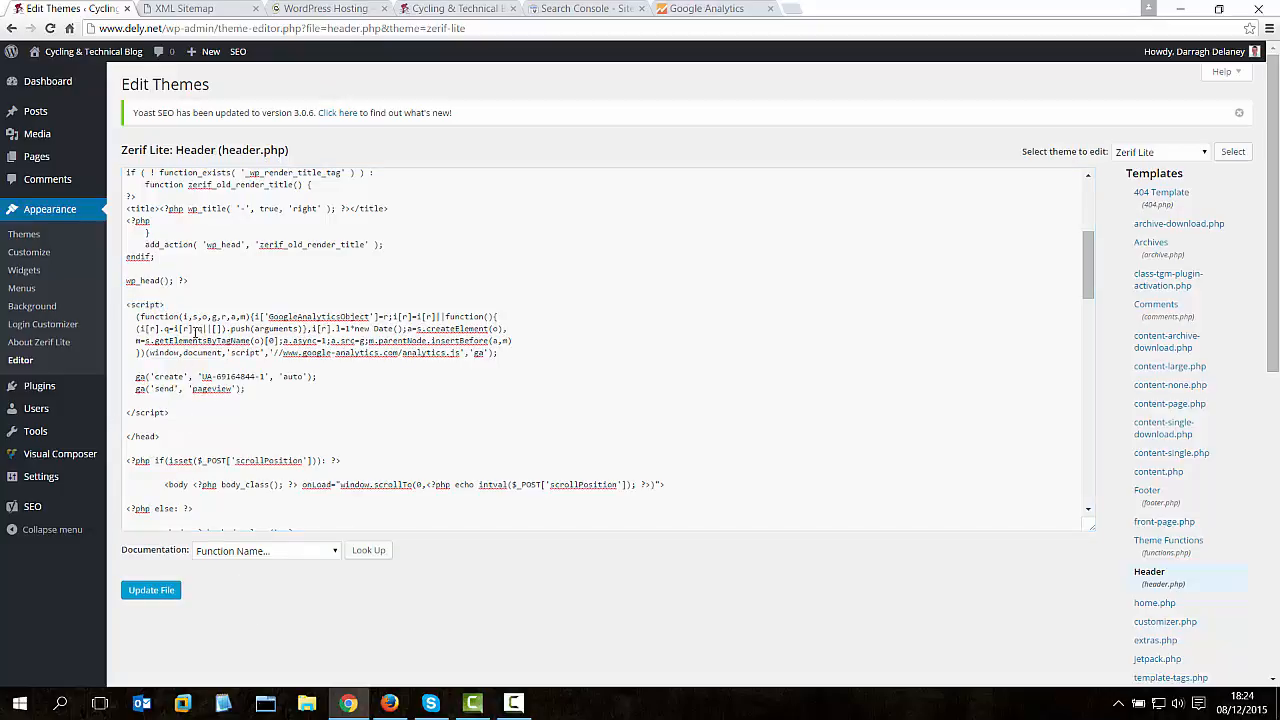
pyautogui.click(155, 591)
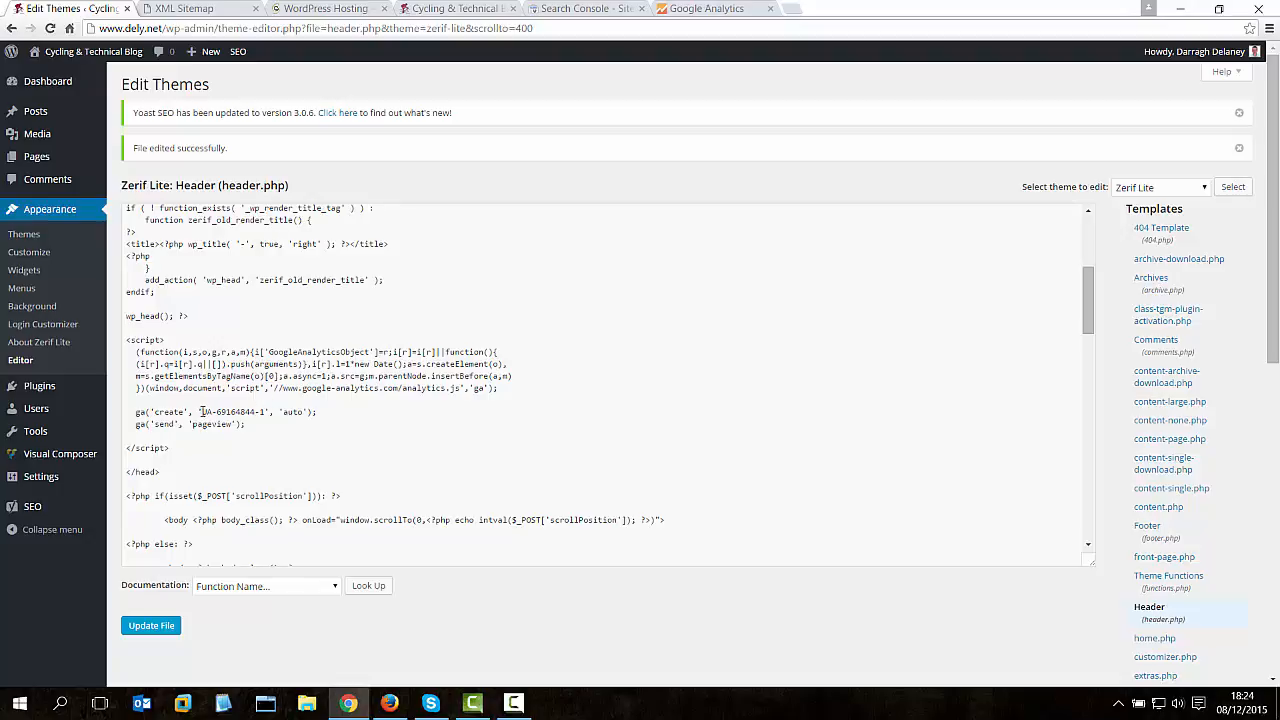
# Copy the Google Analytics tracking ID from the ga('create') line in header.php.
pyautogui.moveTo(201, 411); pyautogui.dragTo(265, 411)
pyautogui.rightClick(252, 416)
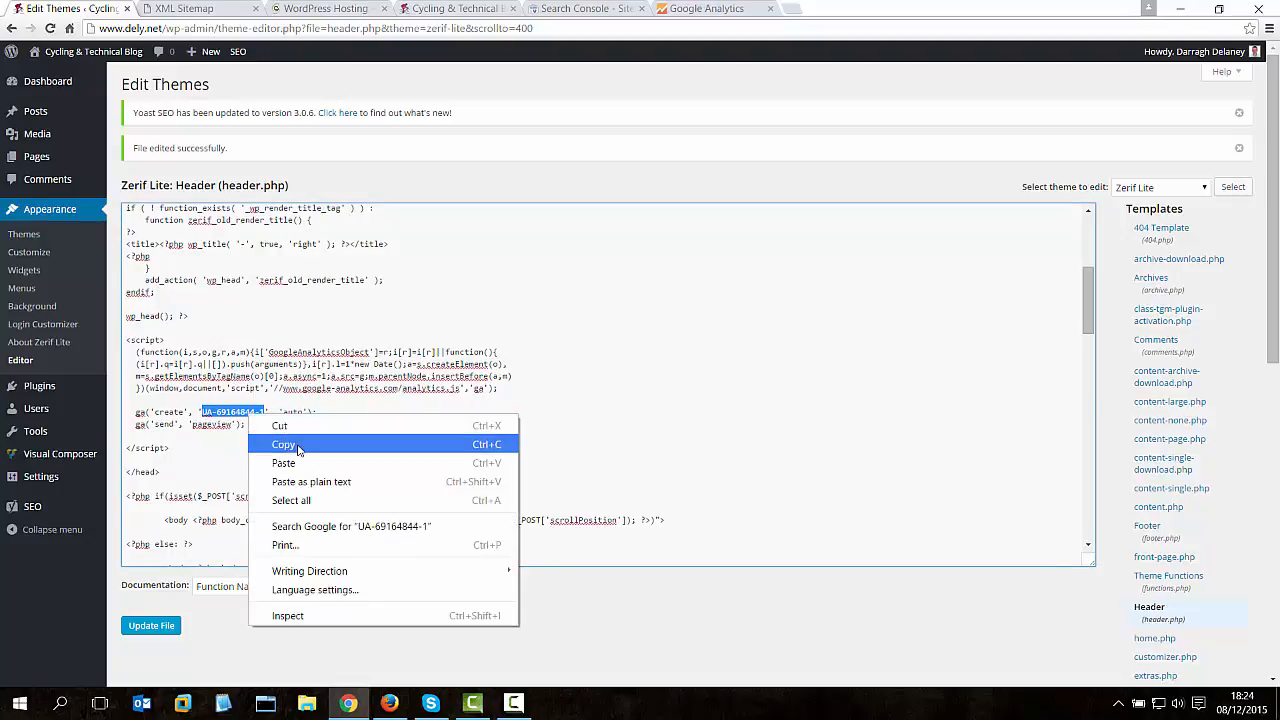
pyautogui.click(295, 446)
# Switch to the blog's home page tab, open the "Couch to 10k – My Personal Fitness Journey" post and view its page source.
pyautogui.click(462, 8)
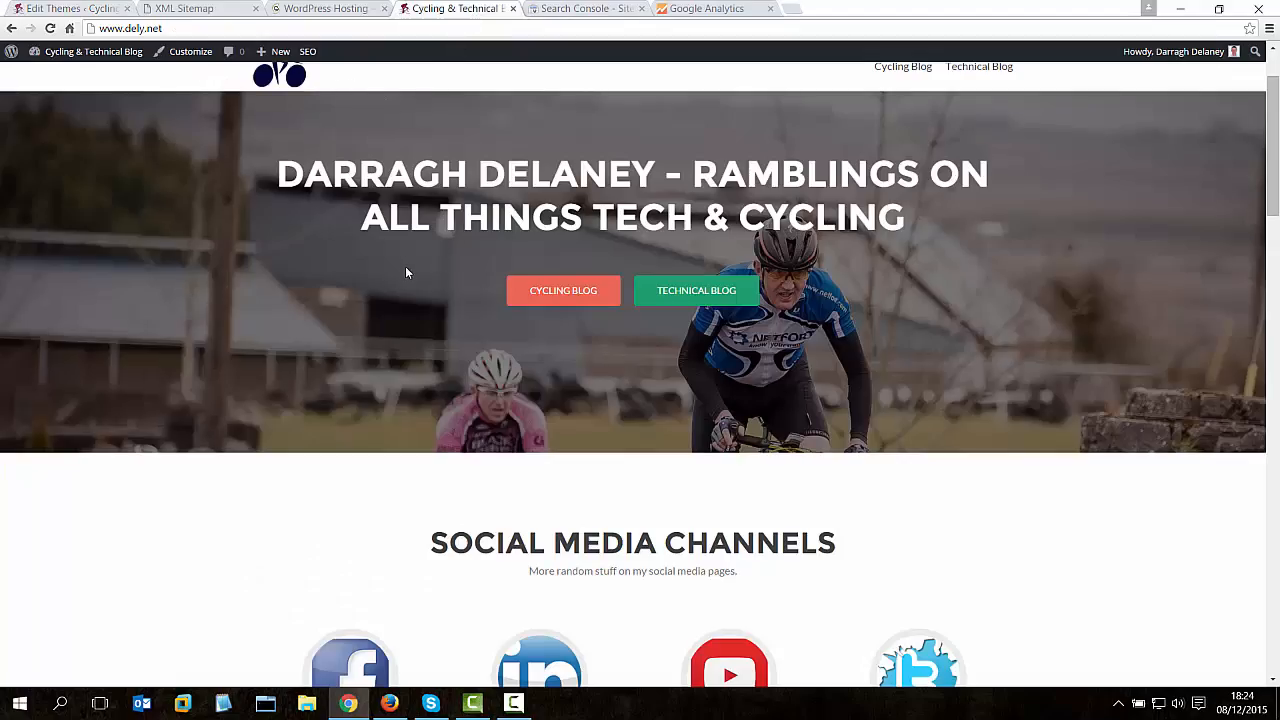
pyautogui.scroll(-15, 405, 266)
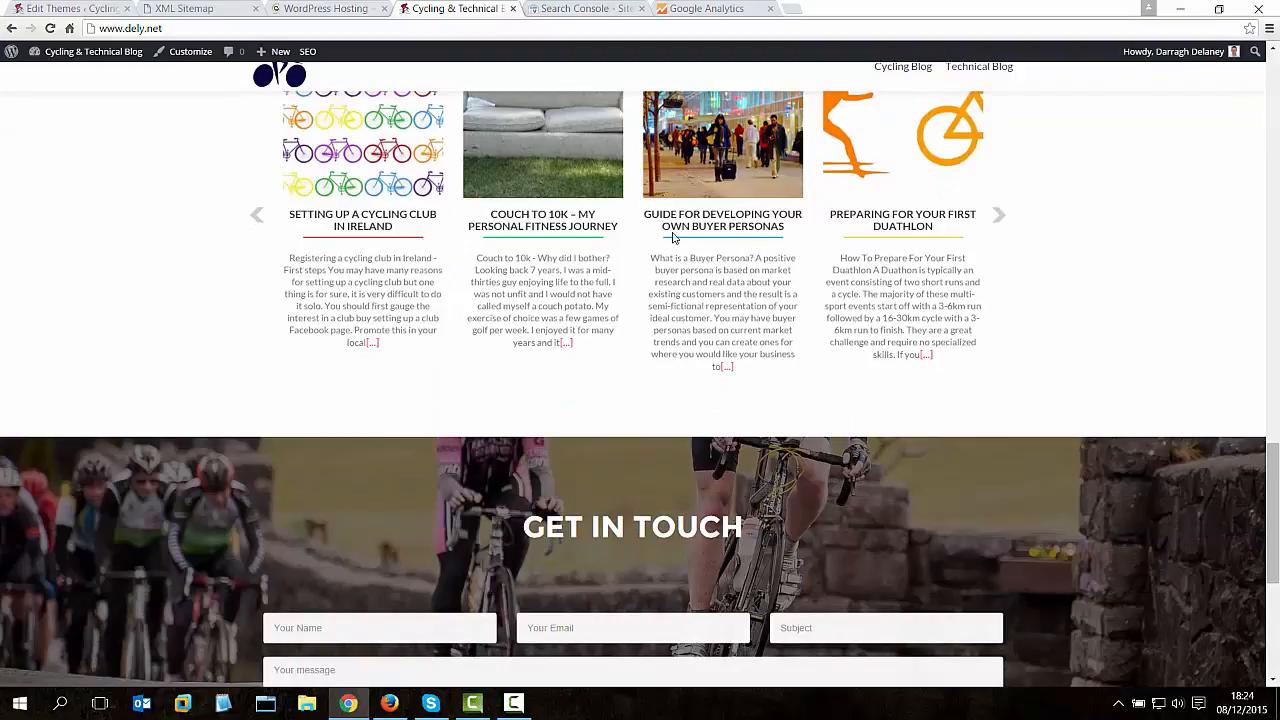
pyautogui.click(596, 226)
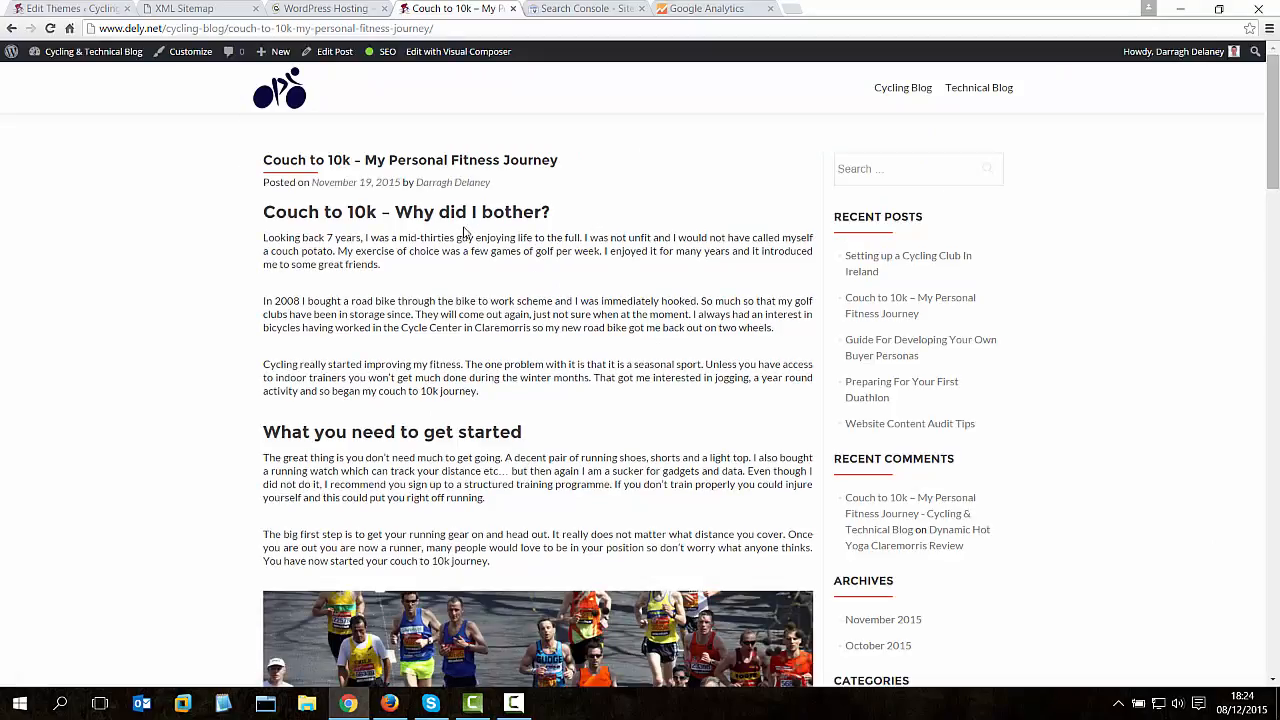
pyautogui.rightClick(92, 220)
pyautogui.click(172, 357)
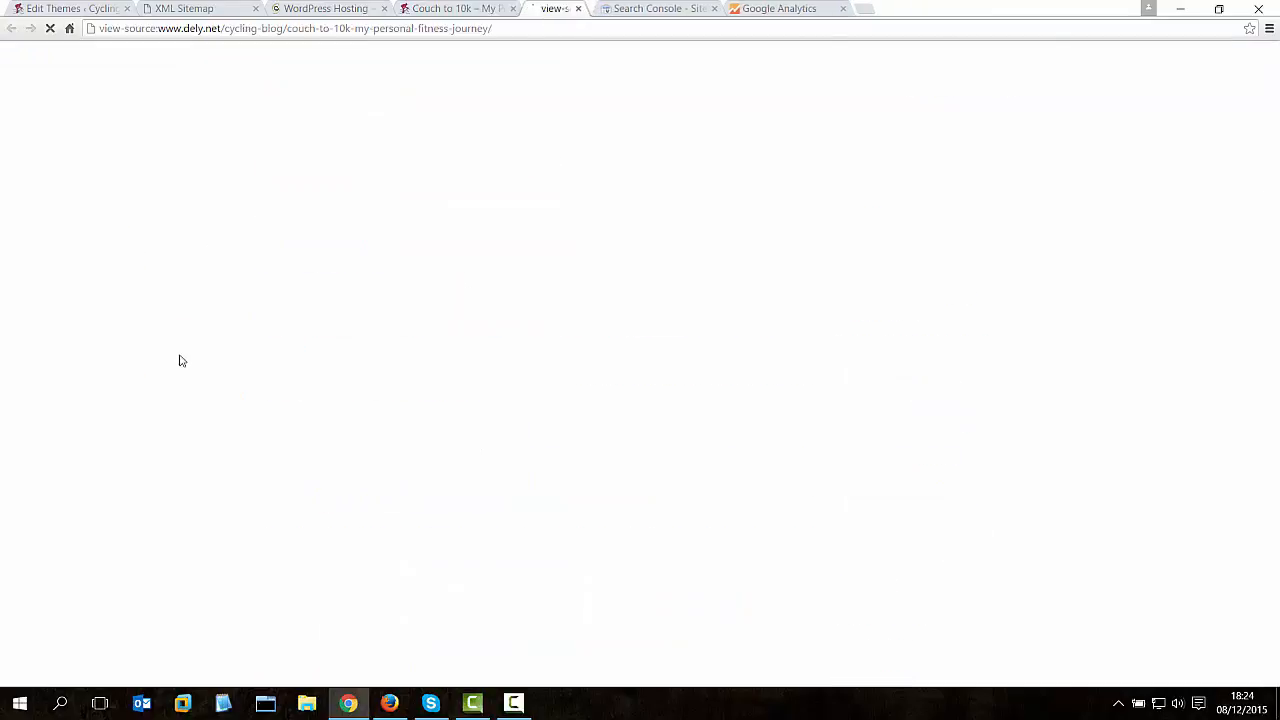
# Look through the post's page source and search it for the copied tracking ID.
pyautogui.scroll(-20, 186, 312)
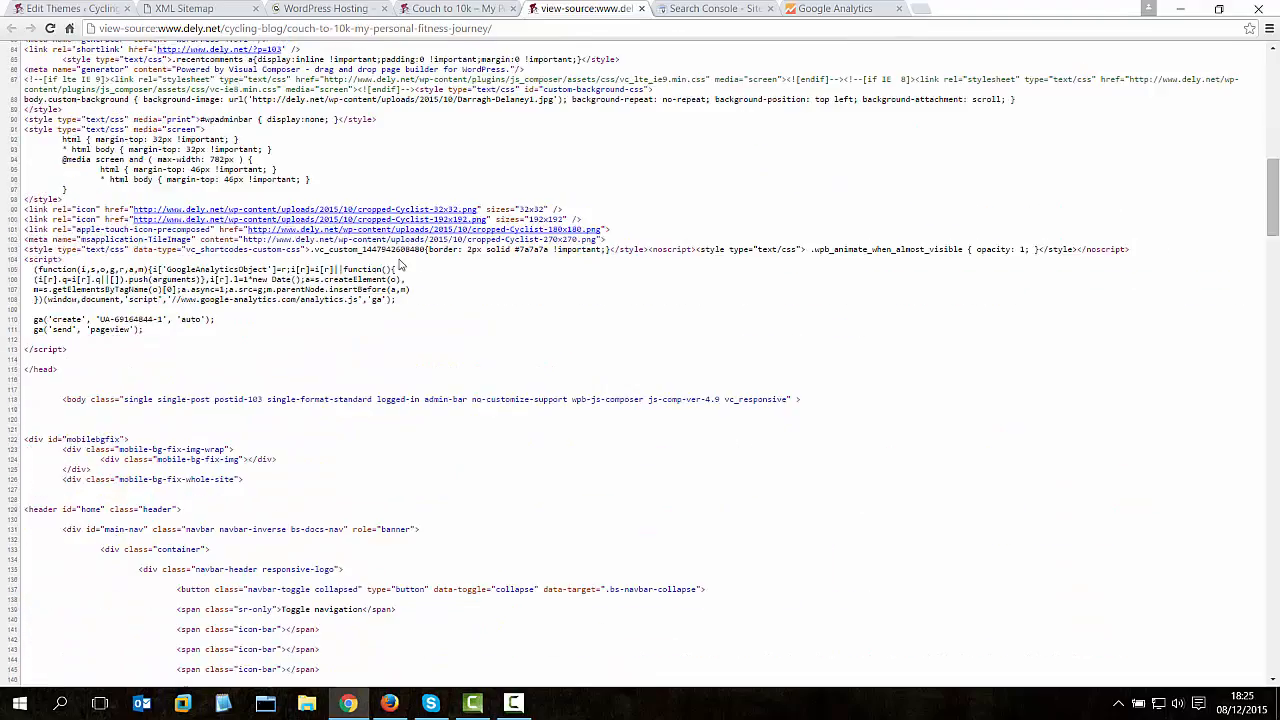
pyautogui.scroll(-5, 340, 250)
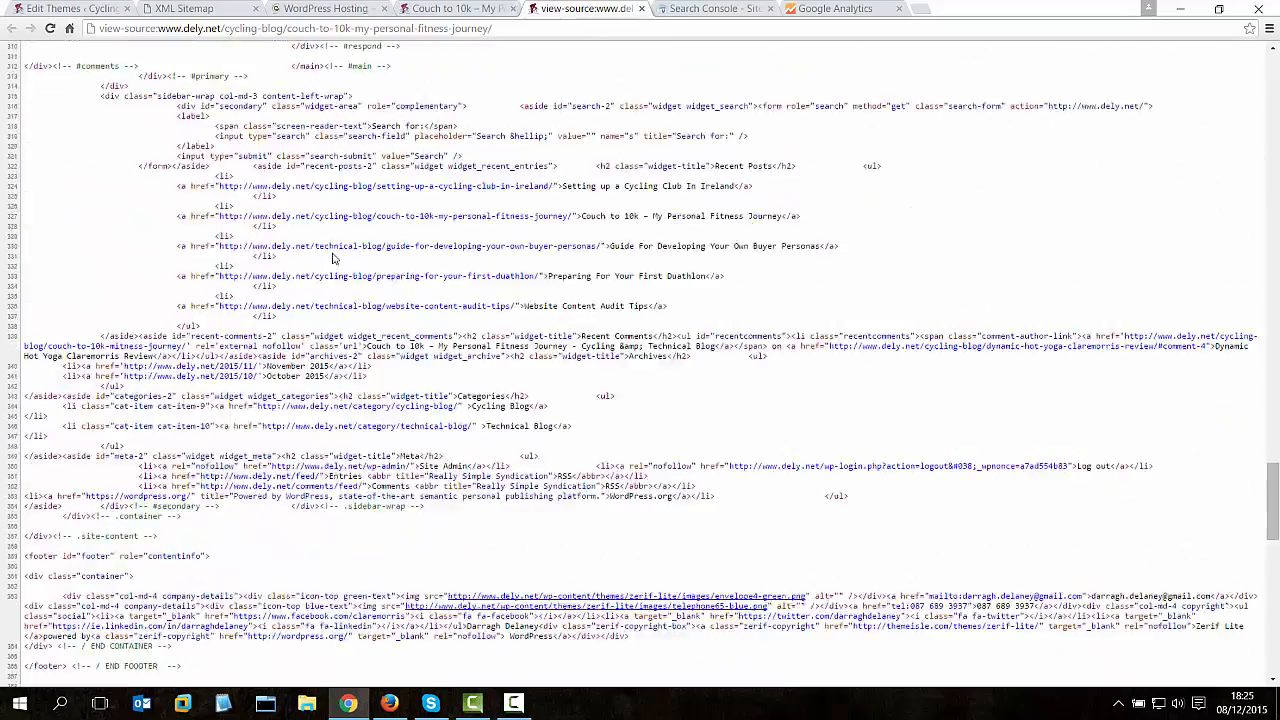
pyautogui.scroll(20, 334, 258)
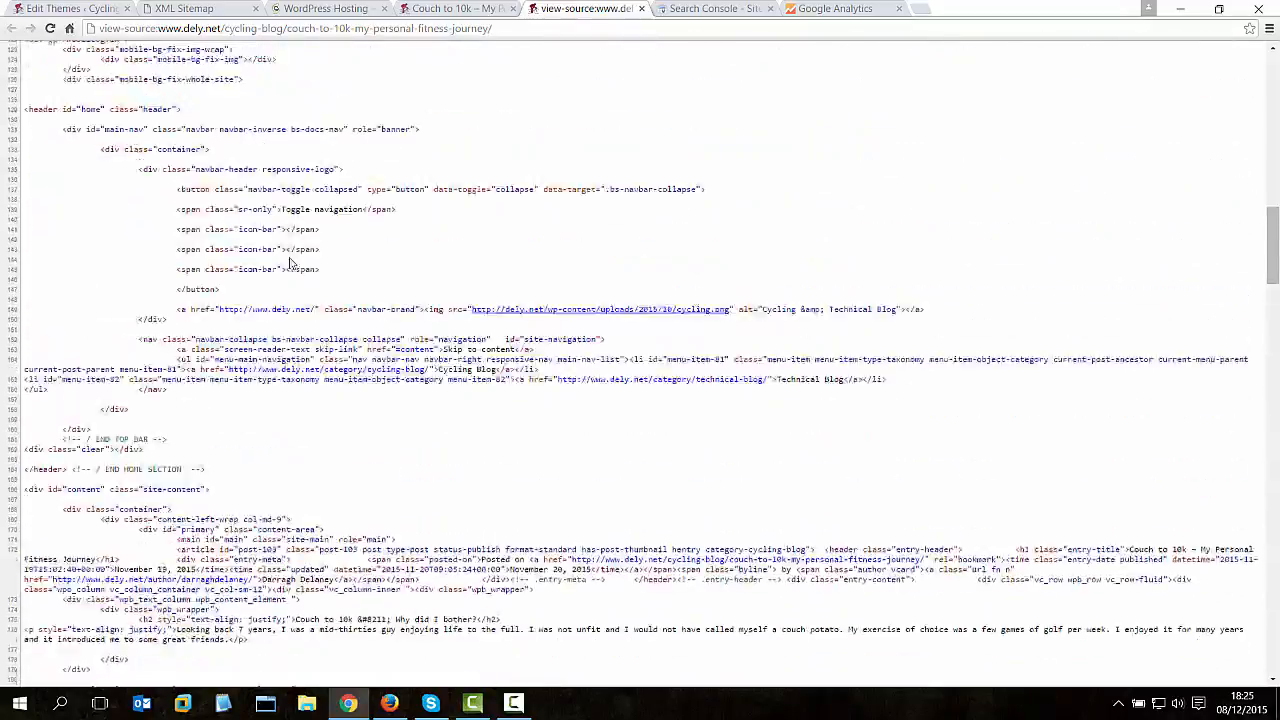
pyautogui.scroll(13, 330, 252)
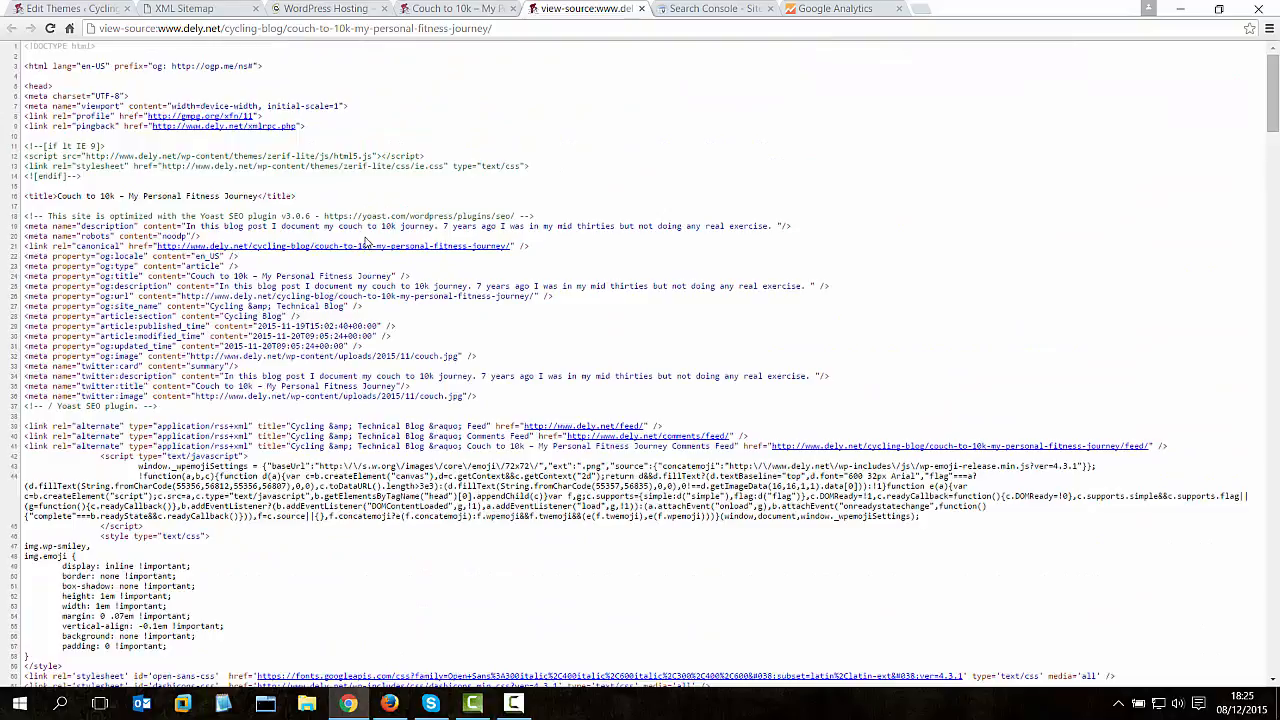
pyautogui.hotkey('ctrl', 'f')
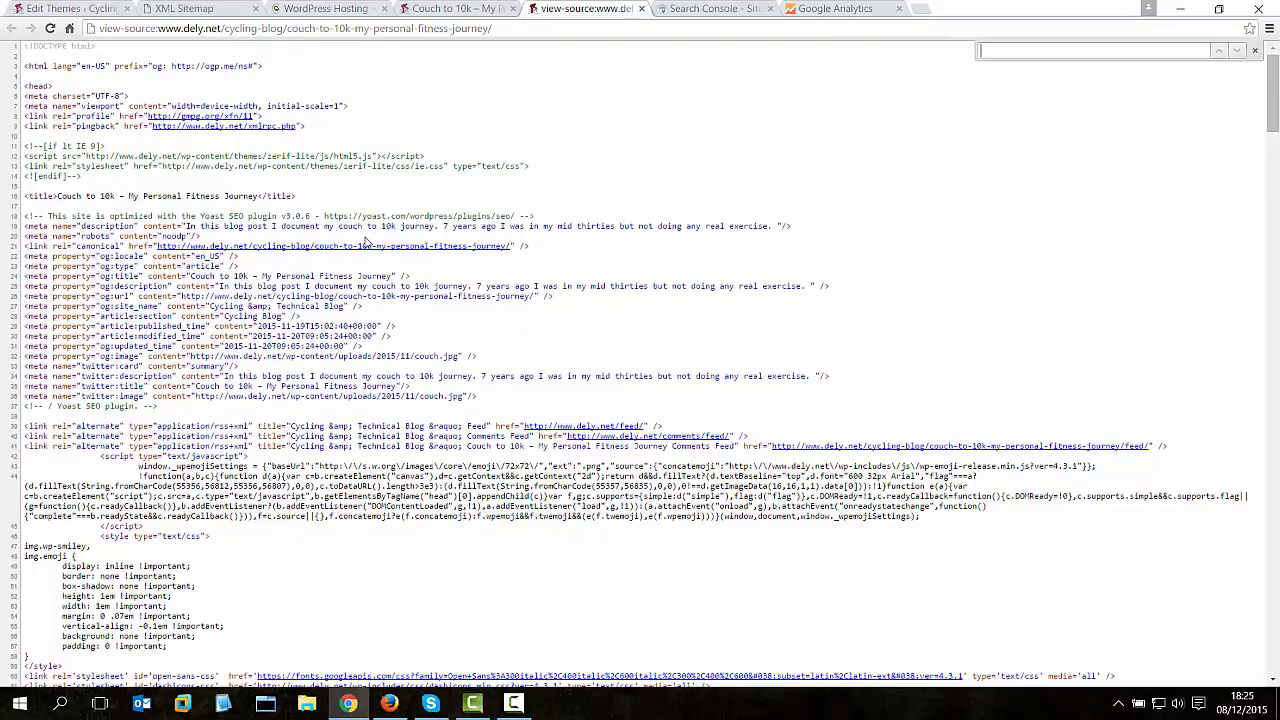
pyautogui.rightClick(1002, 50)
pyautogui.click(1058, 116)
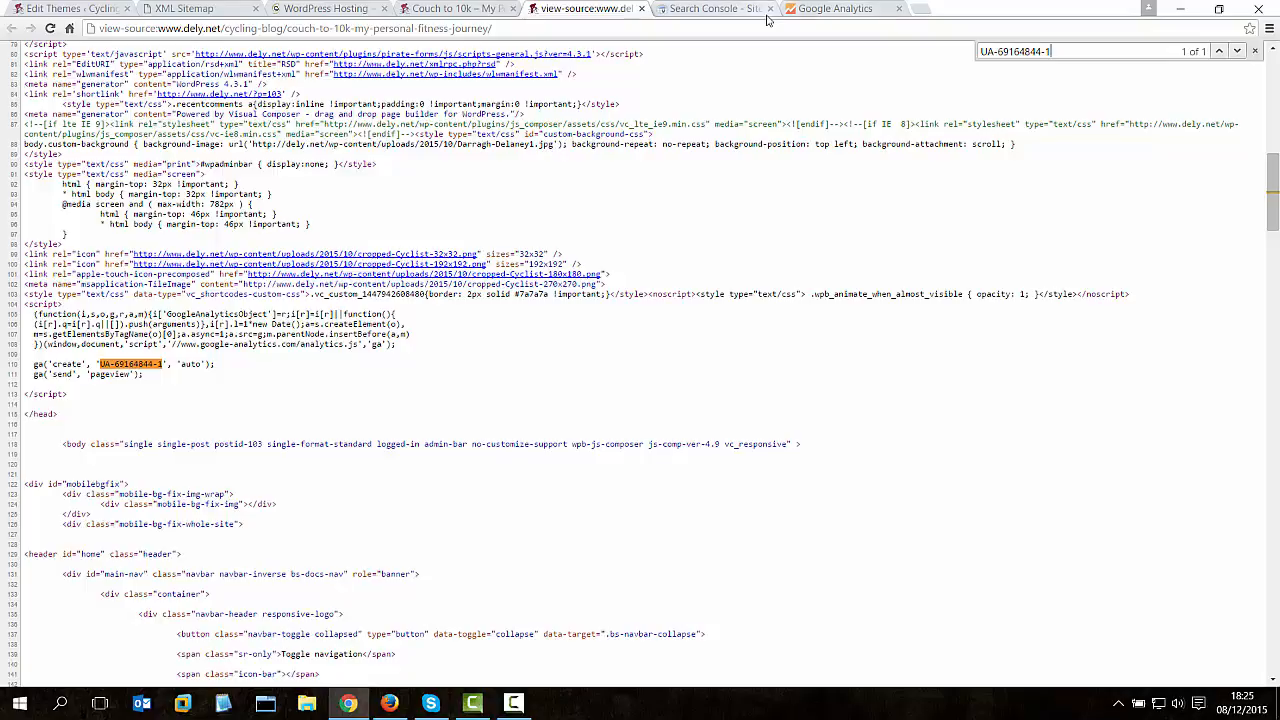
pyautogui.click(816, 14)
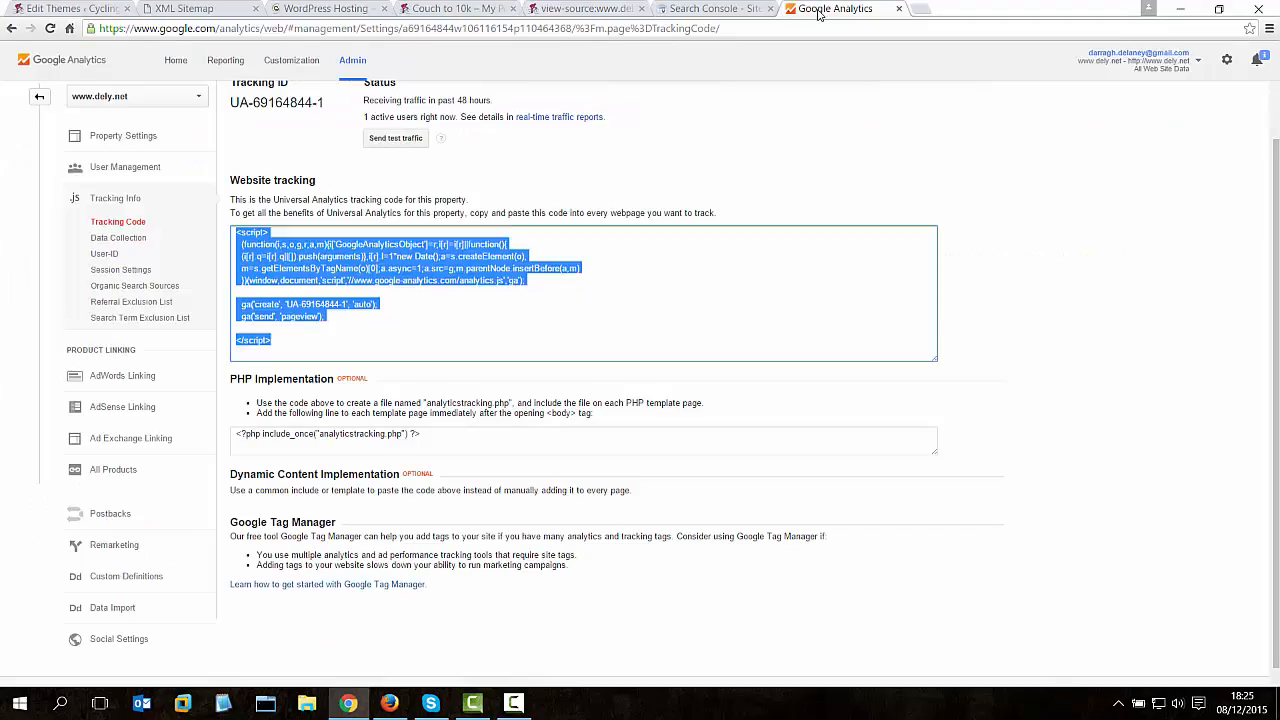
pyautogui.scroll(1, 556, 248)
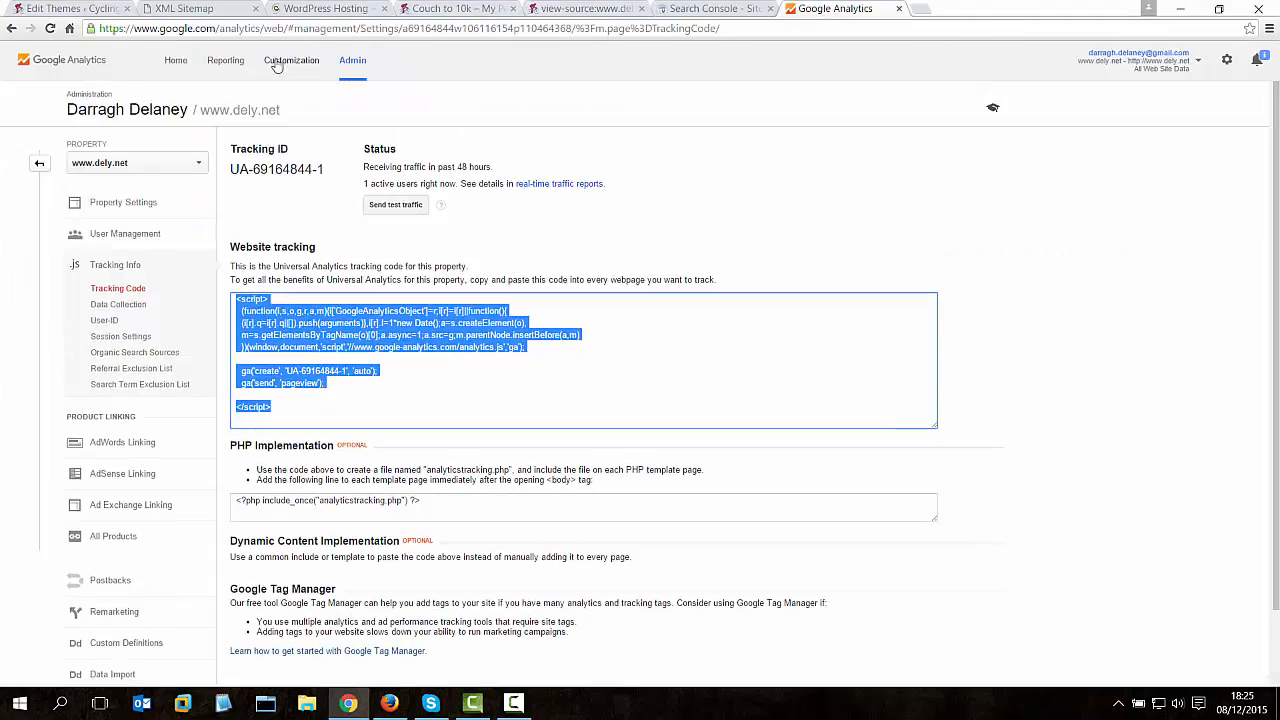
pyautogui.click(176, 62)
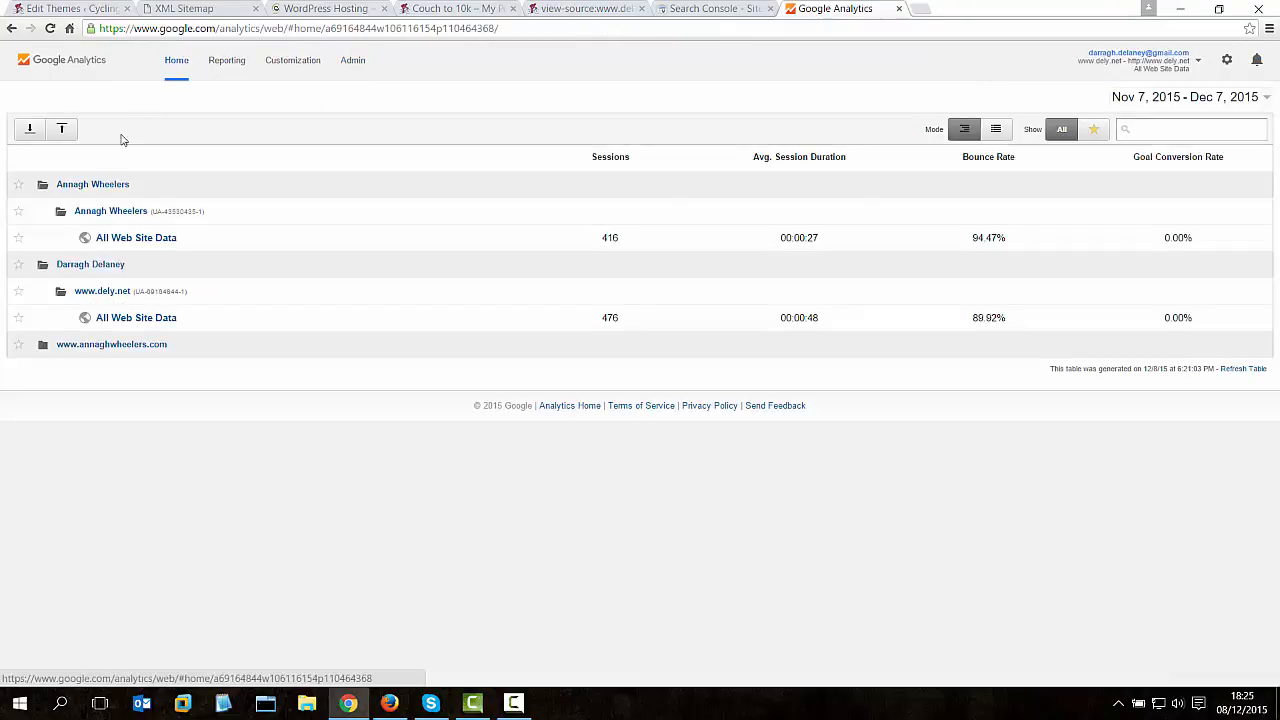
pyautogui.click(141, 320)
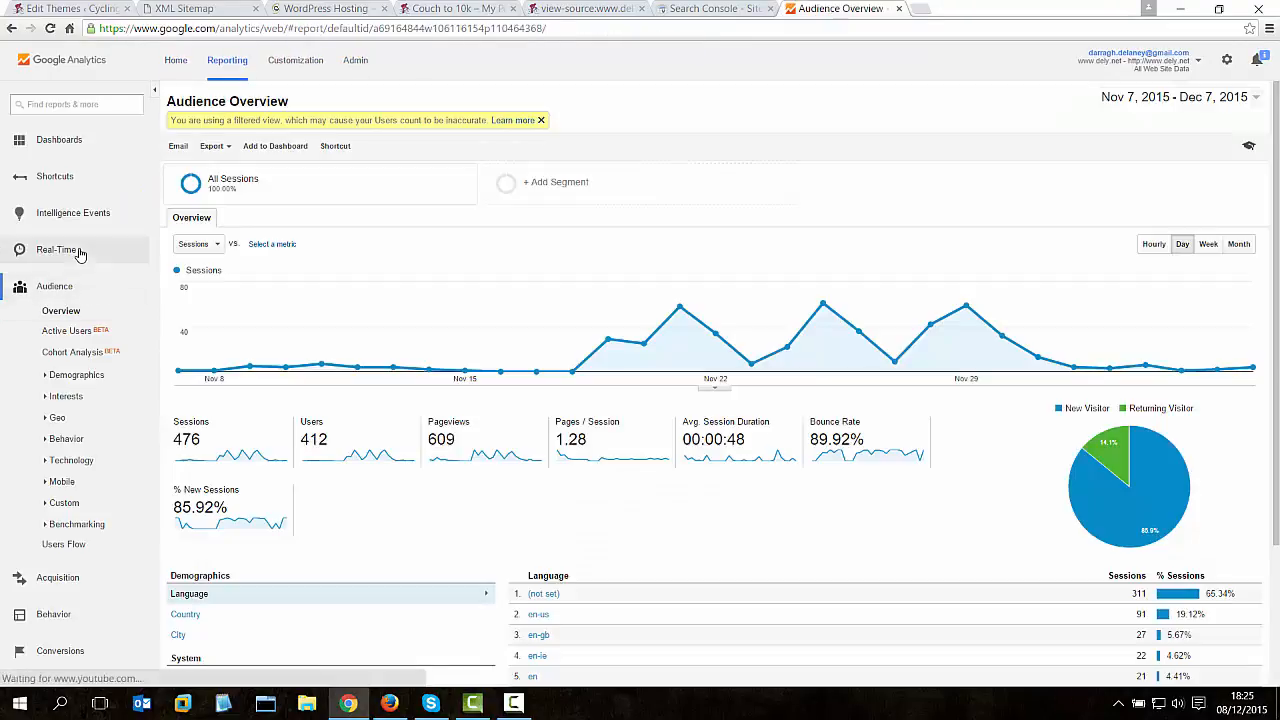
pyautogui.click(80, 251)
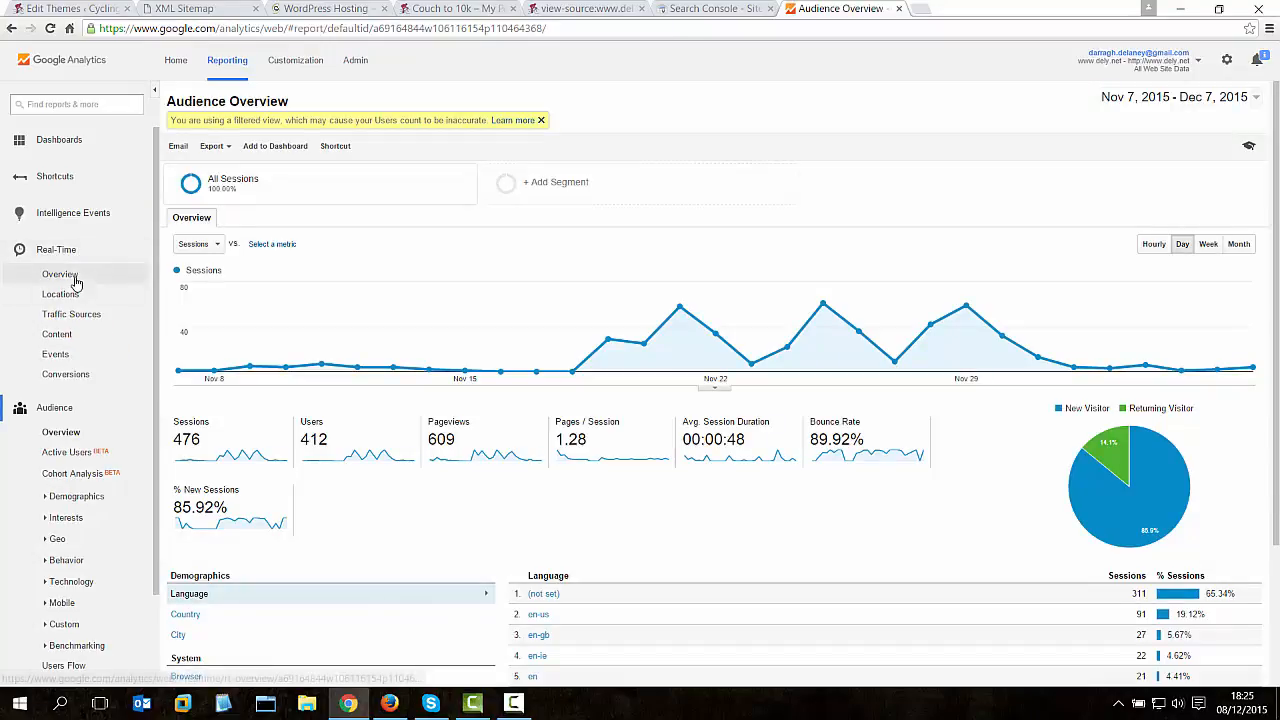
pyautogui.click(74, 279)
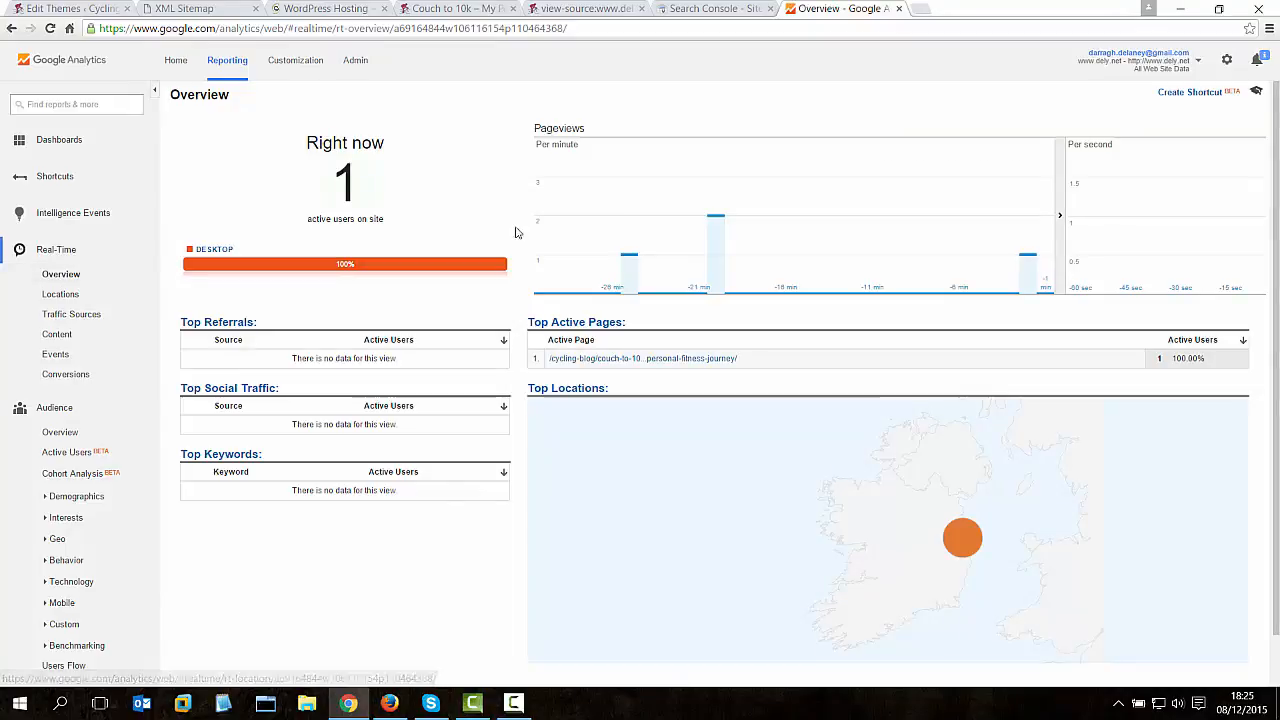
pyautogui.doubleClick(344, 178)
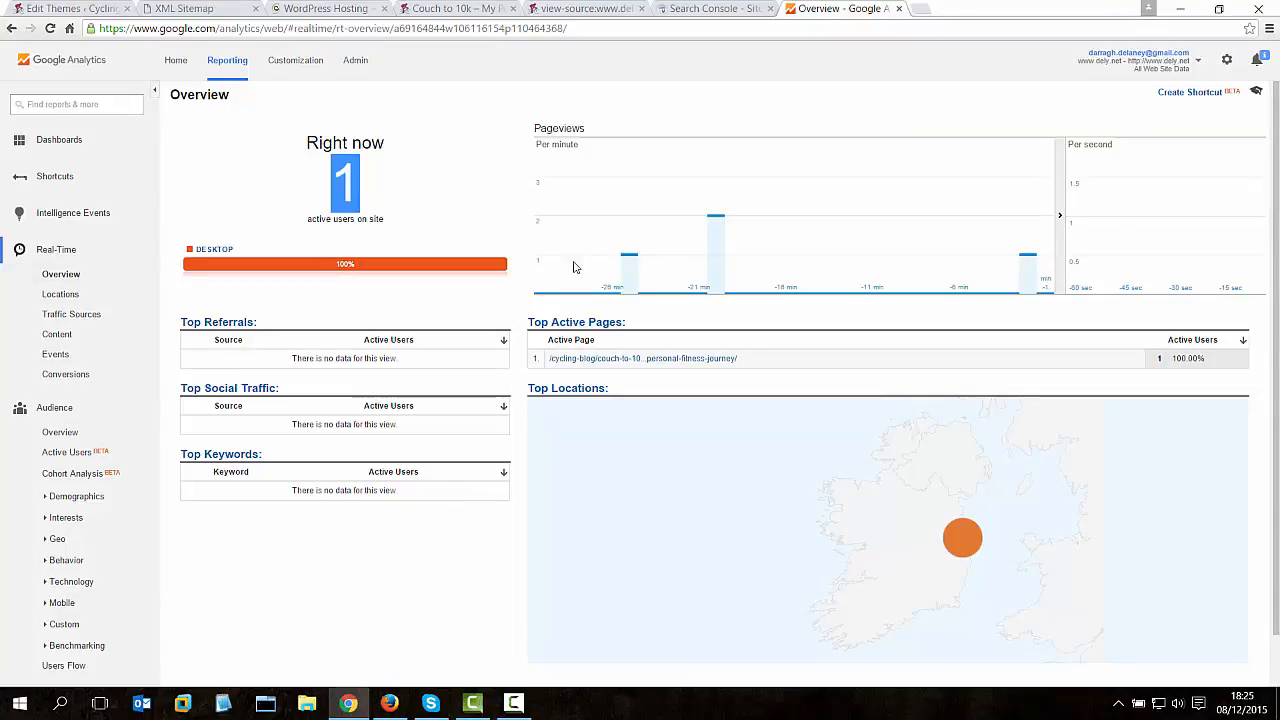
pyautogui.moveTo(969, 540)
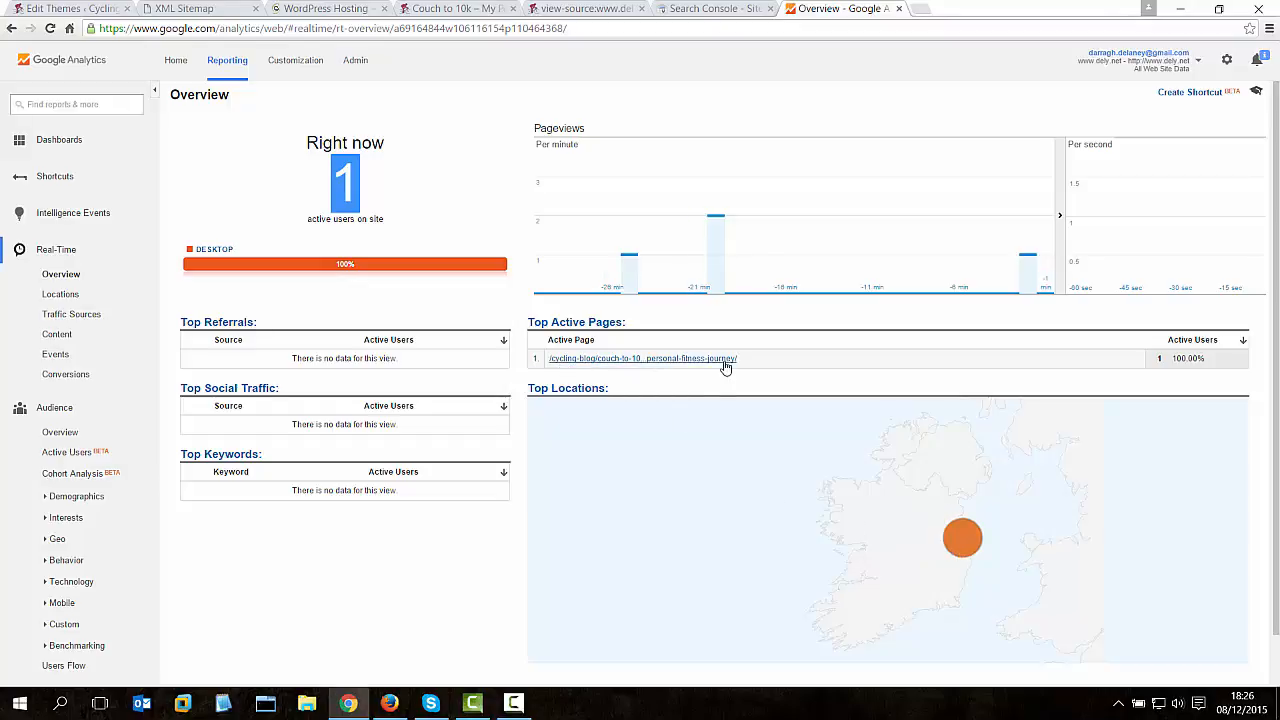
# Close the page-source tab and return to the Couch to 10k blog post.
pyautogui.click(585, 8)
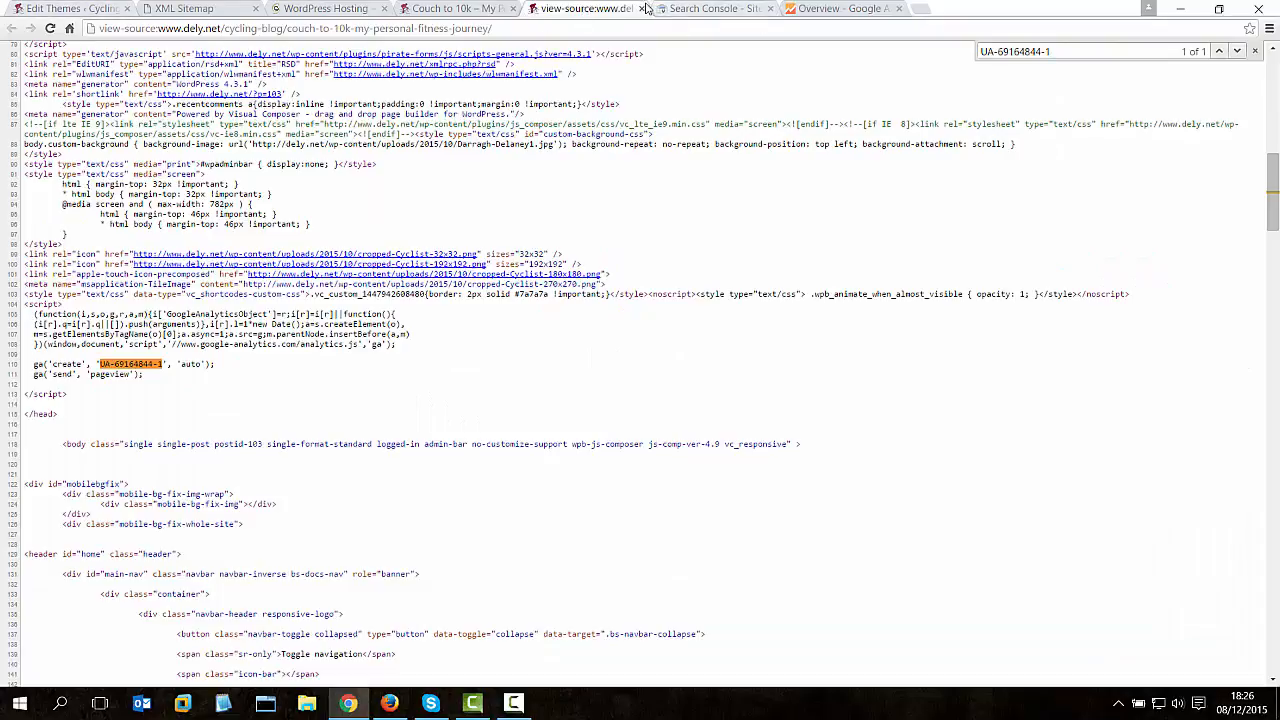
pyautogui.click(641, 8)
pyautogui.click(436, 8)
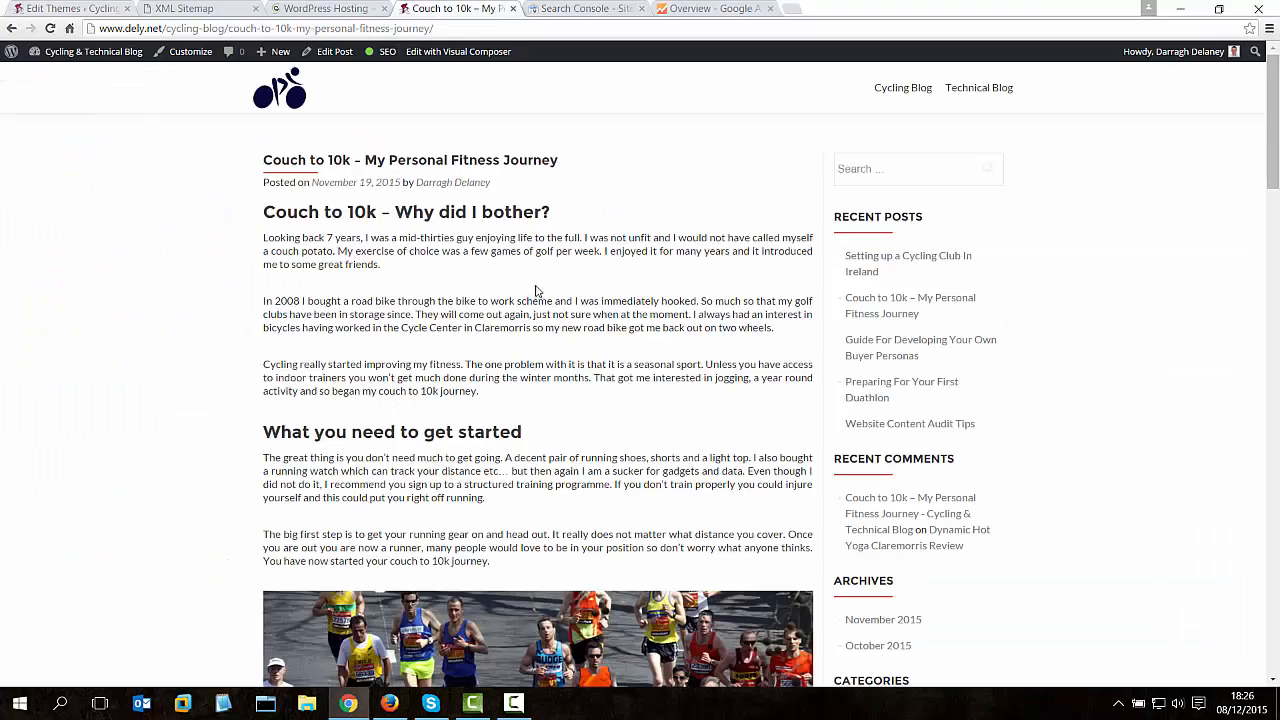
pyautogui.click(712, 8)
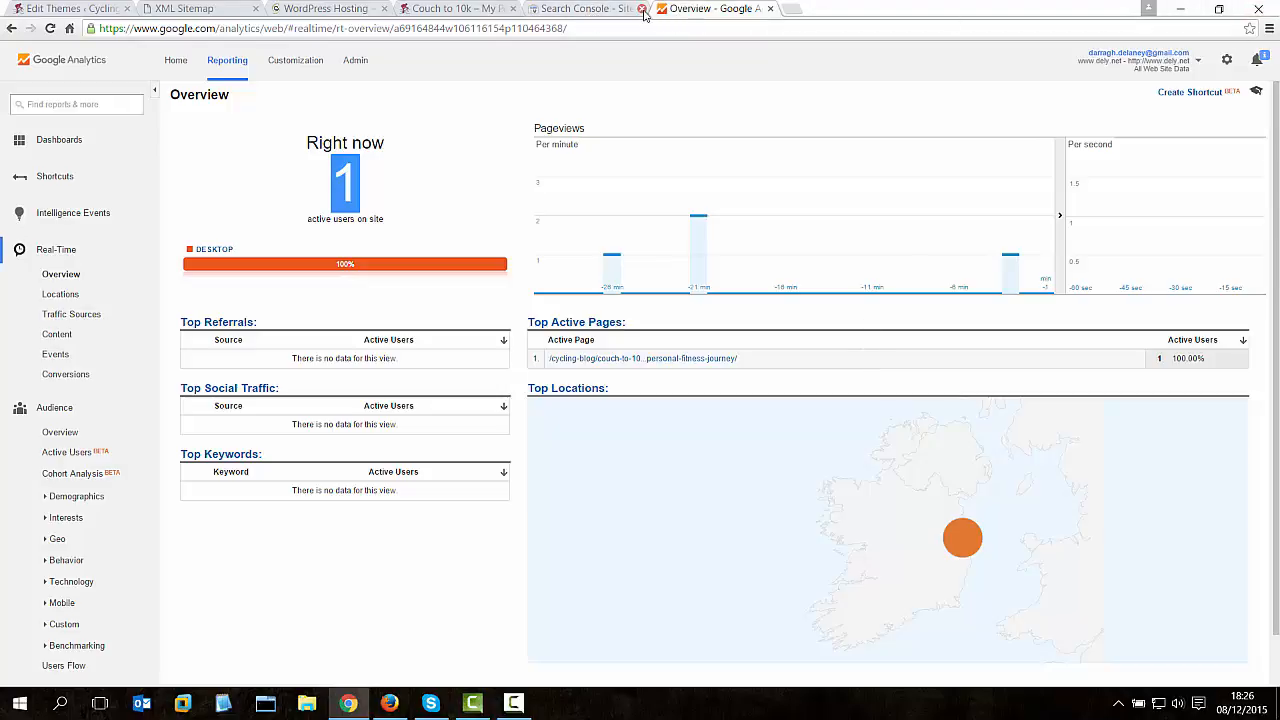
pyautogui.click(603, 12)
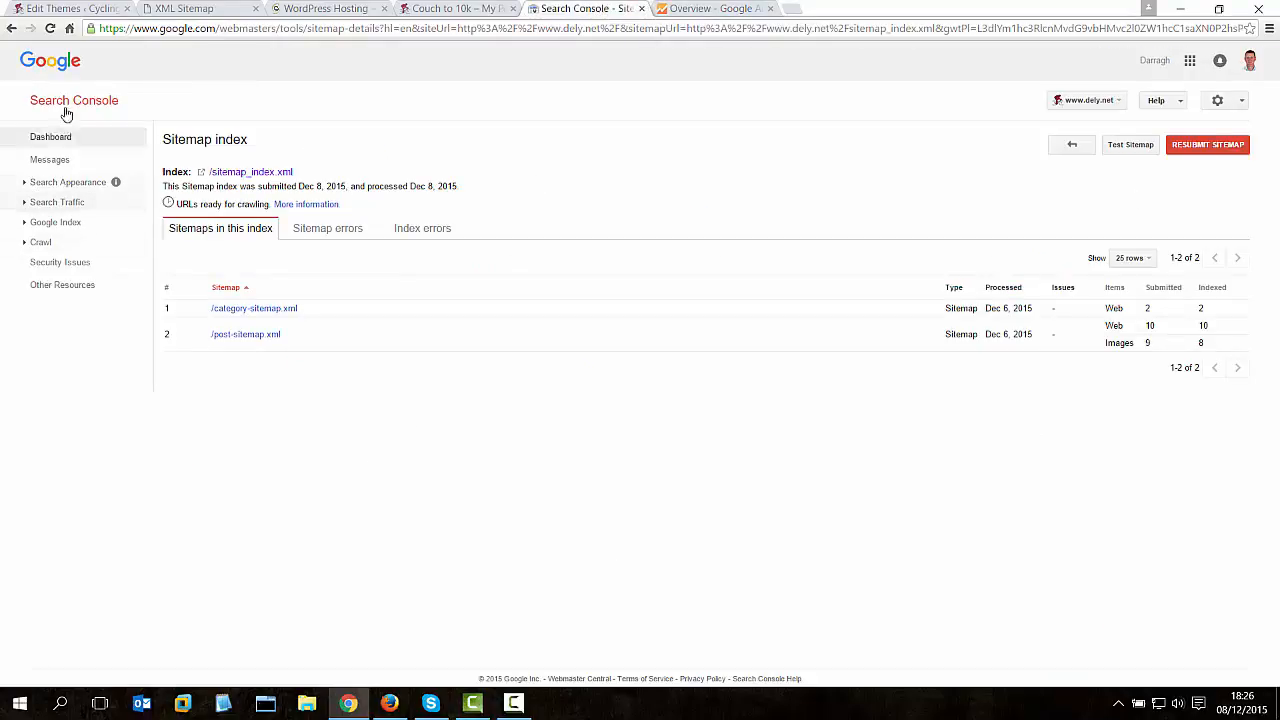
pyautogui.click(27, 204)
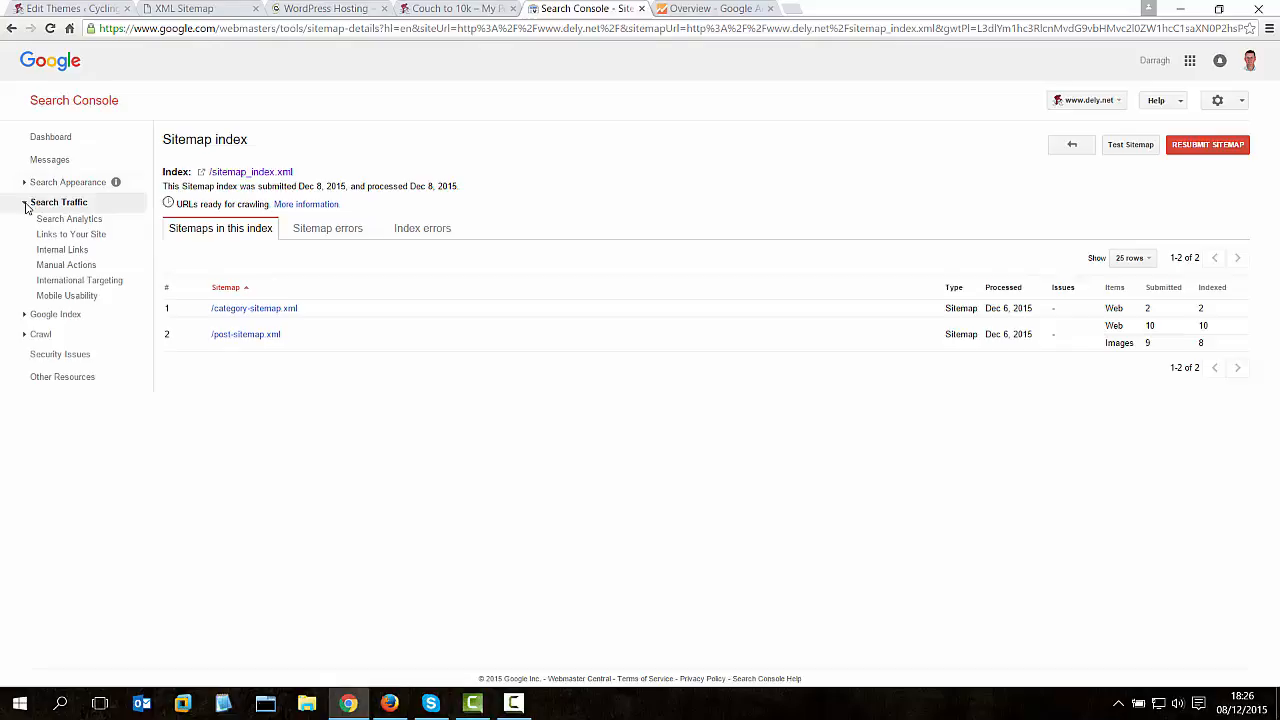
pyautogui.click(97, 226)
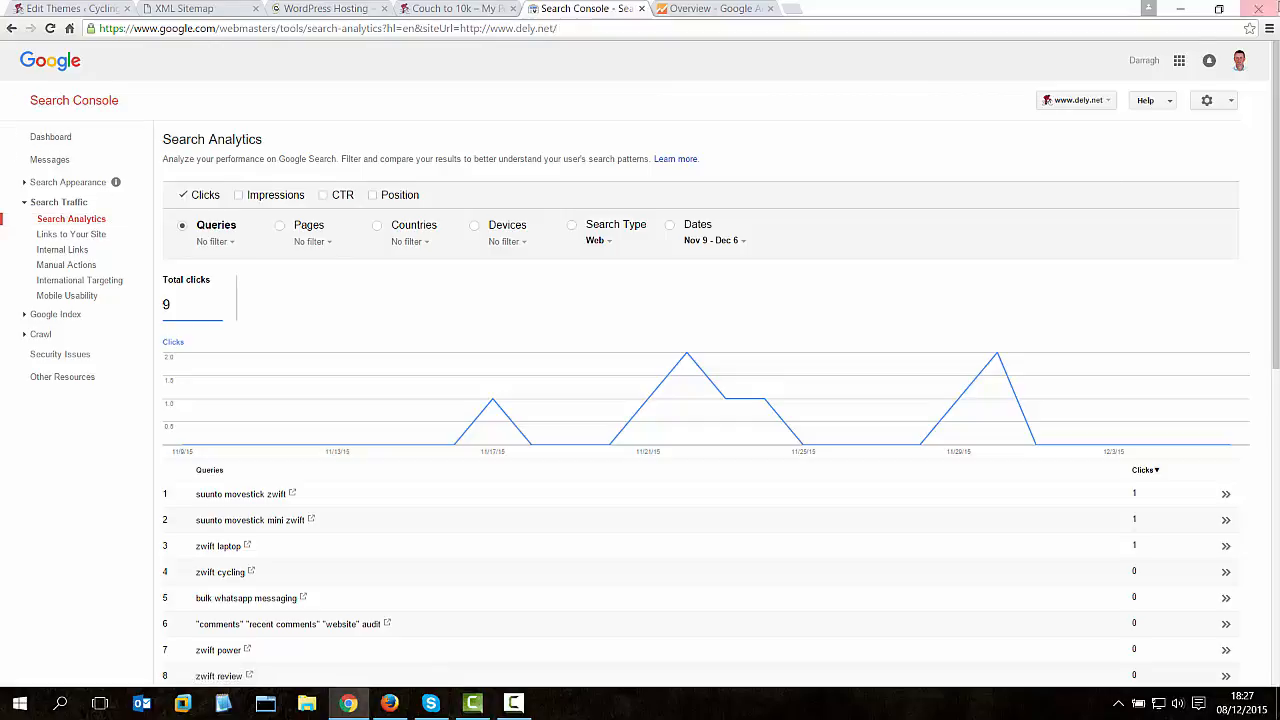
pyautogui.click(742, 244)
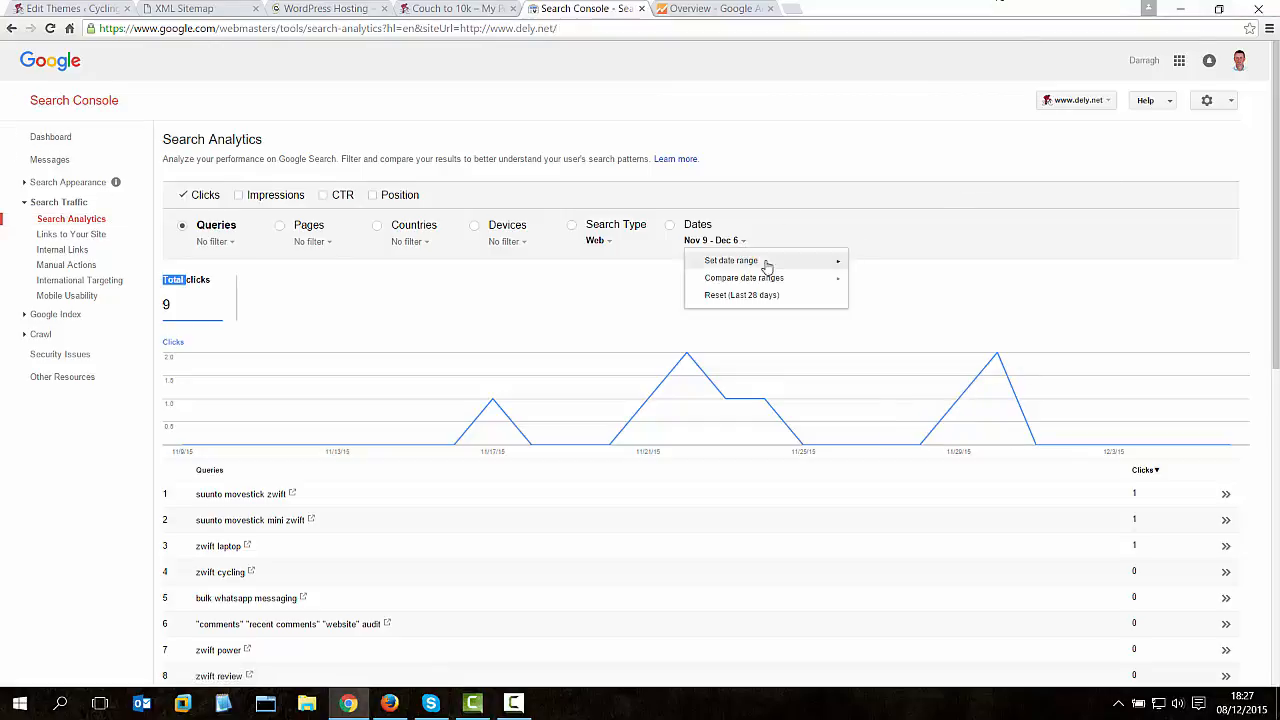
pyautogui.click(774, 300)
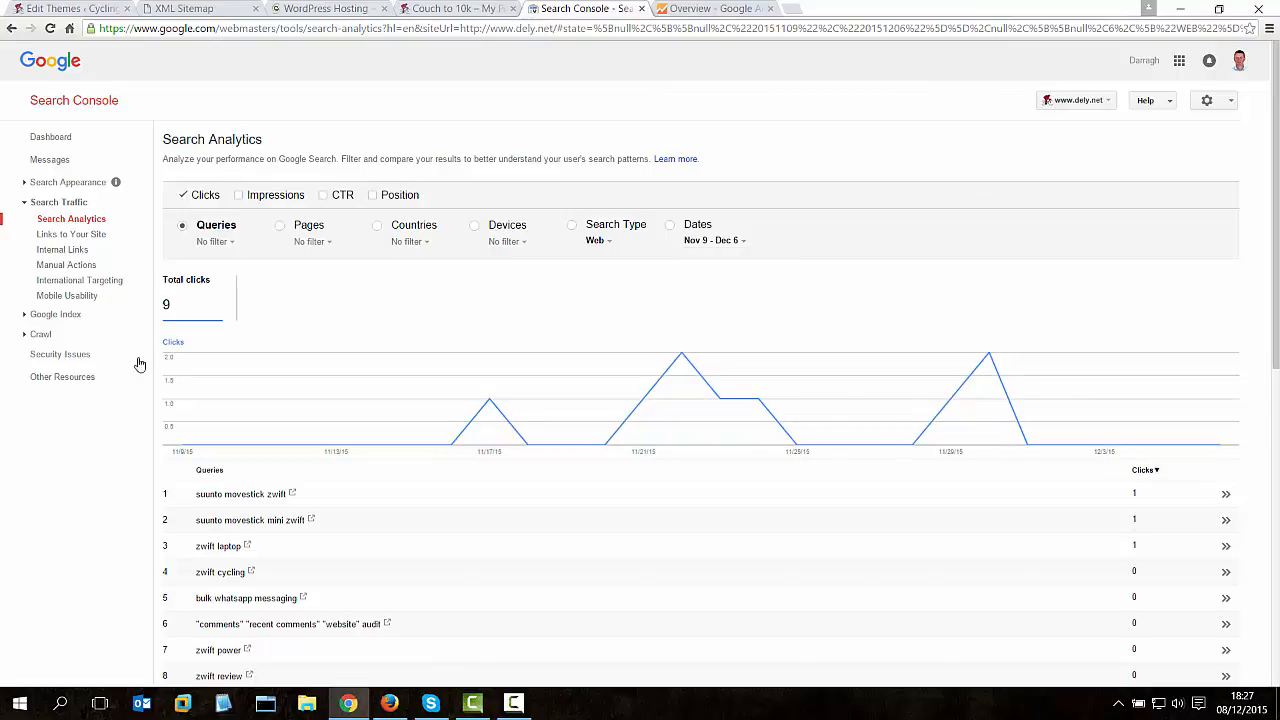
# Add impressions to the Search Analytics report and set its date range to the last 90 days.
pyautogui.moveTo(211, 440)
pyautogui.click(239, 197)
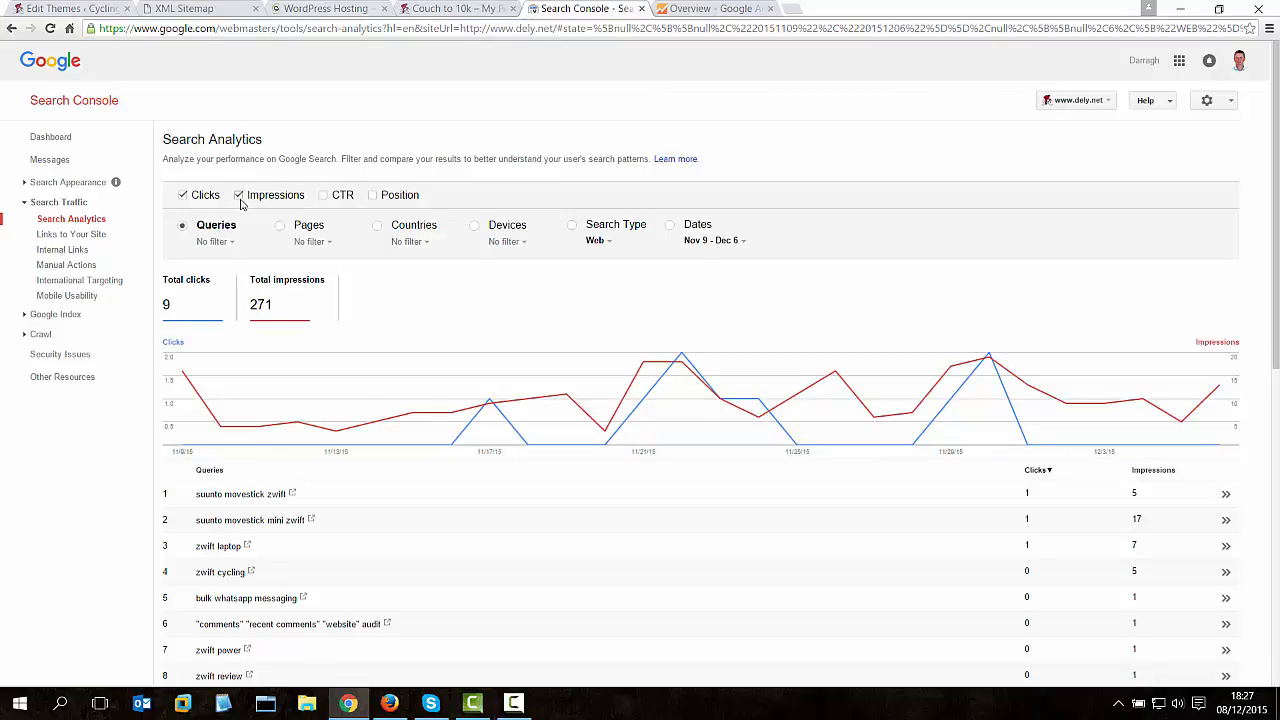
pyautogui.click(745, 241)
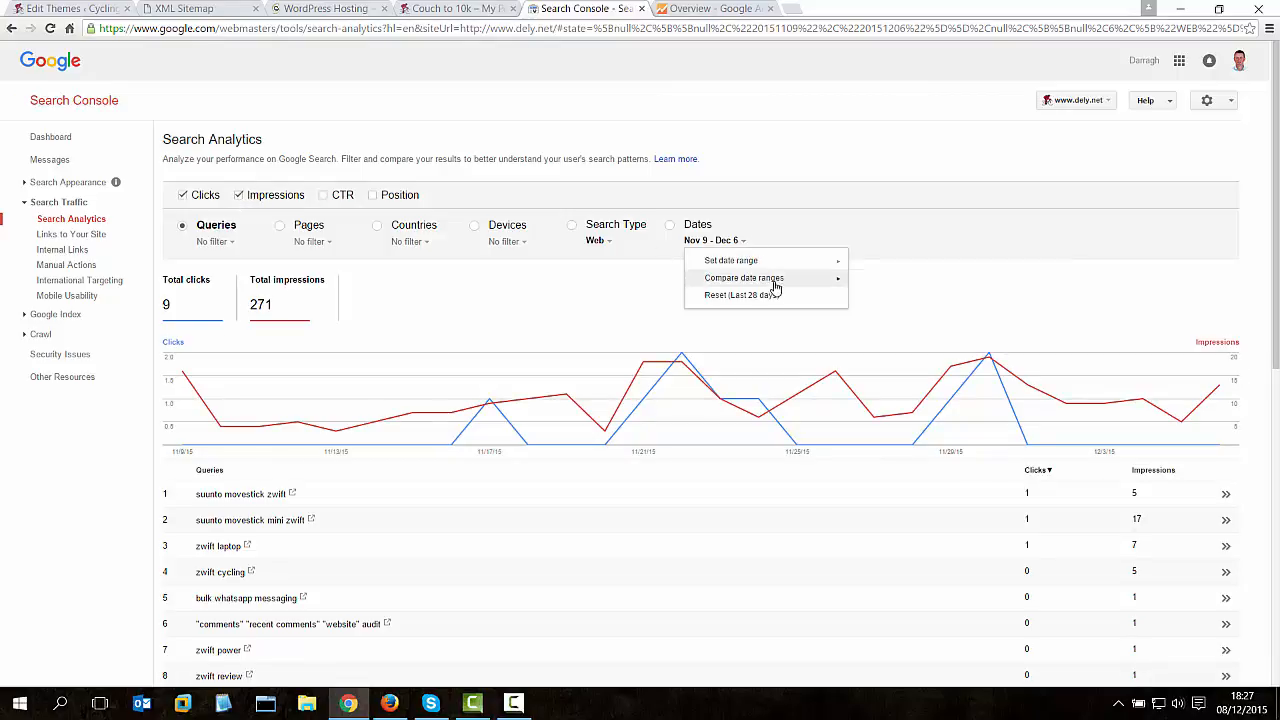
pyautogui.moveTo(818, 262)
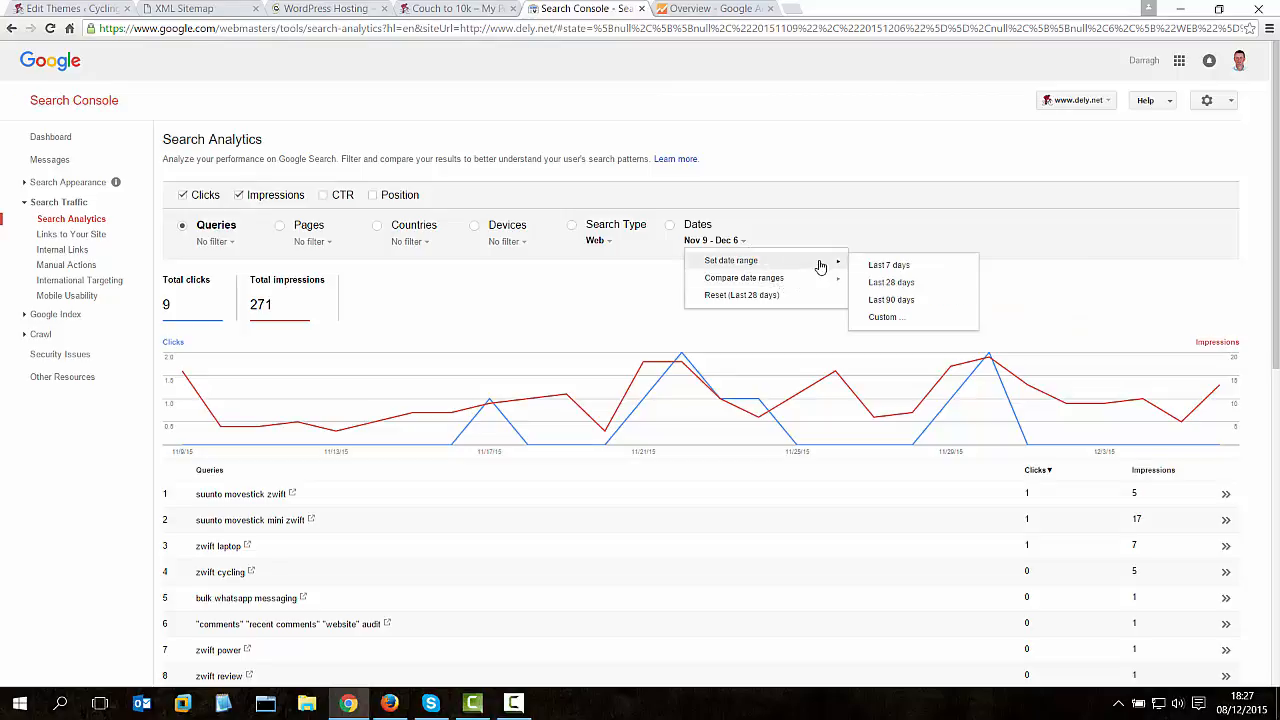
pyautogui.click(891, 299)
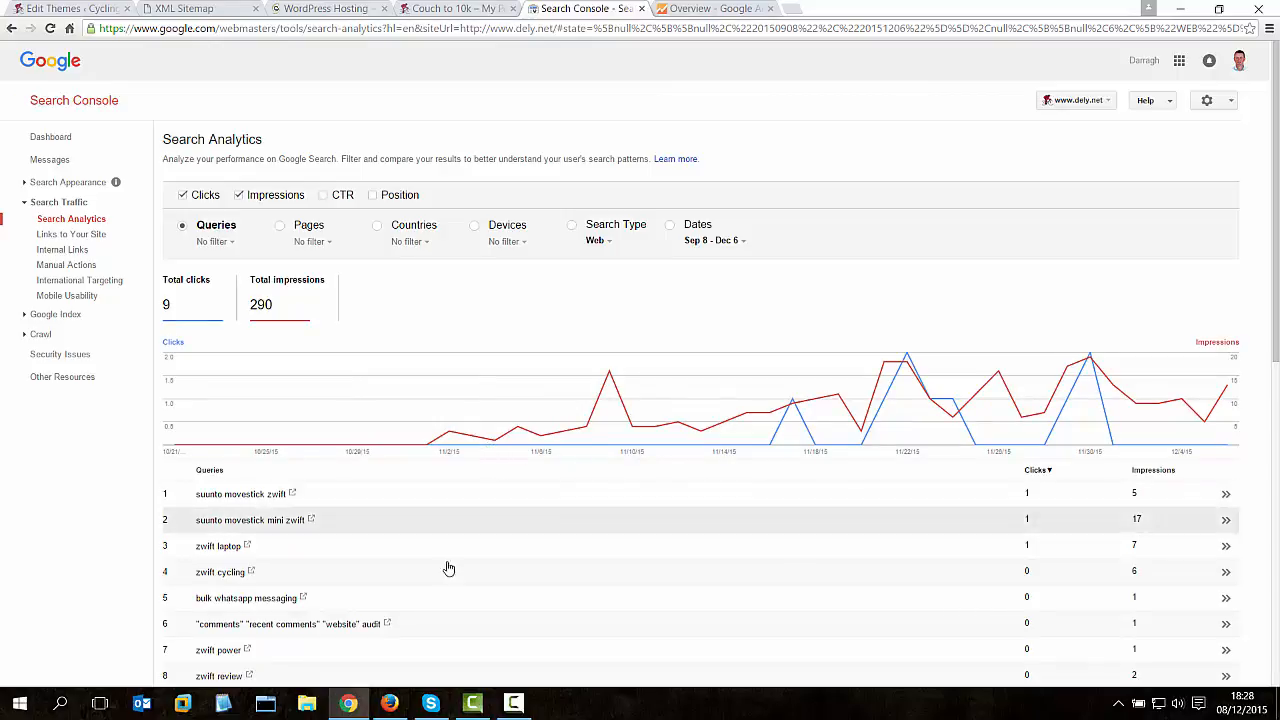
pyautogui.moveTo(455, 441)
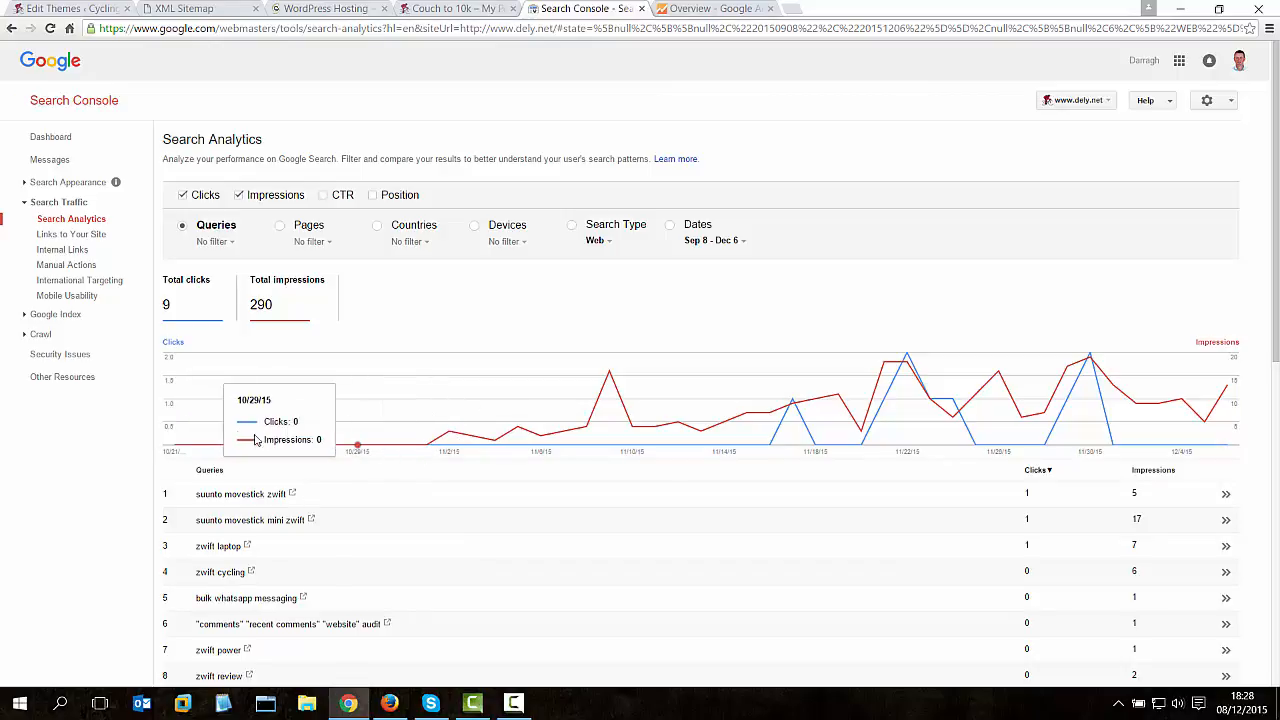
pyautogui.moveTo(177, 437)
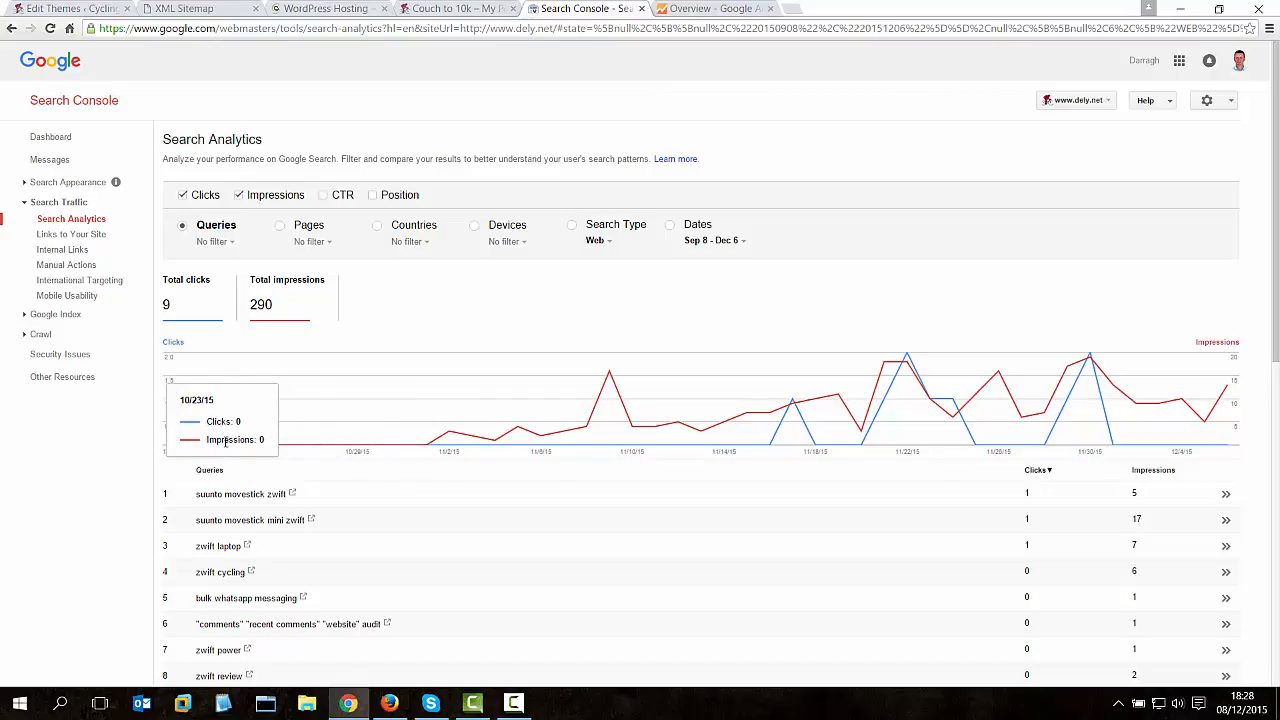
pyautogui.click(791, 8)
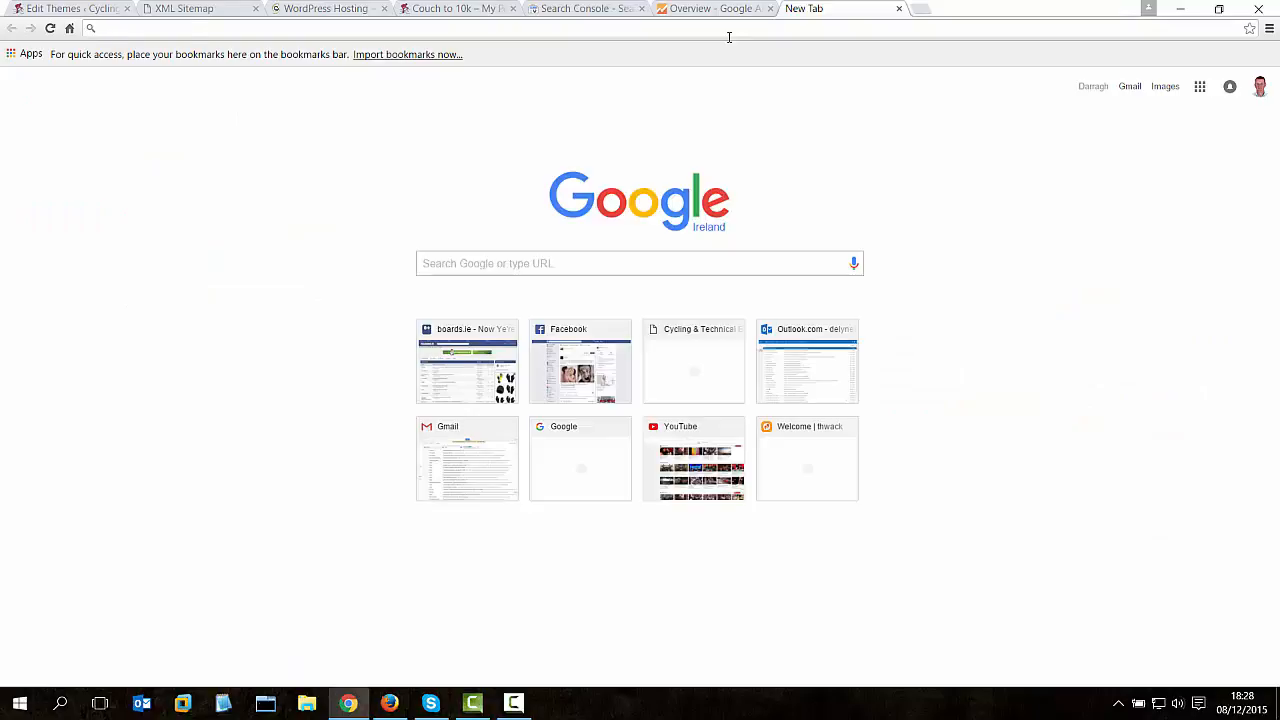
pyautogui.write('www/gp')
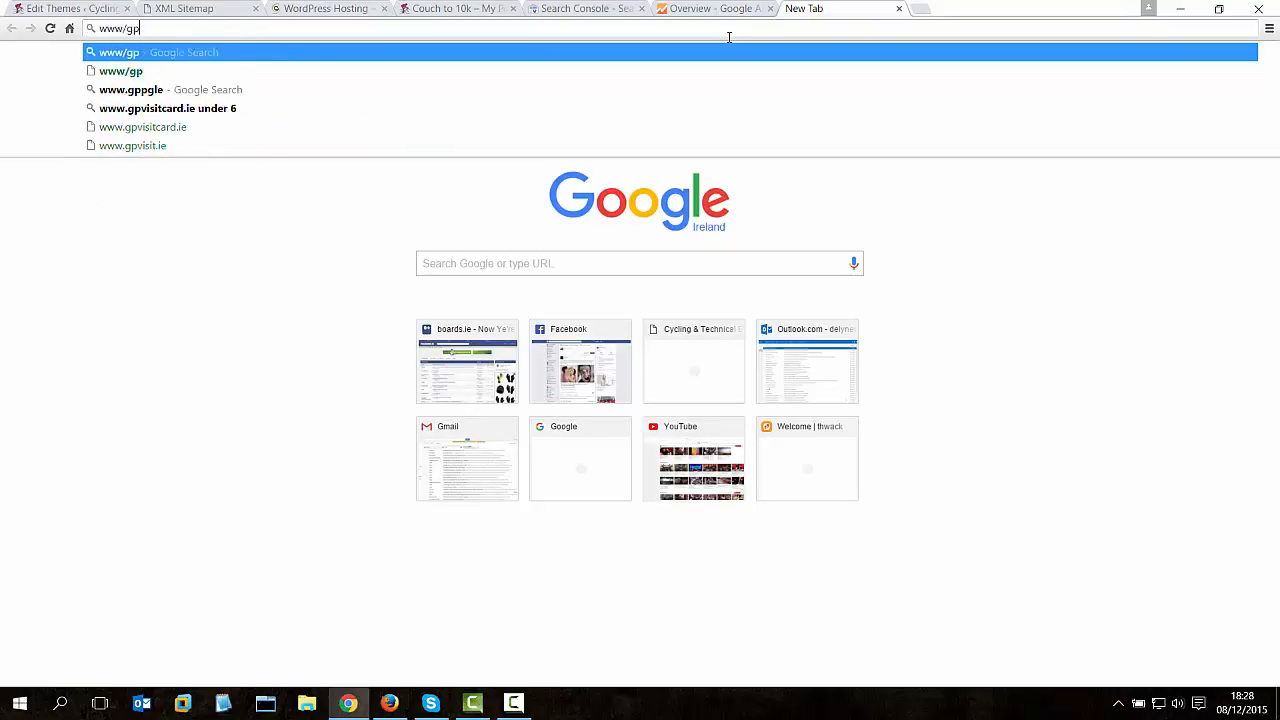
pyautogui.press('BackSpace')
pyautogui.press('BackSpace')
pyautogui.press('BackSpace')
pyautogui.write('.')
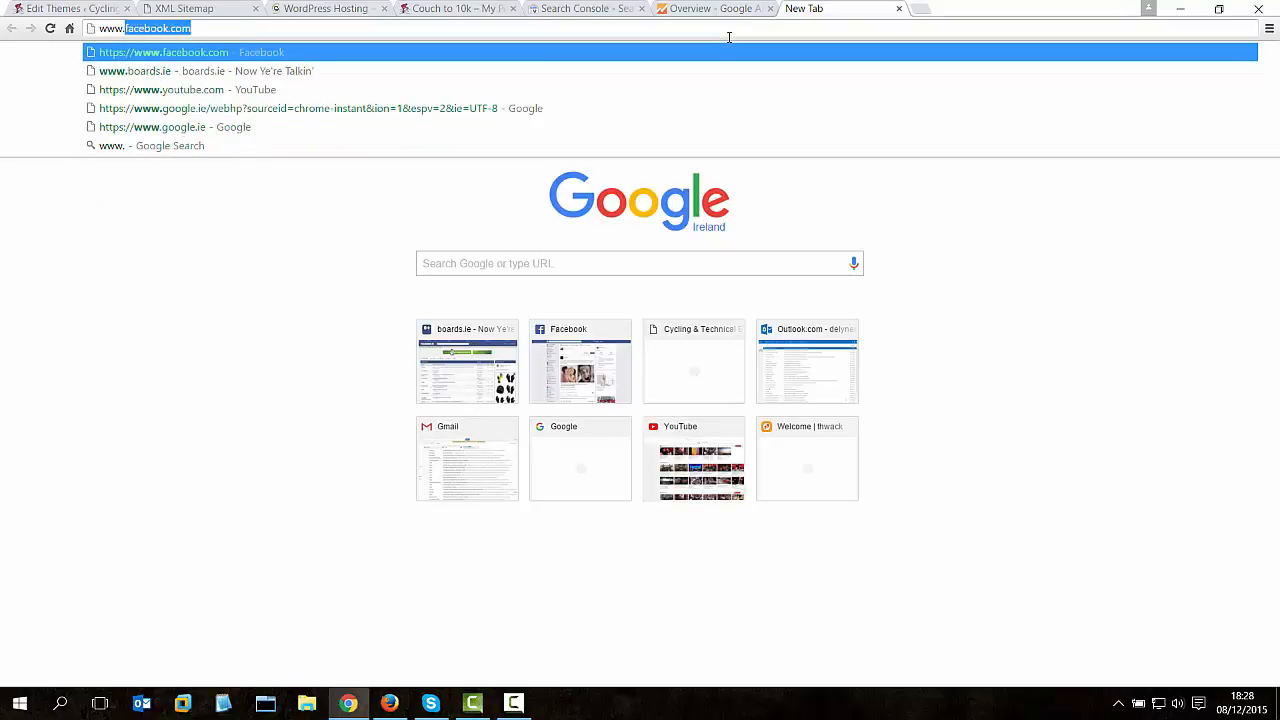
pyautogui.write('google.com')
pyautogui.press('Return')
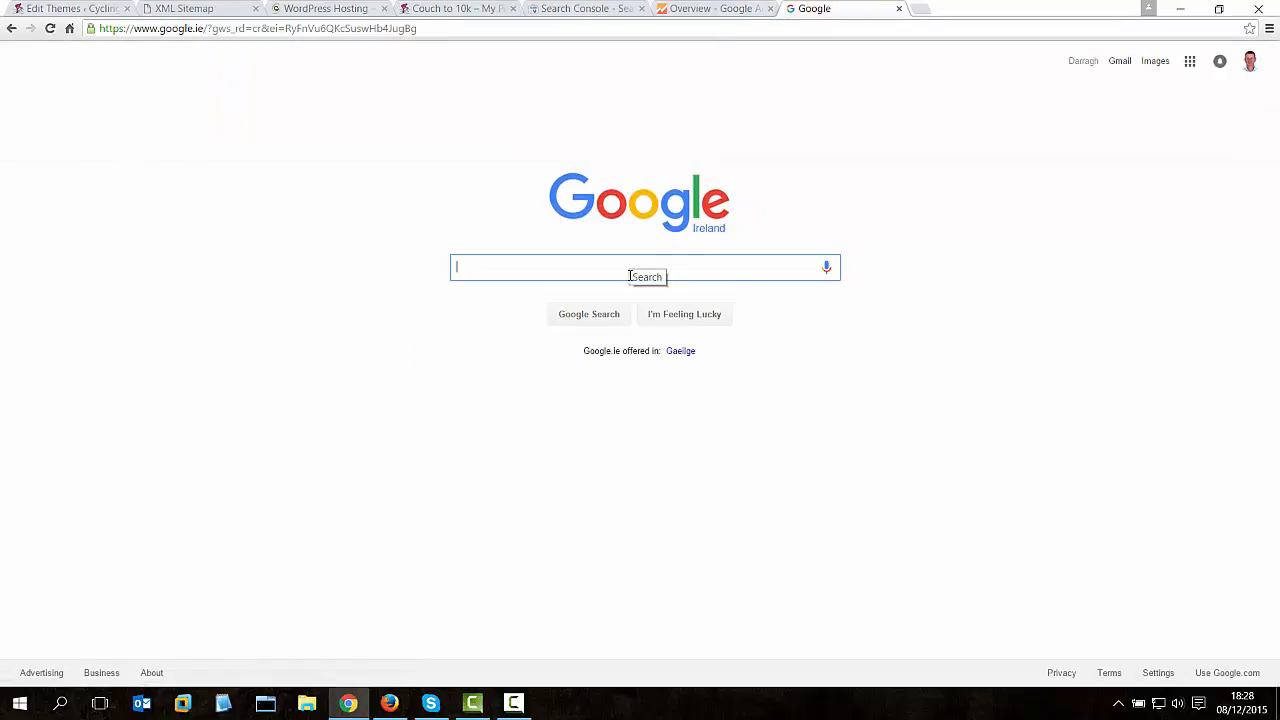
# Search Google for "sunnto zwift usb" and look through the first page of results.
pyautogui.write('su')
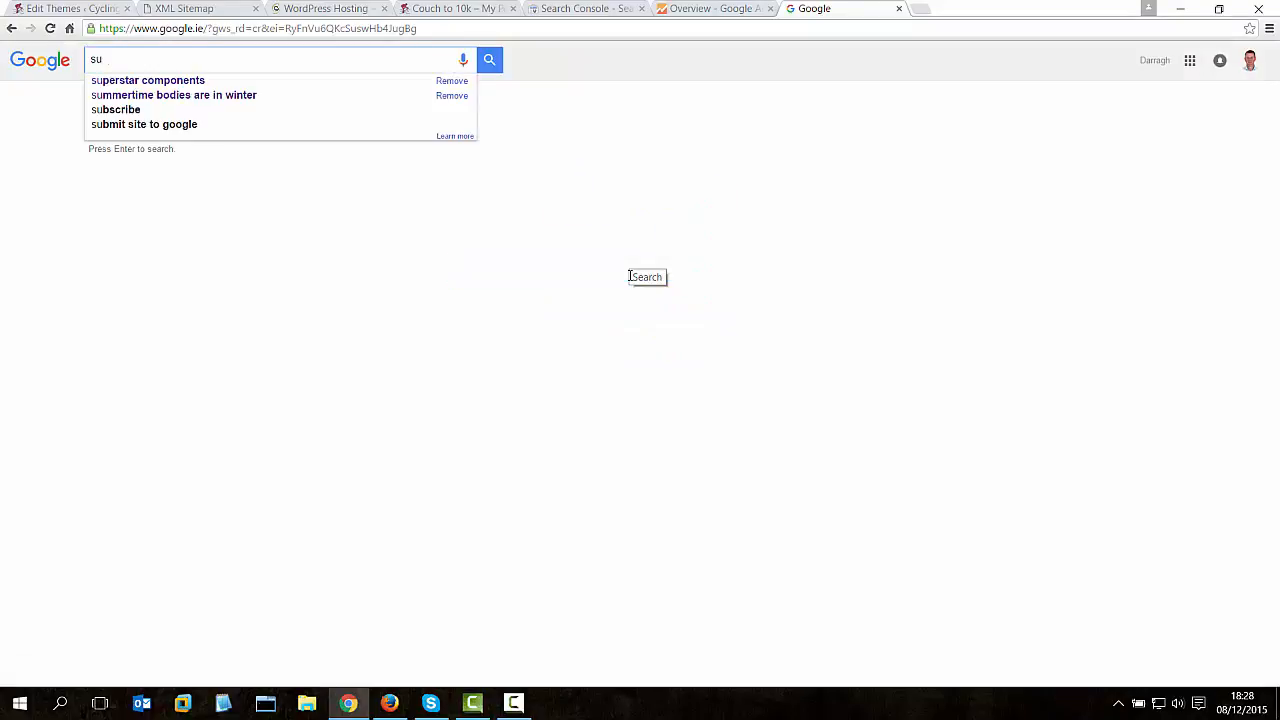
pyautogui.write('nnto')
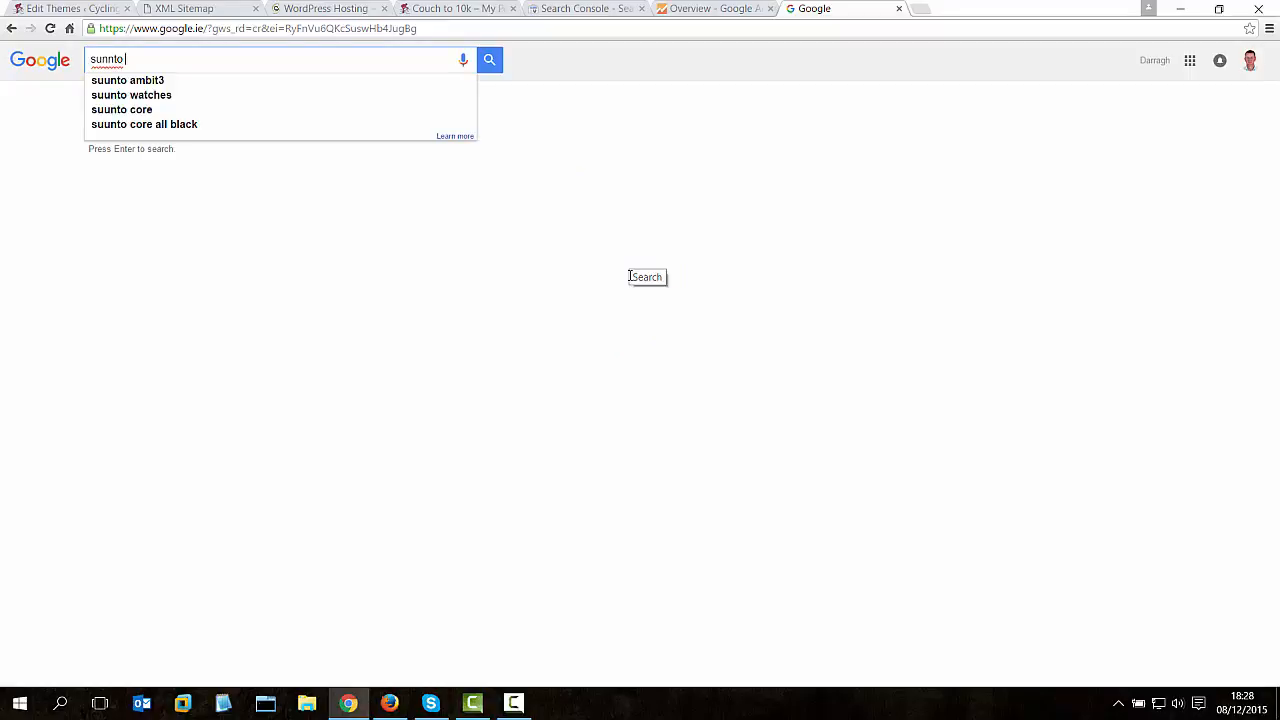
pyautogui.write(' zwil')
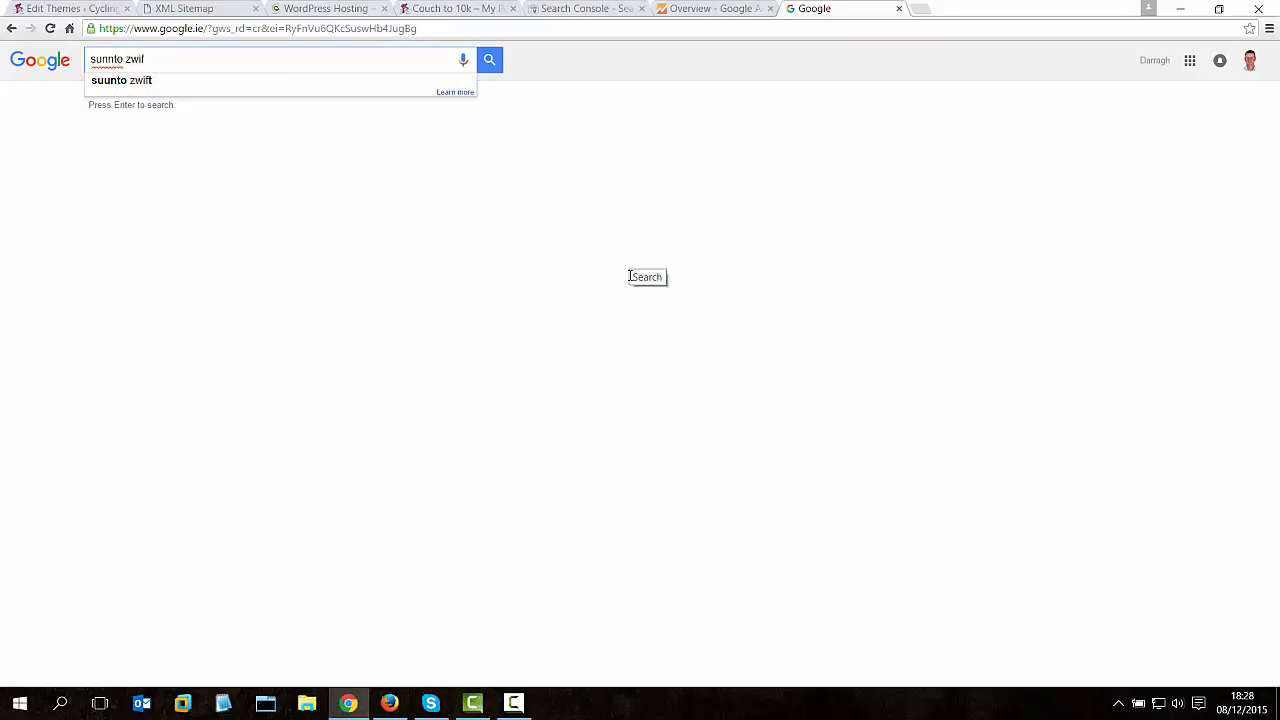
pyautogui.write('t usb')
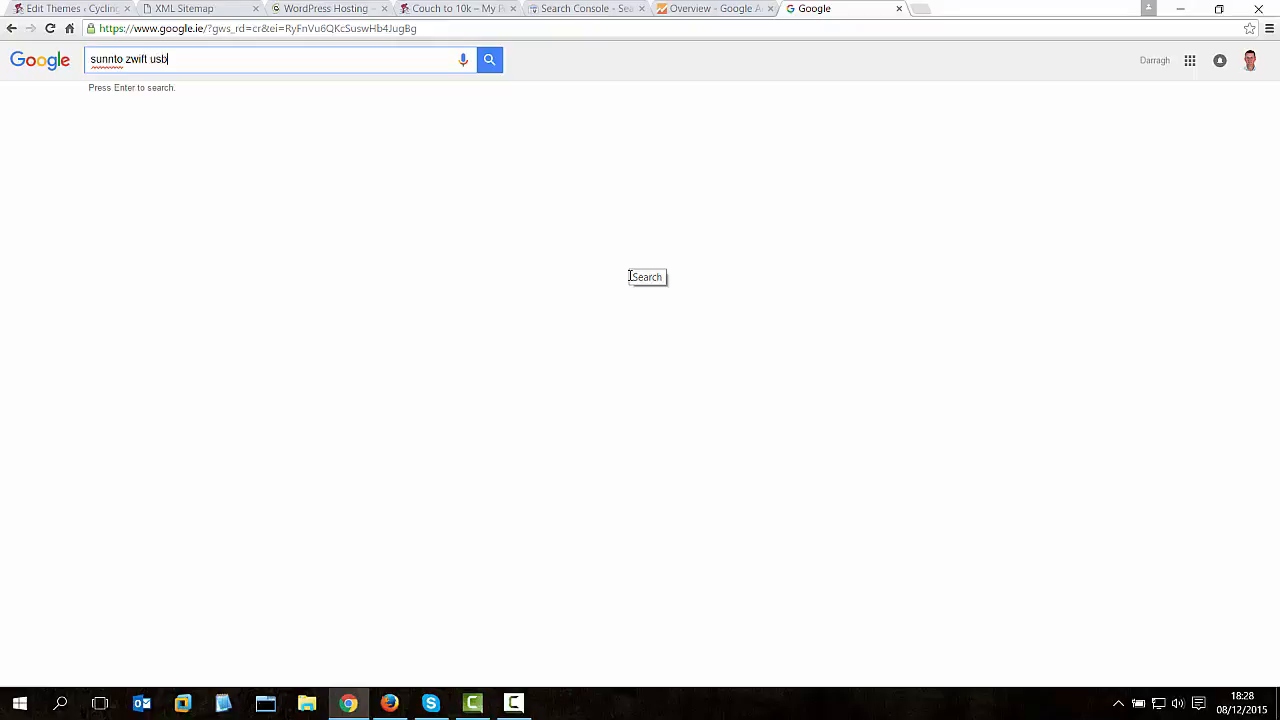
pyautogui.press('Return')
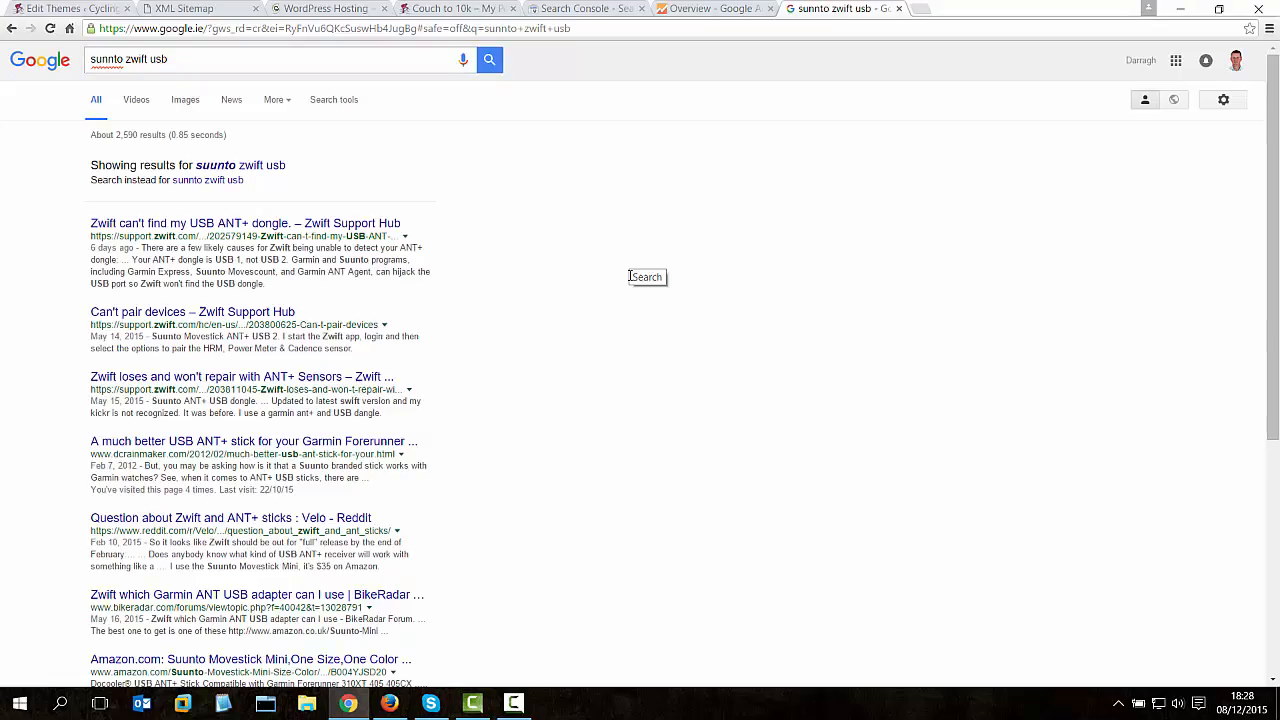
pyautogui.scroll(-2, 454, 358)
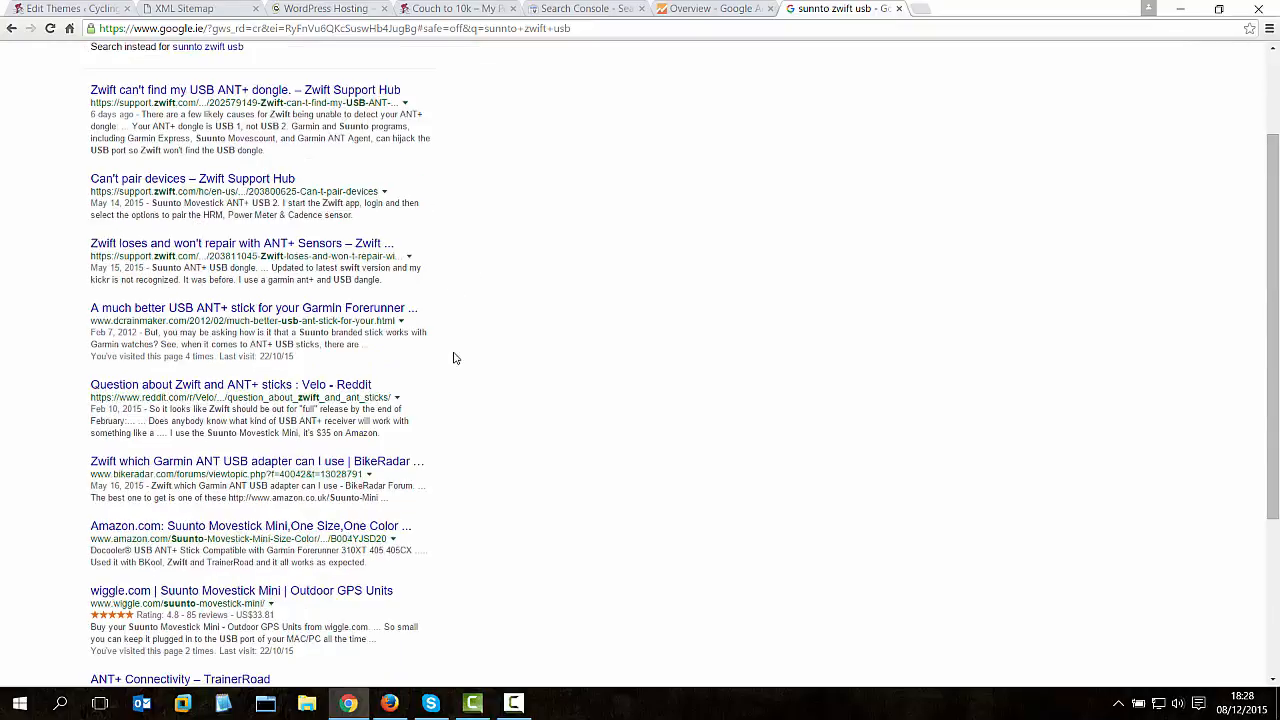
pyautogui.scroll(-4, 452, 362)
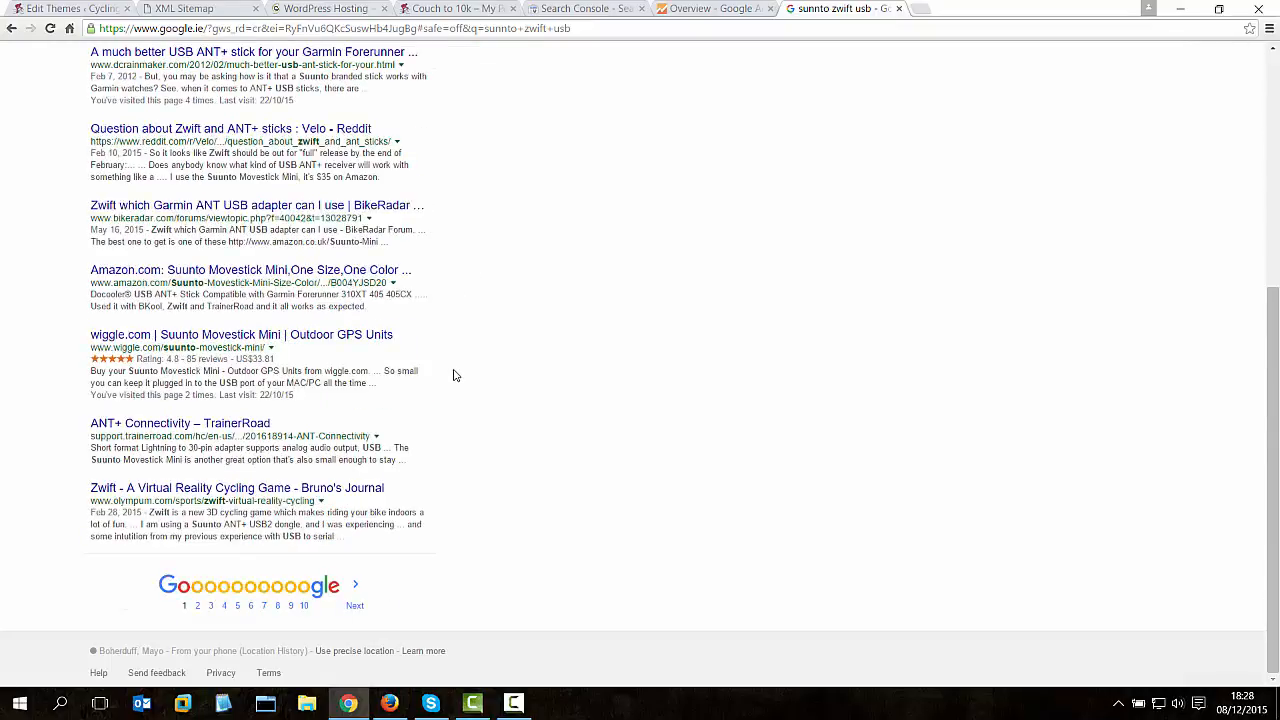
pyautogui.scroll(5, 455, 371)
pyautogui.scroll(1, 455, 371)
# Restrict the Google search to the blog by adding "site:dely.net" to the query.
pyautogui.click(211, 65)
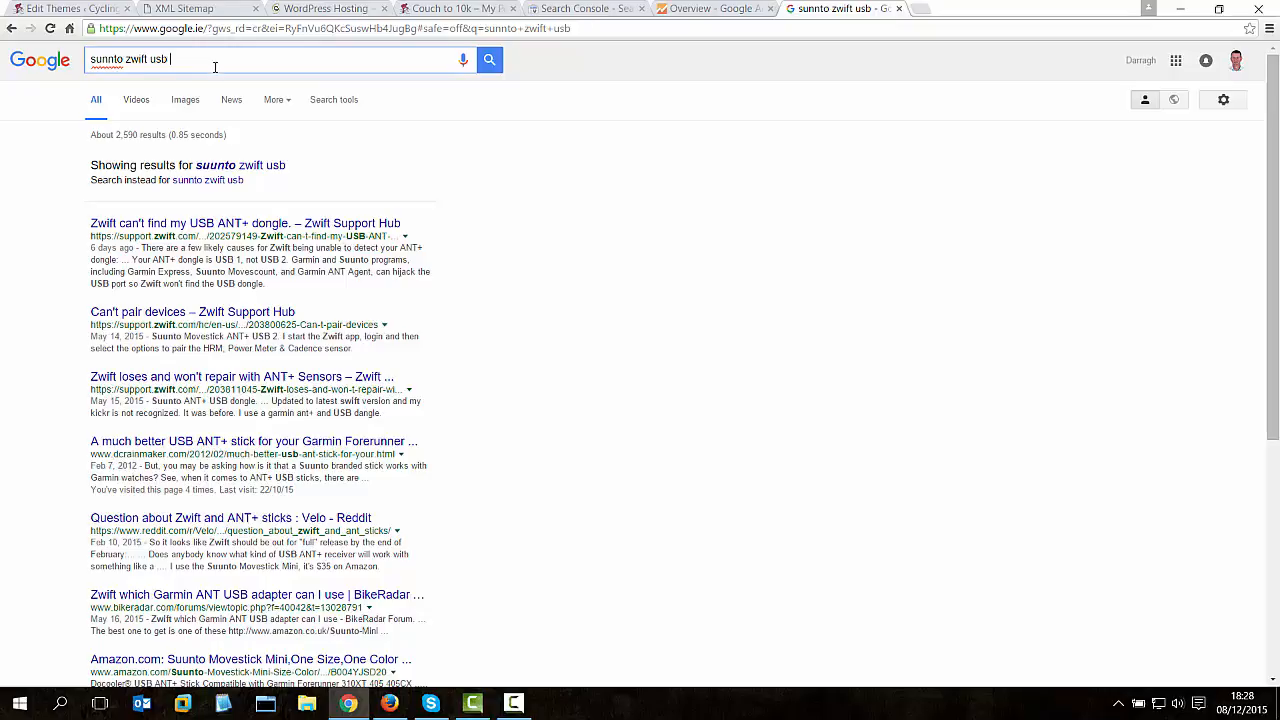
pyautogui.write('site:dely')
pyautogui.press('Return')
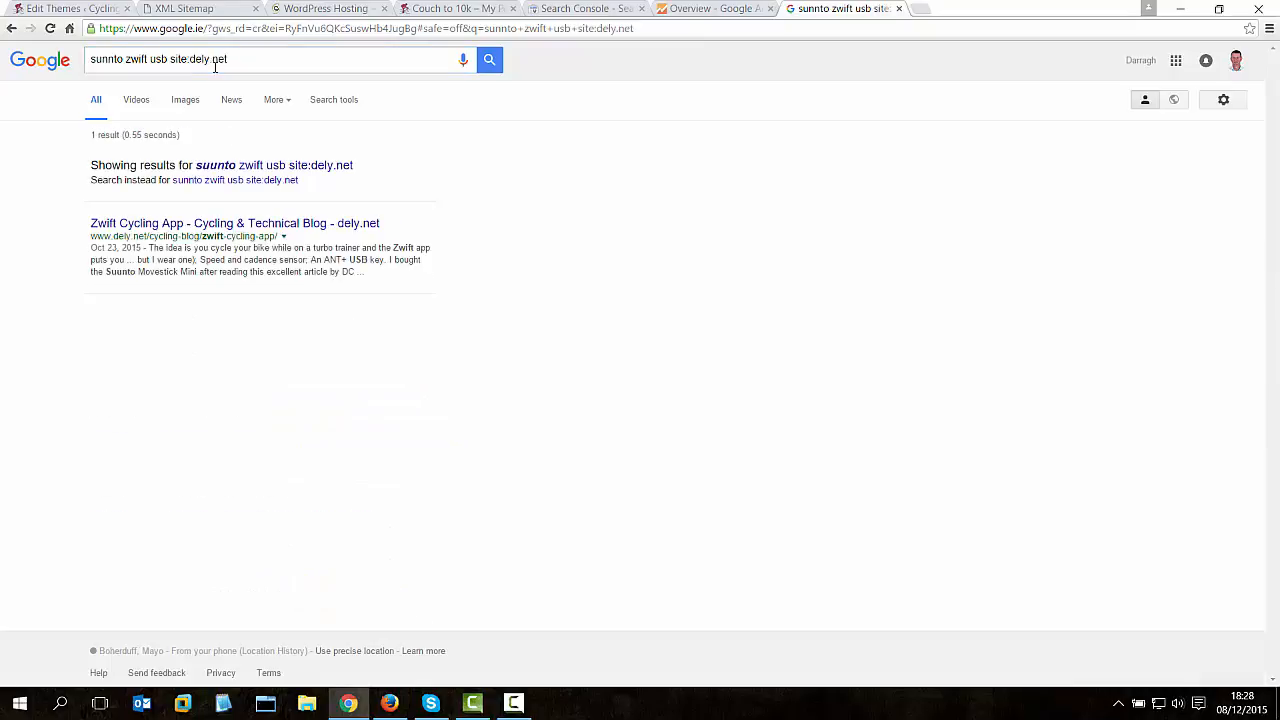
pyautogui.moveTo(246, 57); pyautogui.dragTo(90, 58)
pyautogui.click(274, 65)
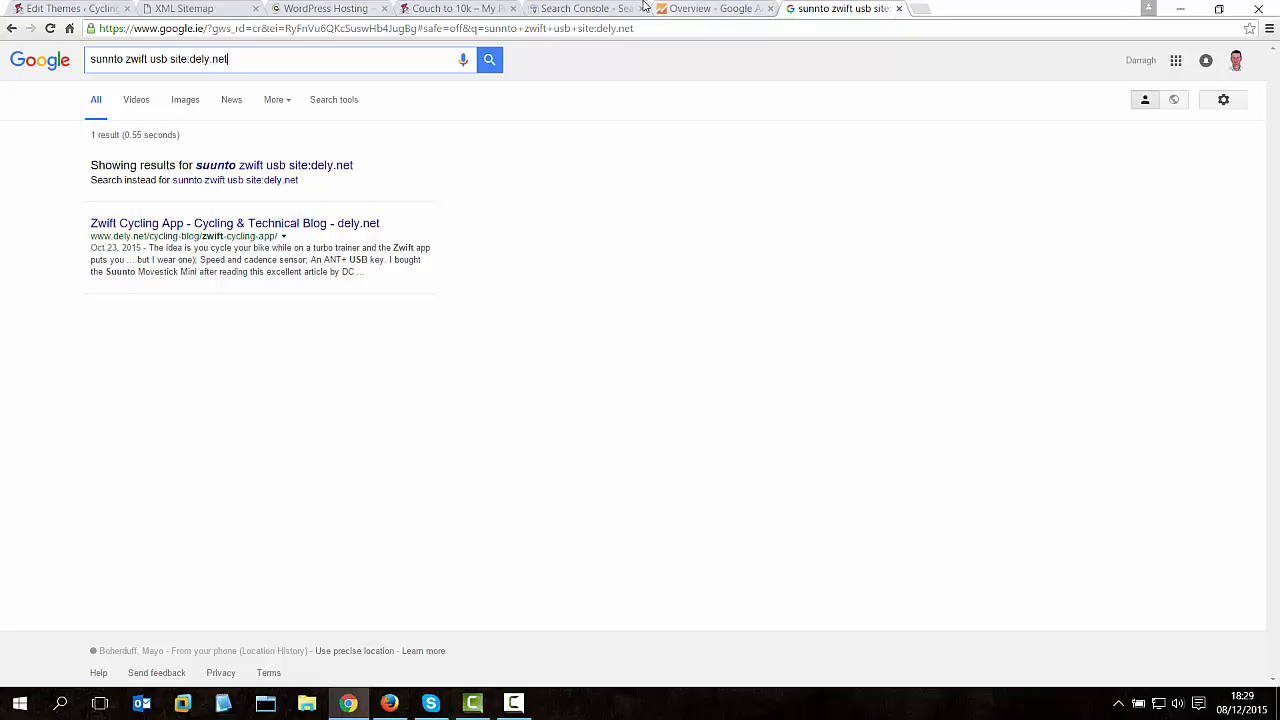
# Return to the Search Analytics report in Search Console, add position and look through the positions of the listed queries.
pyautogui.click(575, 9)
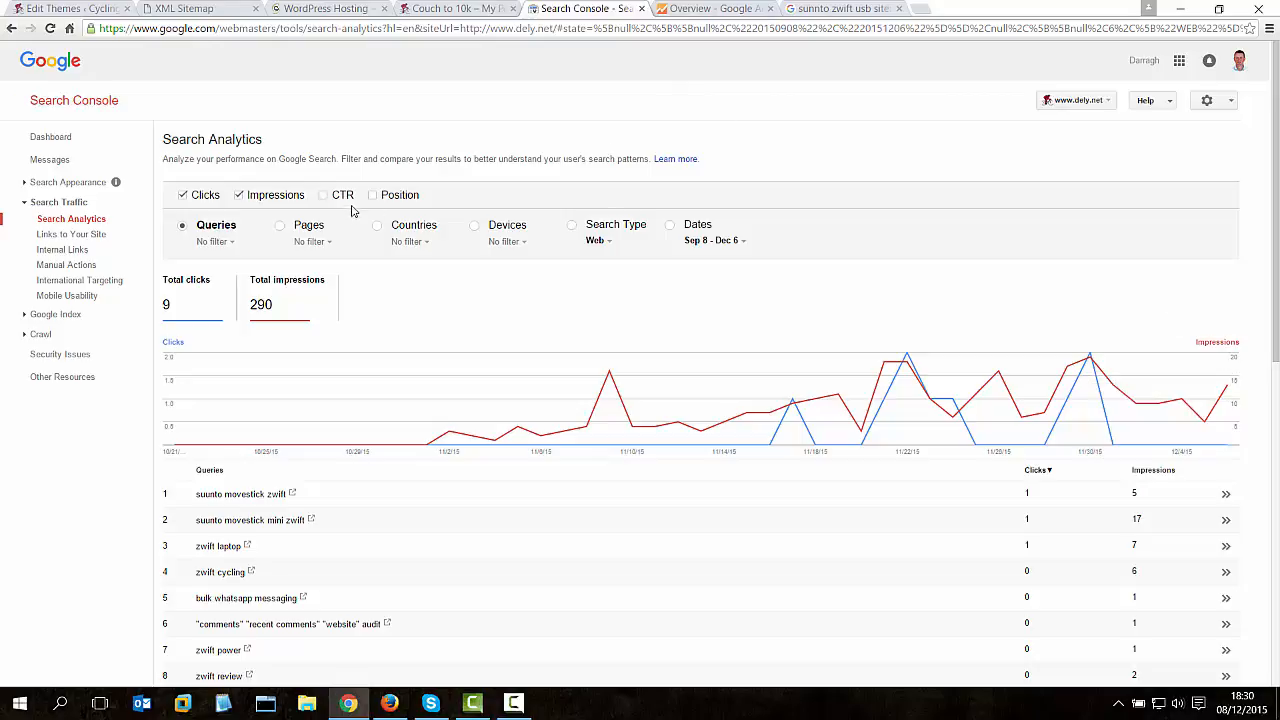
pyautogui.click(371, 195)
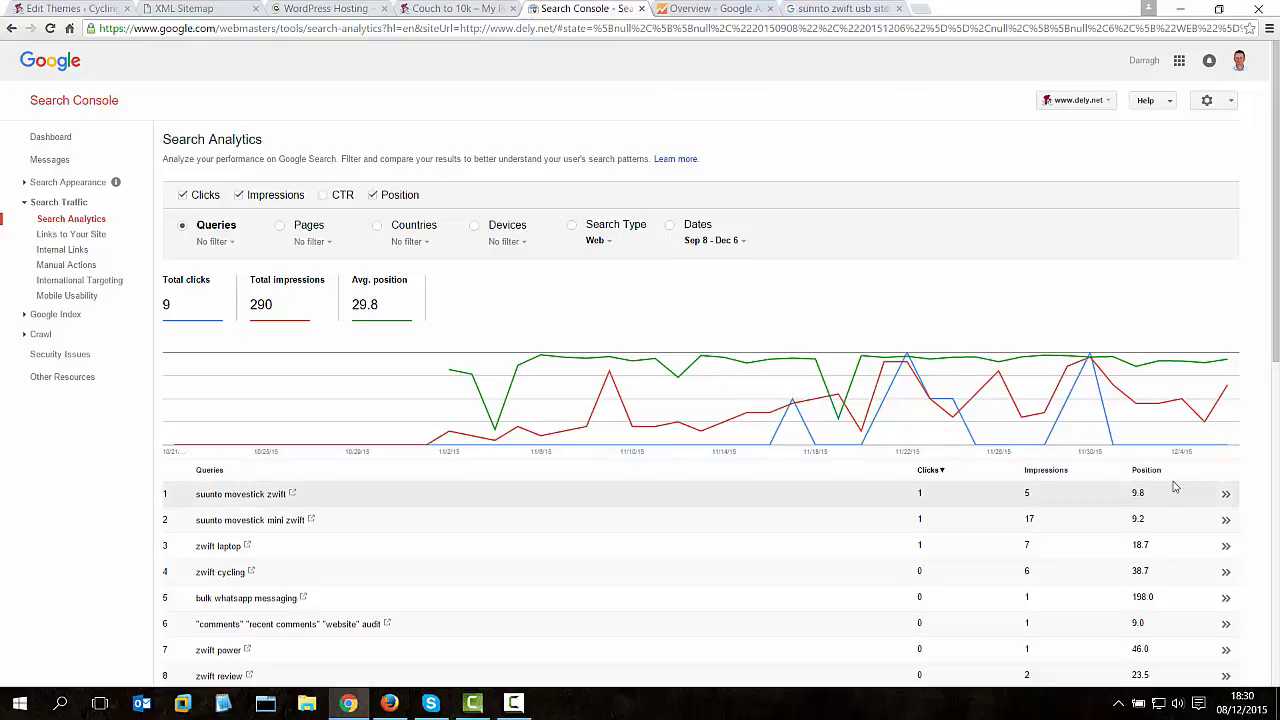
pyautogui.scroll(-2, 1175, 487)
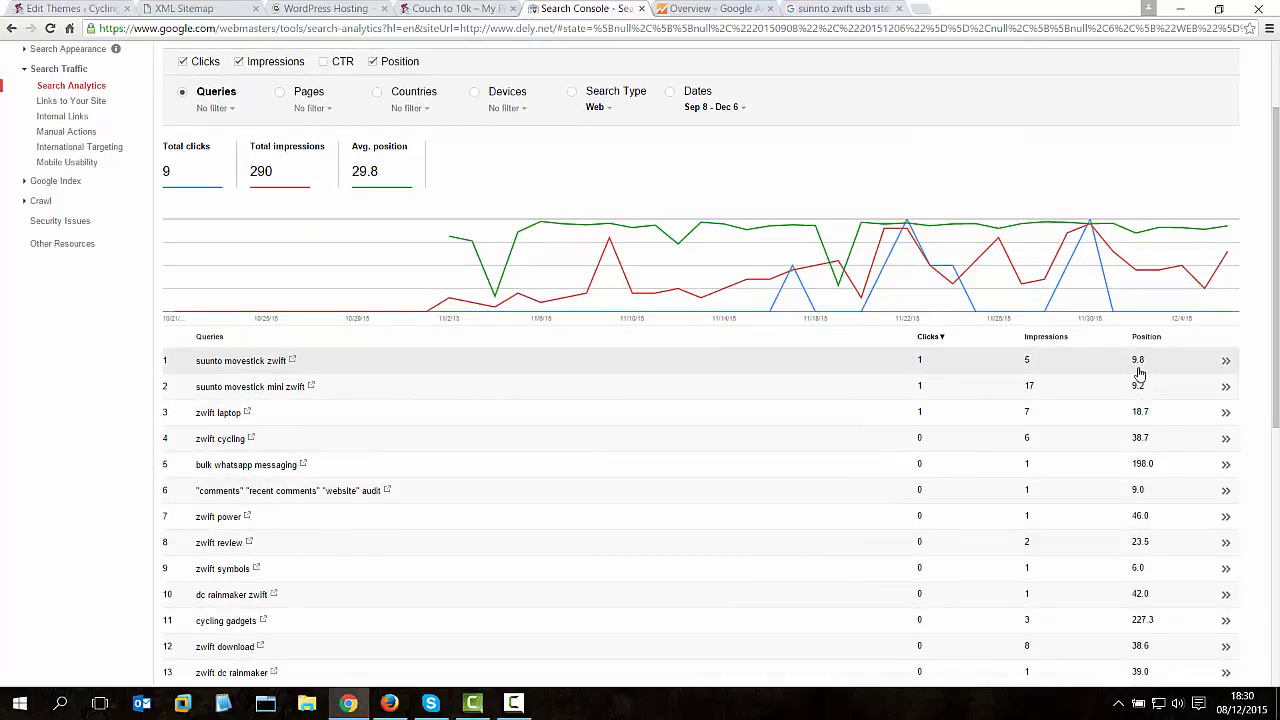
# Filter the report to the "suunto movestick zwift" query and go back to the full query list.
pyautogui.click(204, 361)
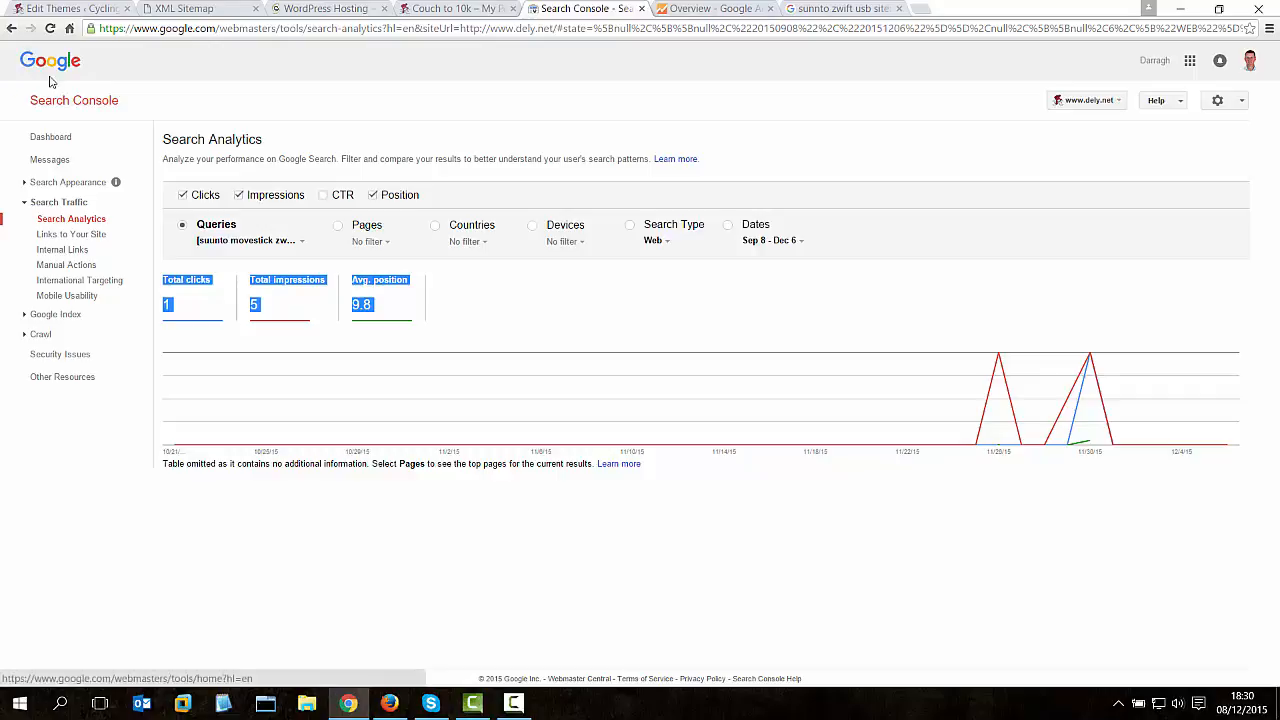
pyautogui.click(301, 242)
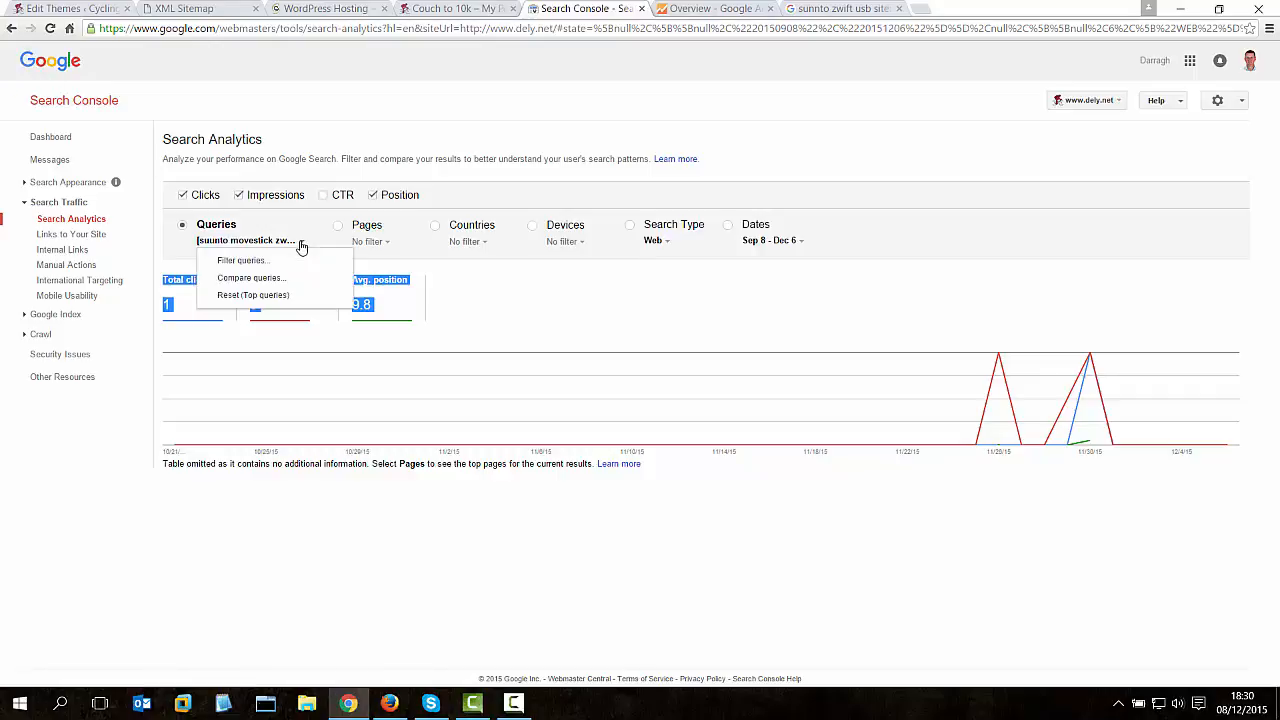
pyautogui.click(12, 29)
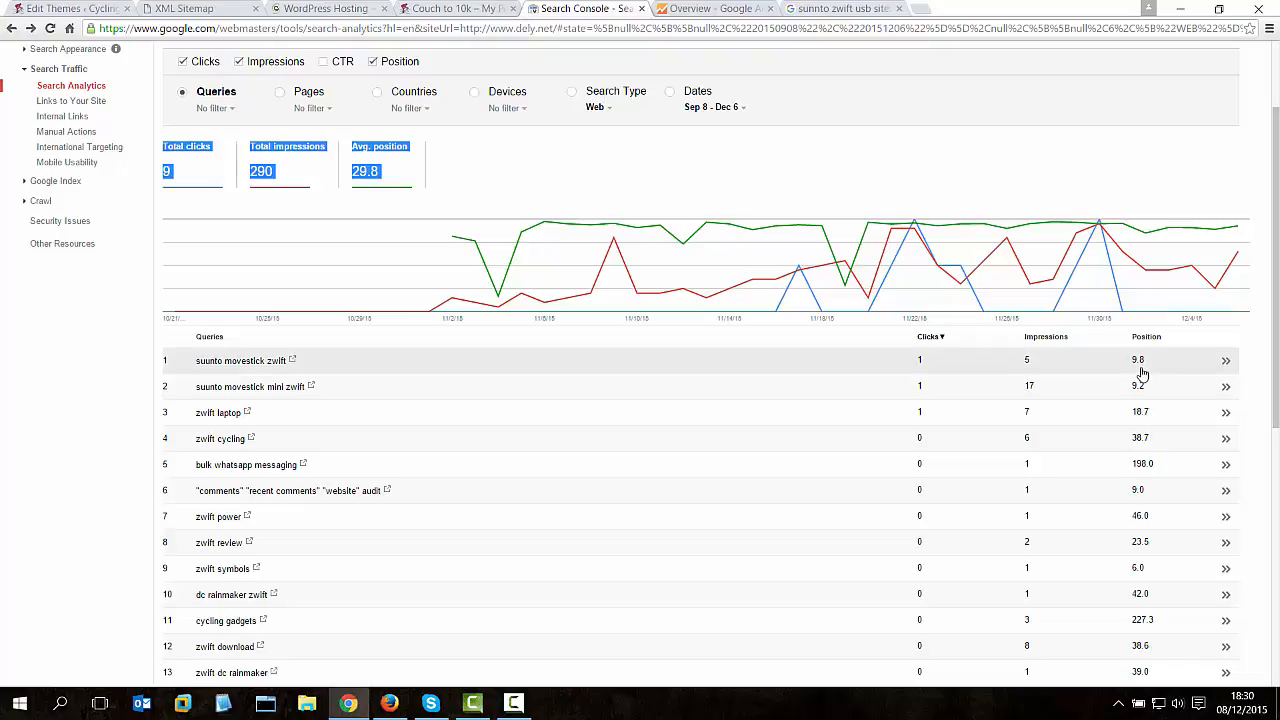
# Change the Google search to "sunnto movestick zwift", removing "usb" and the restriction to the blog's site.
pyautogui.click(845, 8)
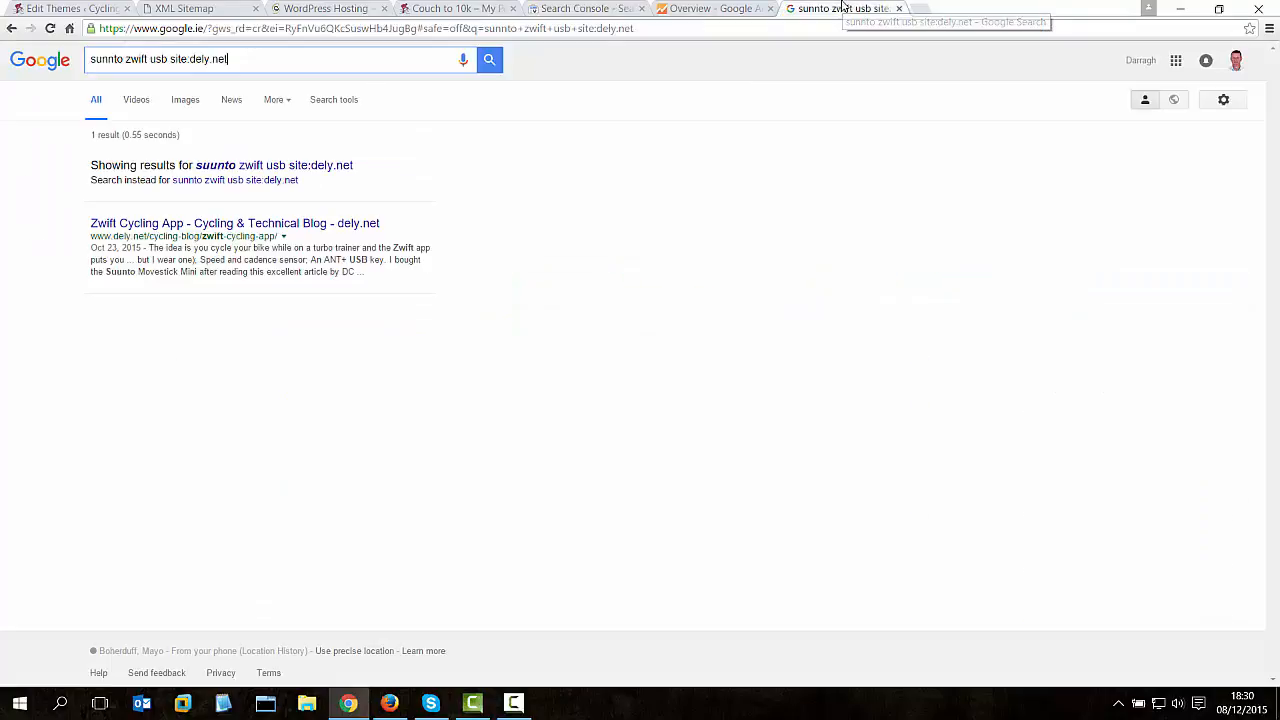
pyautogui.moveTo(148, 58); pyautogui.dragTo(369, 51)
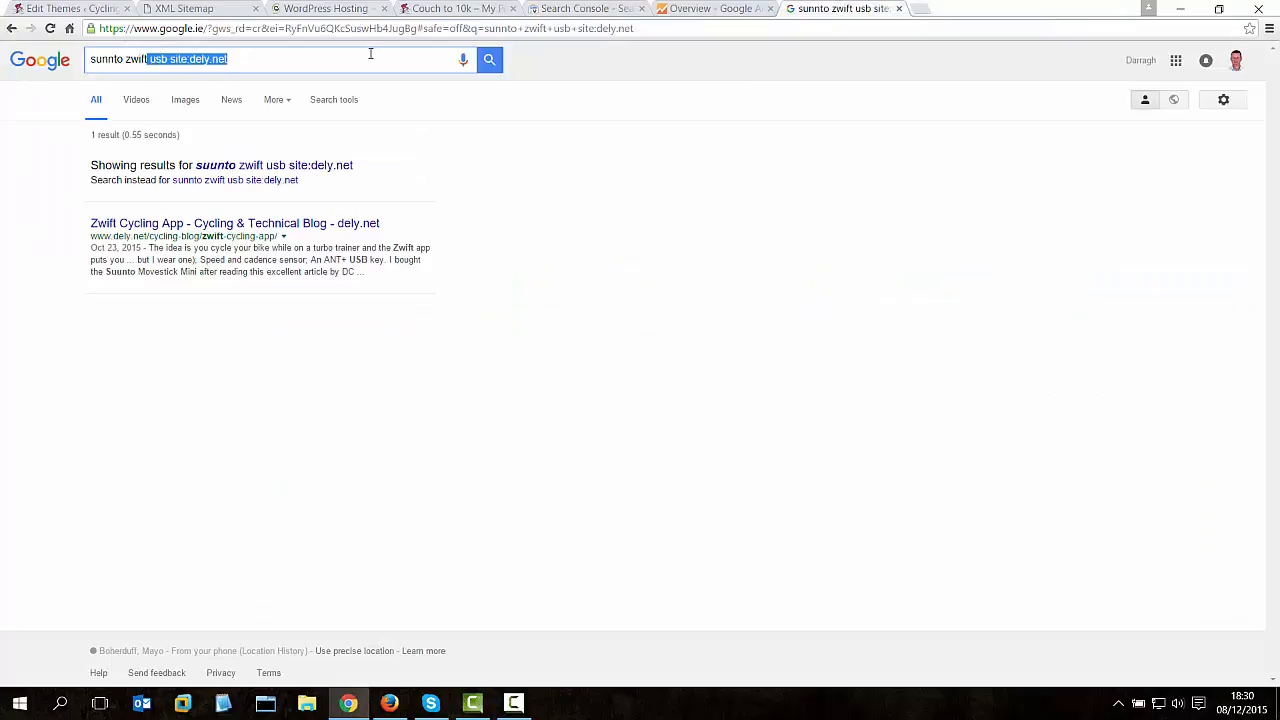
pyautogui.press('BackSpace')
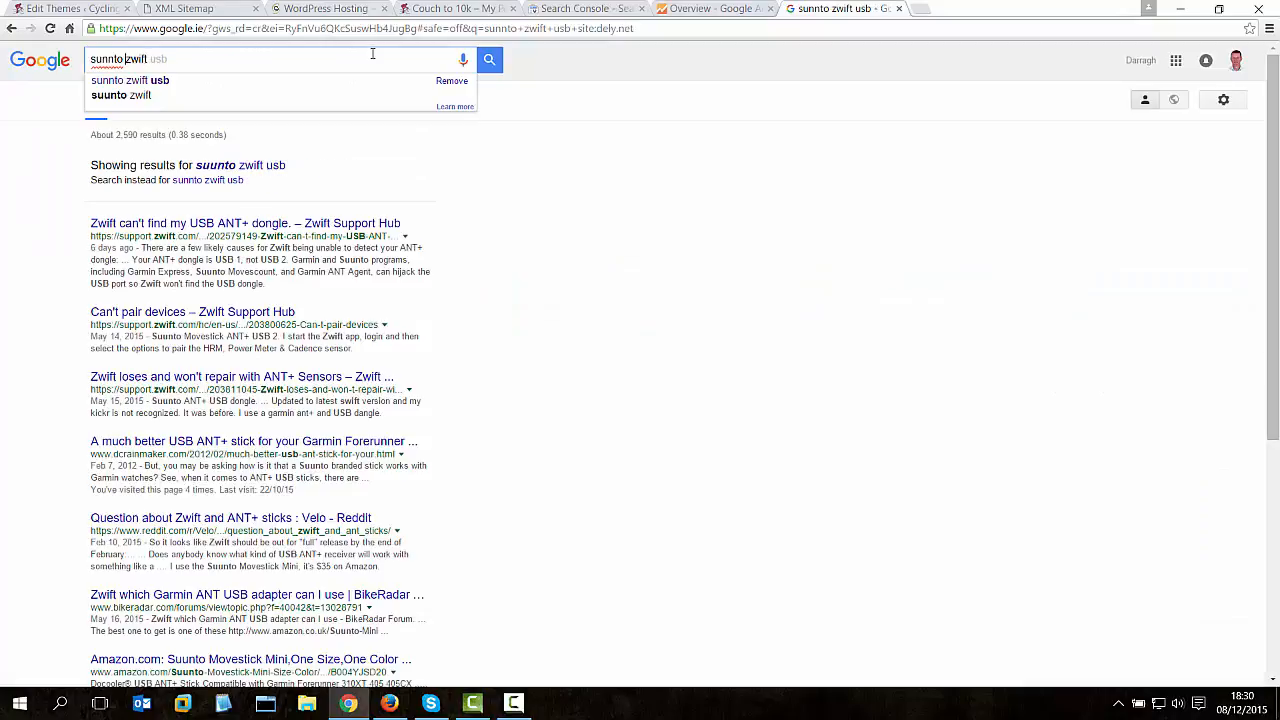
pyautogui.hotkey('ctrl', 'Left')
pyautogui.write('mo')
pyautogui.write('v')
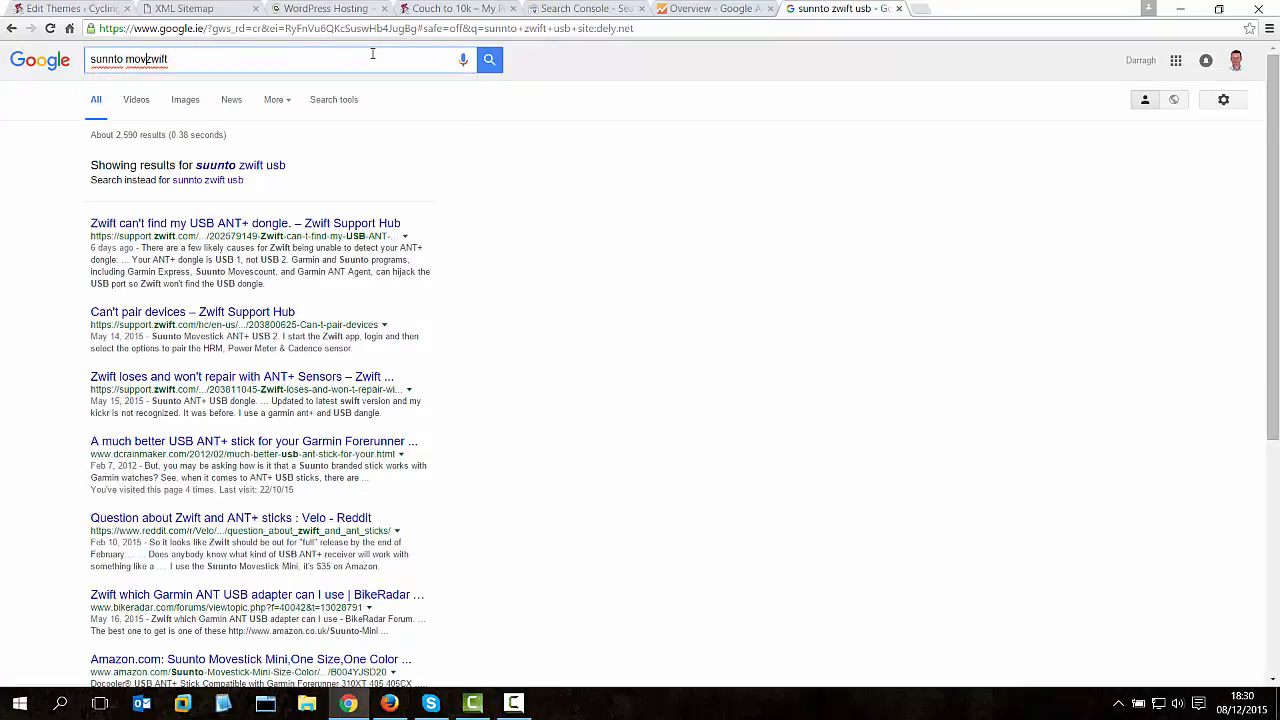
pyautogui.write('e')
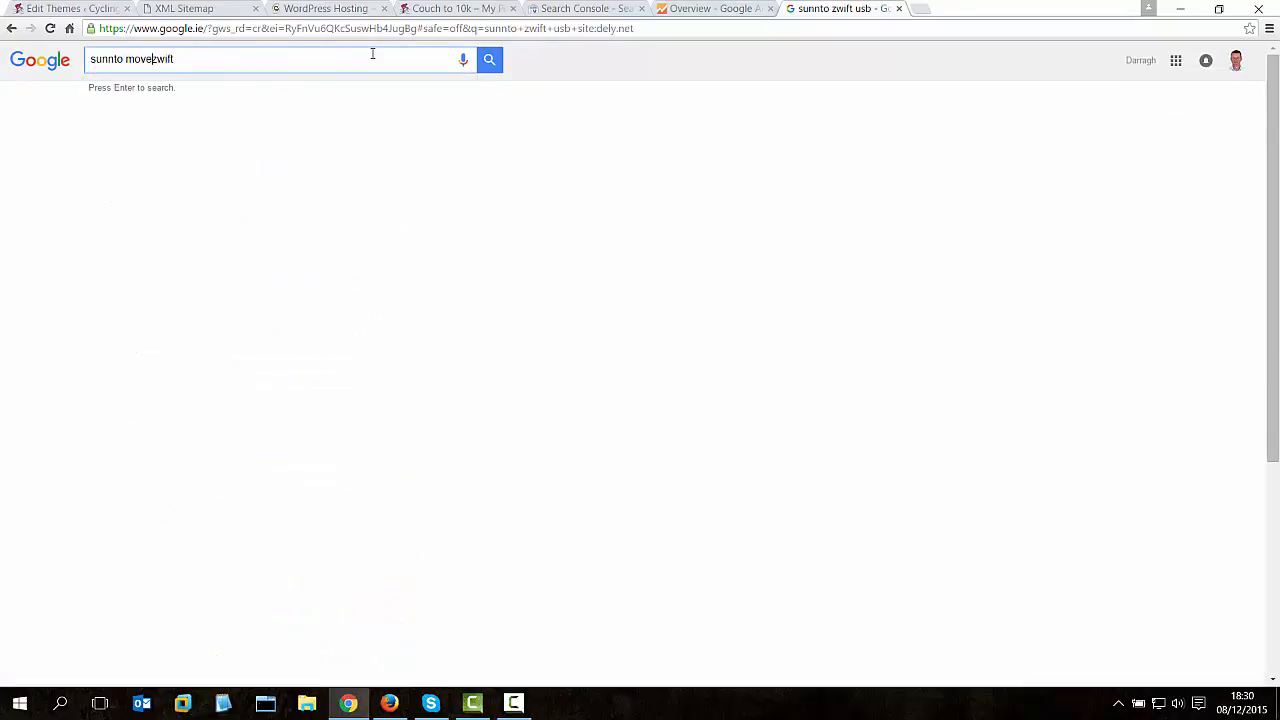
pyautogui.write('stick')
pyautogui.press('Return')
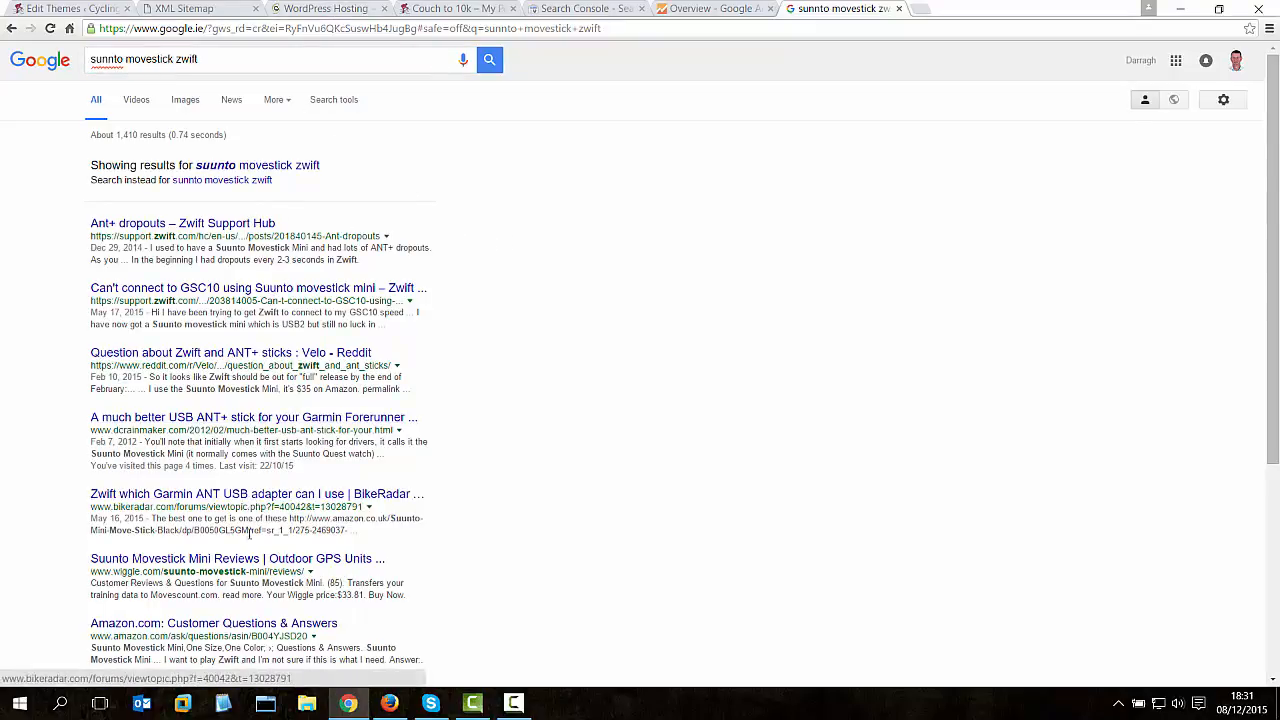
# Look through the first two pages of Google results for the blog's post, checking the query against the Search Analytics report.
pyautogui.scroll(-1, 241, 628)
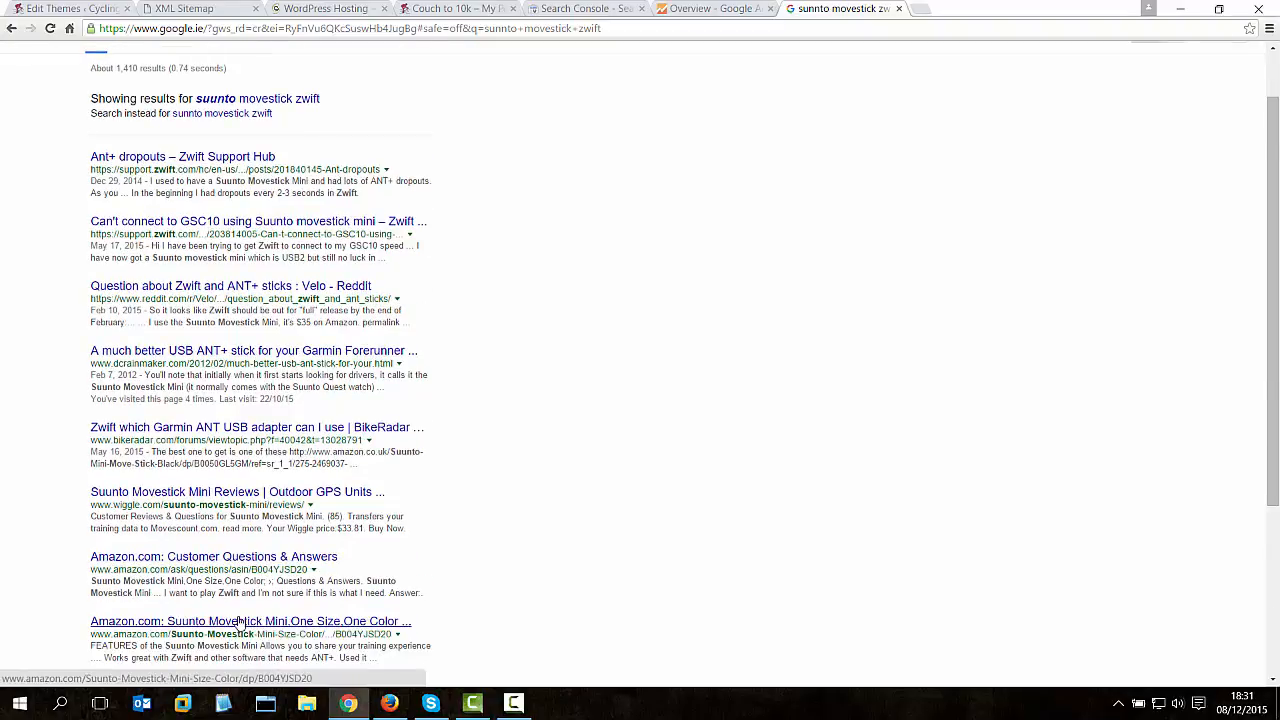
pyautogui.scroll(-3, 241, 621)
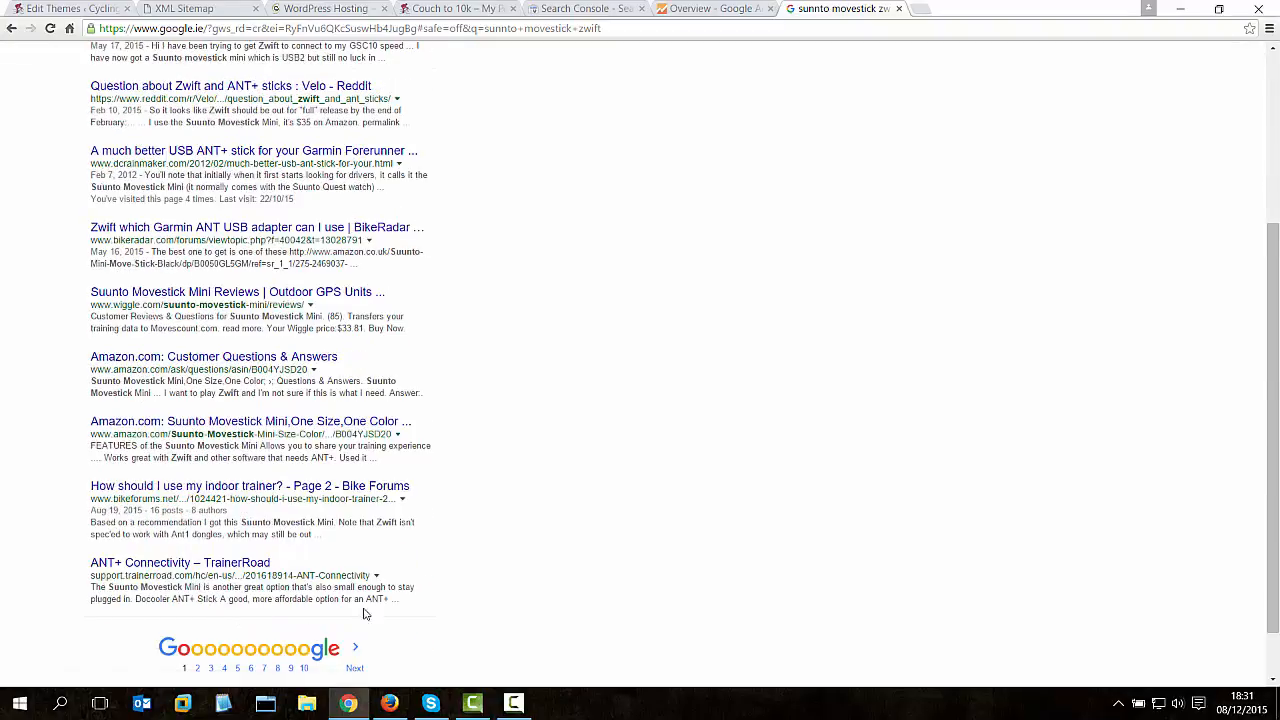
pyautogui.click(357, 667)
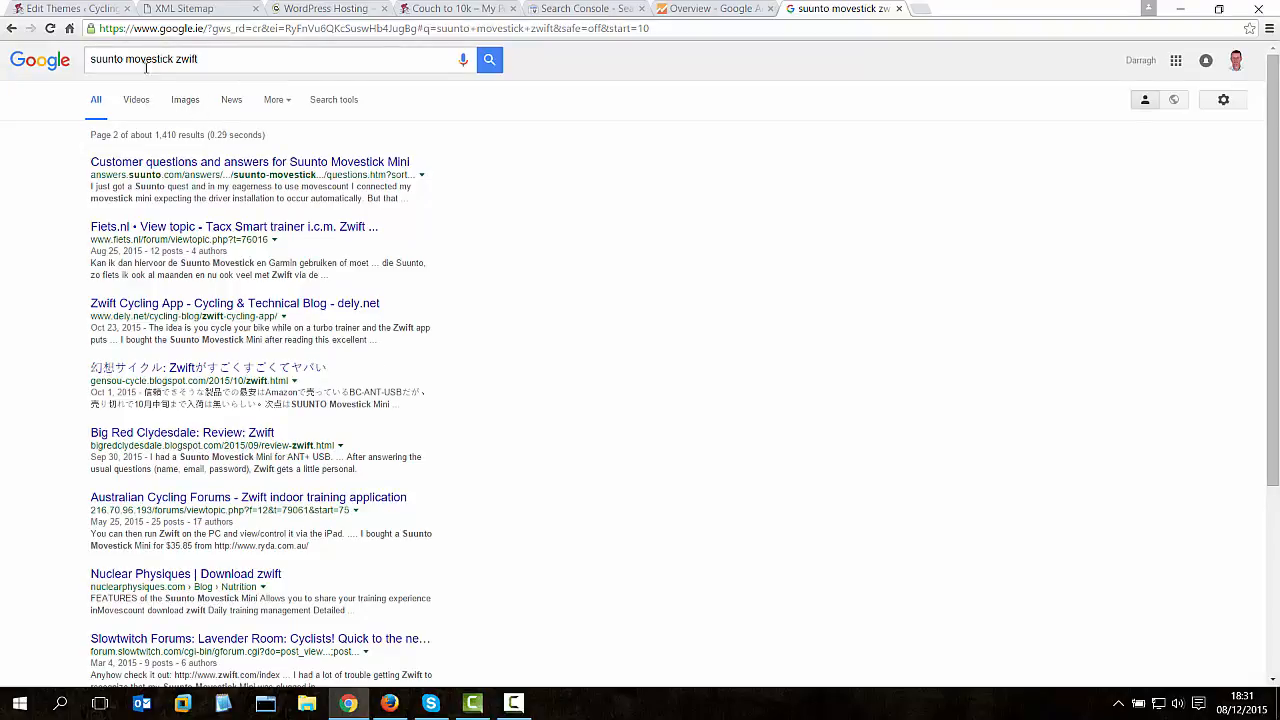
pyautogui.click(535, 8)
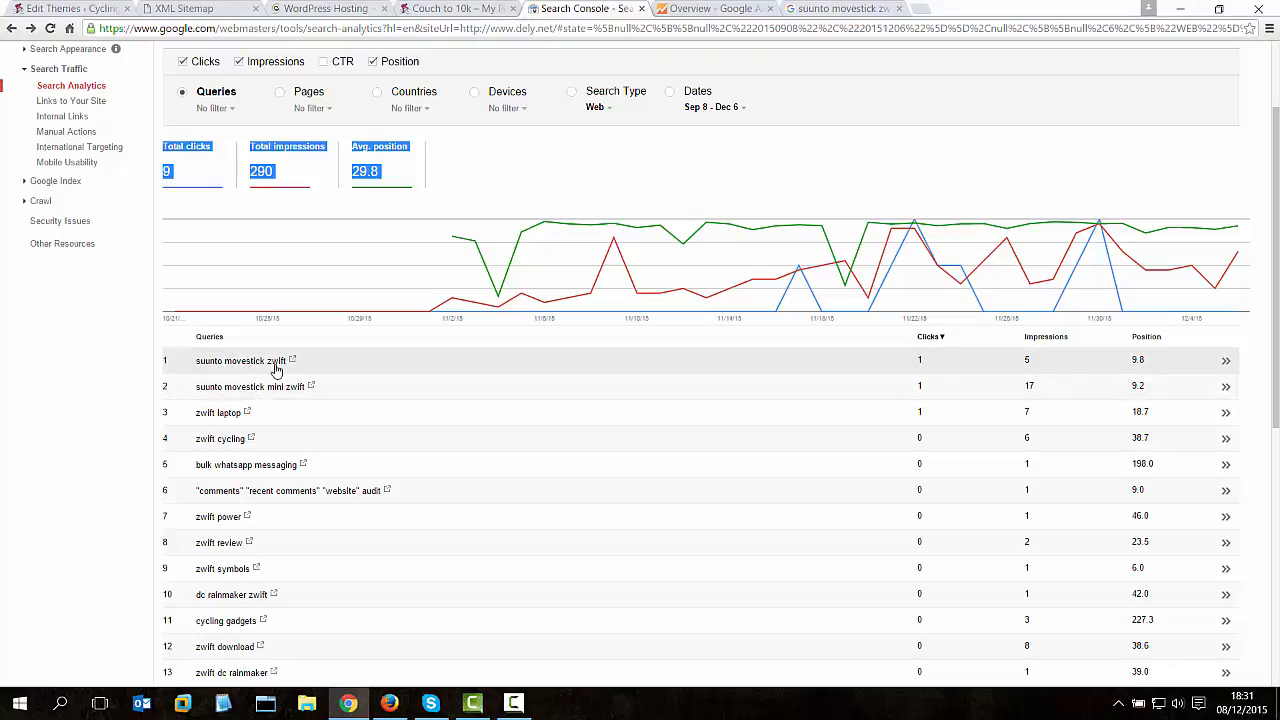
pyautogui.click(840, 8)
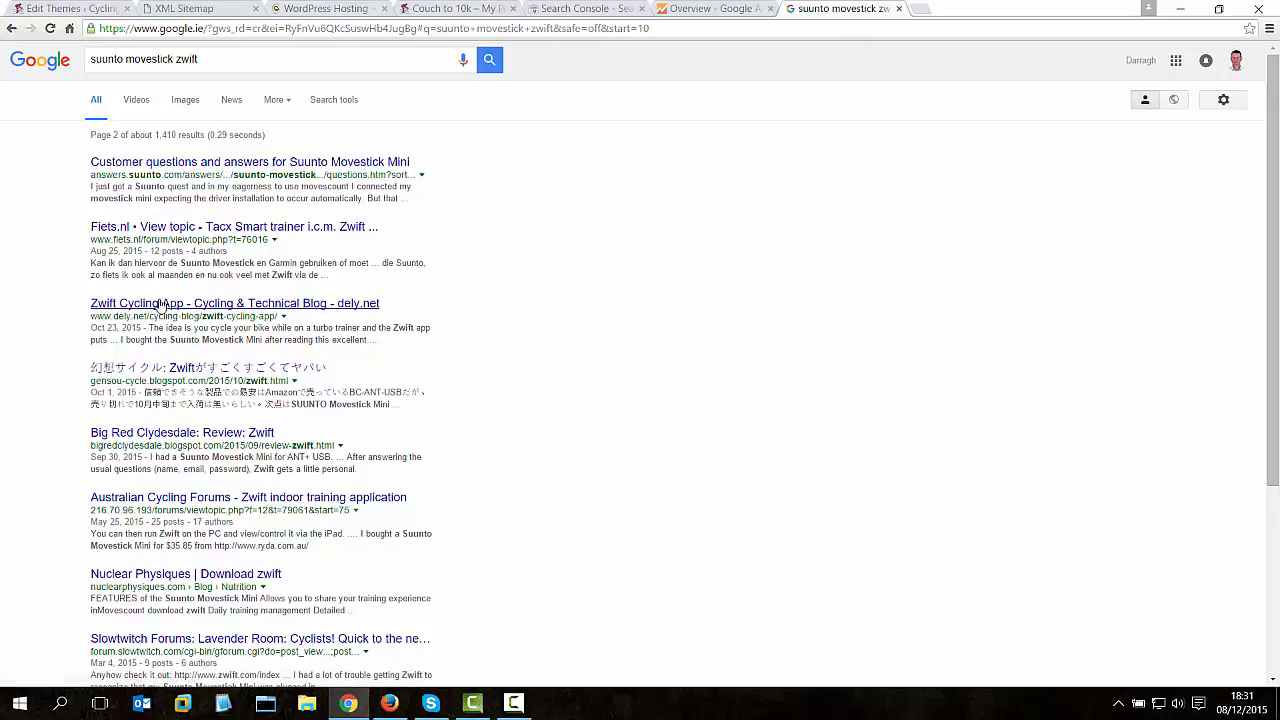
# Go back to the first page of Google results and compare its entries with the query's position in Search Analytics.
pyautogui.click(11, 28)
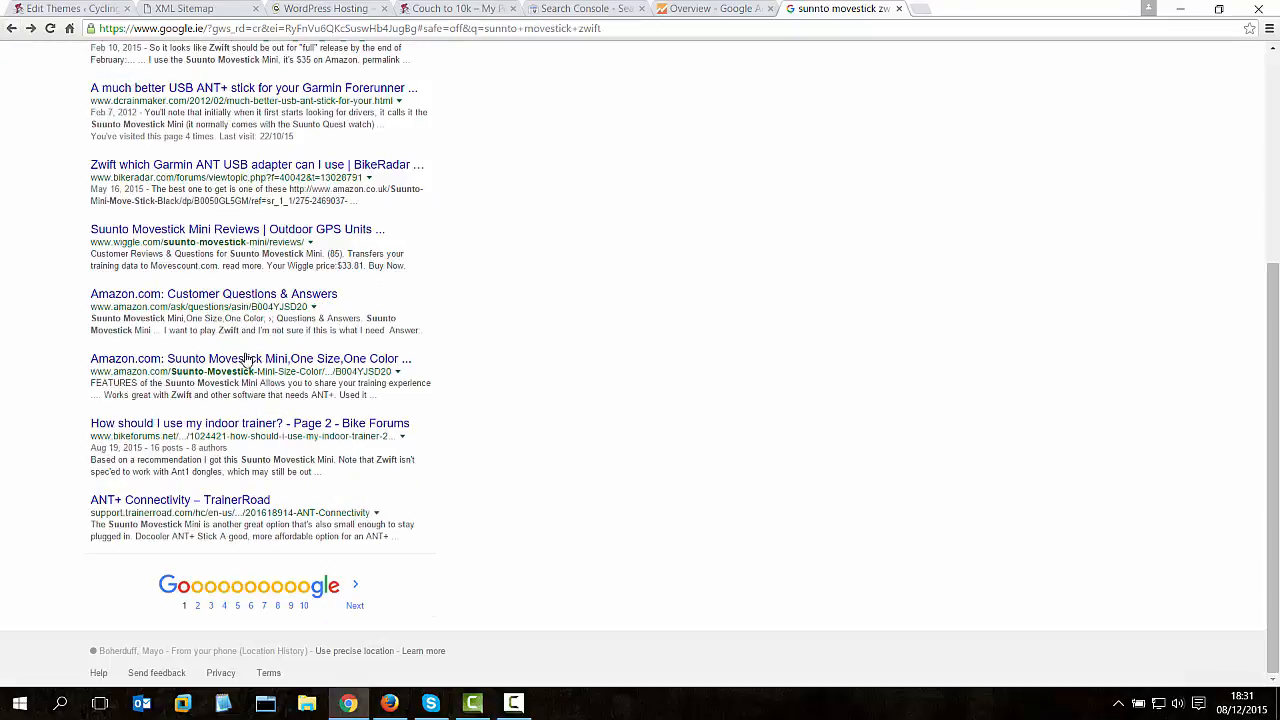
pyautogui.scroll(1, 400, 172)
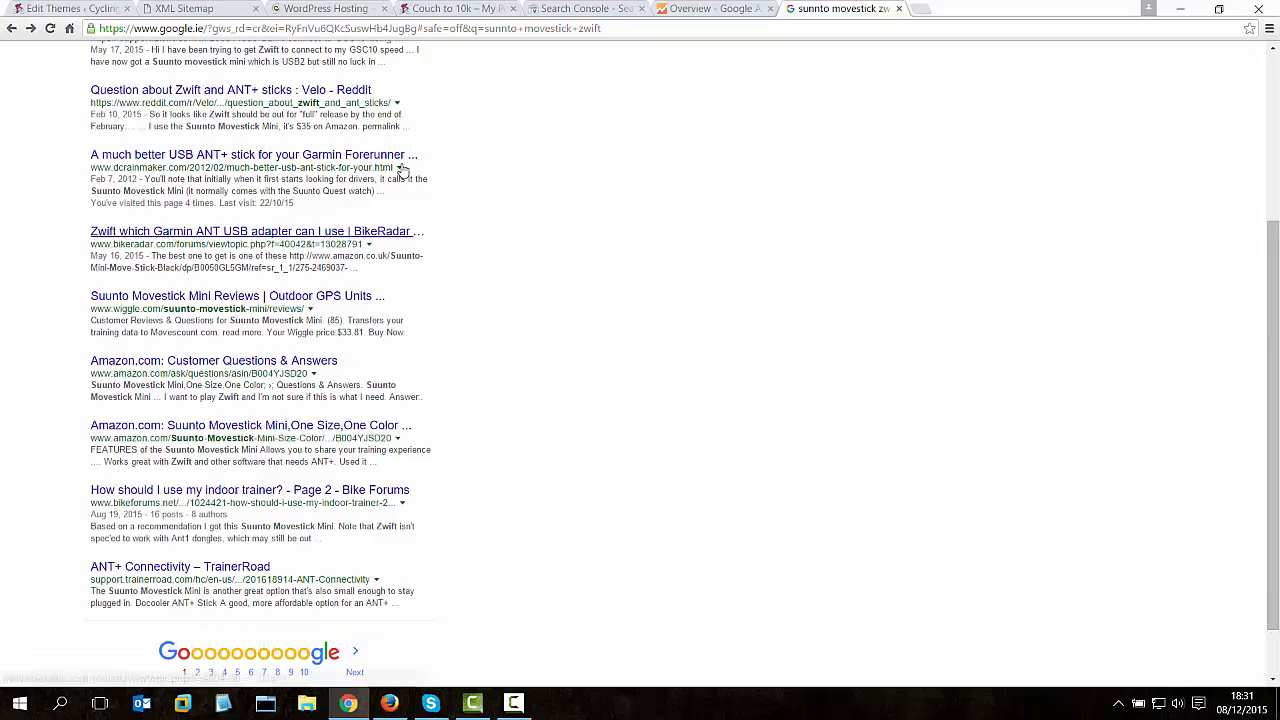
pyautogui.scroll(3, 400, 172)
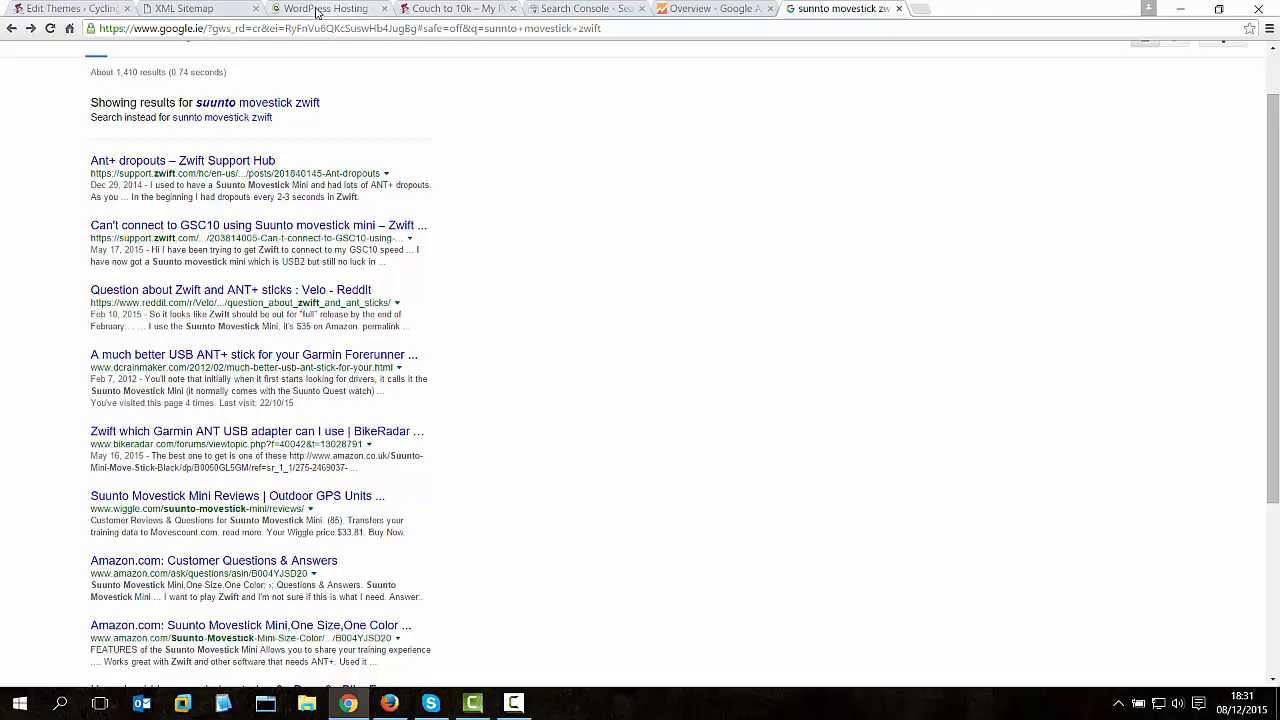
pyautogui.click(585, 9)
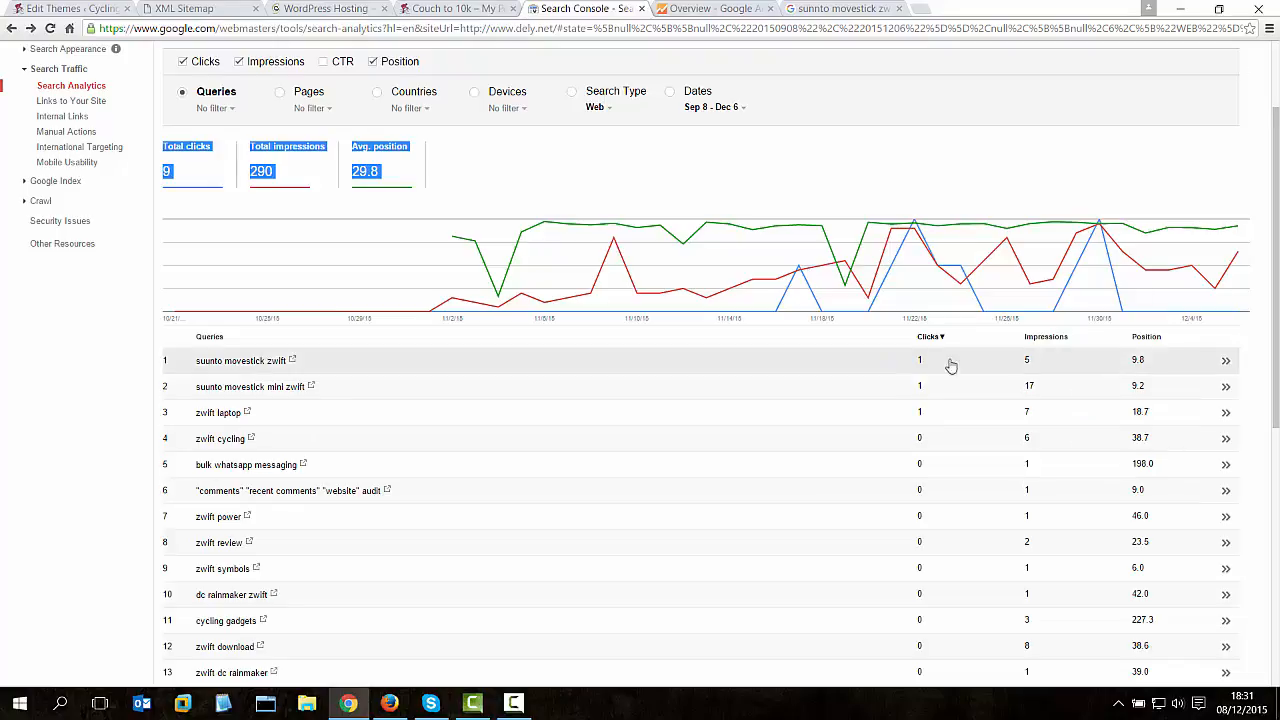
pyautogui.click(829, 8)
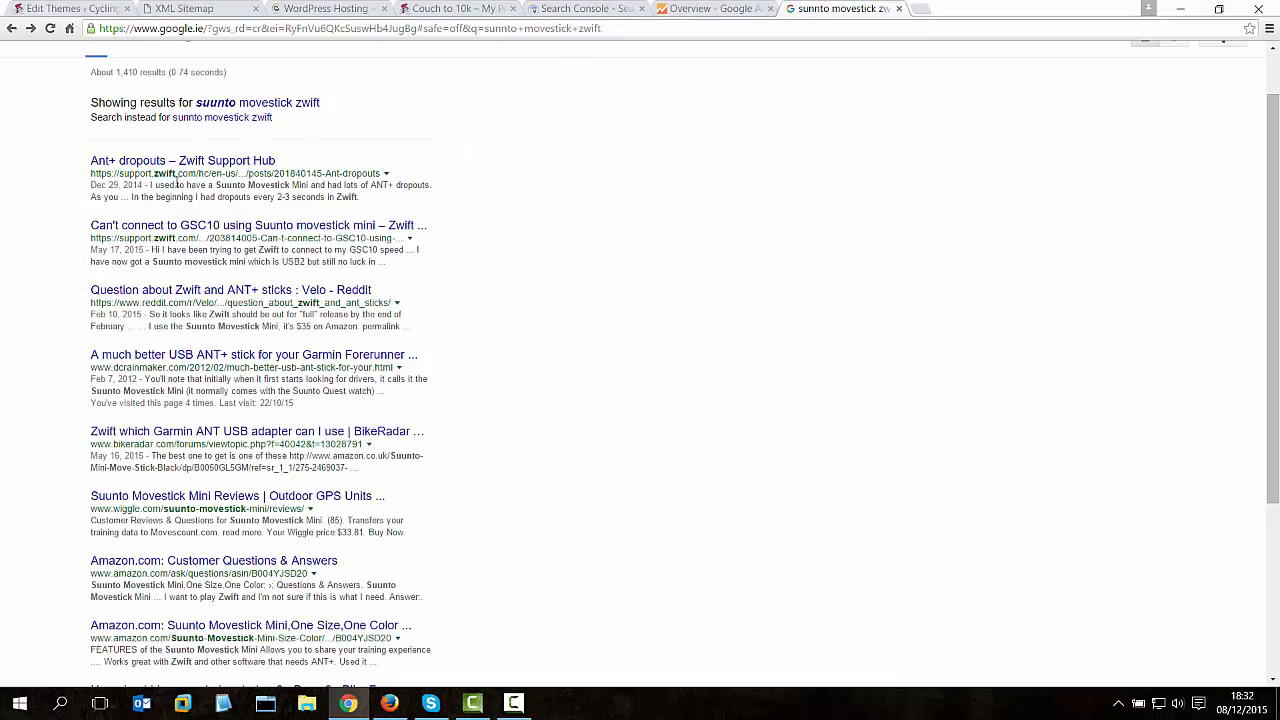
# Open the dely.net Zwift Cycling App post from the second page of results and look through it.
pyautogui.scroll(-4, 178, 185)
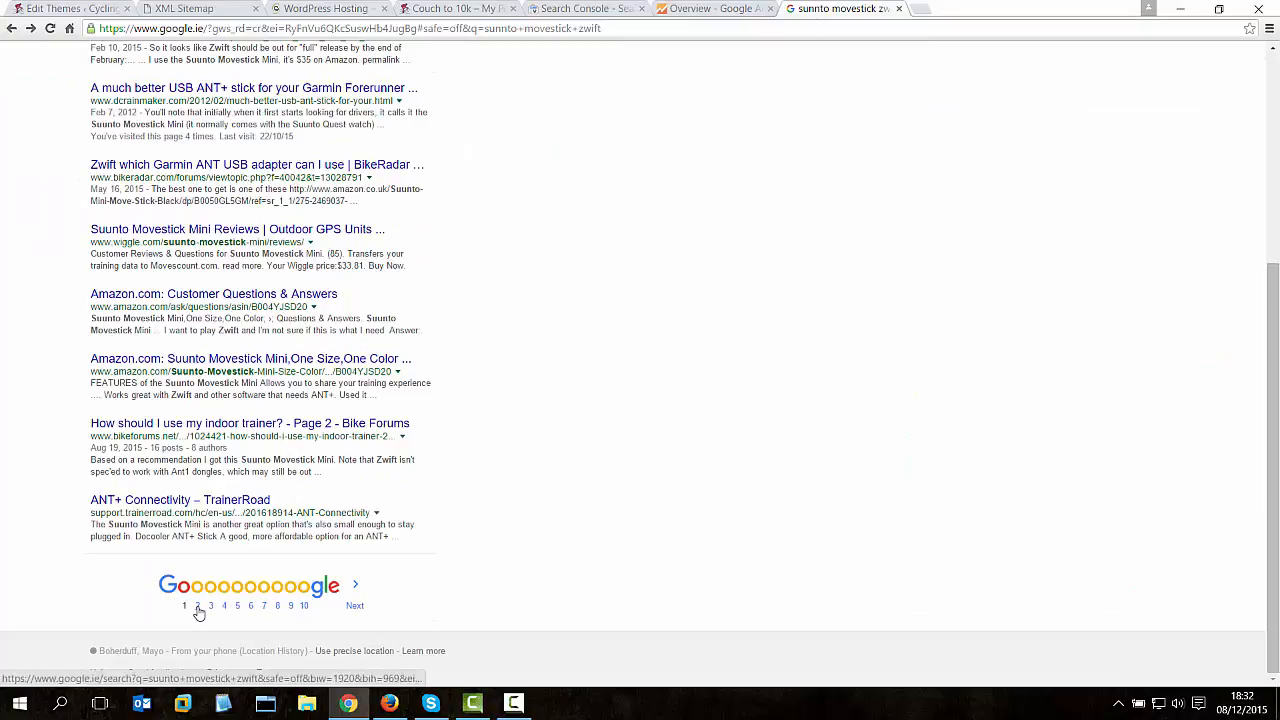
pyautogui.click(197, 607)
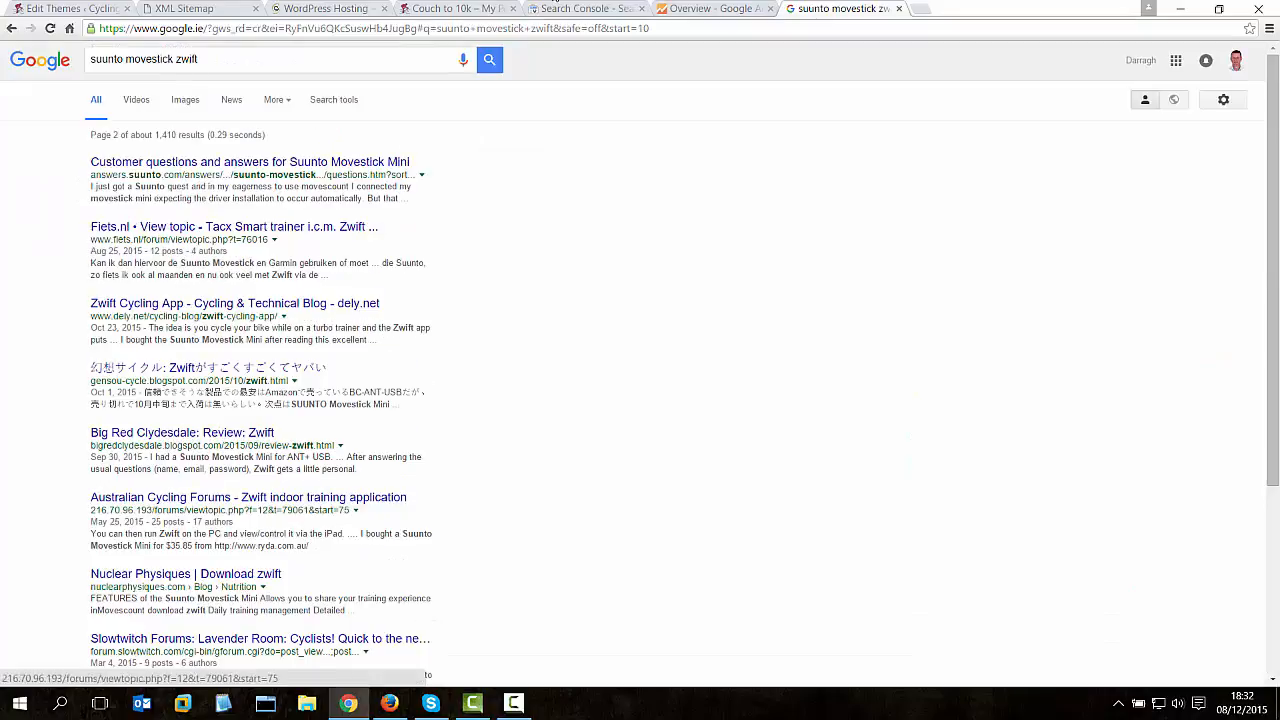
pyautogui.click(241, 314)
pyautogui.scroll(-20, 342, 222)
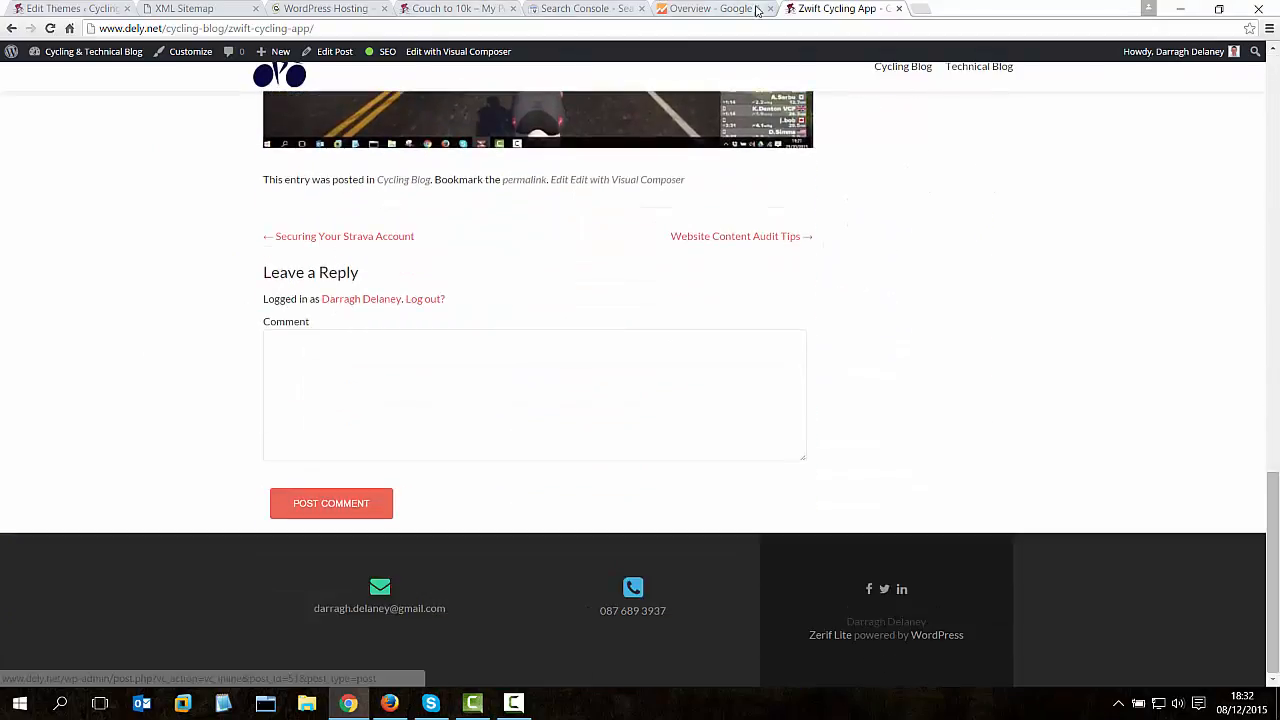
# In the Search Analytics report, view the "suunto movestick zwift" query on its own and return to all queries.
pyautogui.click(585, 8)
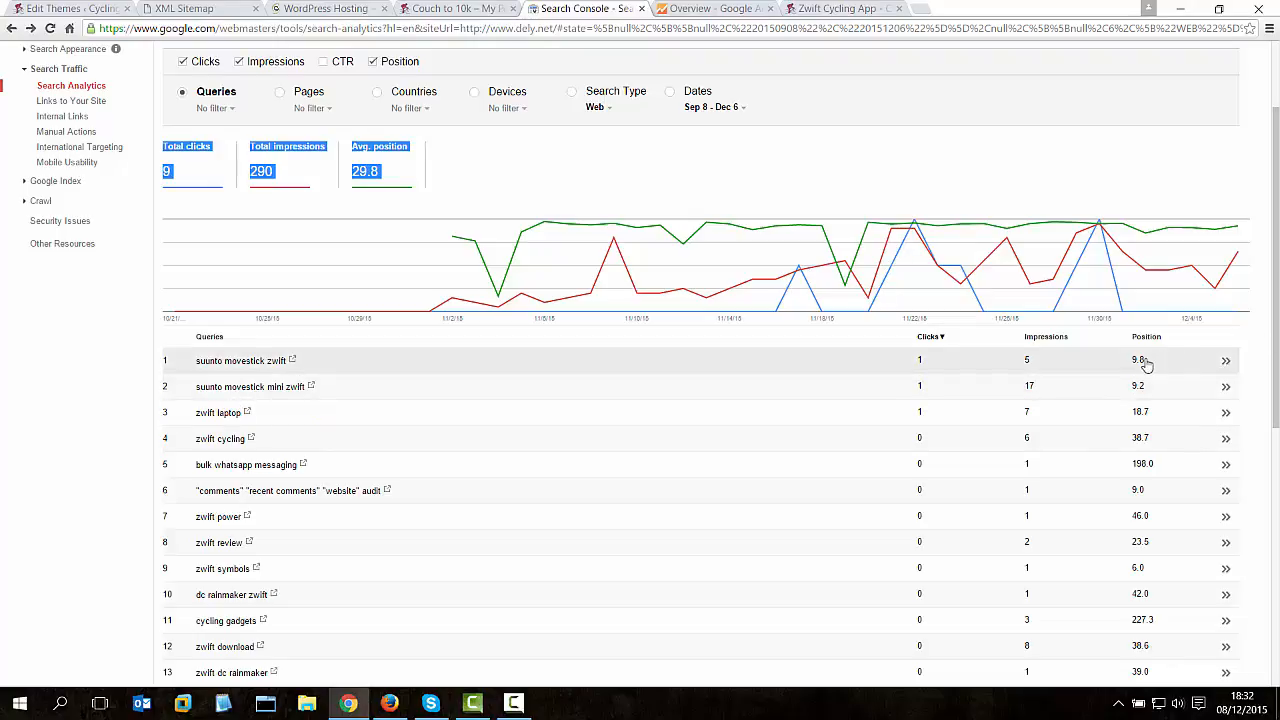
pyautogui.click(197, 364)
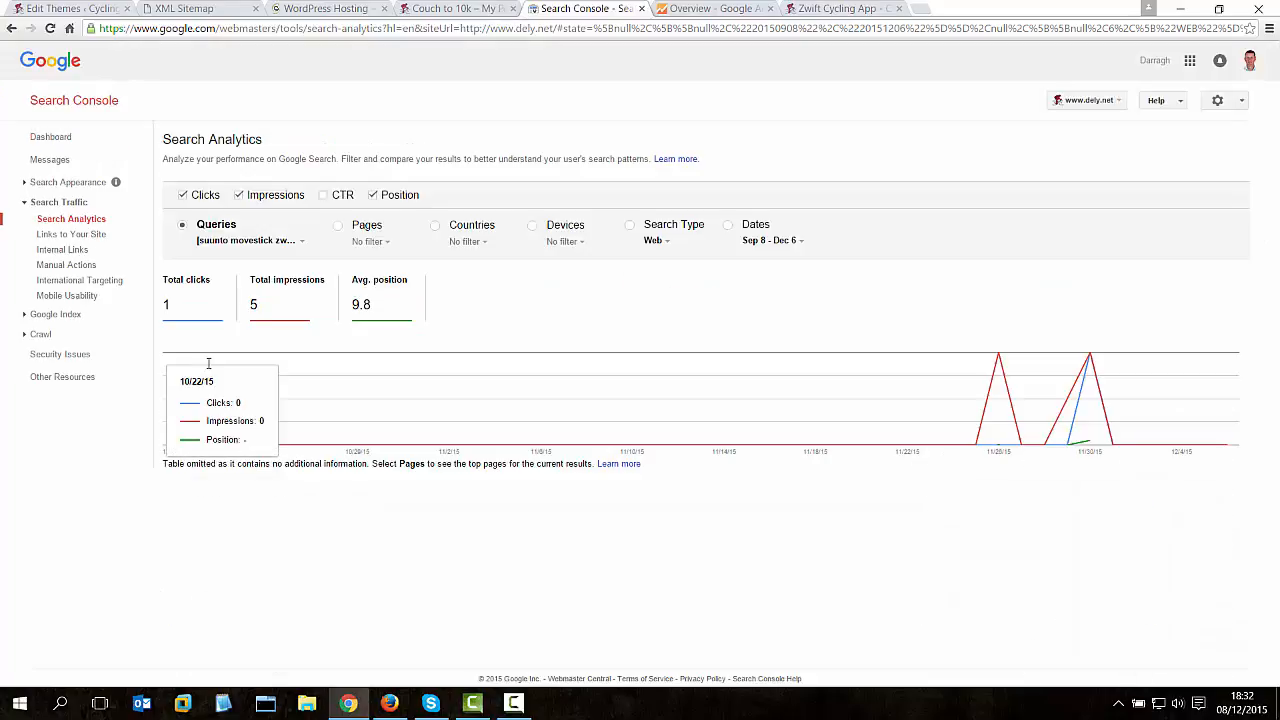
pyautogui.click(11, 28)
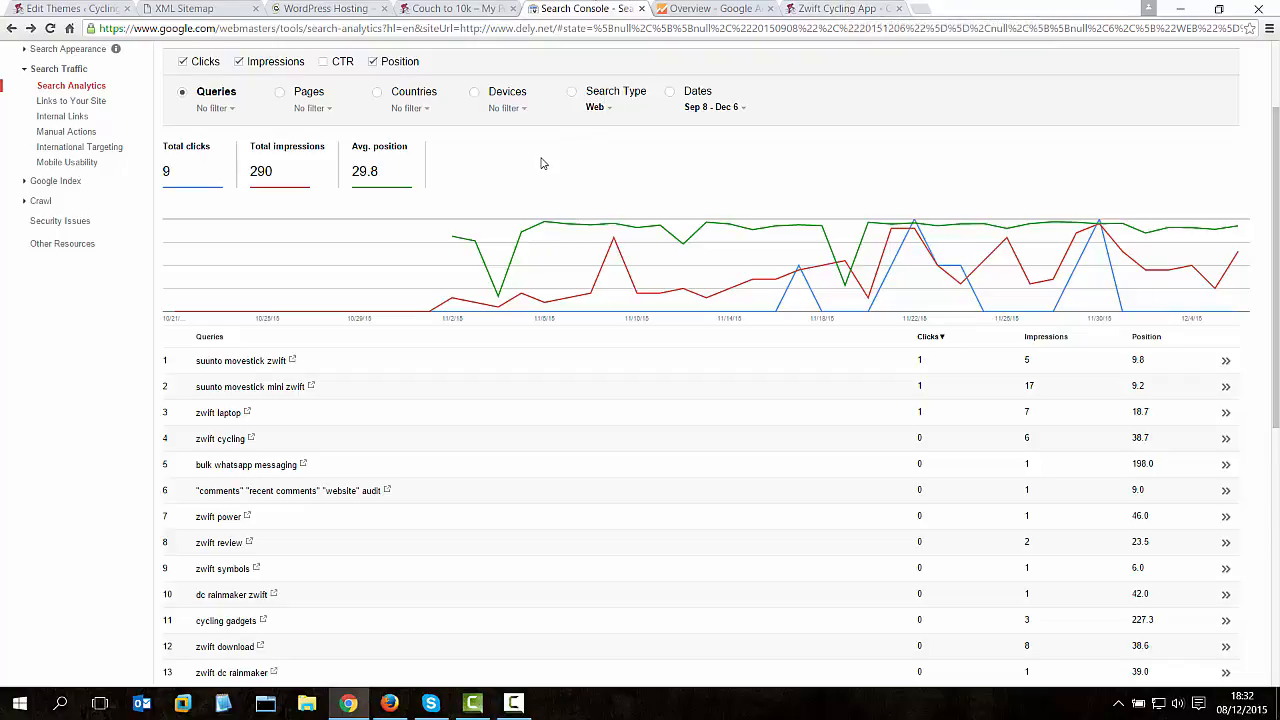
# Visit the blog's home page from WordPress and open the Zwift Cycling App post in the latest news carousel.
pyautogui.click(924, 12)
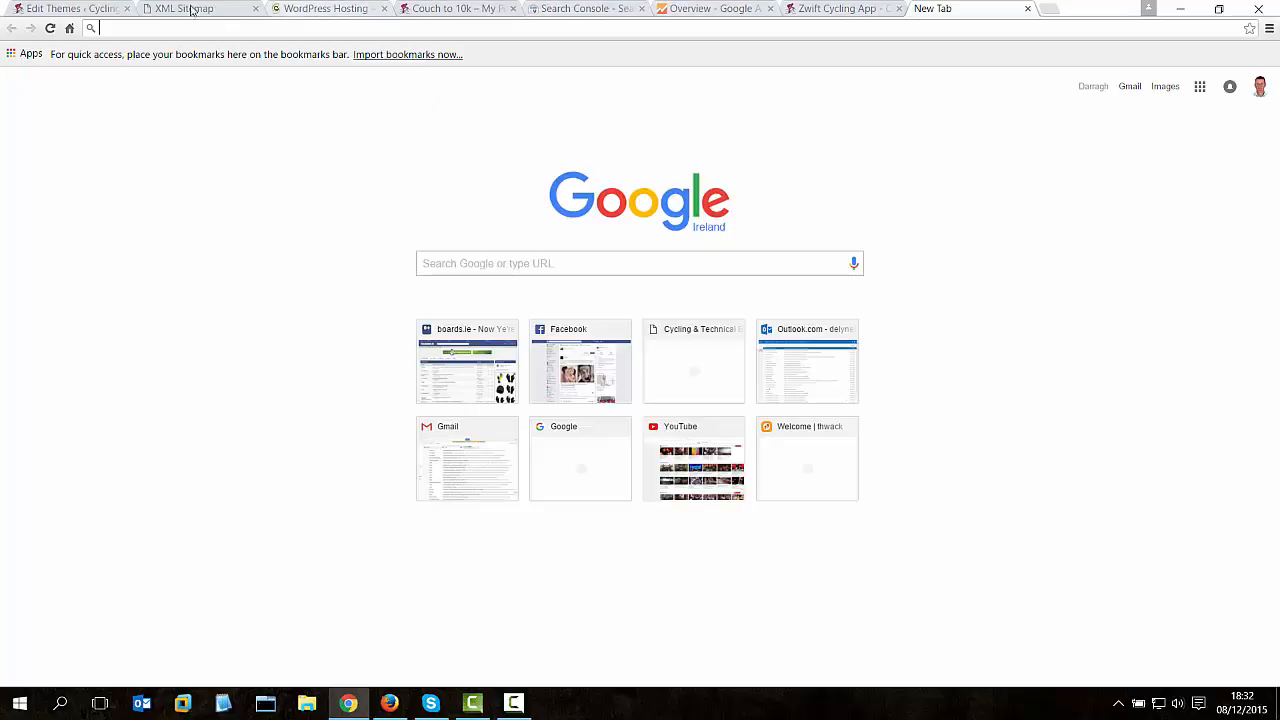
pyautogui.click(75, 8)
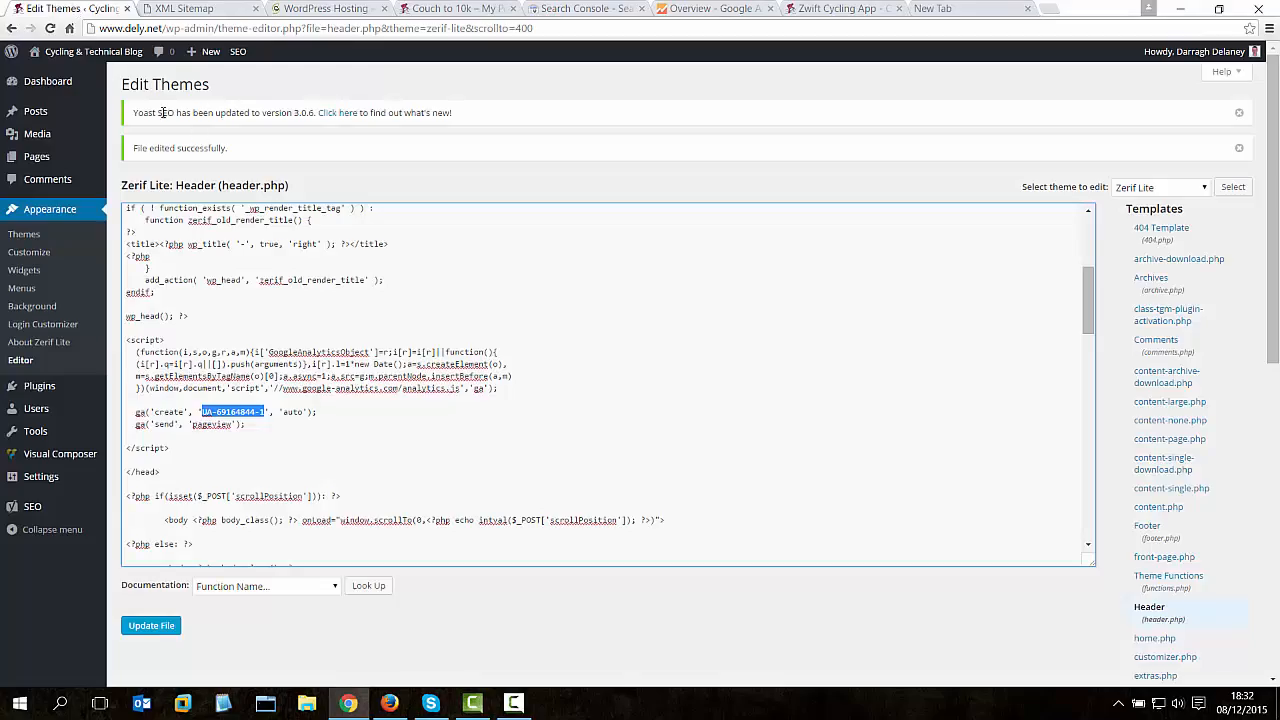
pyautogui.click(61, 51)
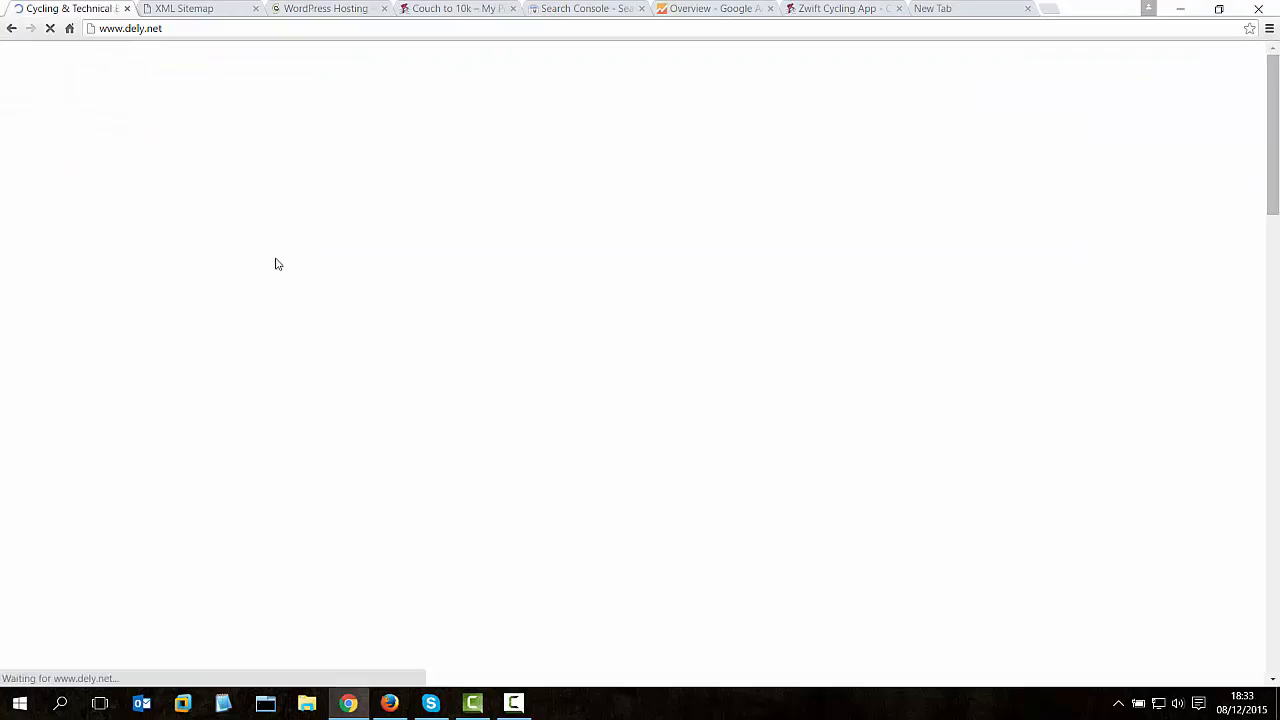
pyautogui.scroll(-15, 507, 421)
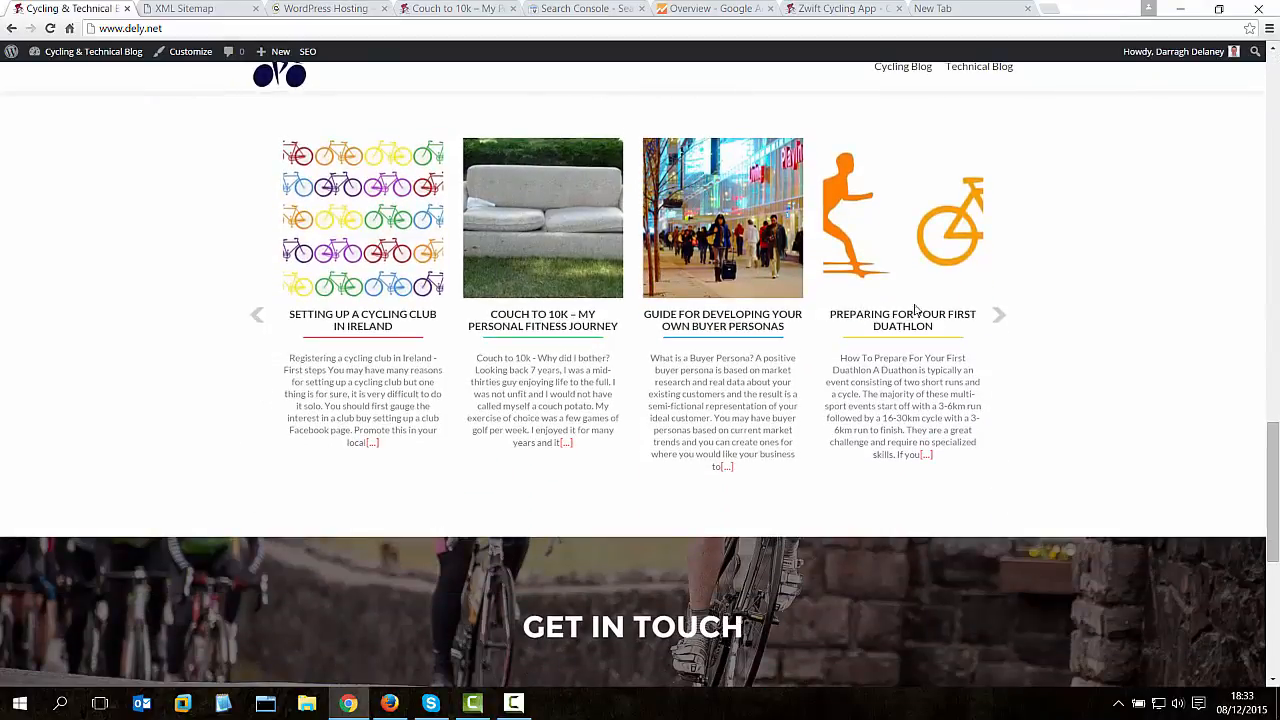
pyautogui.click(1006, 316)
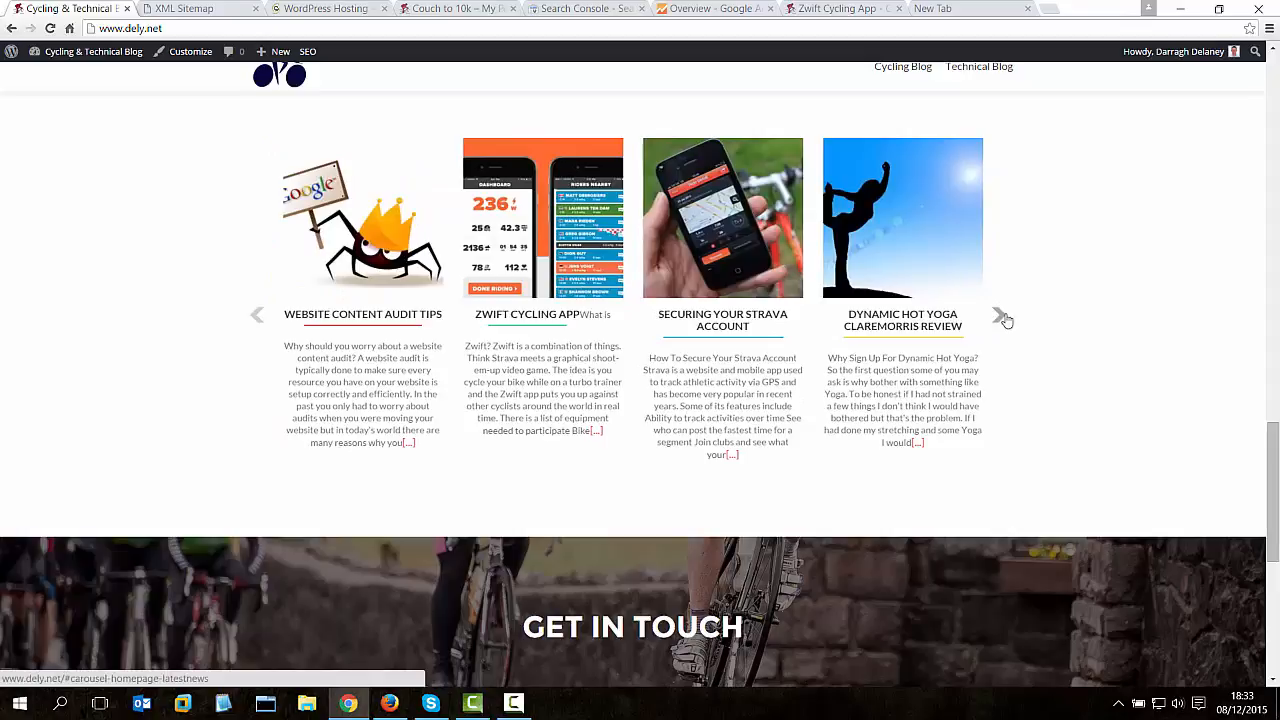
pyautogui.click(521, 316)
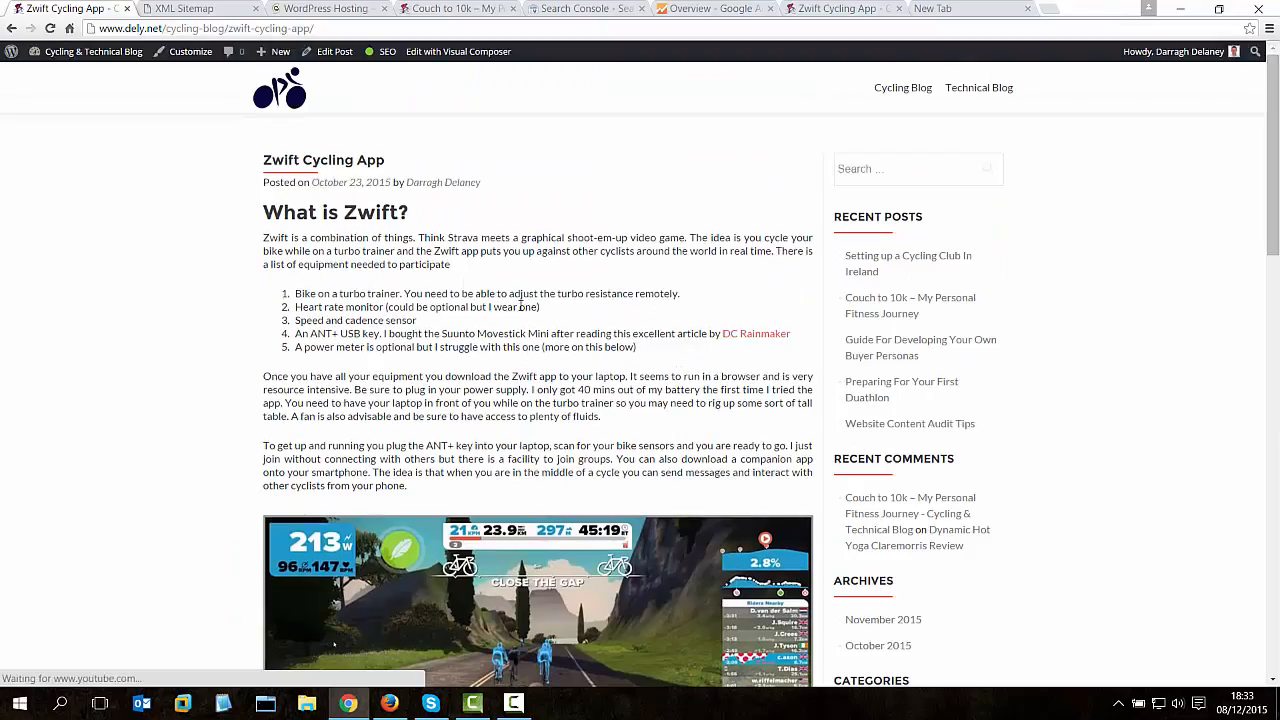
# Open the Zwift Cycling App post for editing and examine its Yoast SEO focus keyword and content analysis.
pyautogui.click(330, 51)
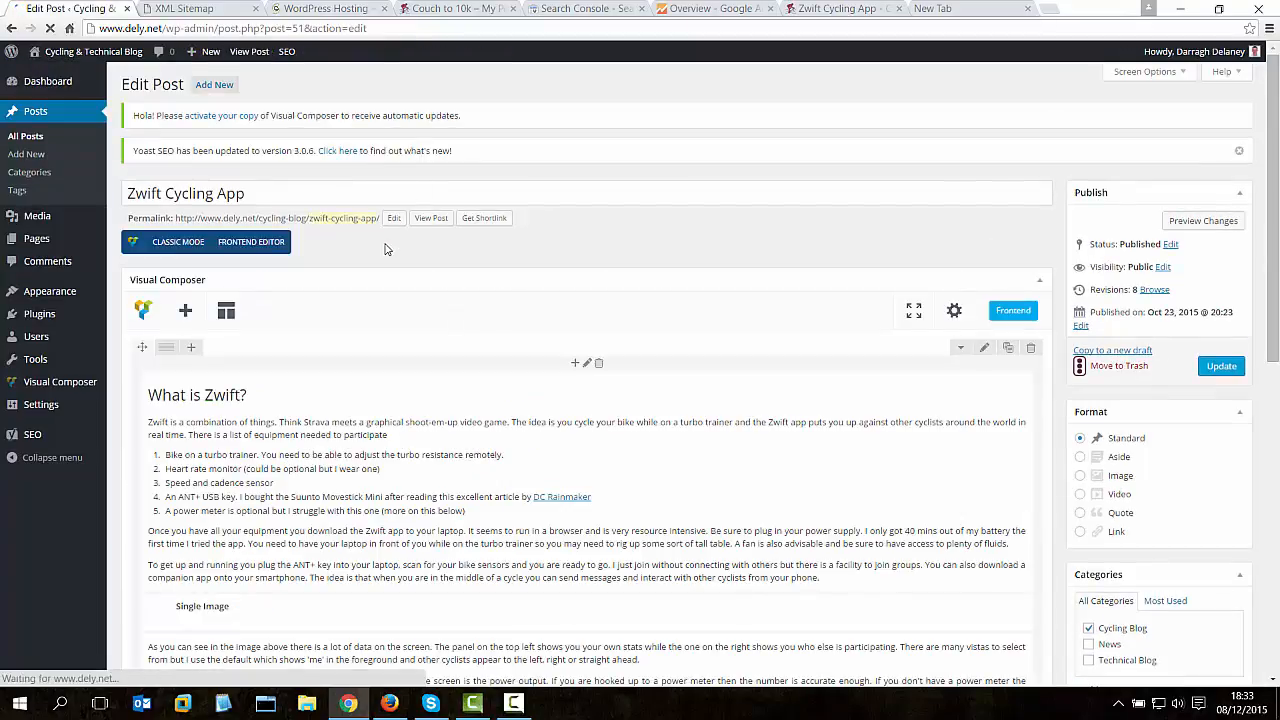
pyautogui.scroll(-7, 390, 245)
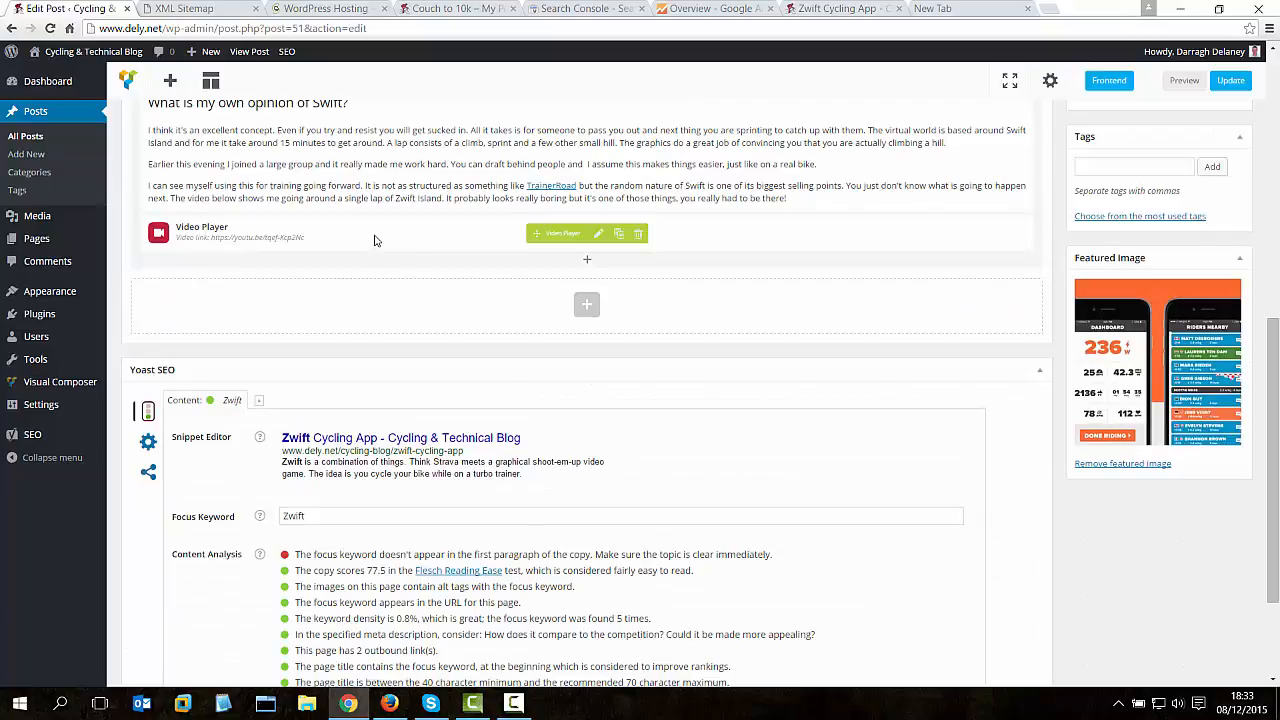
pyautogui.scroll(-2, 375, 240)
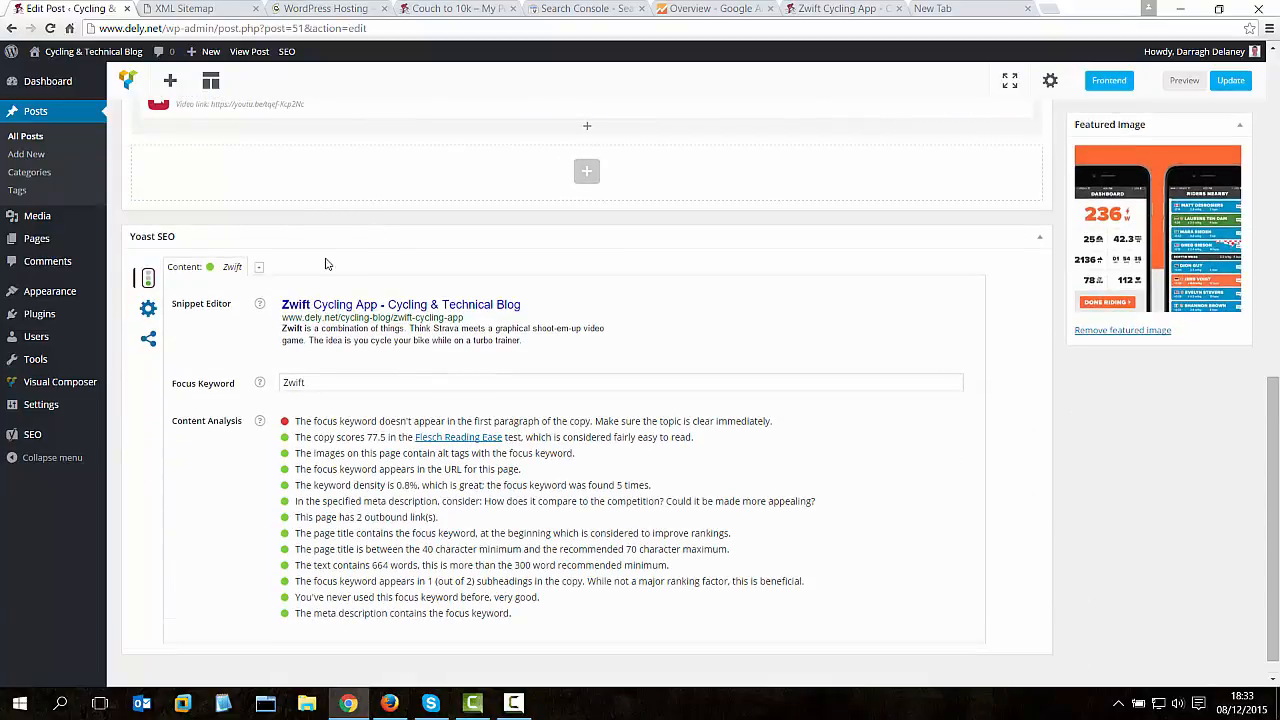
pyautogui.scroll(-1, 328, 264)
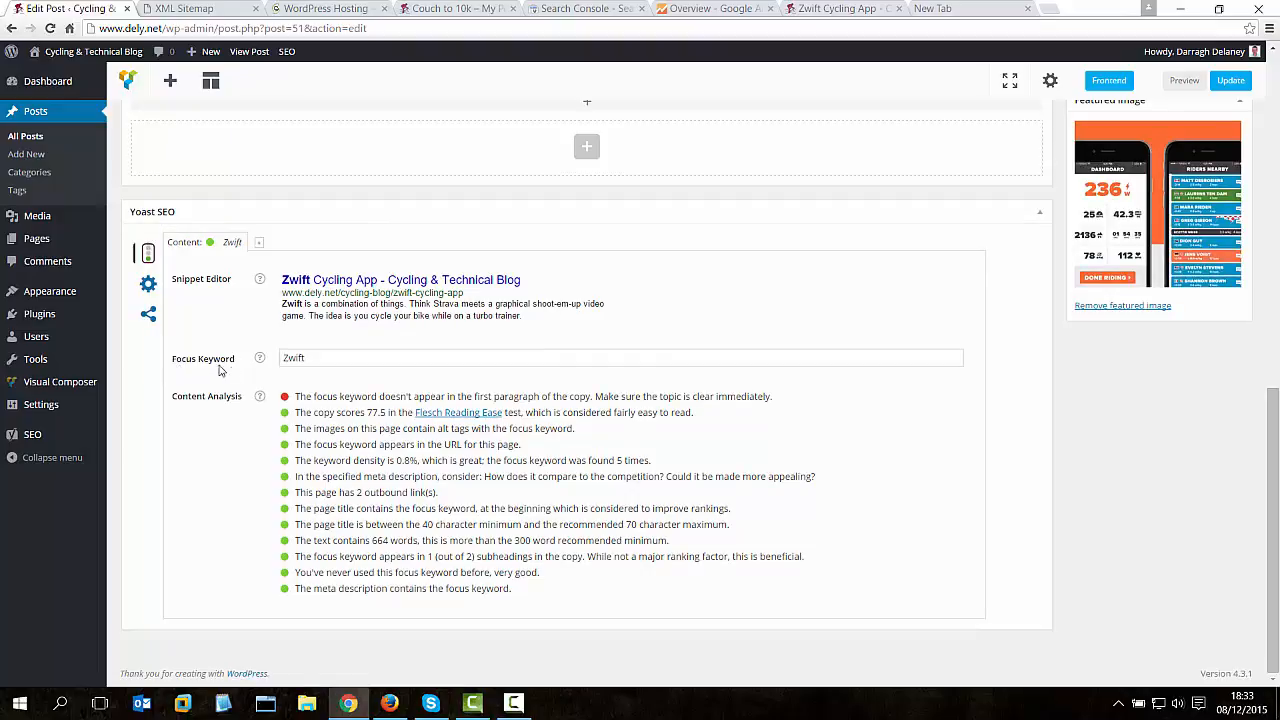
pyautogui.click(309, 357)
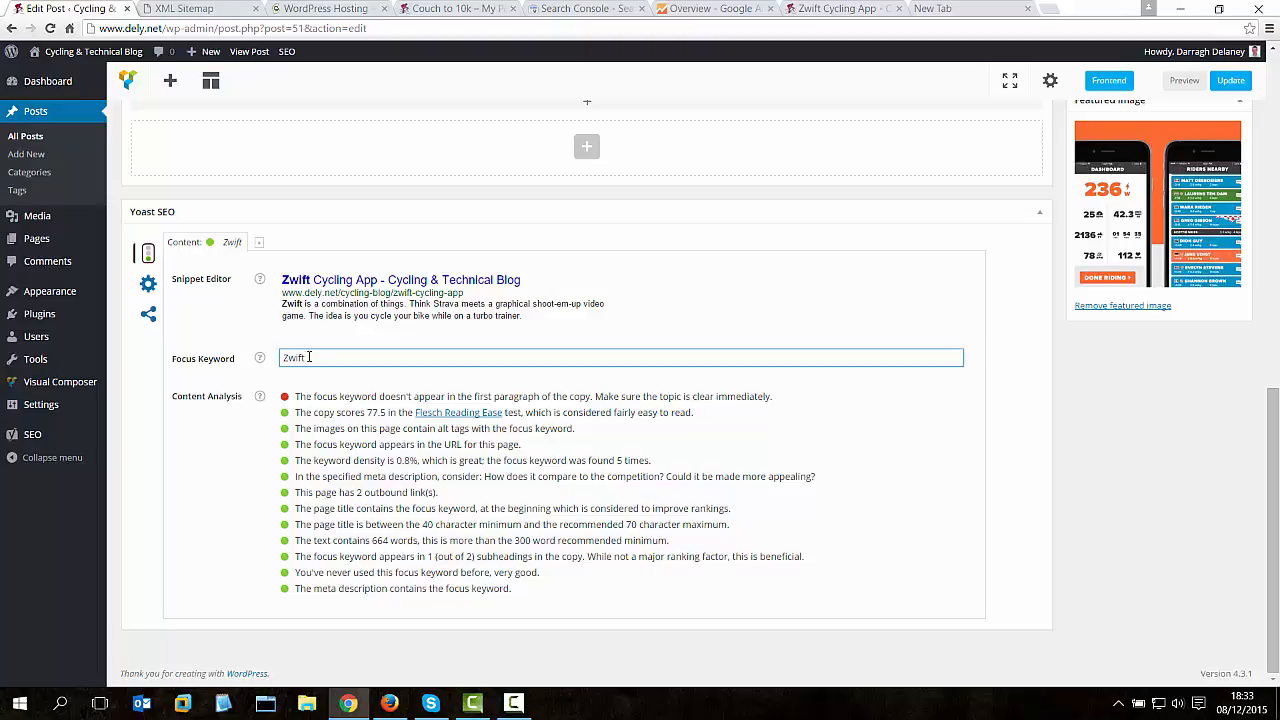
# Return to the Search Analytics report in Search Console and look at the top queries.
pyautogui.click(852, 10)
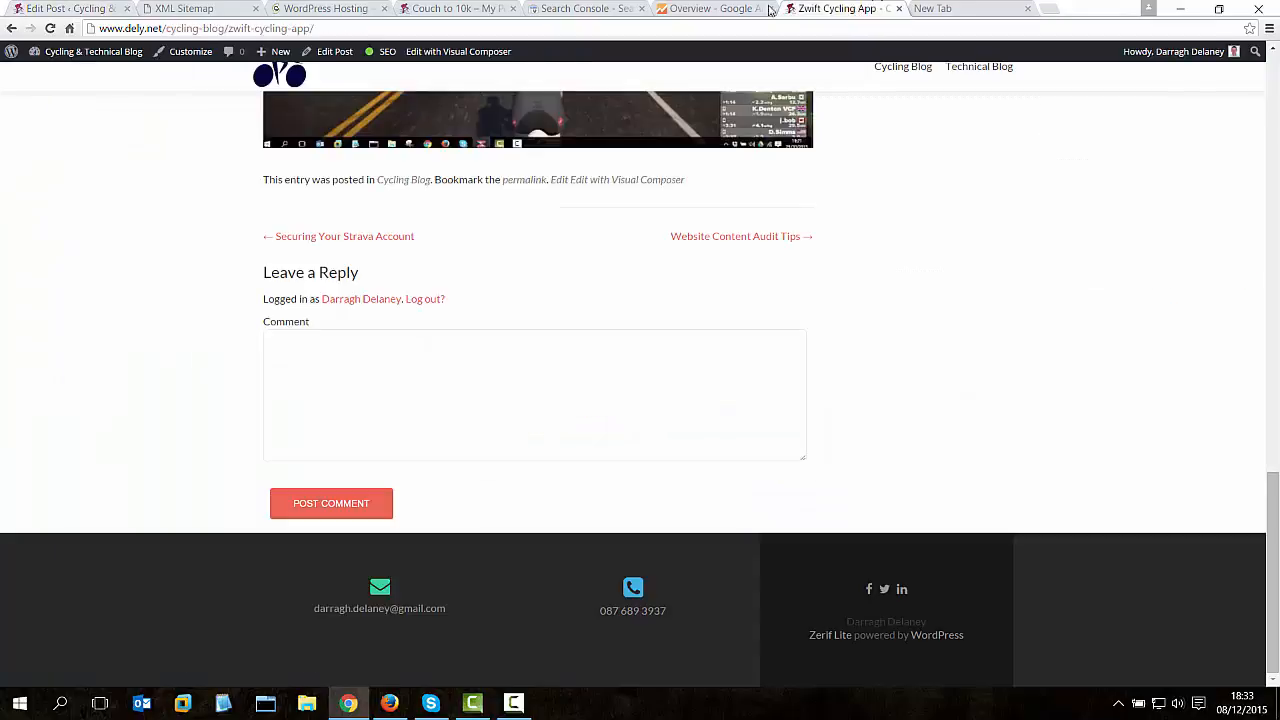
pyautogui.click(590, 8)
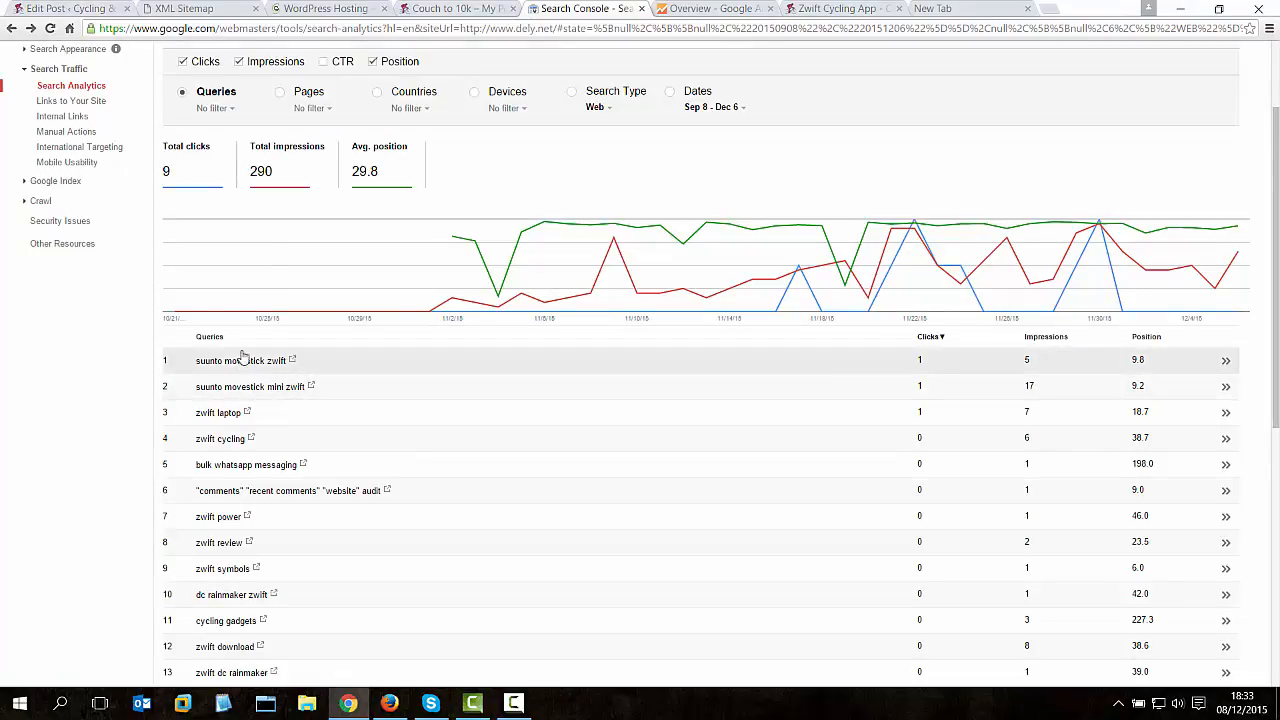
# Review the full list of search queries in the Search Analytics report with their clicks, impressions and positions.
pyautogui.scroll(-2, 244, 350)
pyautogui.scroll(-1, 248, 320)
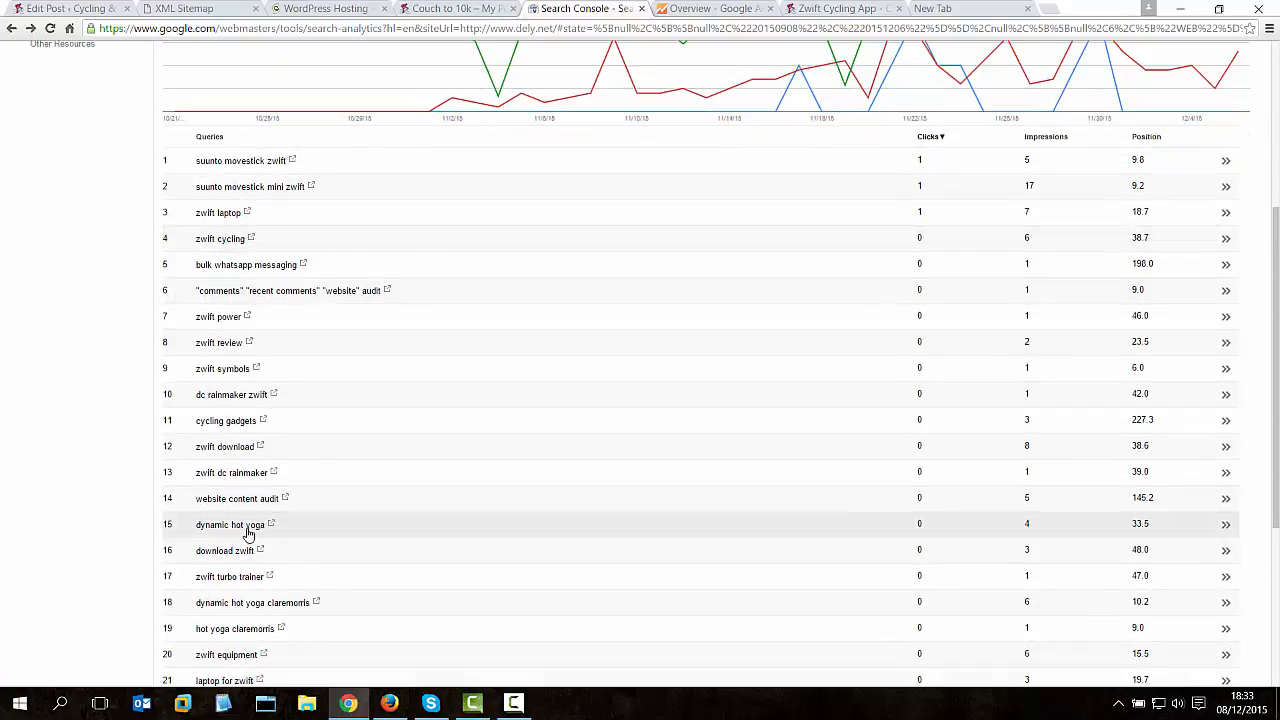
pyautogui.scroll(-2, 248, 534)
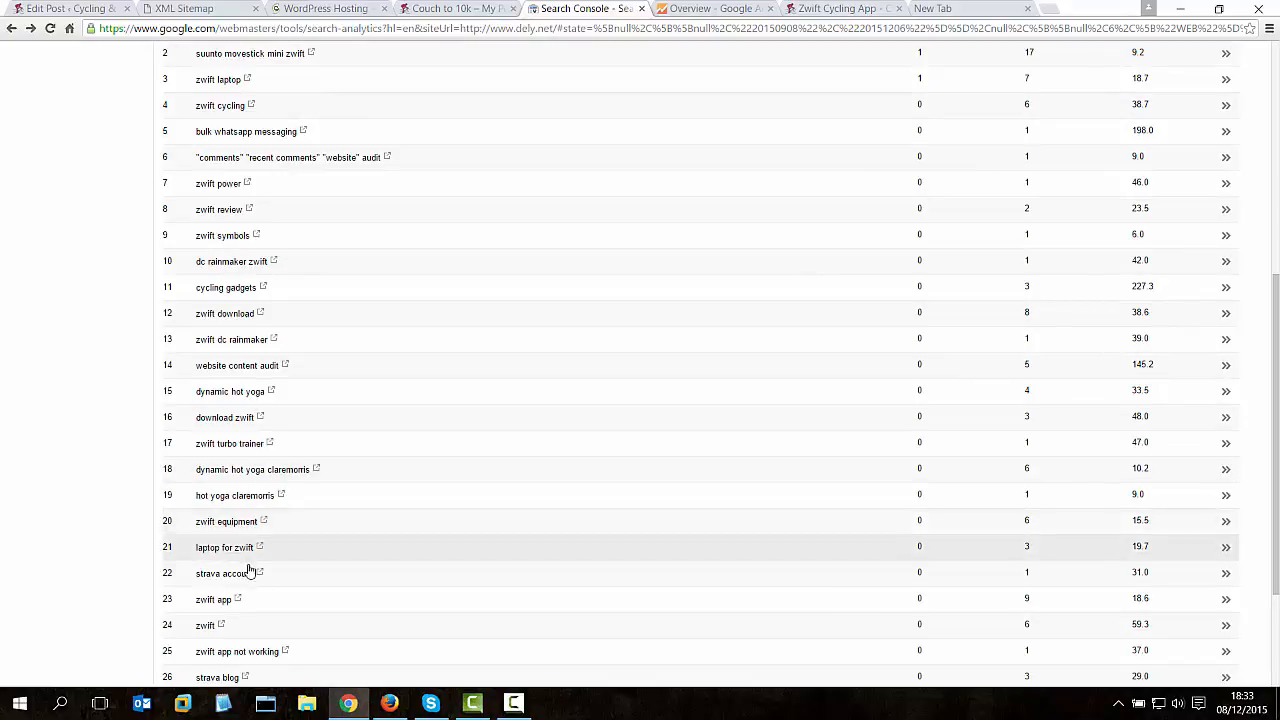
pyautogui.scroll(-3, 248, 578)
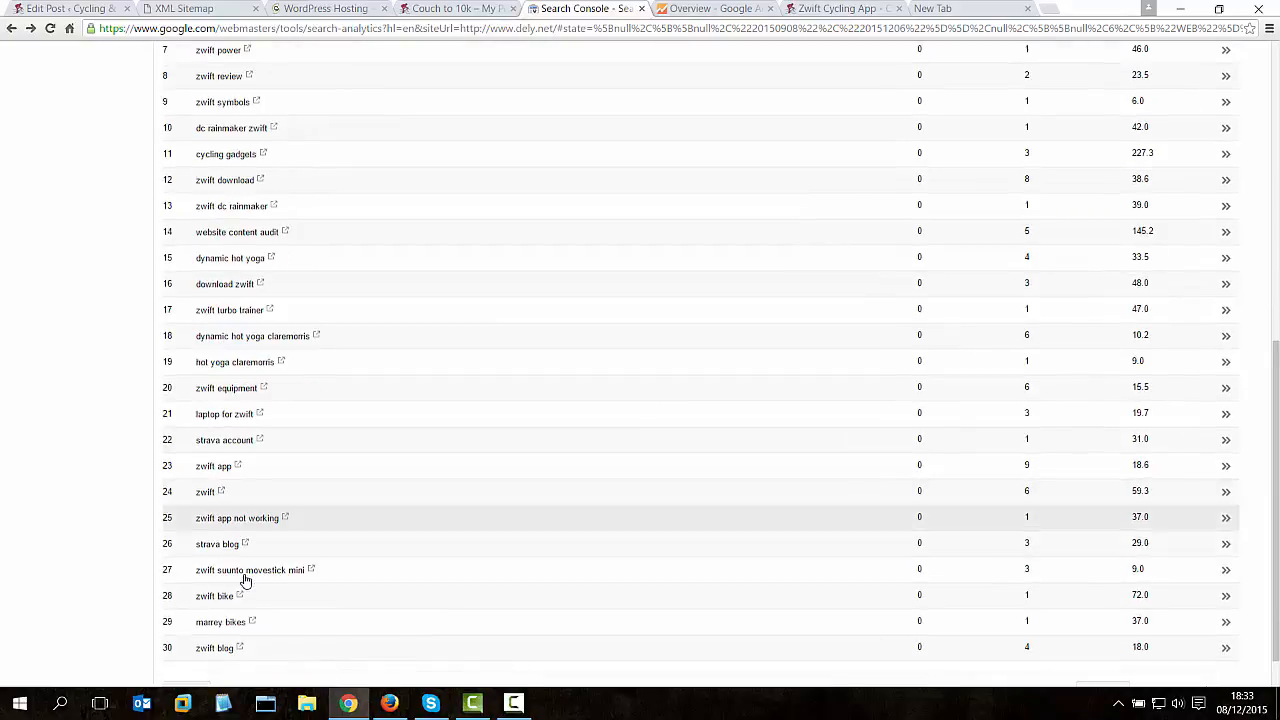
pyautogui.scroll(4, 246, 523)
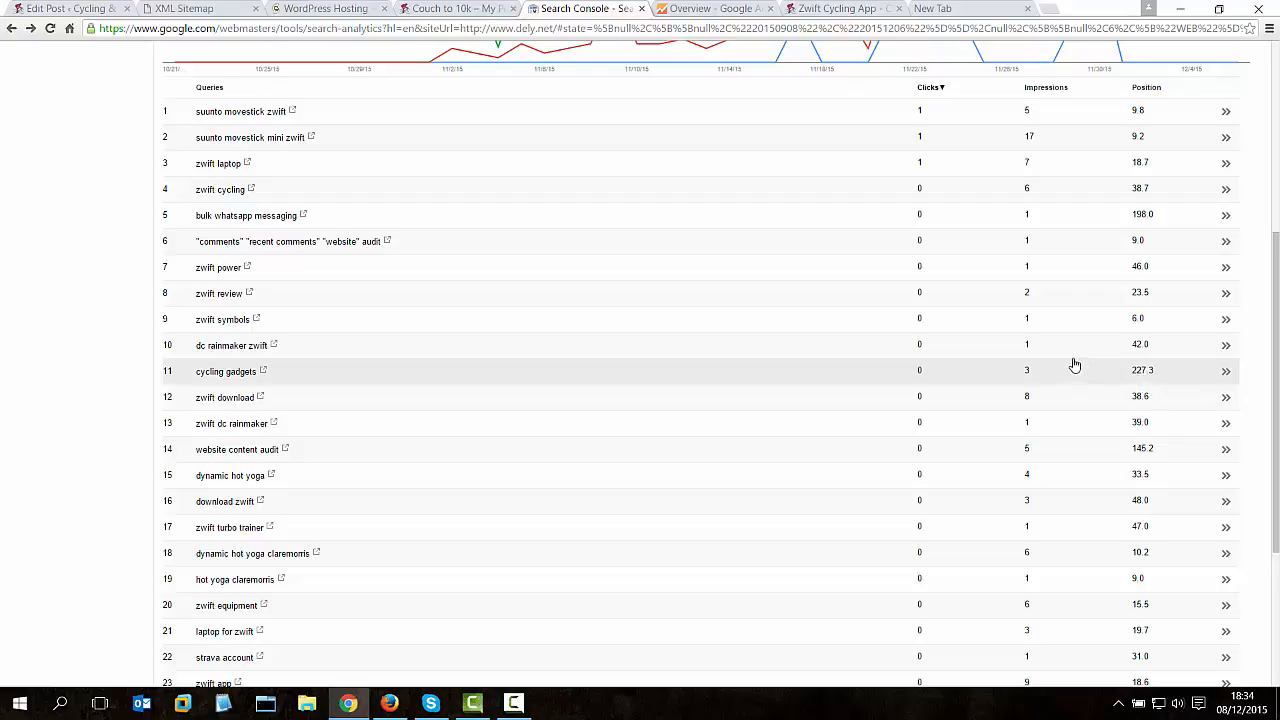
pyautogui.scroll(2, 595, 305)
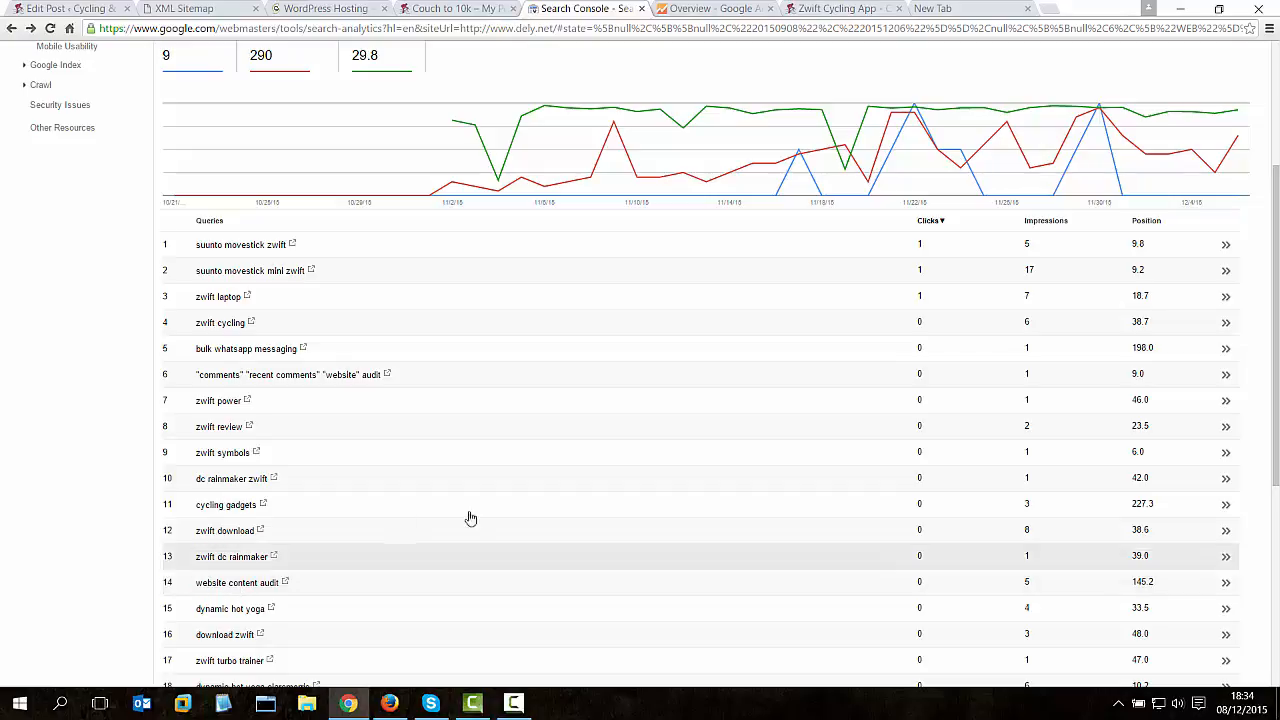
pyautogui.scroll(3, 403, 463)
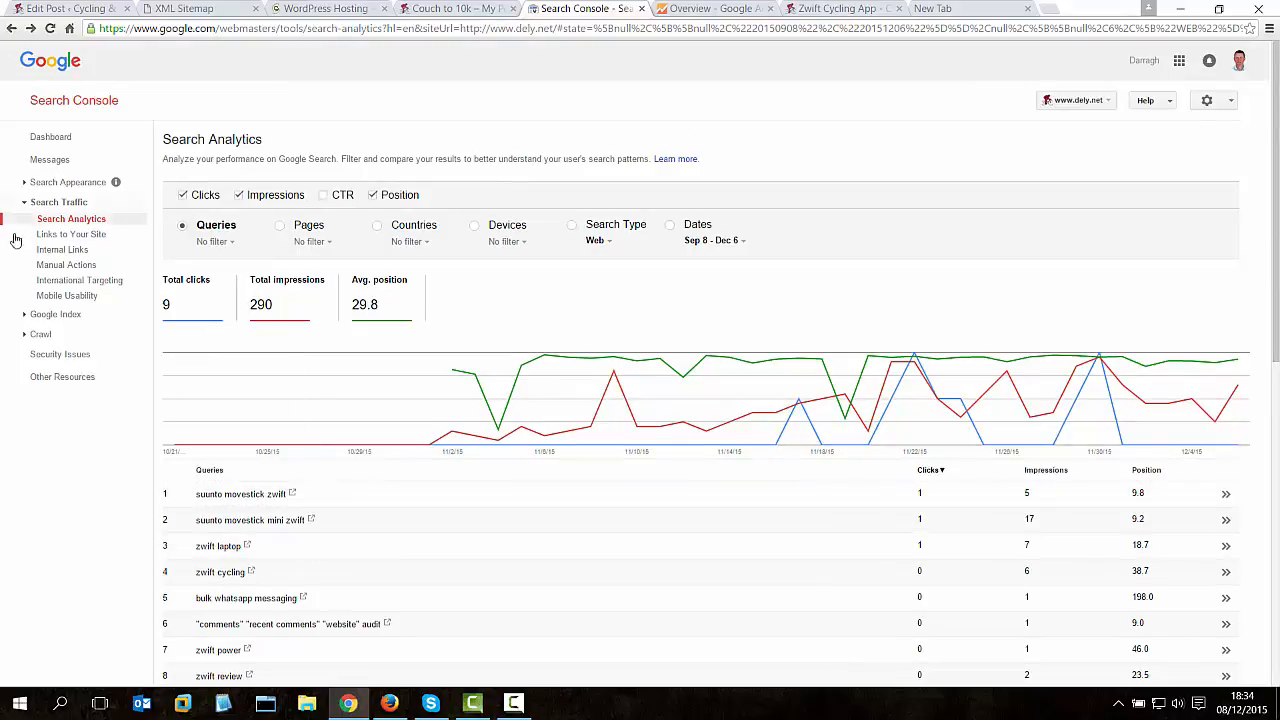
# View all domains that link to the site, check the pages linked from kiyes.com, and return to the Search Analytics queries.
pyautogui.click(68, 234)
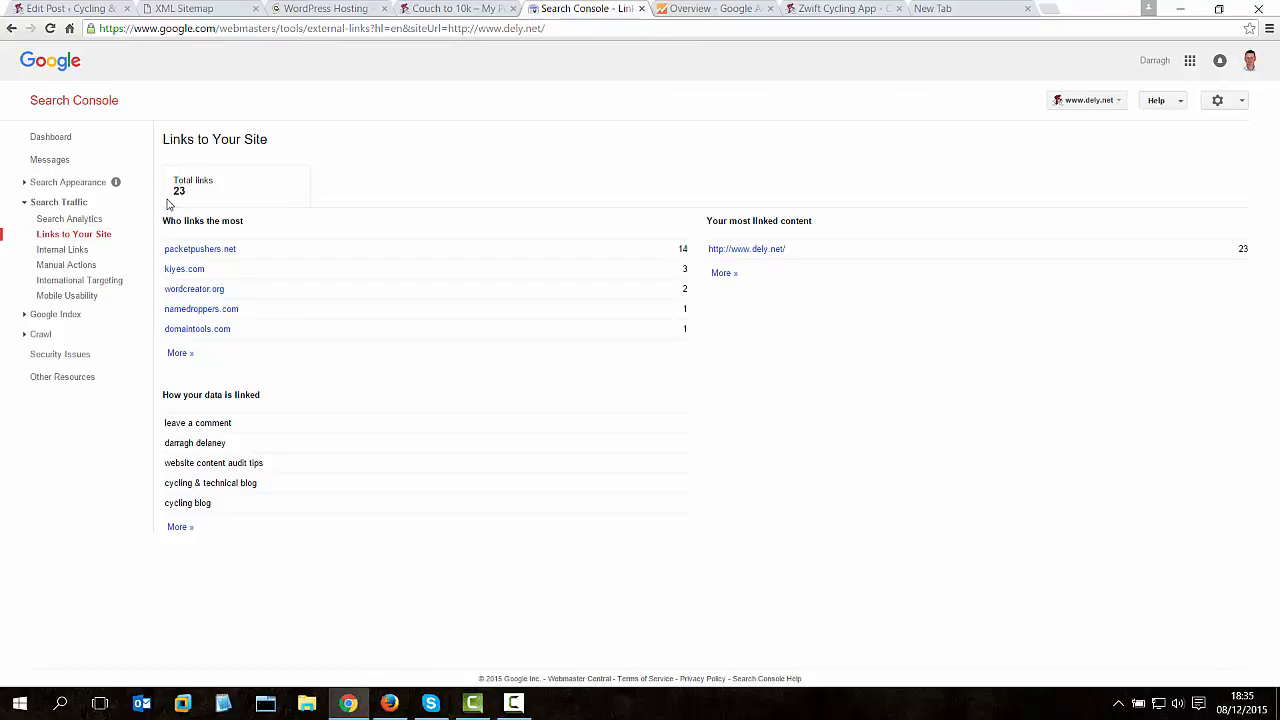
pyautogui.click(182, 355)
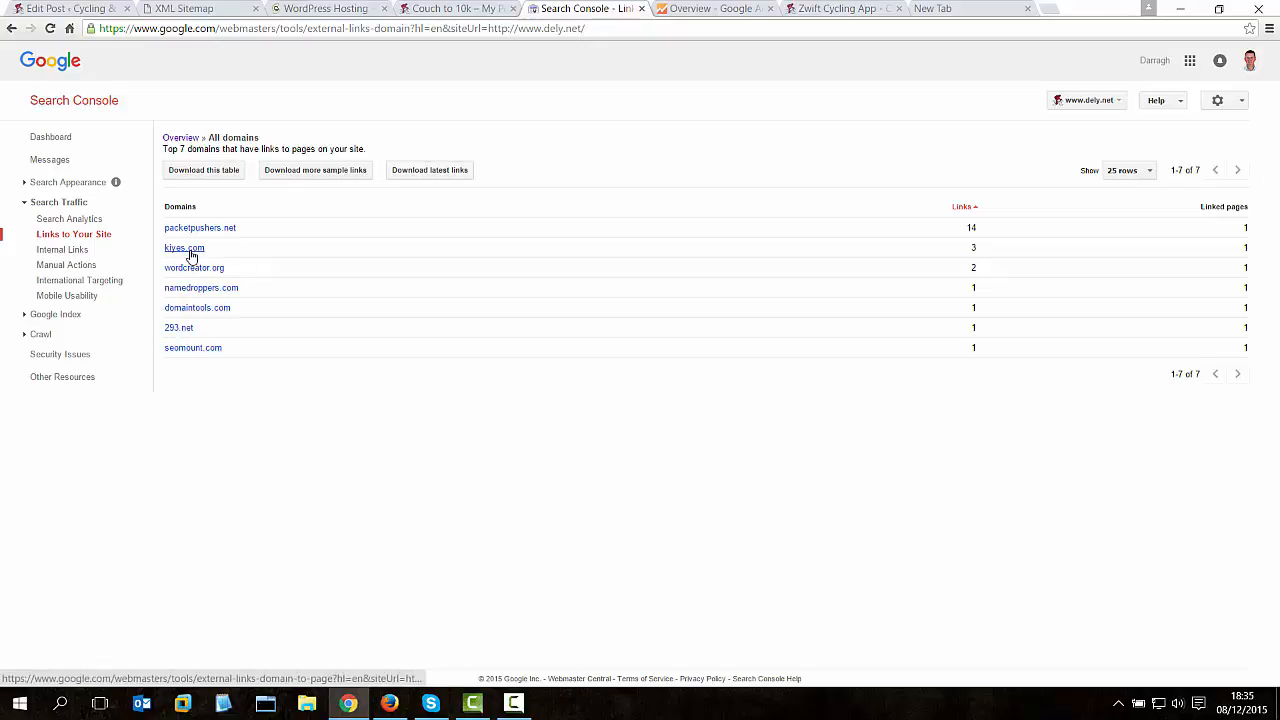
pyautogui.moveTo(192, 256)
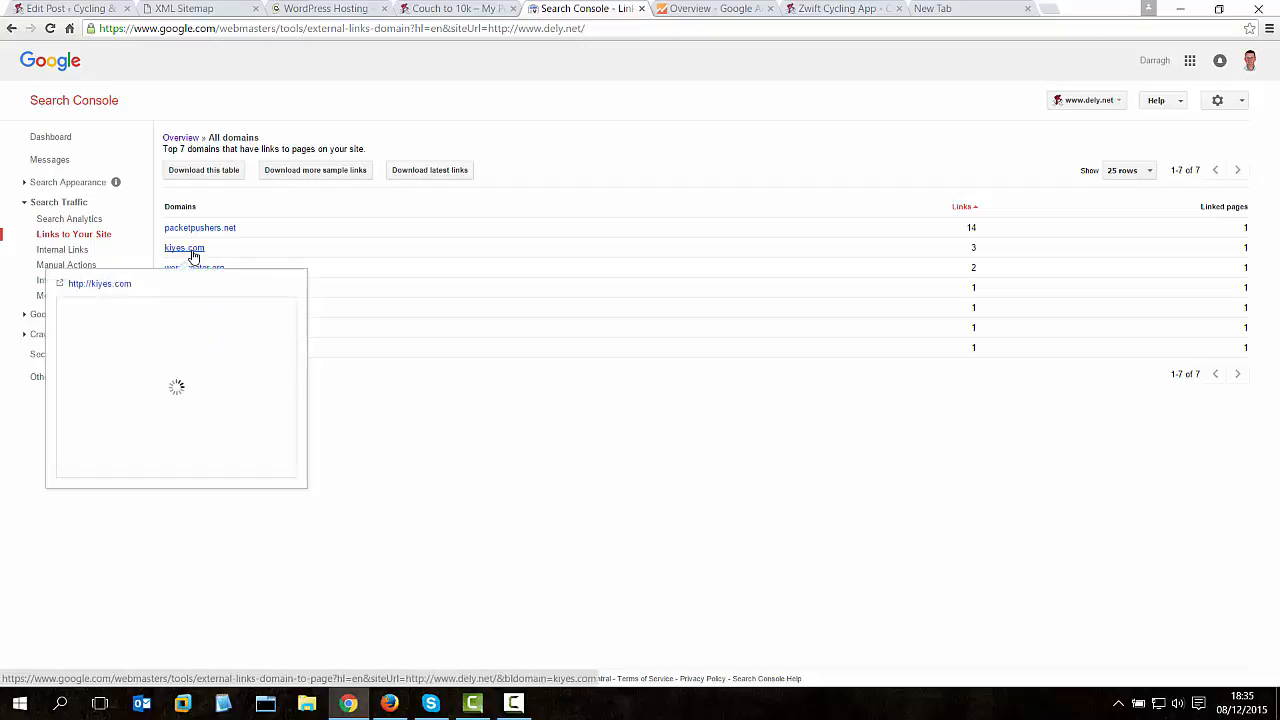
pyautogui.click(194, 255)
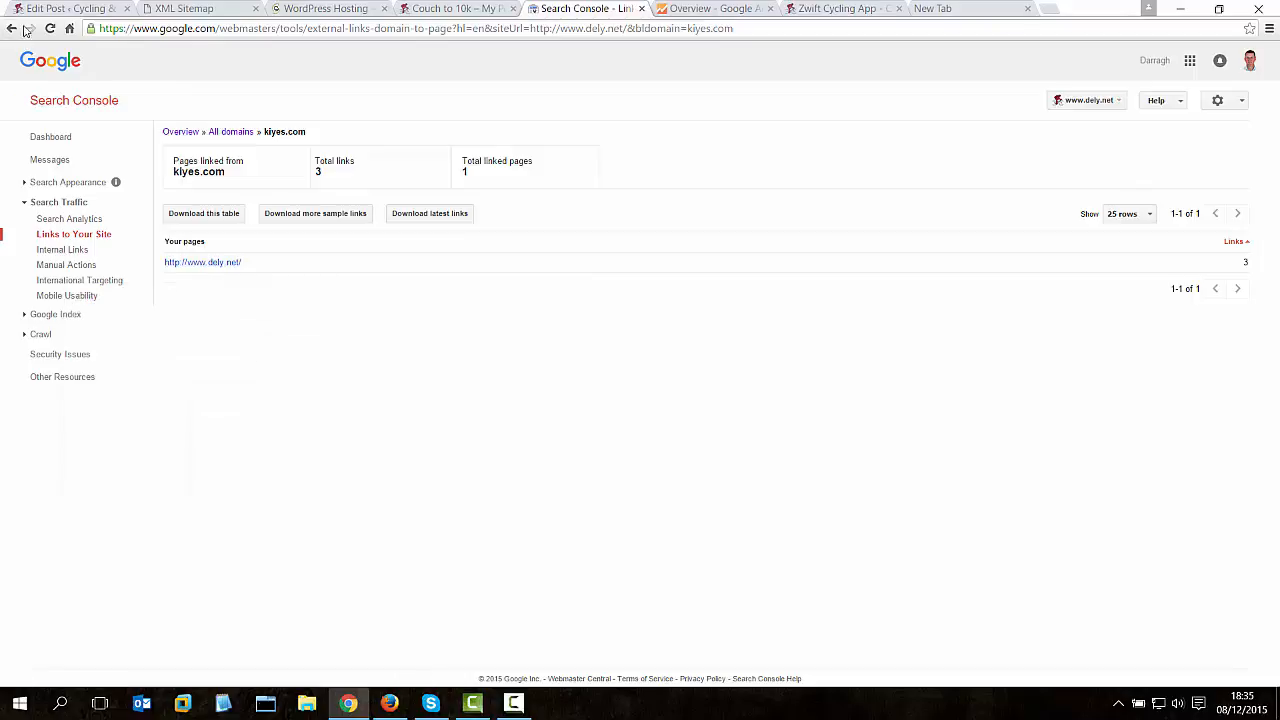
pyautogui.click(12, 28)
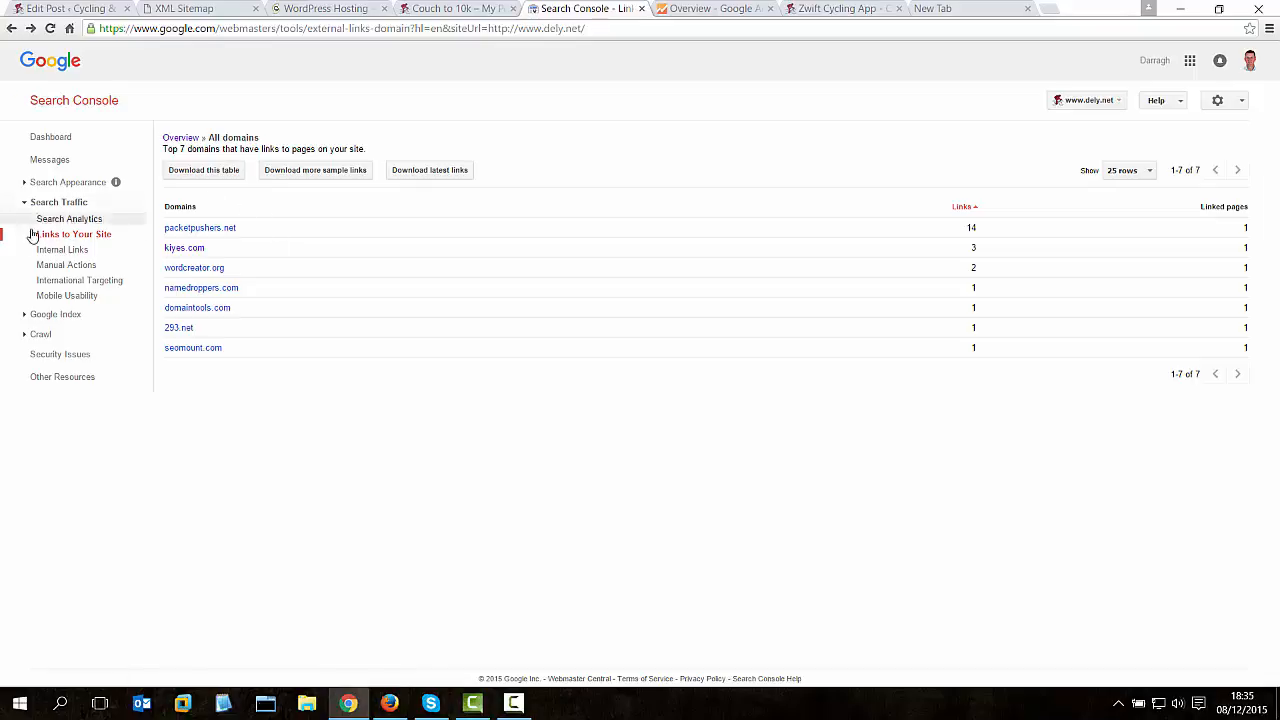
pyautogui.click(72, 222)
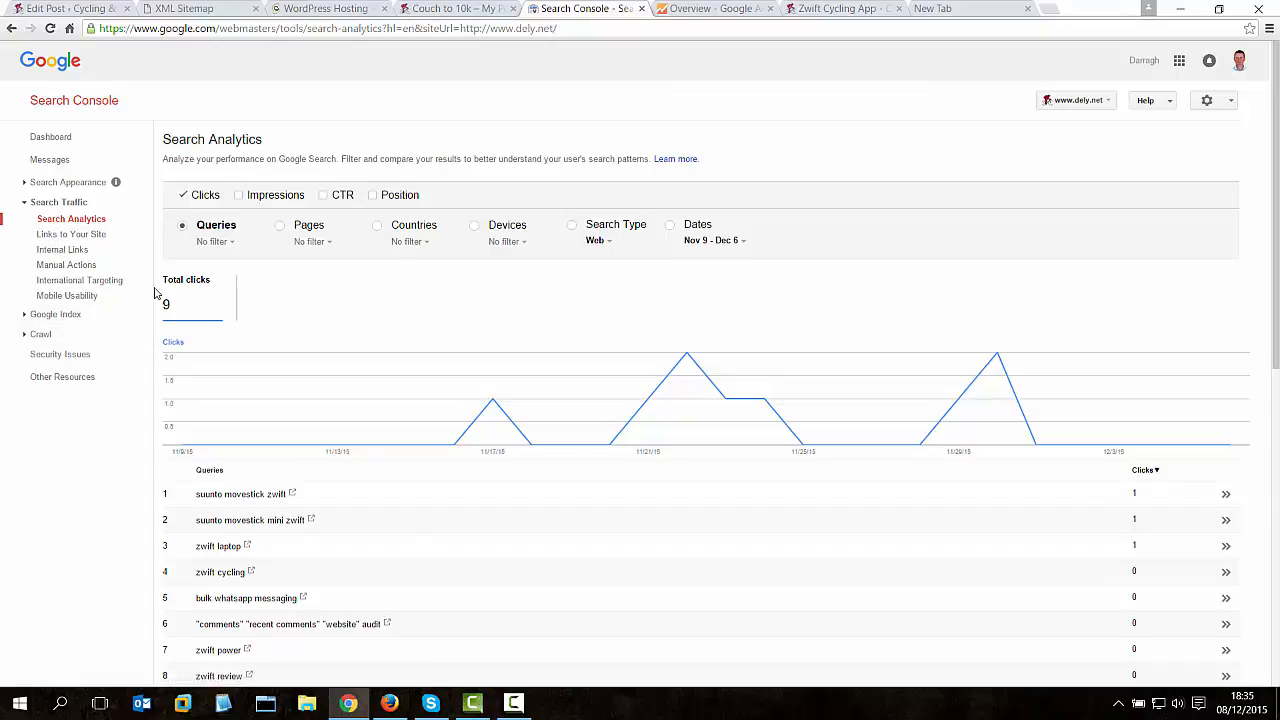
pyautogui.scroll(-2, 385, 510)
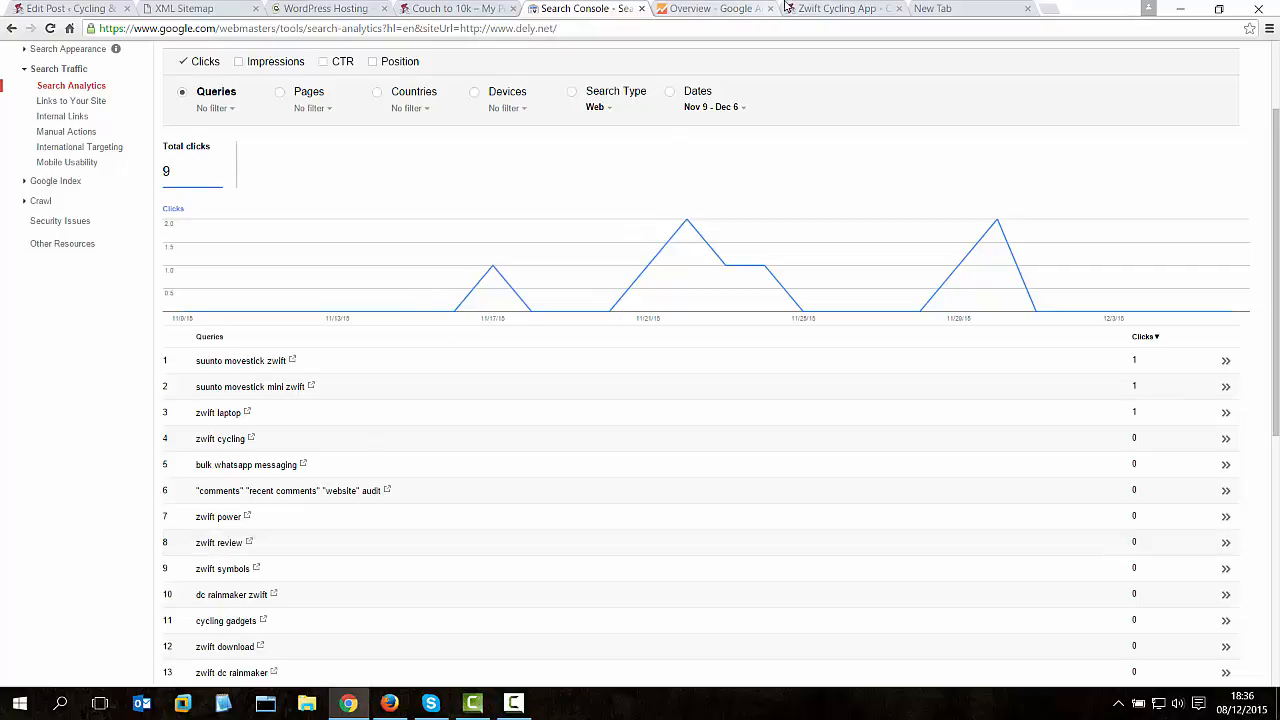
# Switch to Google Analytics and view the Audience Overview with sessions charted by week.
pyautogui.click(716, 12)
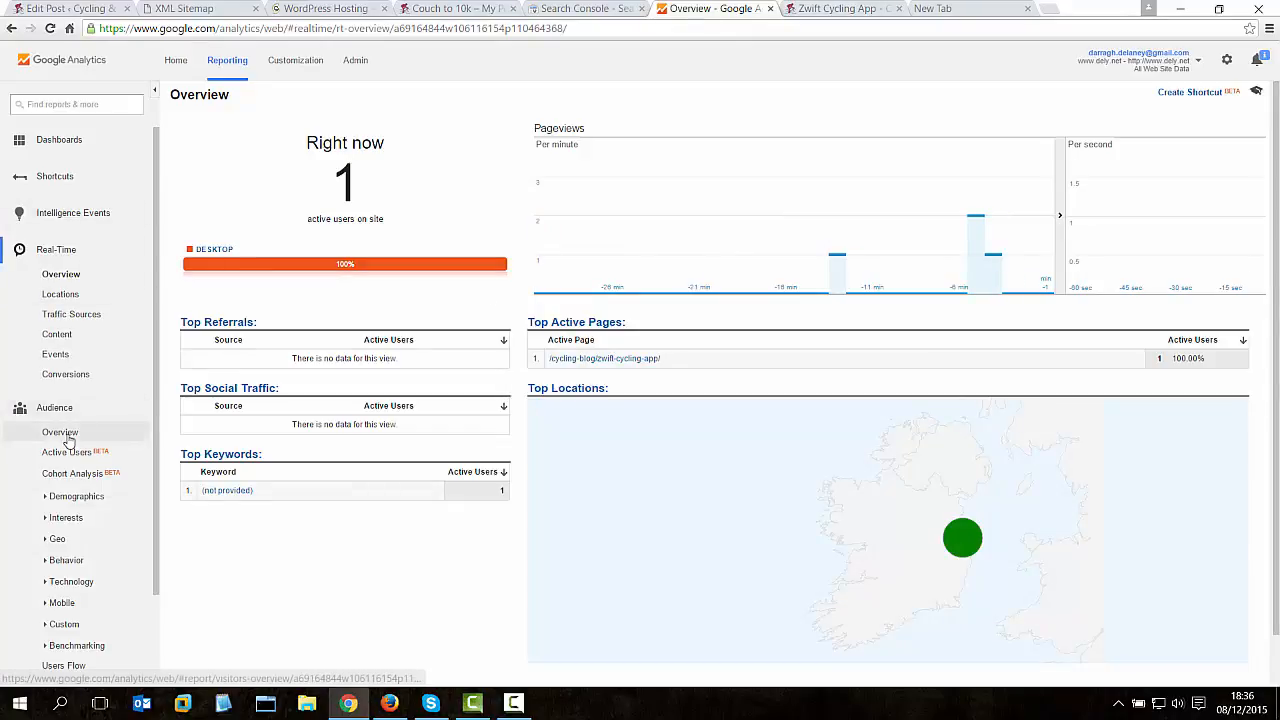
pyautogui.click(56, 249)
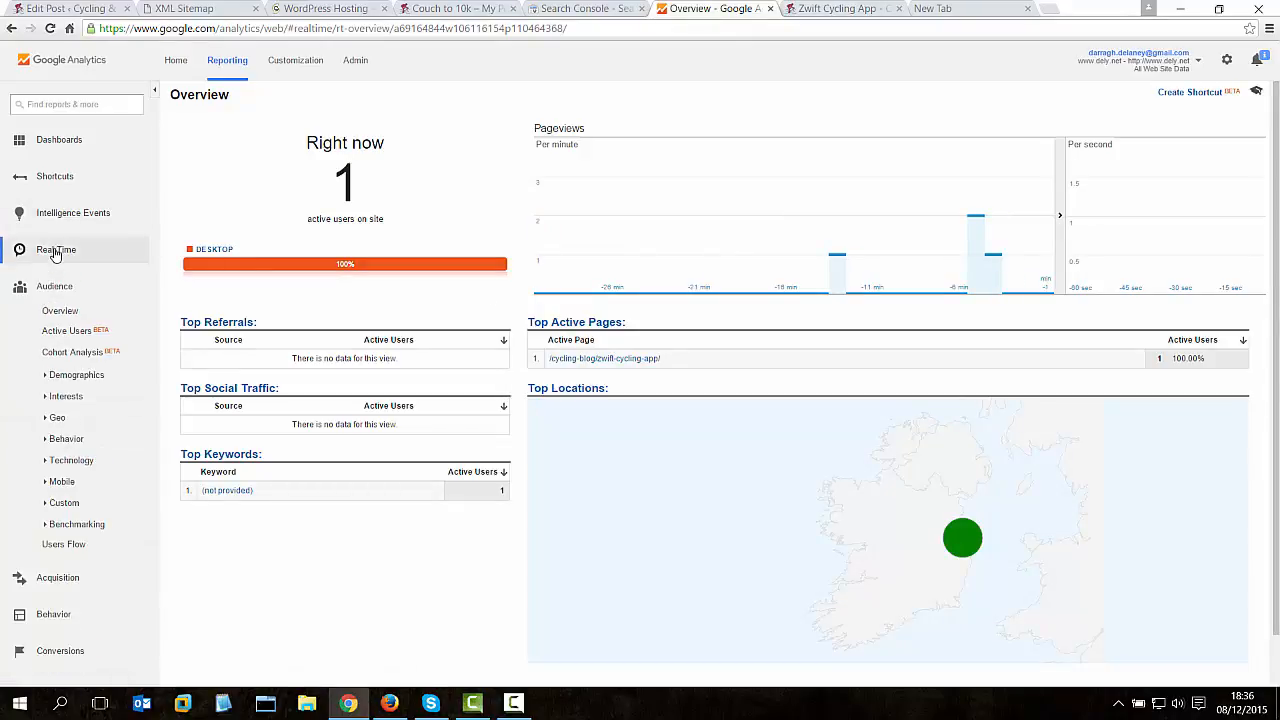
pyautogui.click(66, 312)
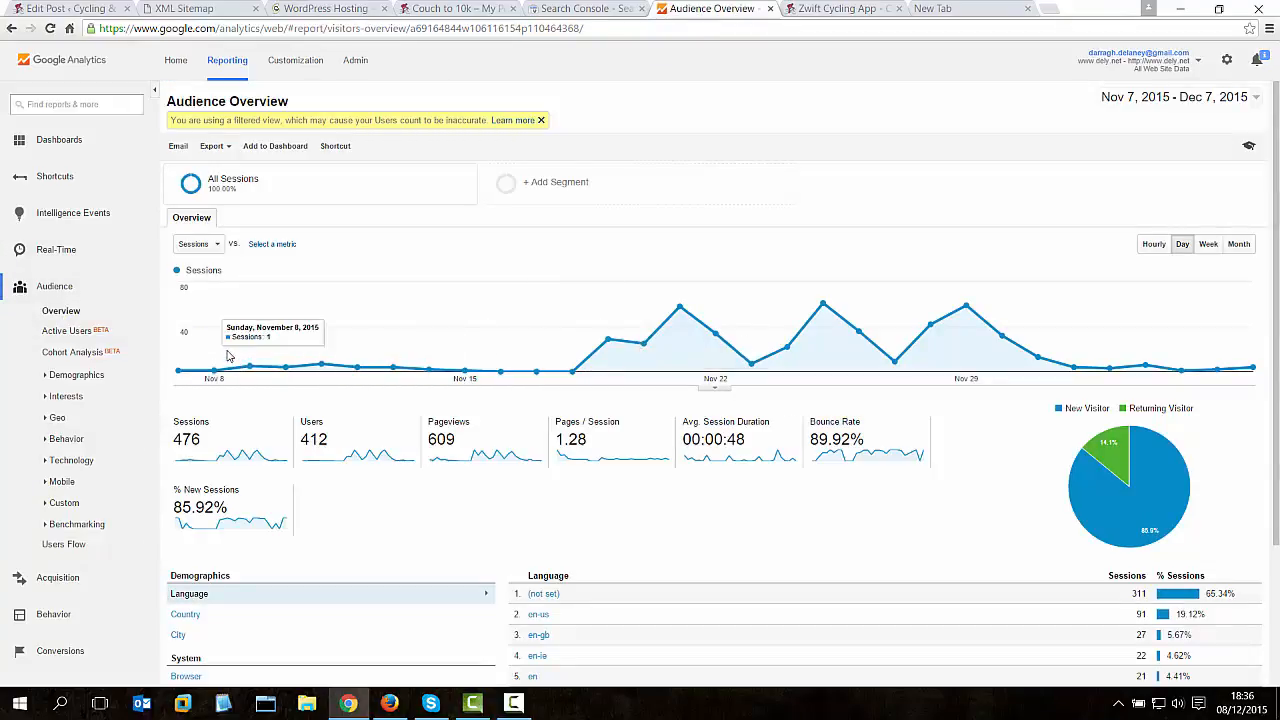
pyautogui.click(1209, 244)
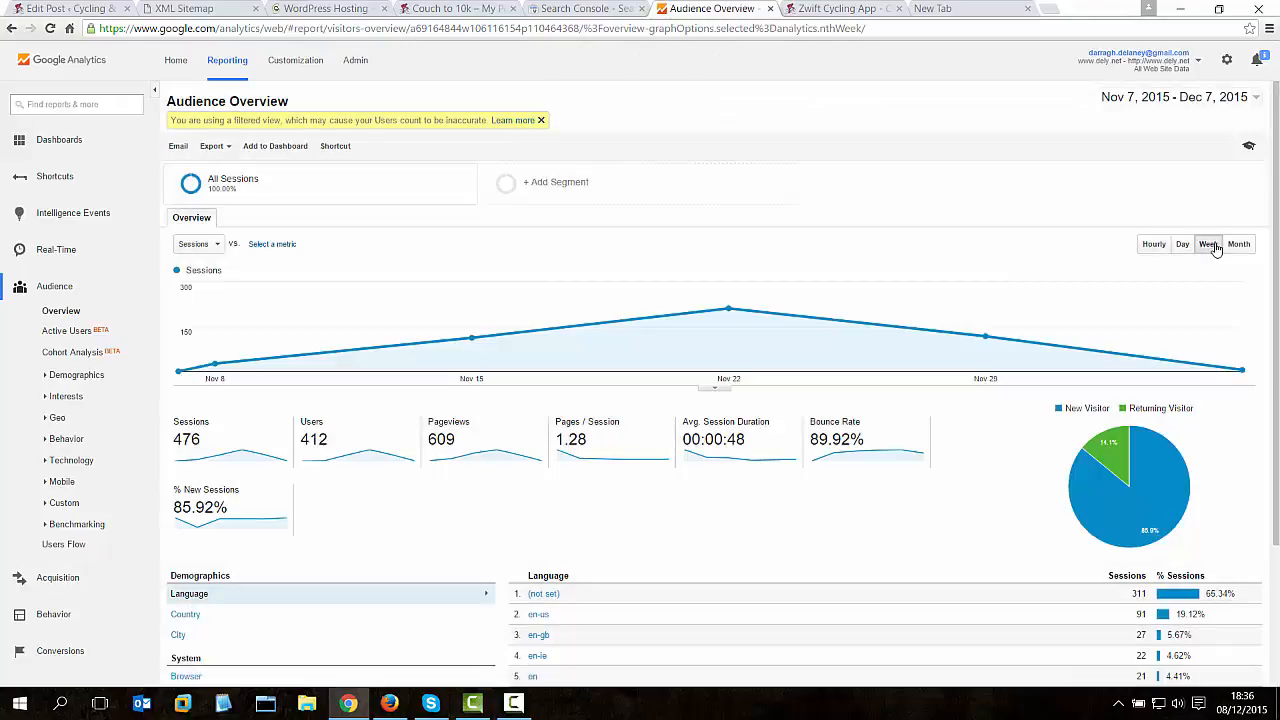
# Set the report's date range to Nov 1, 2015 – Nov 30, 2015 and apply it.
pyautogui.click(1215, 100)
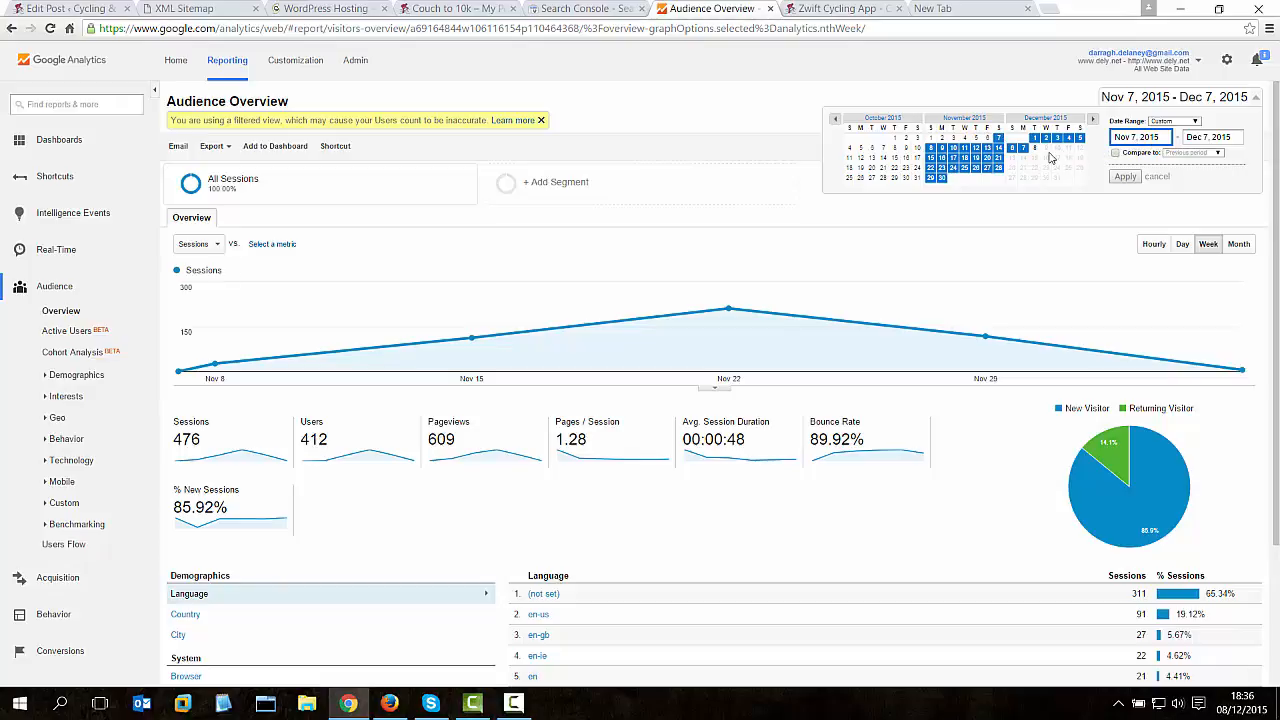
pyautogui.click(930, 137)
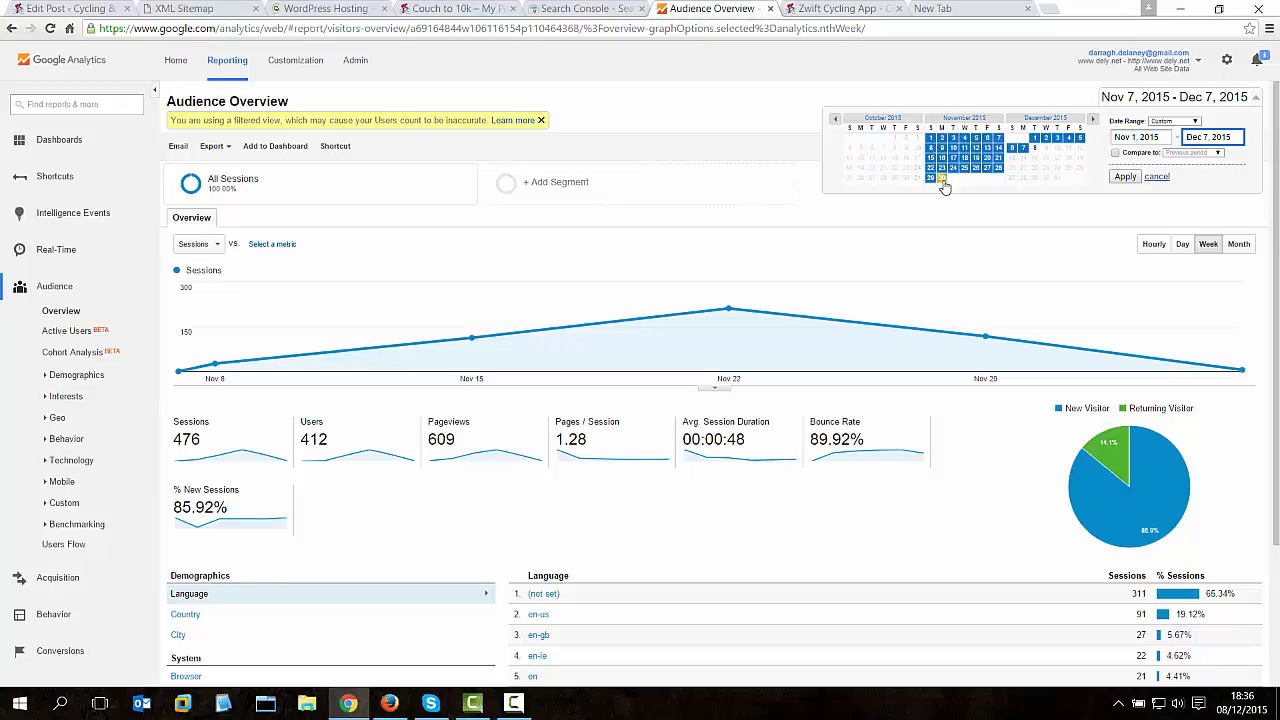
pyautogui.click(941, 178)
pyautogui.click(1125, 176)
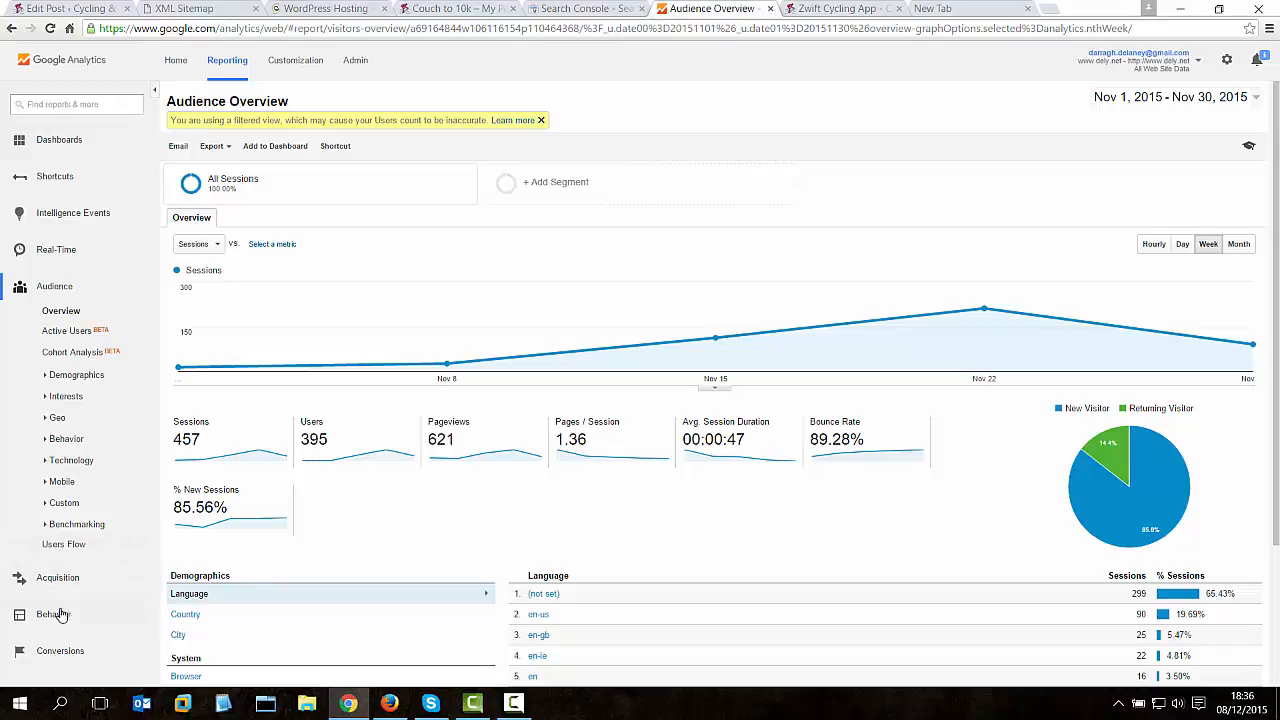
# Examine the Referral Traffic report's sources and bounce rates, and open the Acquisition Overview.
pyautogui.click(55, 578)
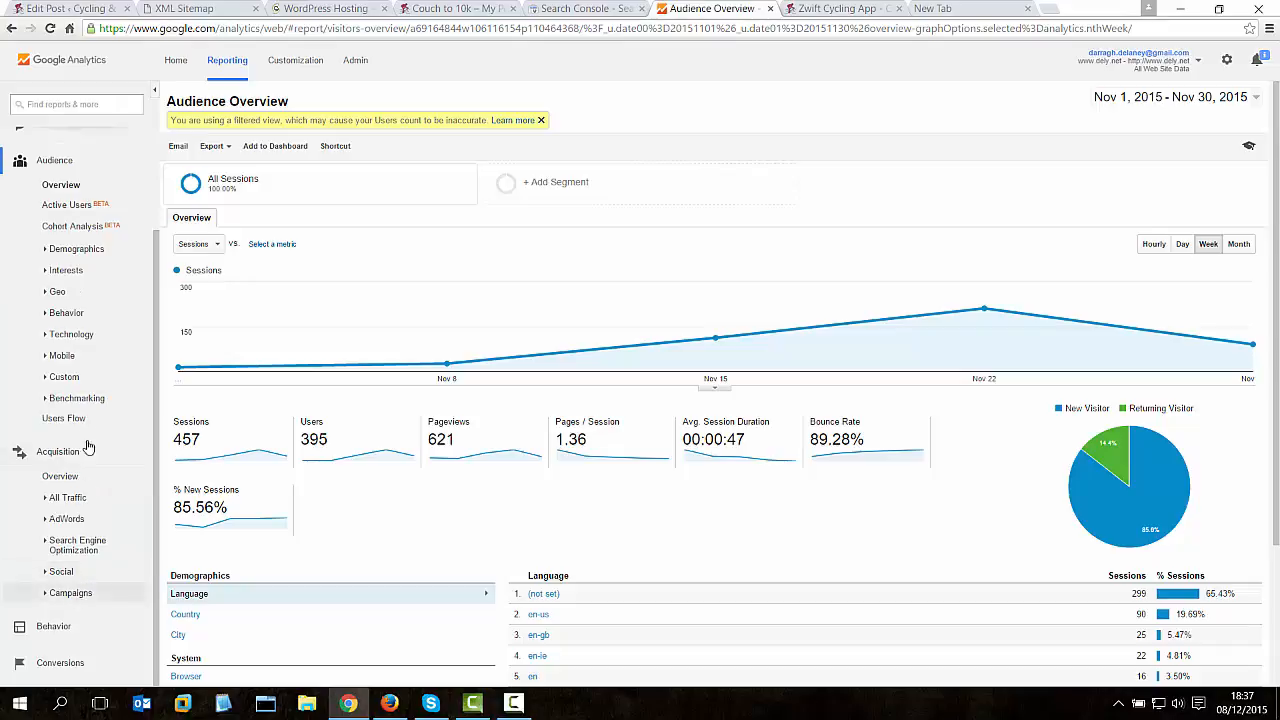
pyautogui.click(45, 500)
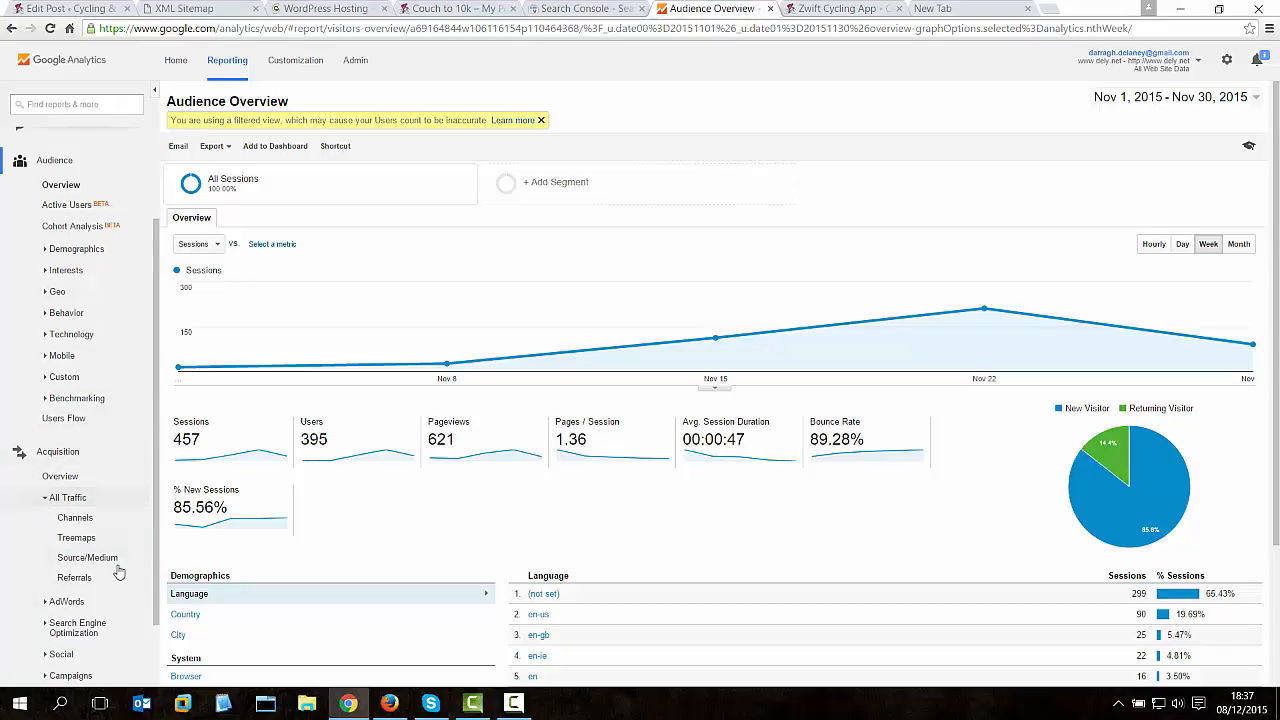
pyautogui.click(84, 582)
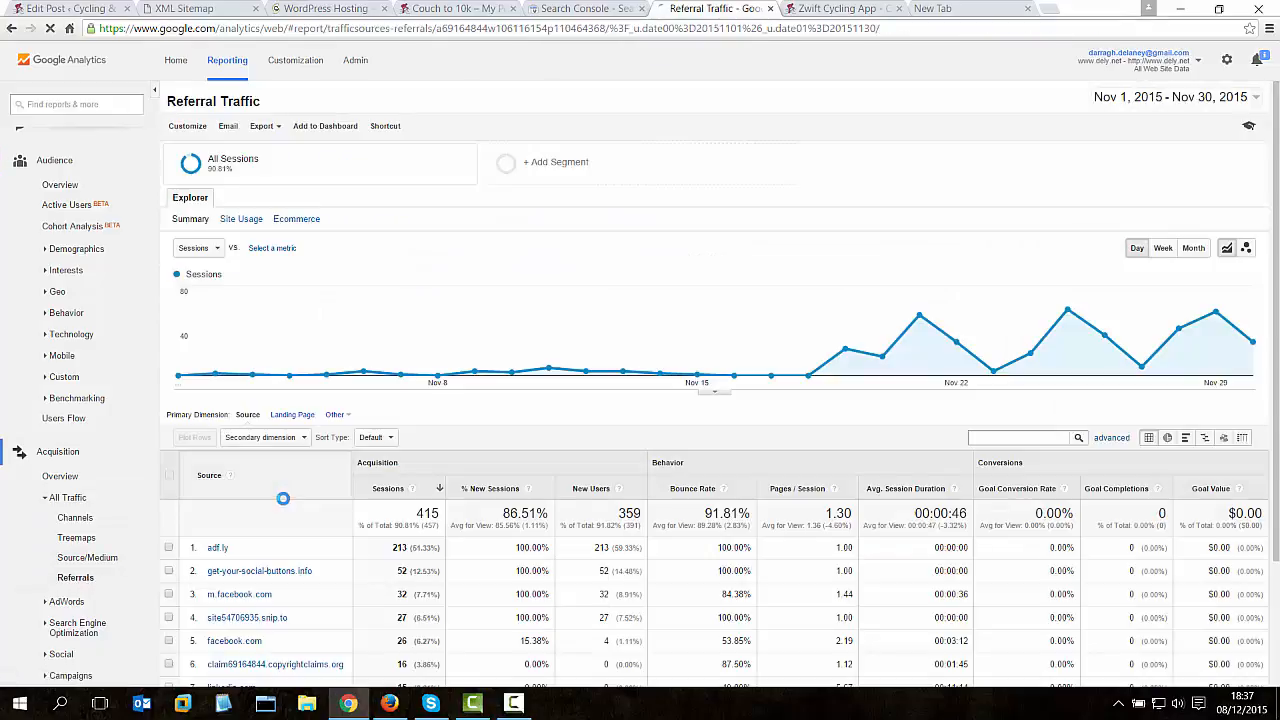
pyautogui.scroll(-3, 235, 447)
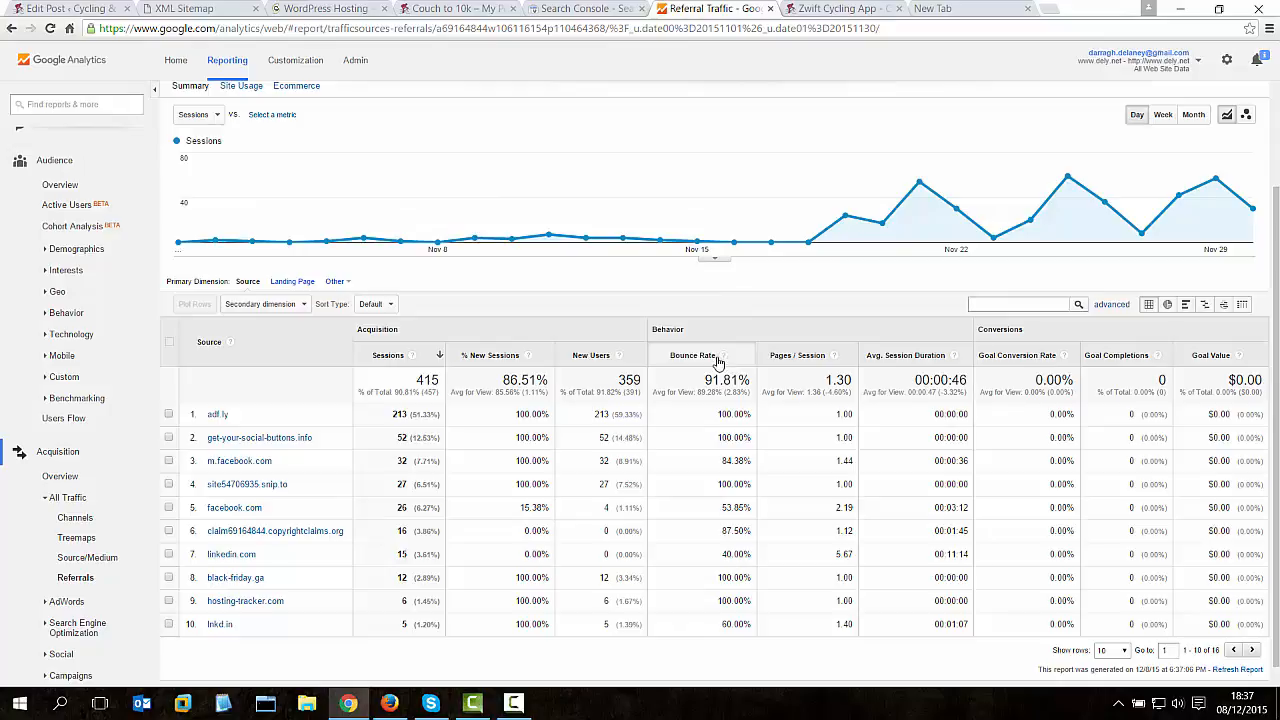
pyautogui.scroll(2, 717, 362)
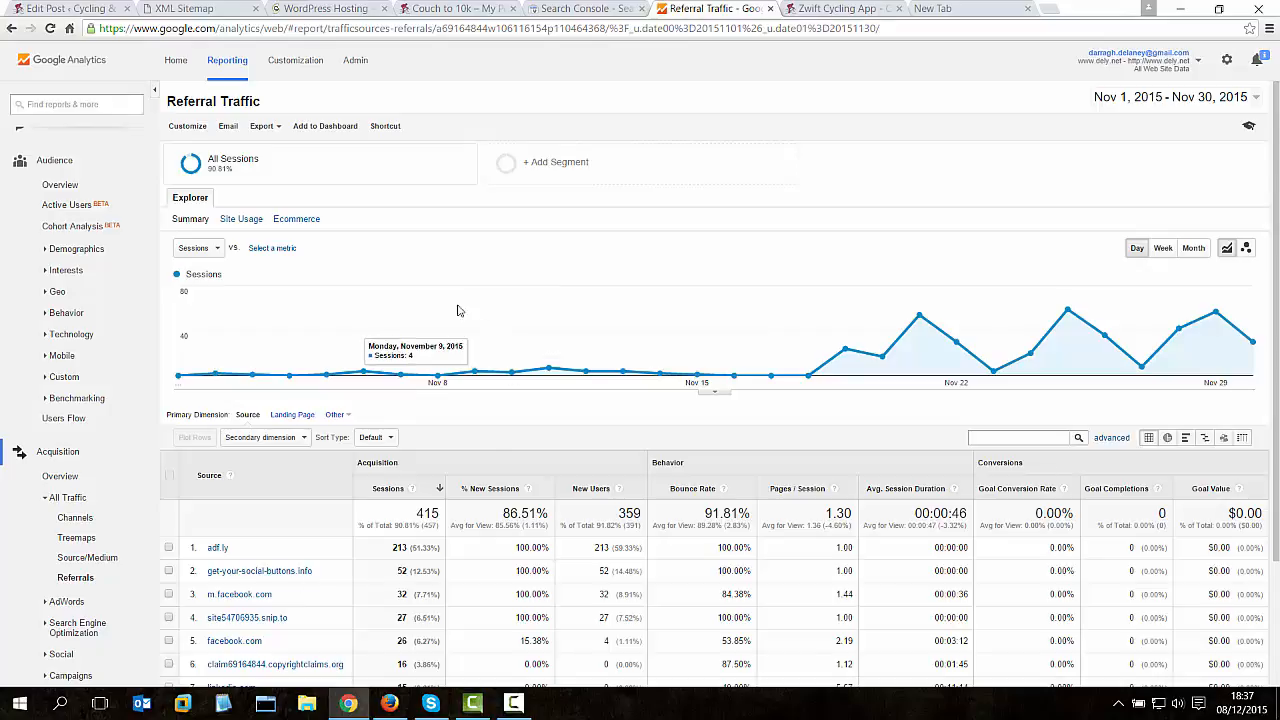
pyautogui.click(60, 477)
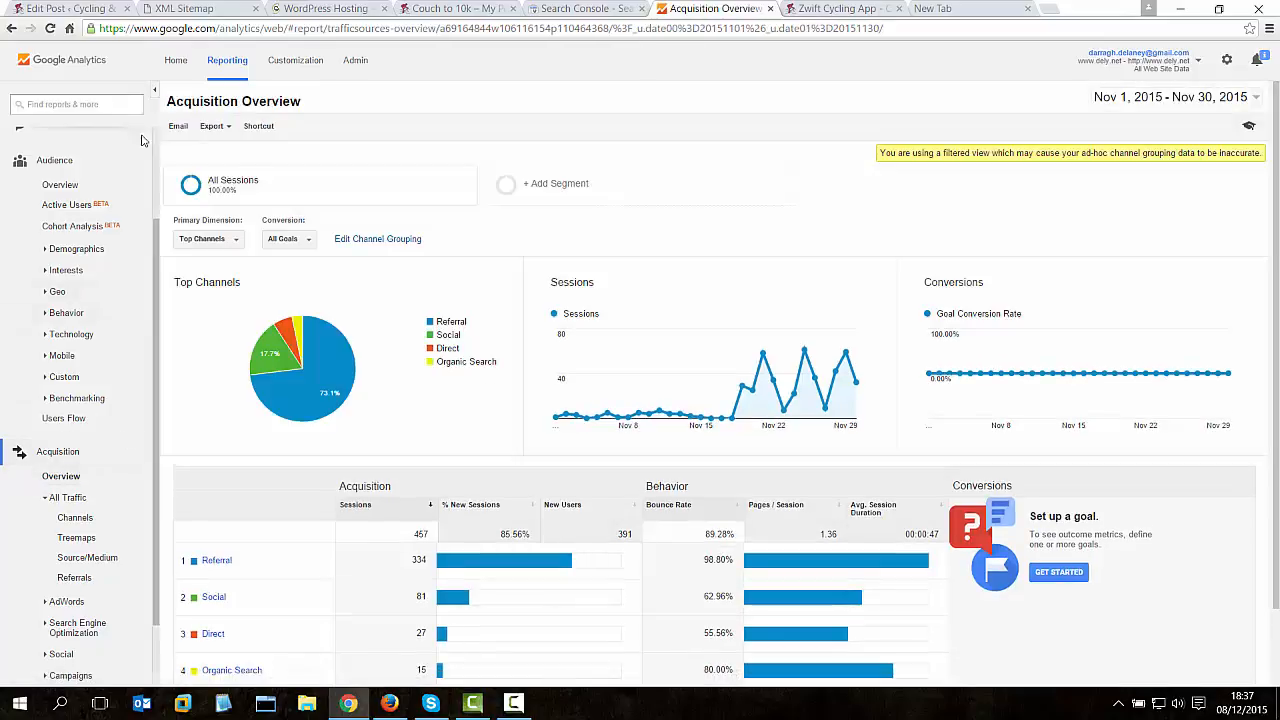
# Revisit the Audience Overview, and open the Geo Language report with its sessions charted by week.
pyautogui.click(60, 187)
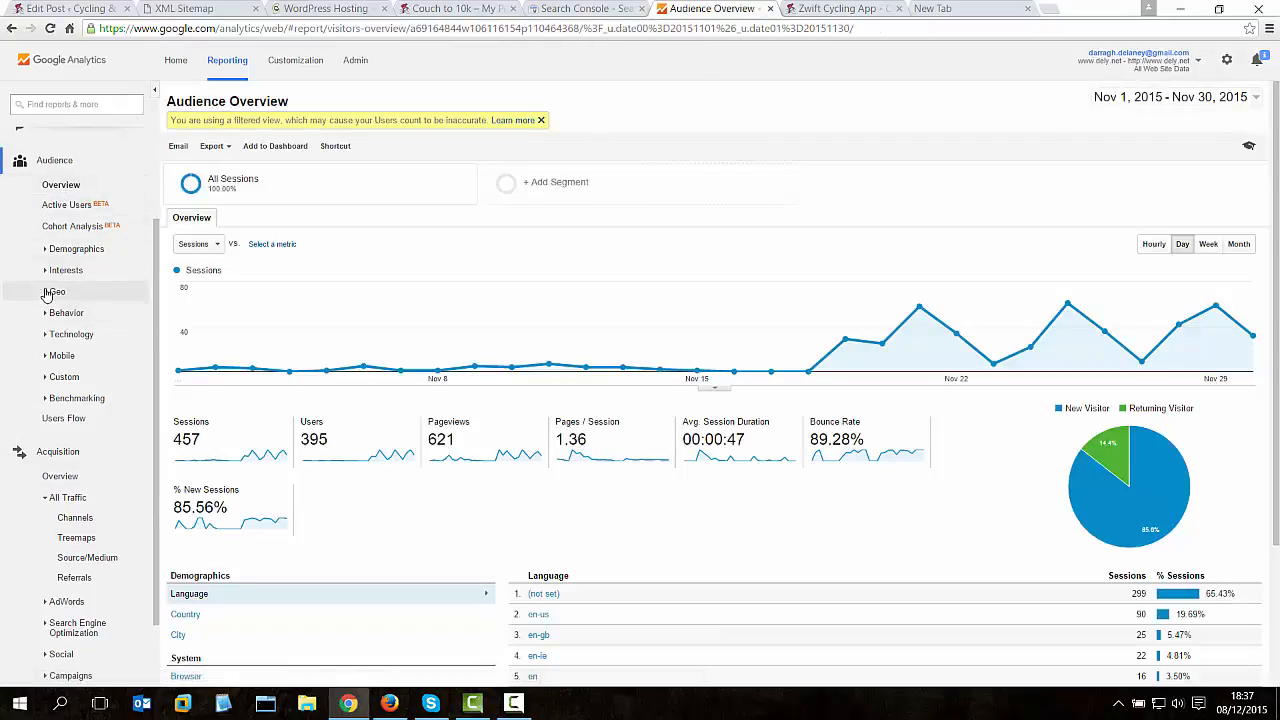
pyautogui.click(54, 291)
pyautogui.click(86, 318)
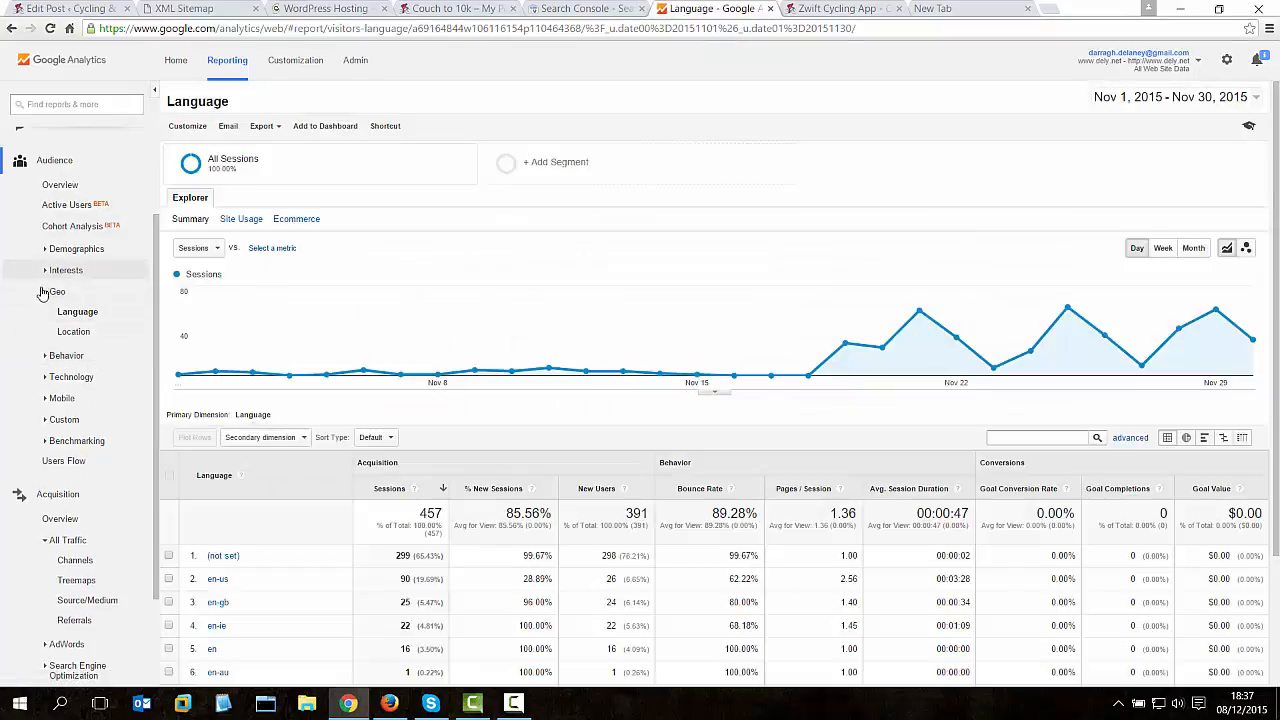
pyautogui.click(54, 291)
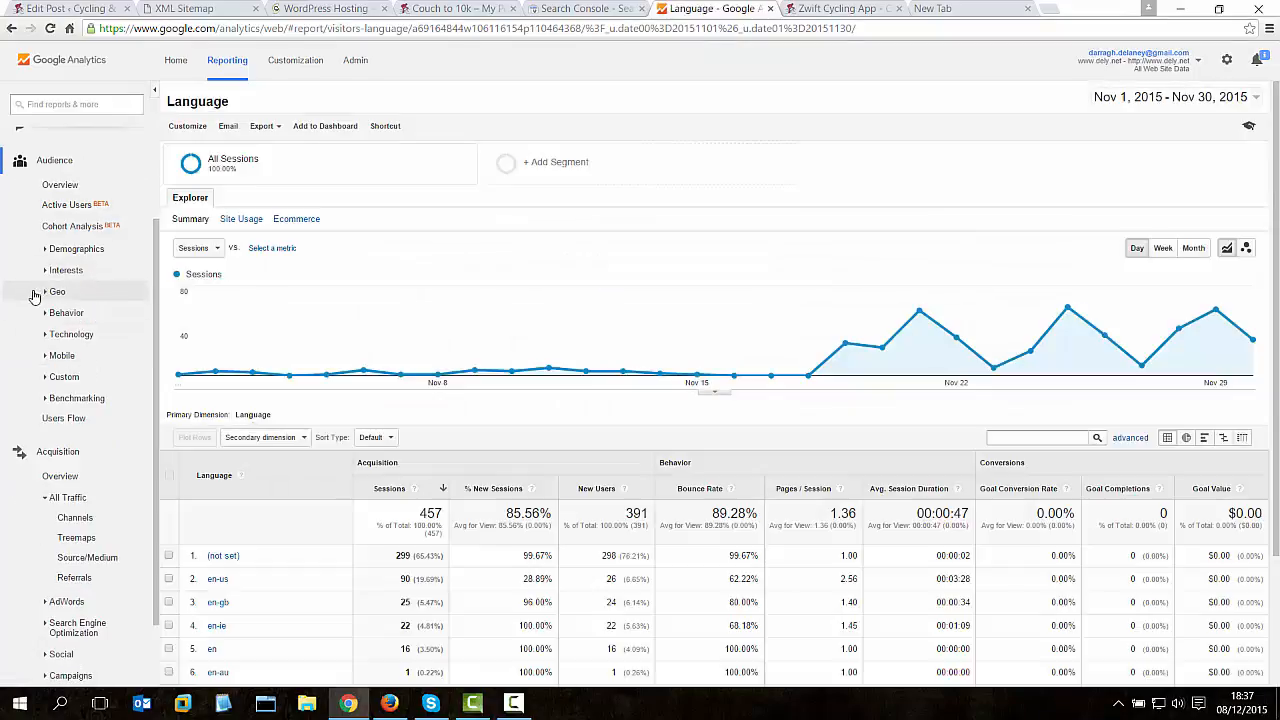
pyautogui.click(54, 498)
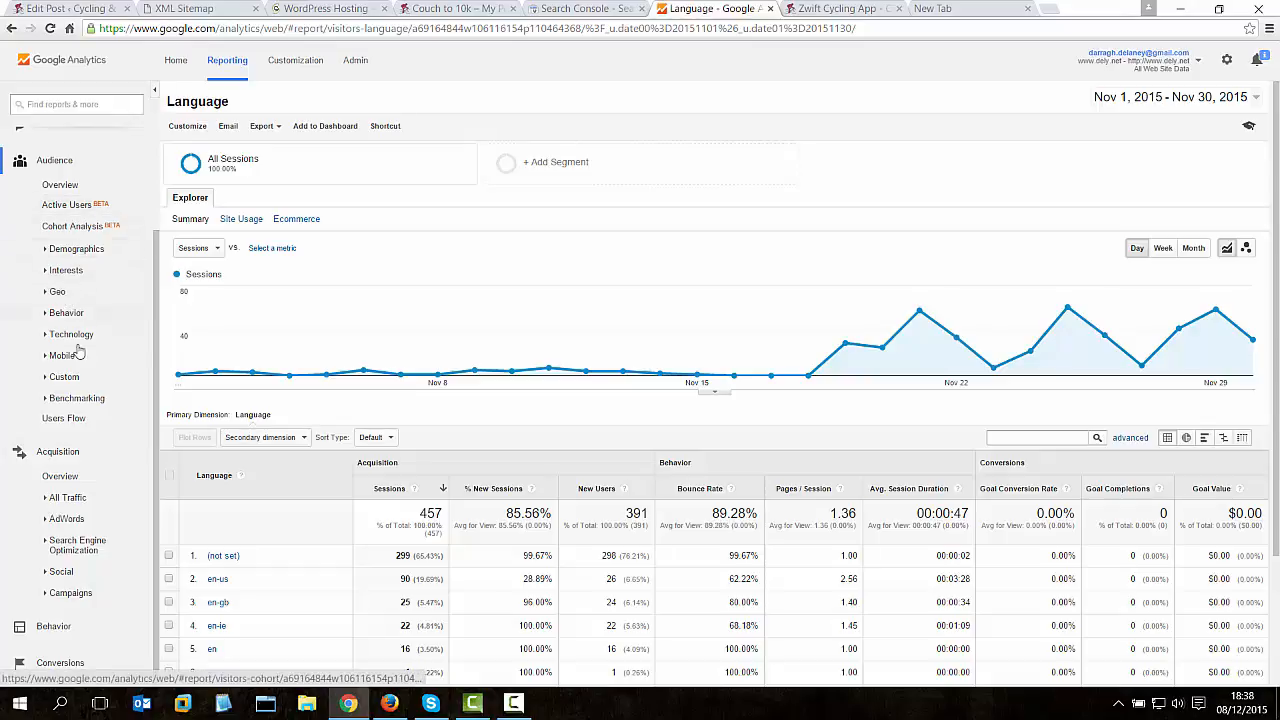
pyautogui.click(1163, 248)
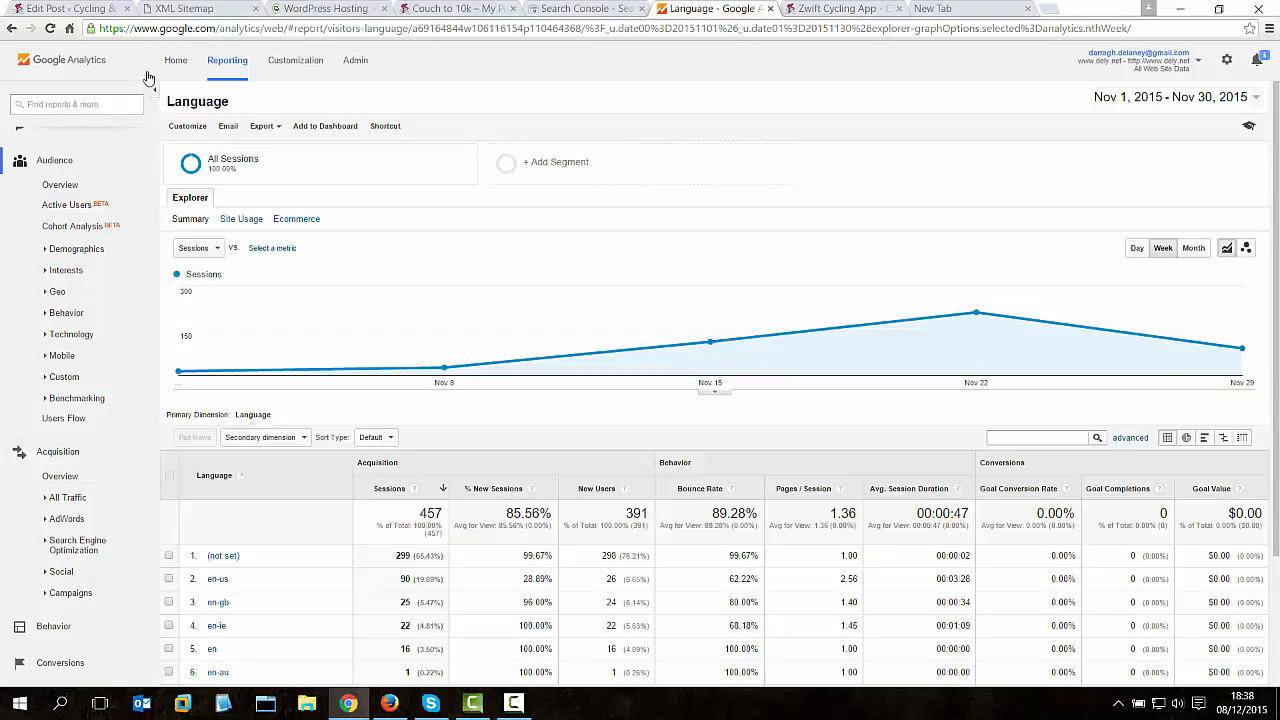
# Open the Source/Medium report for all acquisition traffic.
pyautogui.scroll(2, 67, 259)
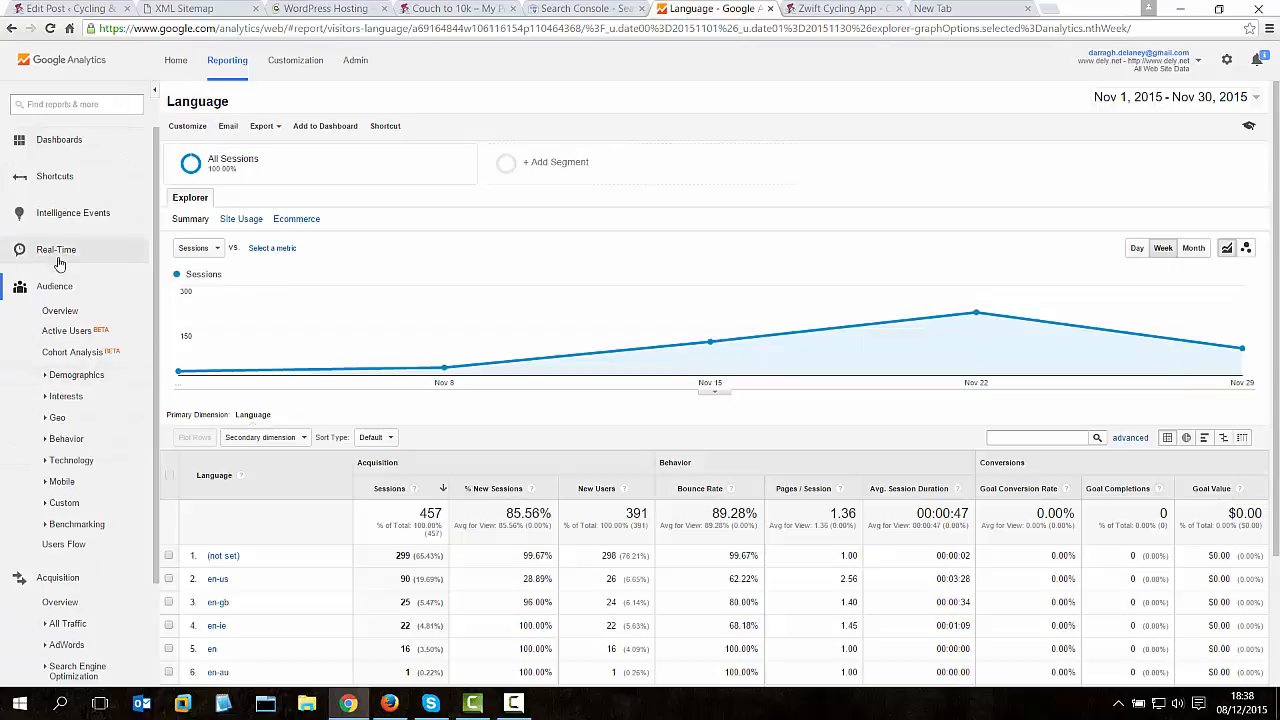
pyautogui.scroll(-1, 52, 580)
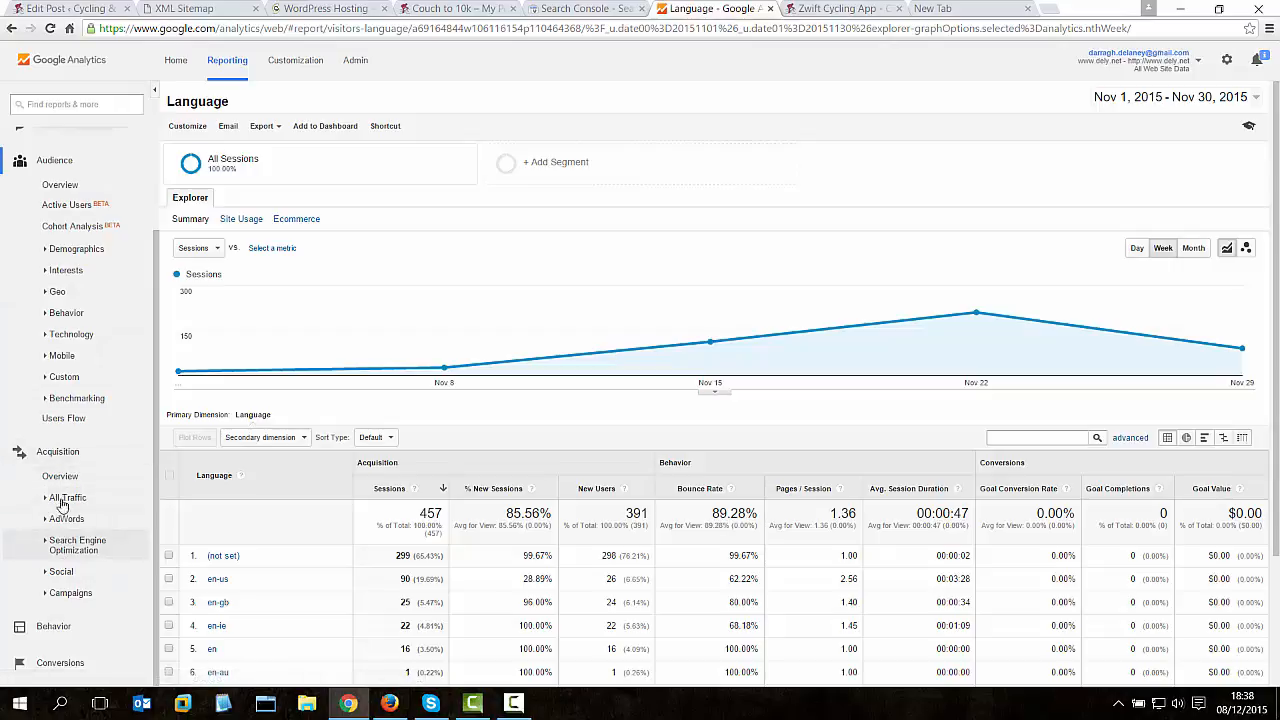
pyautogui.click(66, 497)
pyautogui.scroll(-1, 105, 480)
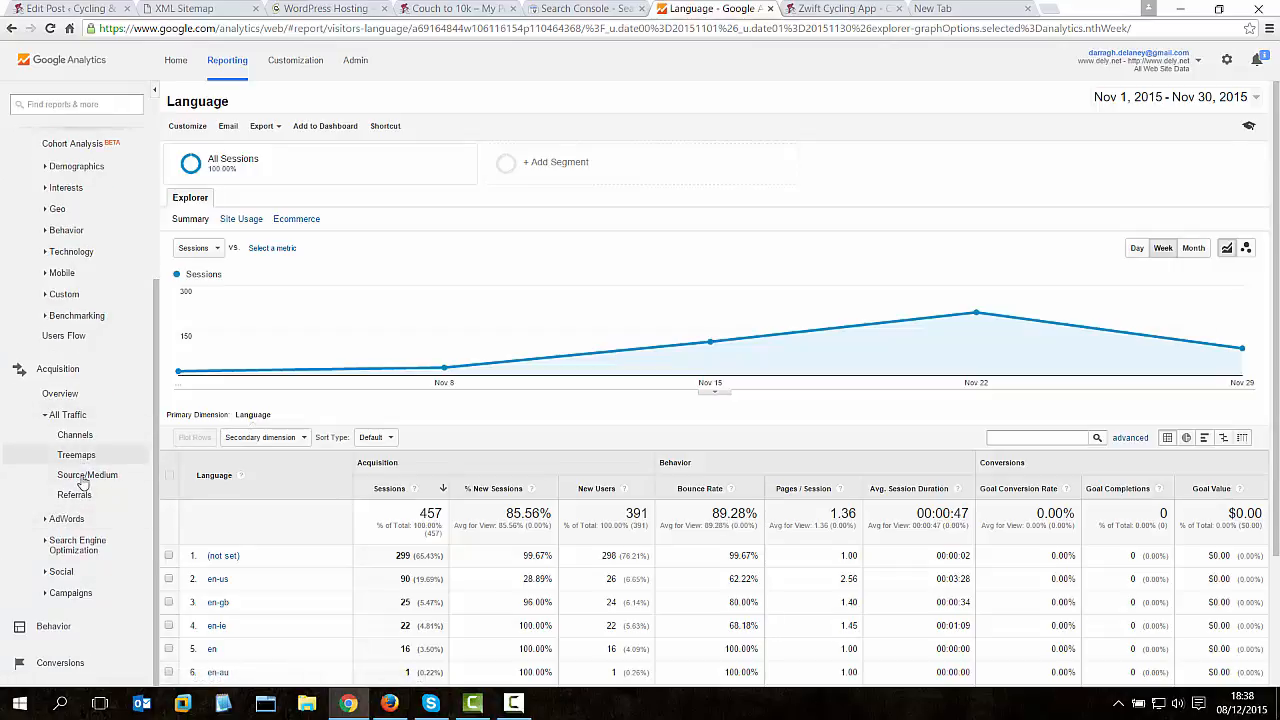
pyautogui.click(87, 478)
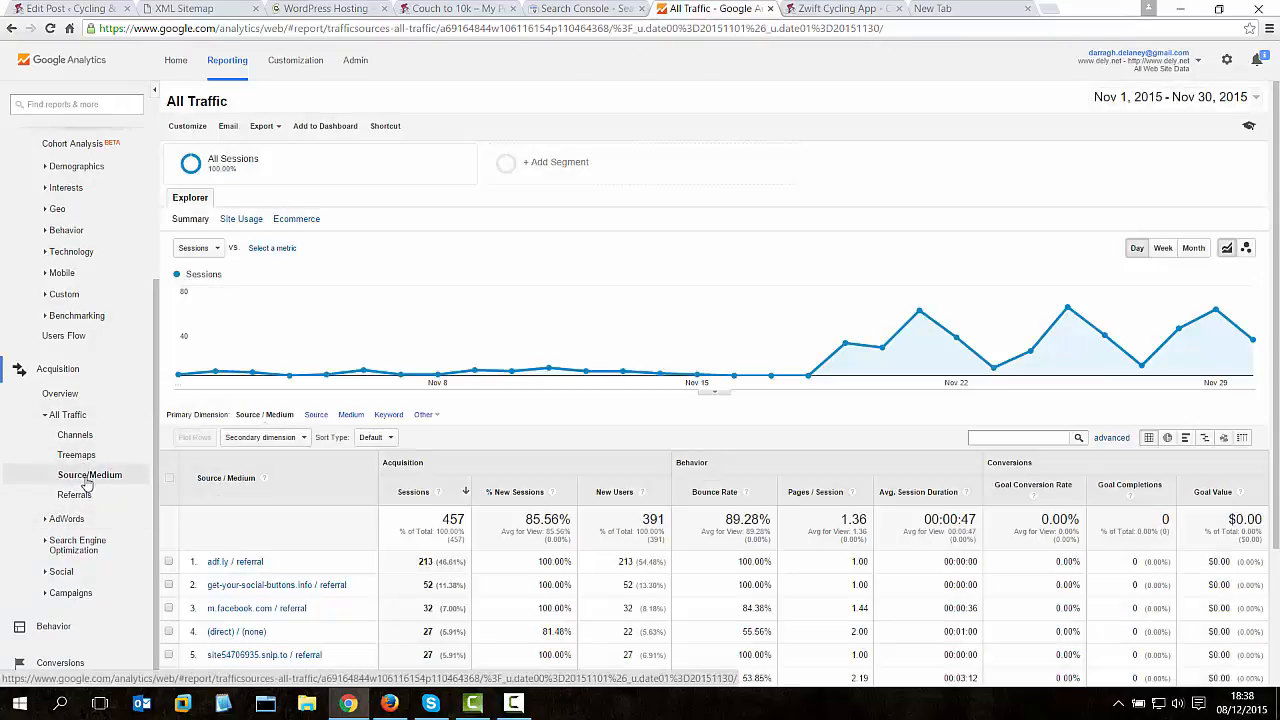
# Review the traffic sources in the Source/Medium report, highlighting the google / organic entry.
pyautogui.scroll(-2, 285, 490)
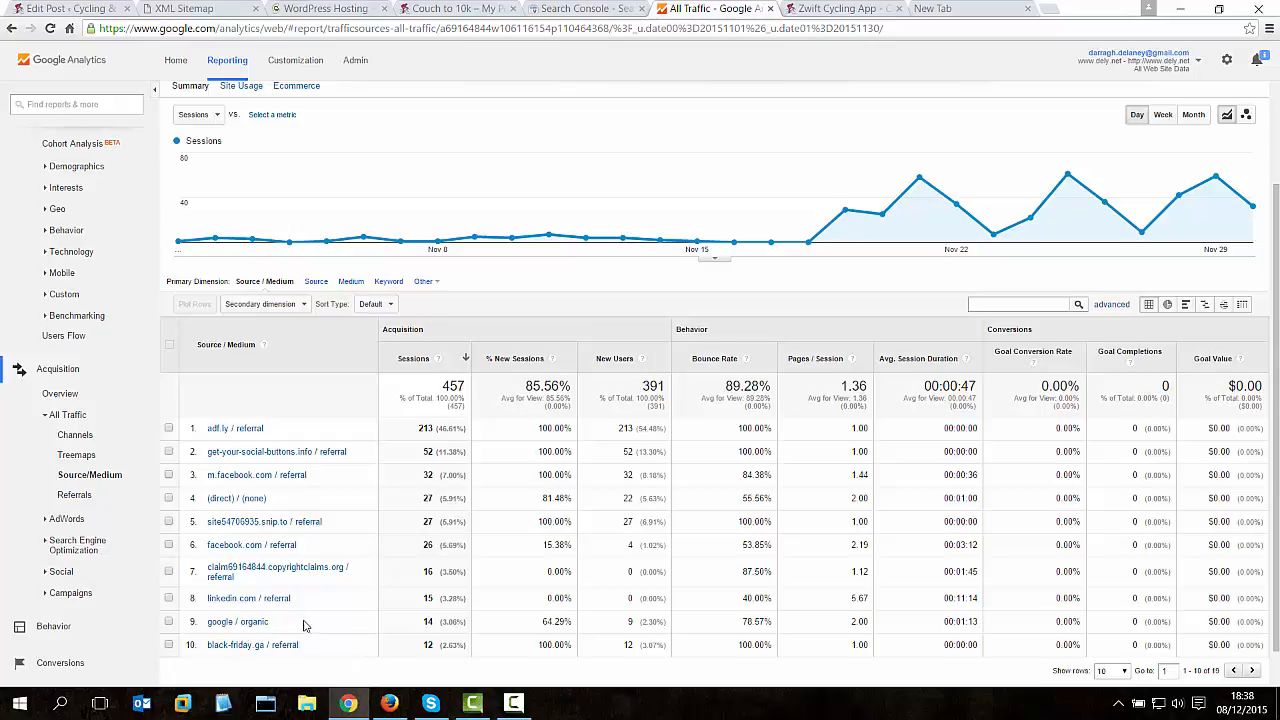
pyautogui.moveTo(270, 622); pyautogui.dragTo(210, 613)
pyautogui.scroll(2, 366, 481)
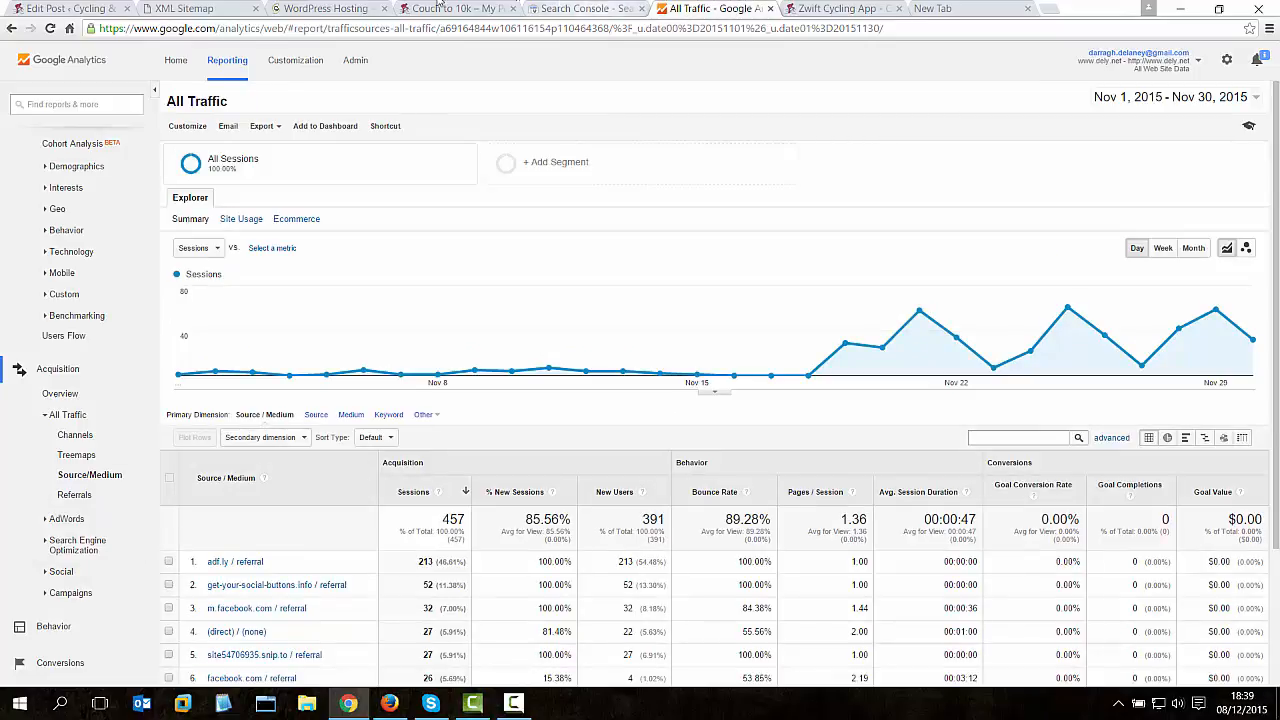
# Switch to the WordPress admin and review the full list of installed plugins.
pyautogui.click(70, 8)
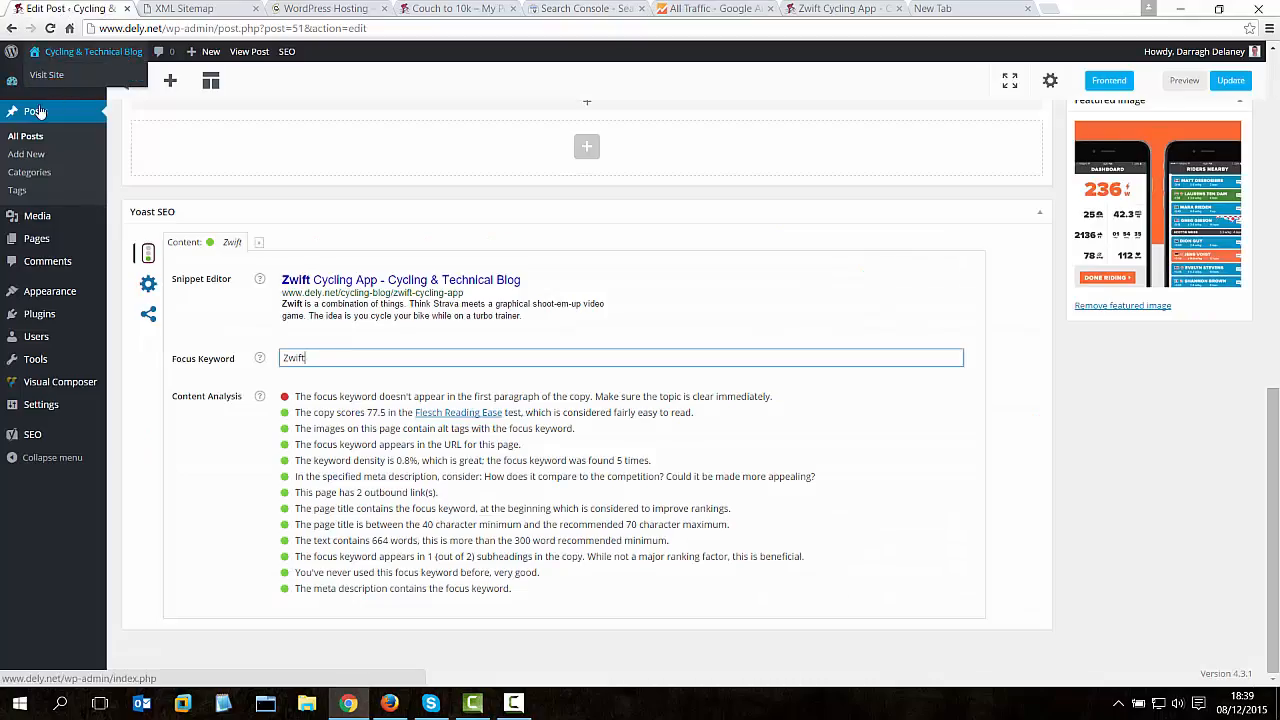
pyautogui.scroll(10, 60, 150)
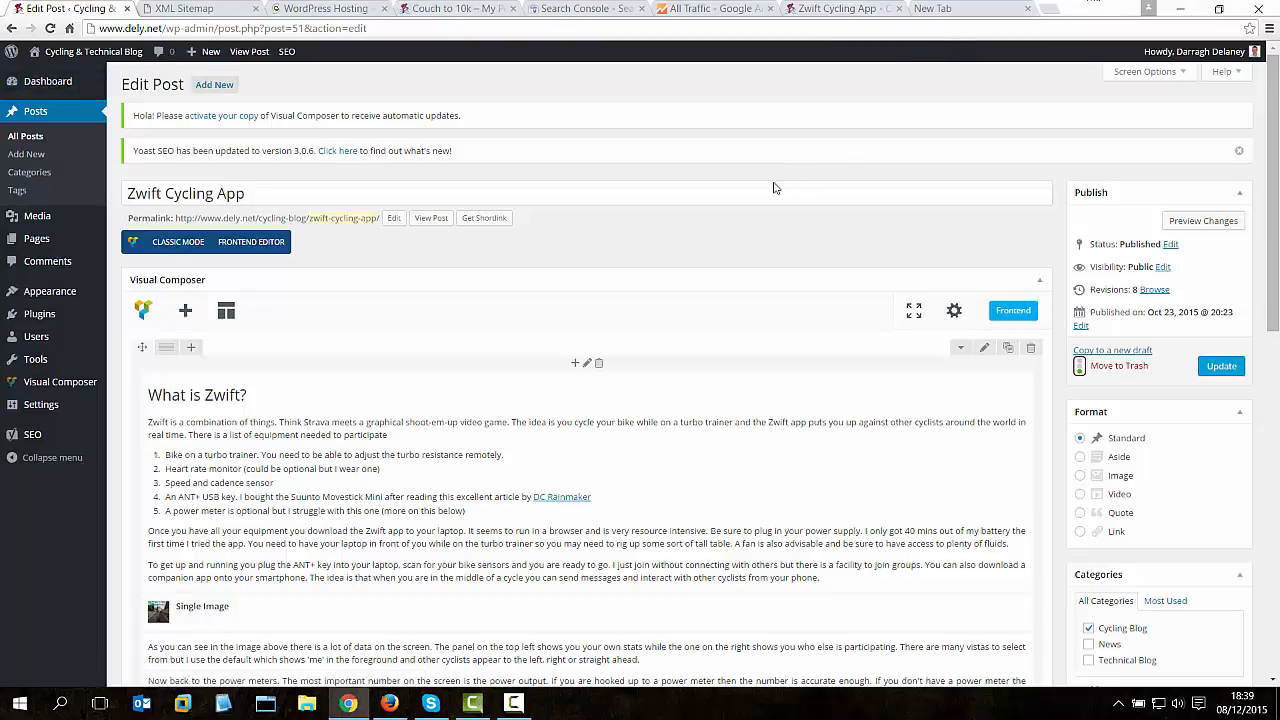
pyautogui.moveTo(56, 327)
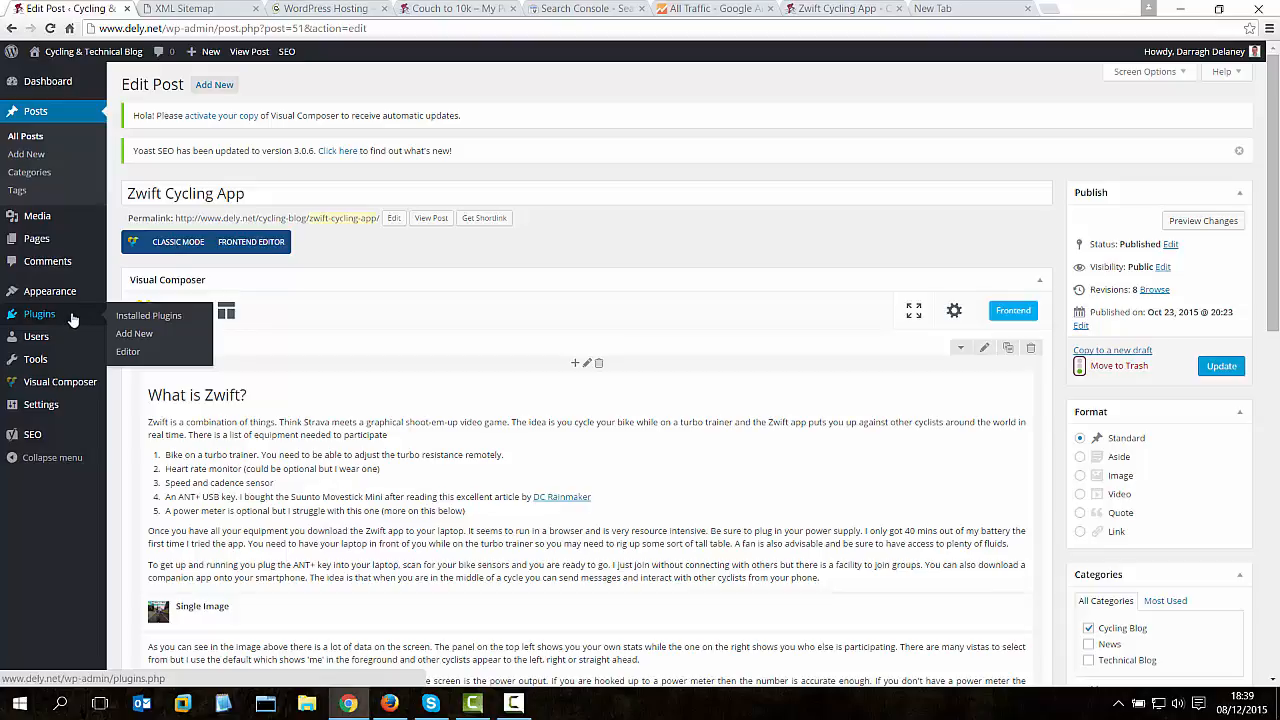
pyautogui.click(60, 318)
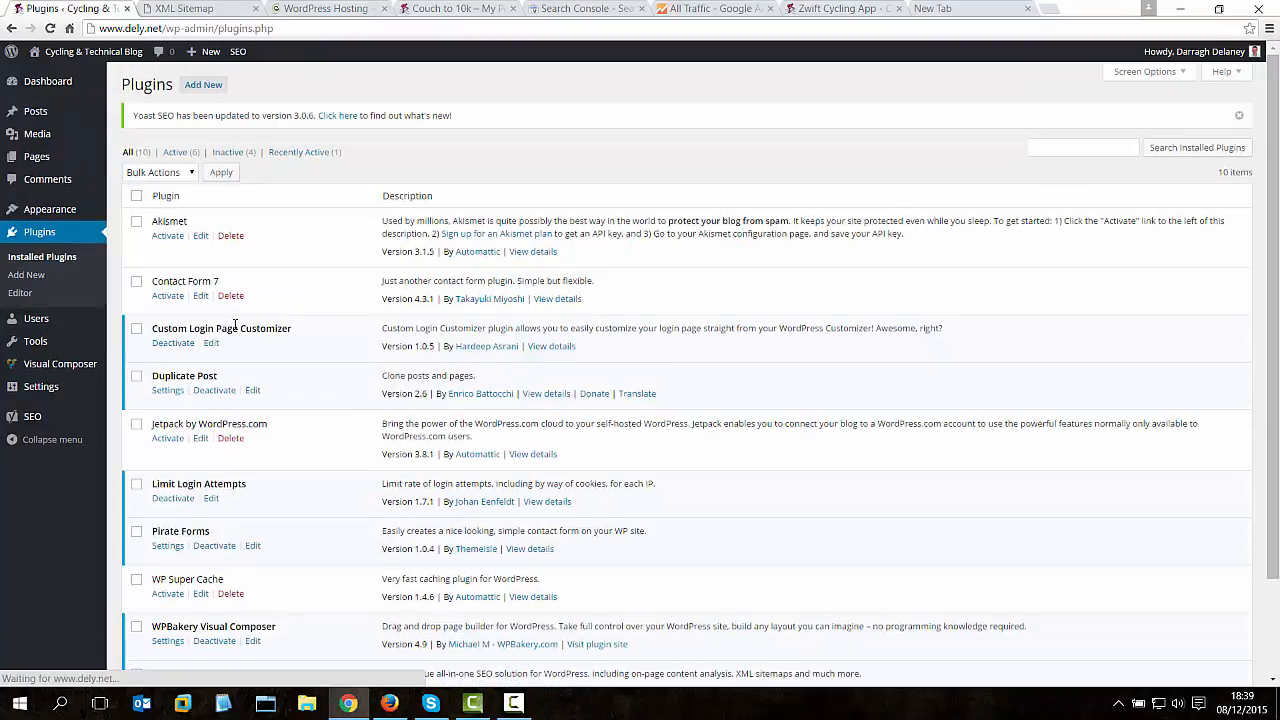
pyautogui.scroll(-2, 236, 350)
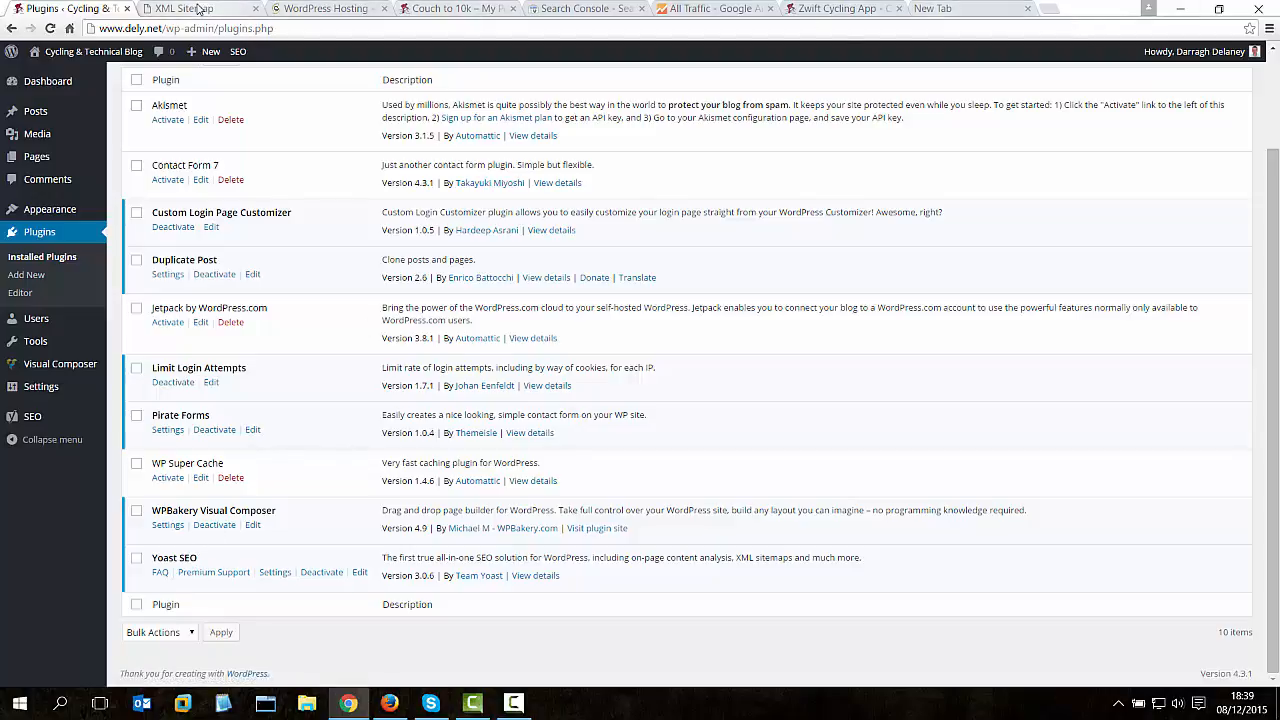
# Switch to Search Console, expand its Google Index and Crawl sections, and return to the Google Analytics traffic report.
pyautogui.click(575, 10)
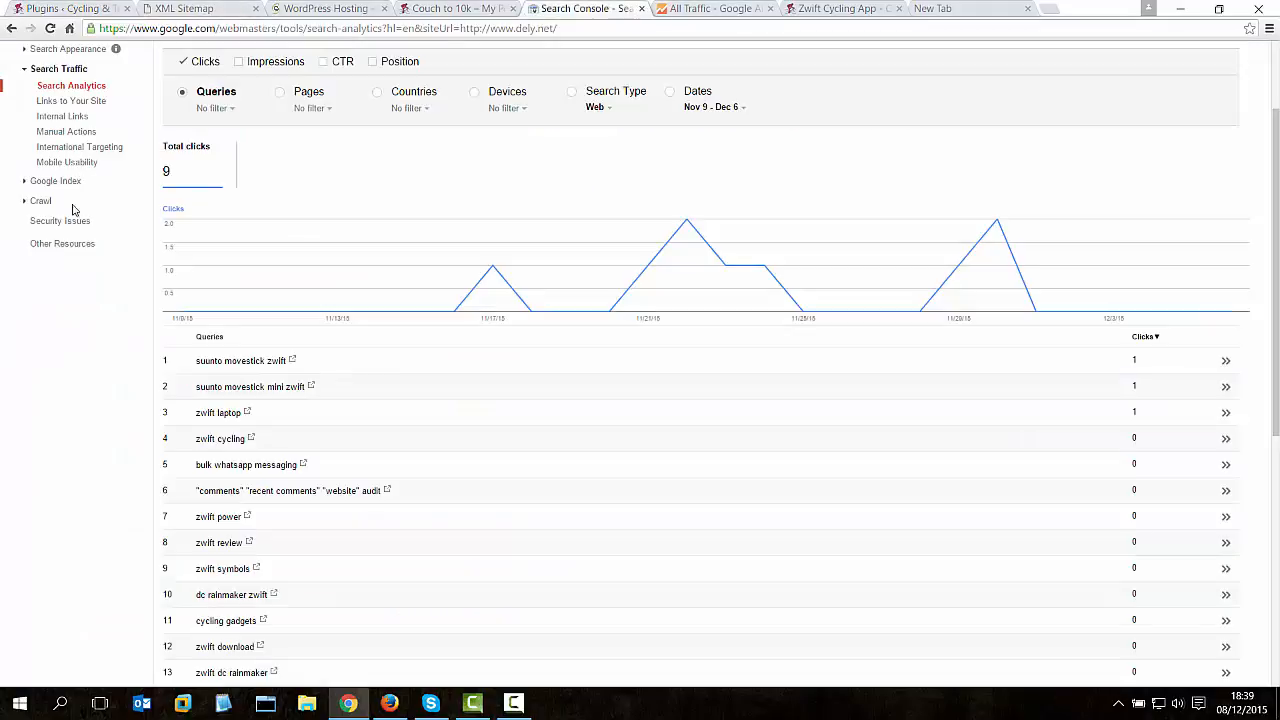
pyautogui.click(25, 183)
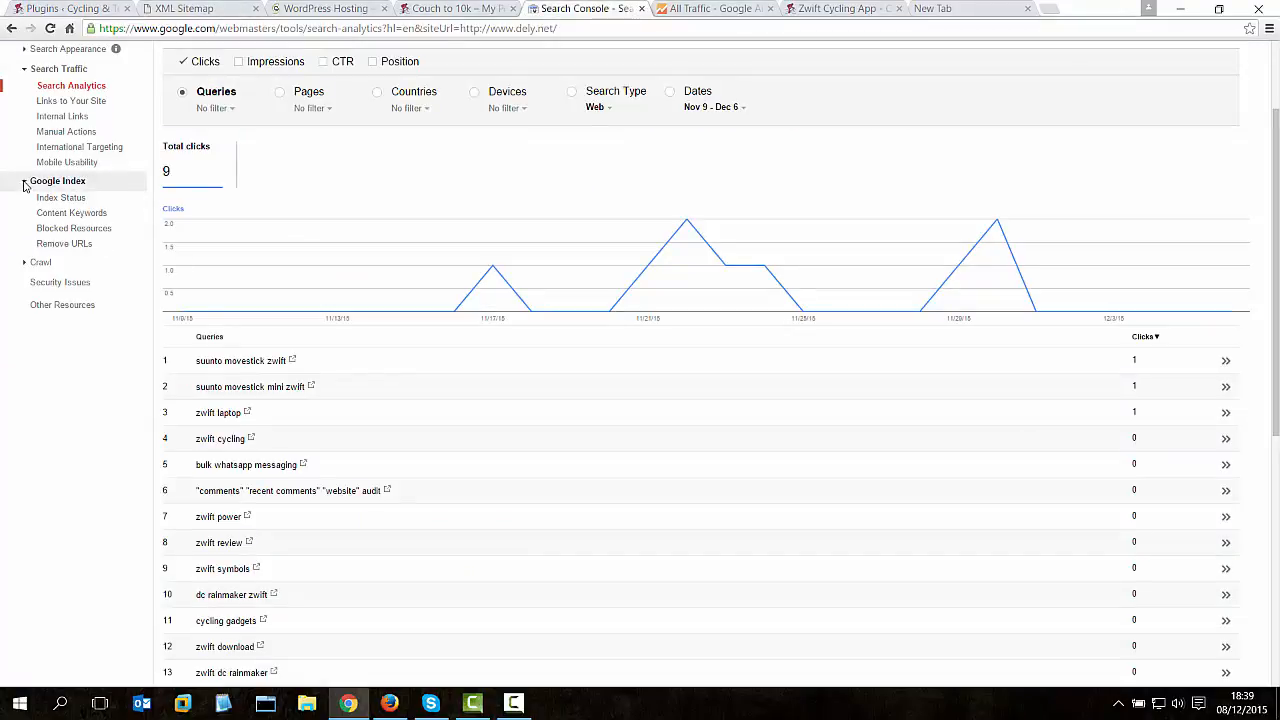
pyautogui.click(36, 262)
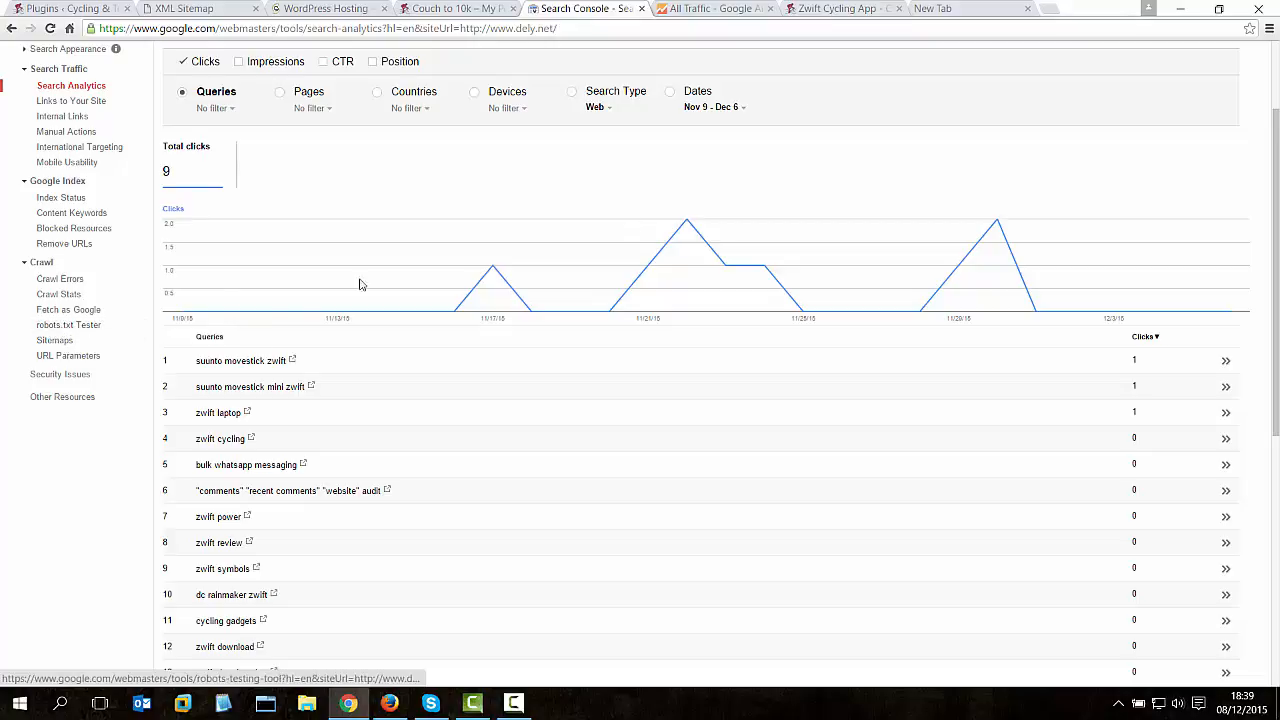
pyautogui.click(742, 8)
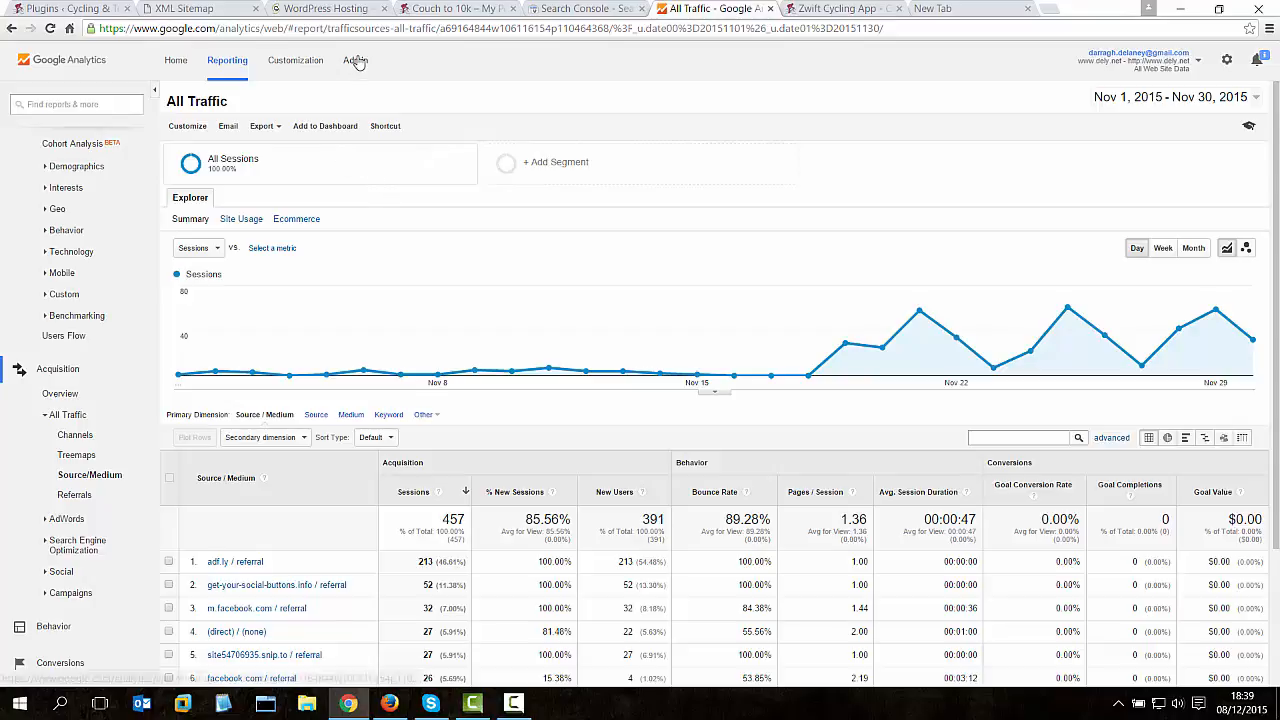
# Return to the WordPress admin and open the Zerif Lite theme's Header template (header.php) in the theme editor.
pyautogui.click(40, 8)
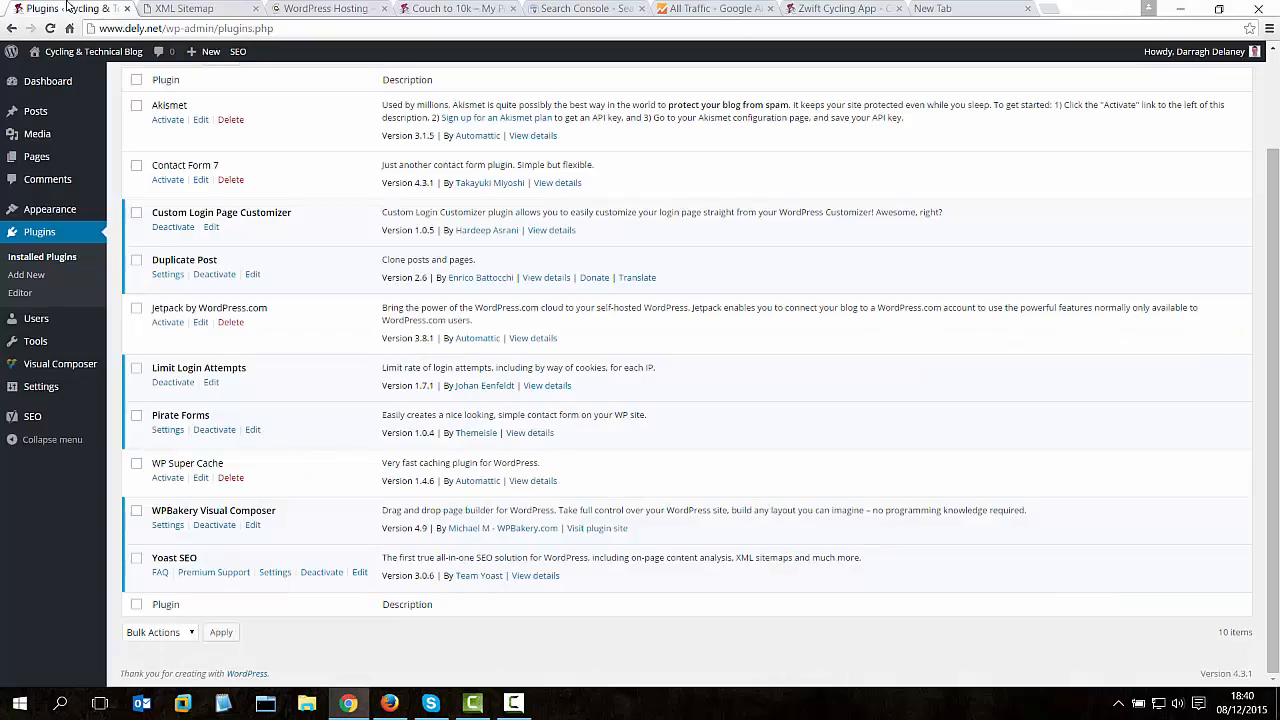
pyautogui.click(35, 211)
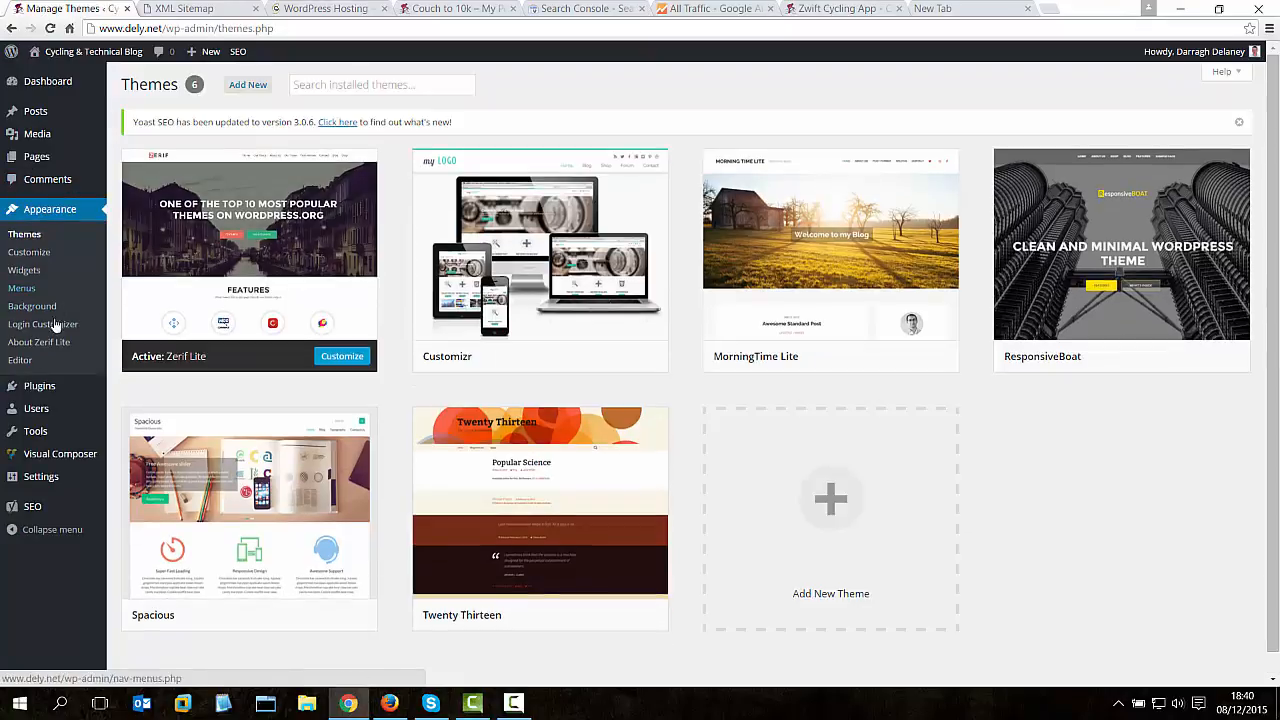
pyautogui.click(32, 366)
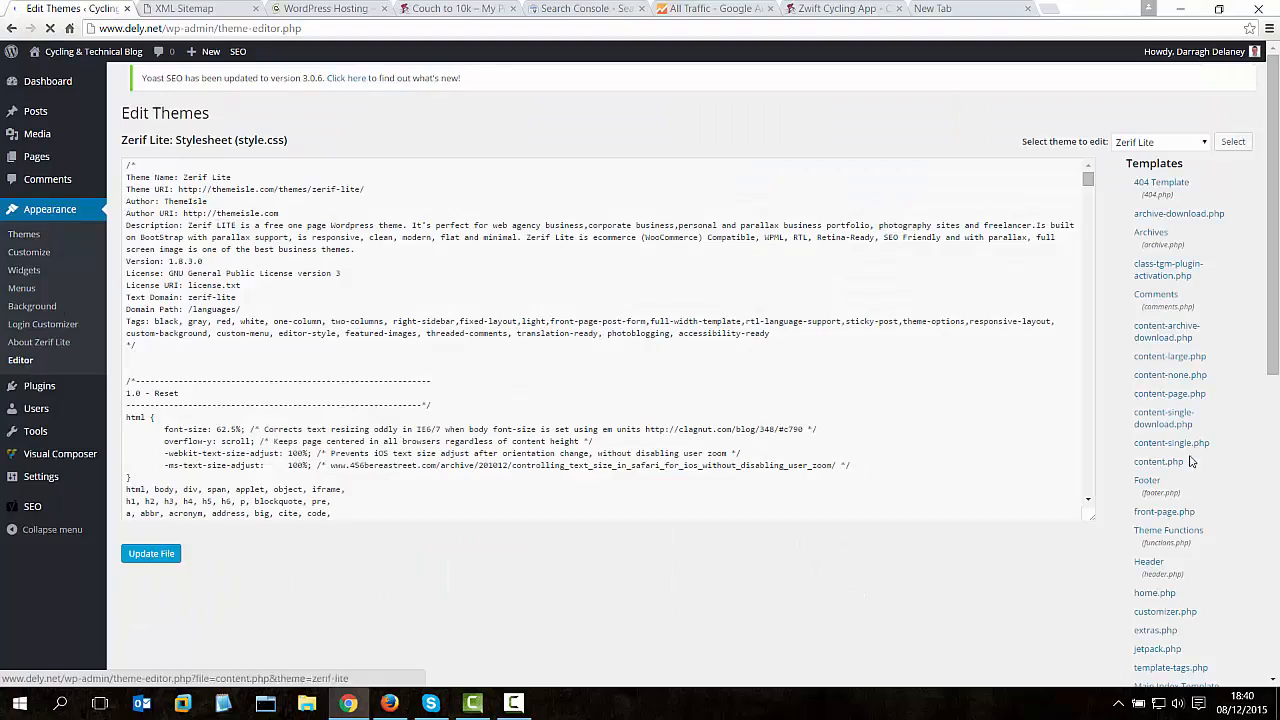
pyautogui.scroll(-1, 1180, 432)
pyautogui.scroll(-1, 1180, 432)
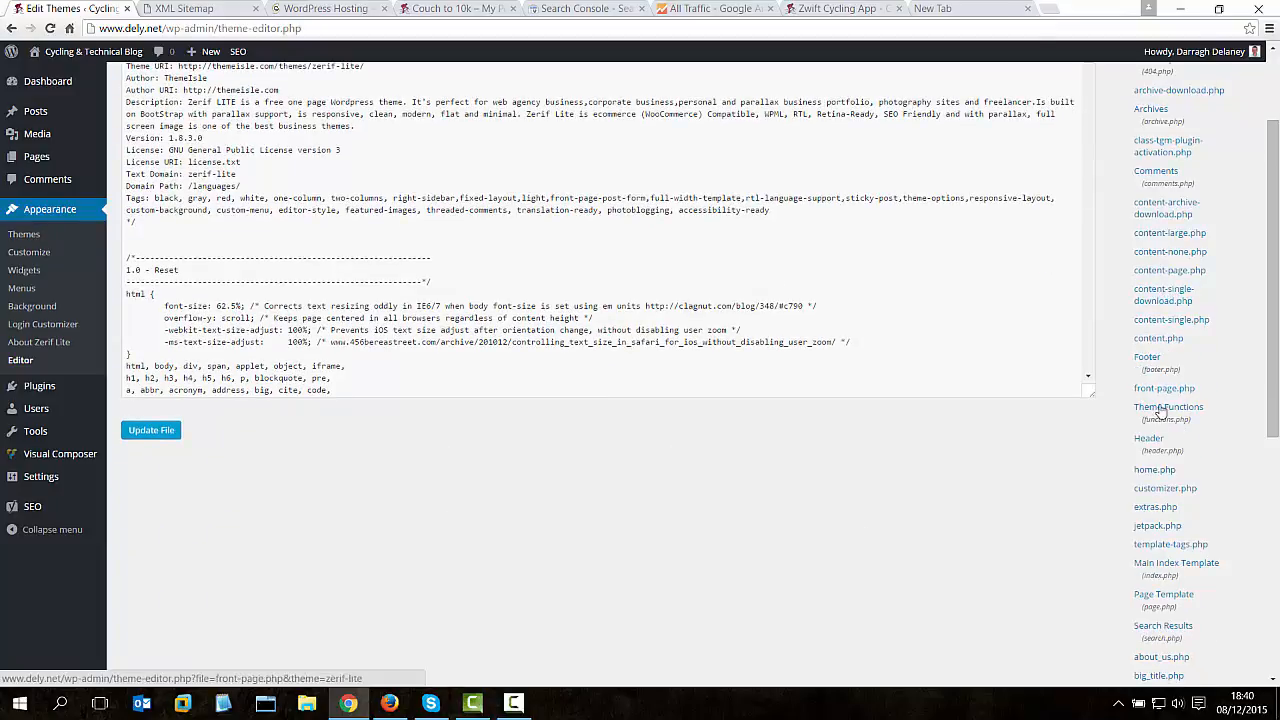
pyautogui.click(1149, 440)
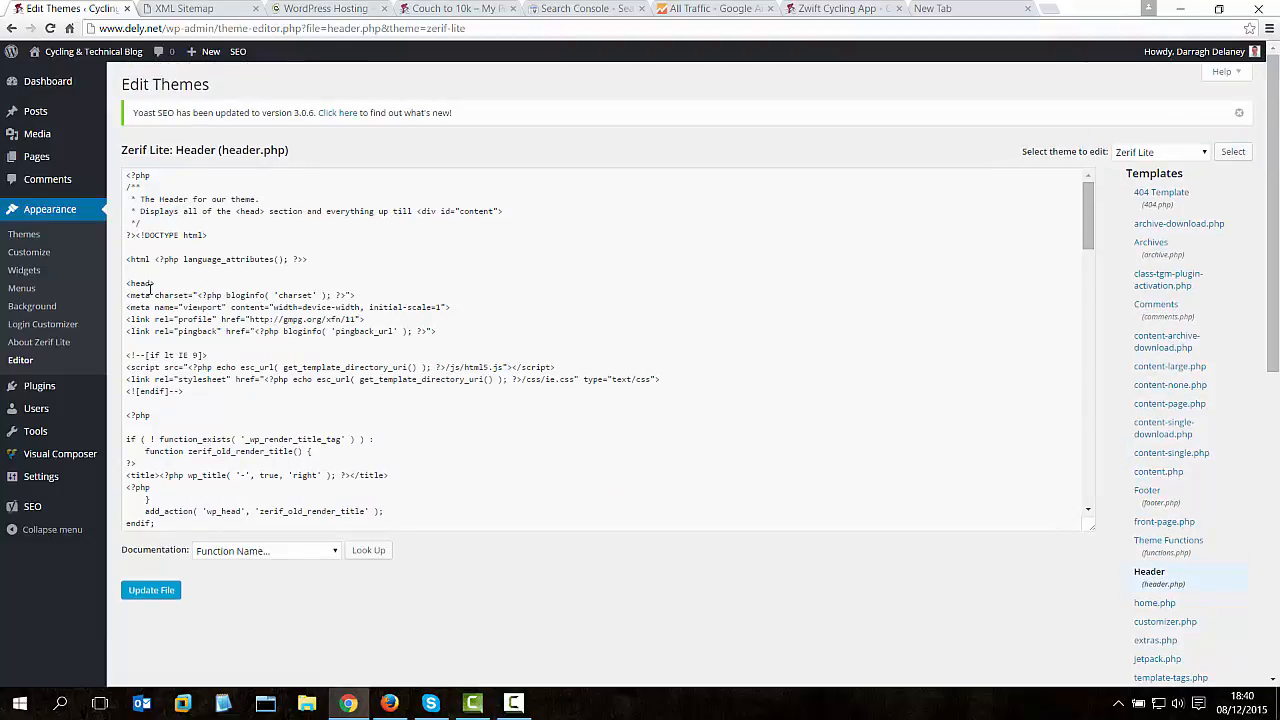
# Locate the head section of header.php and highlight the whole Google Analytics tracking script placed before its closing tag.
pyautogui.moveTo(128, 283); pyautogui.dragTo(156, 284)
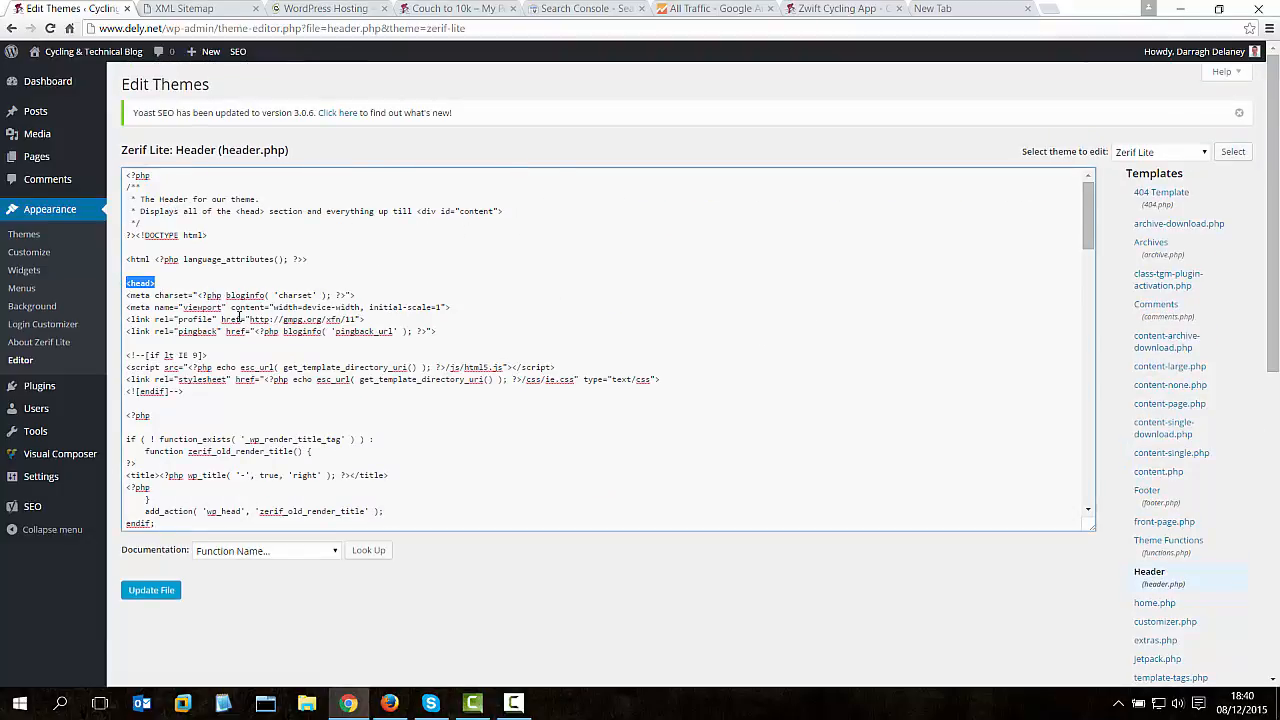
pyautogui.scroll(-3, 238, 318)
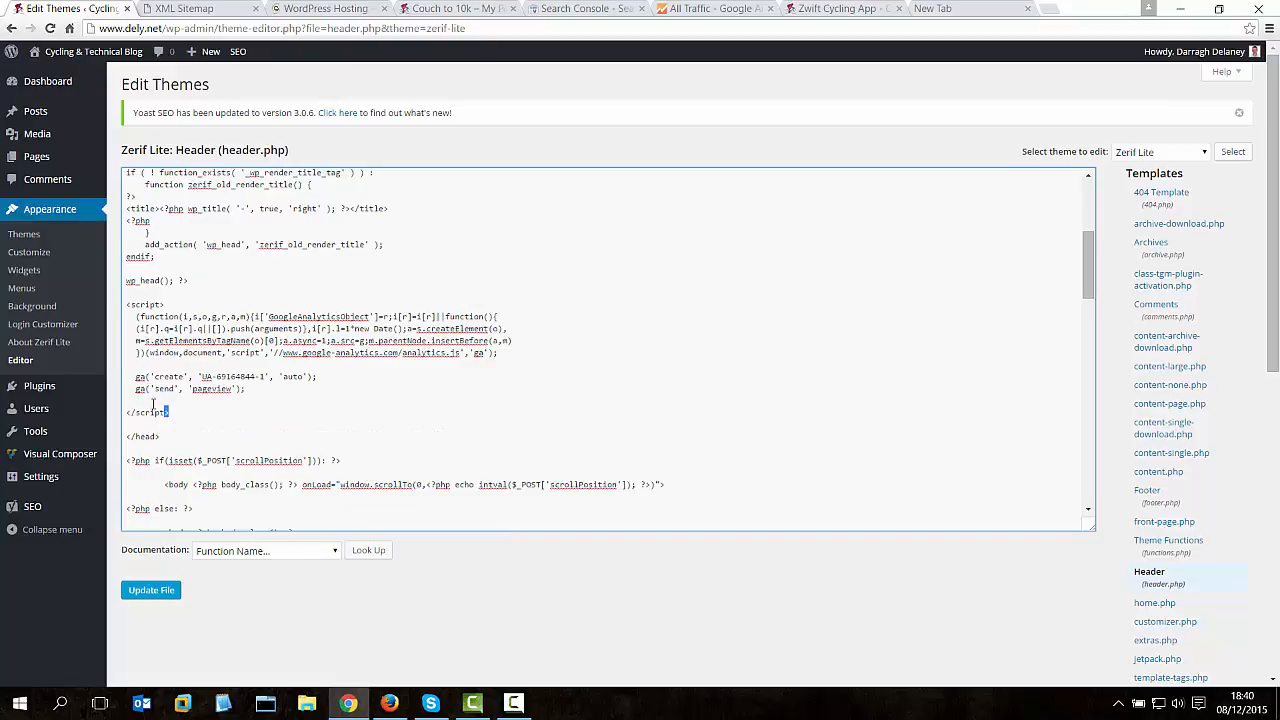
pyautogui.moveTo(153, 404); pyautogui.dragTo(108, 303)
pyautogui.scroll(2, 199, 372)
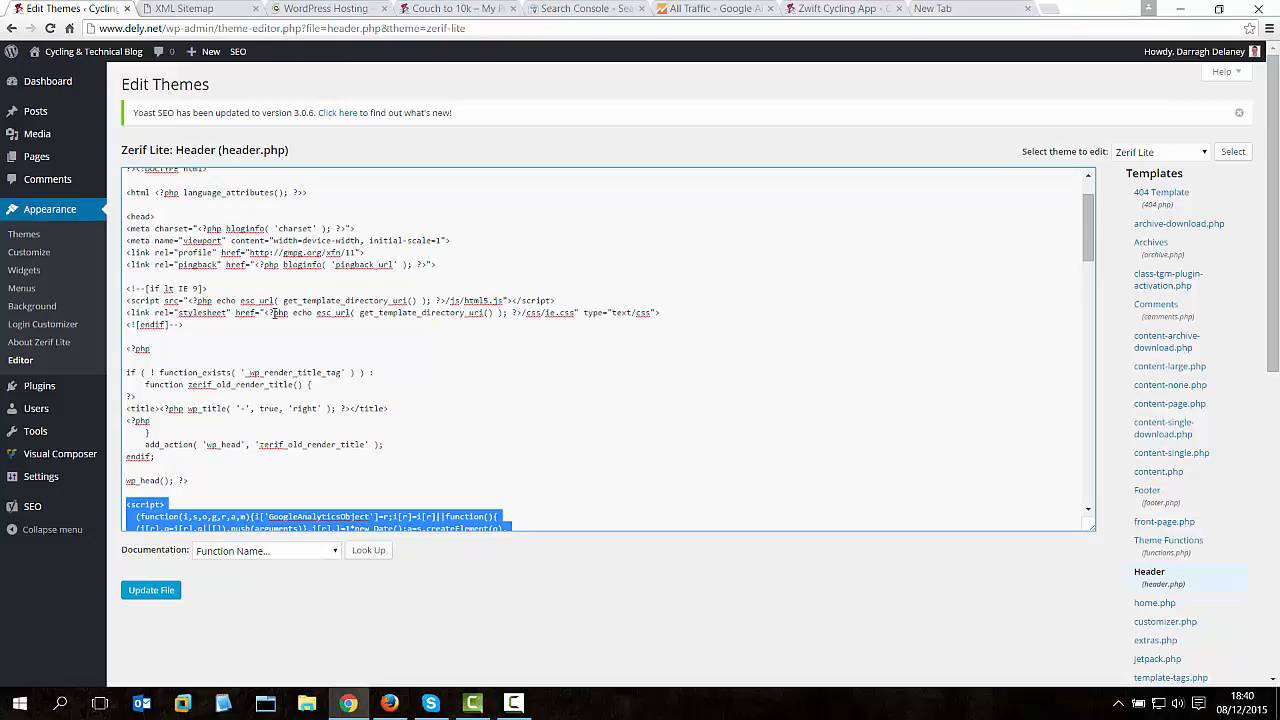
pyautogui.scroll(-2, 273, 313)
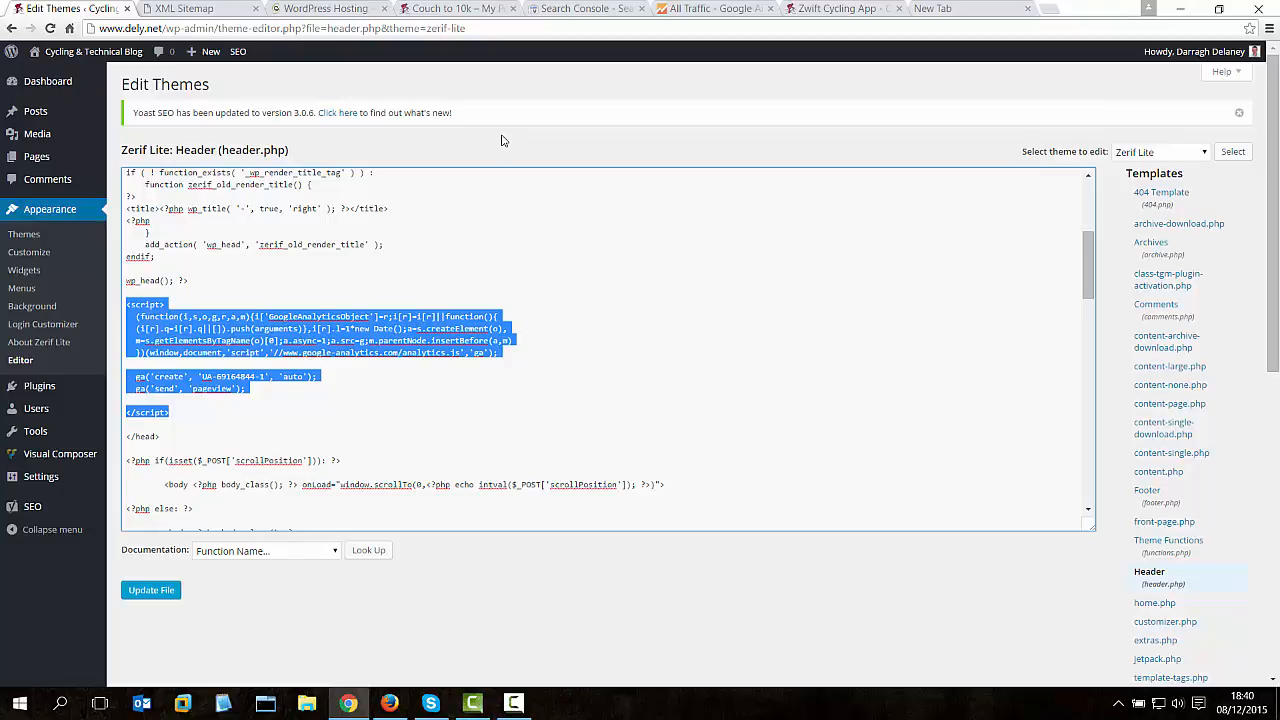
# Switch to Search Console and review the search queries listed in the Search Analytics report.
pyautogui.click(598, 8)
pyautogui.scroll(2, 207, 227)
pyautogui.scroll(-2, 257, 305)
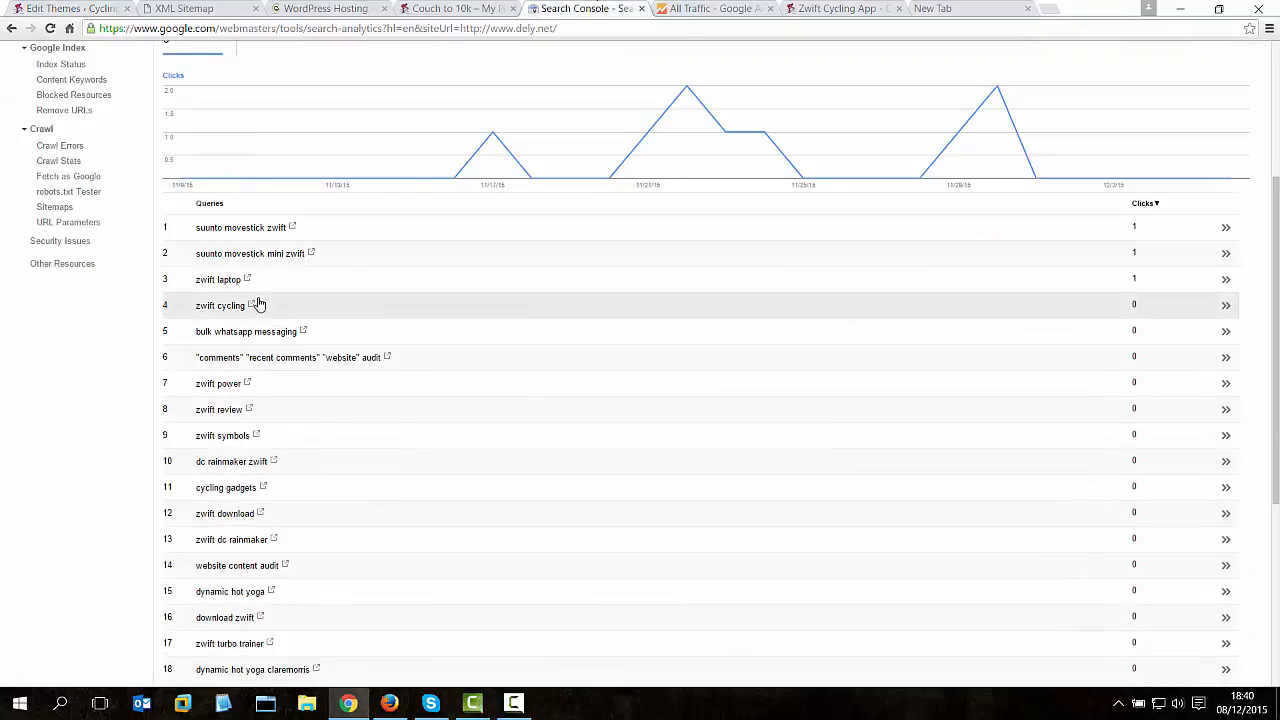